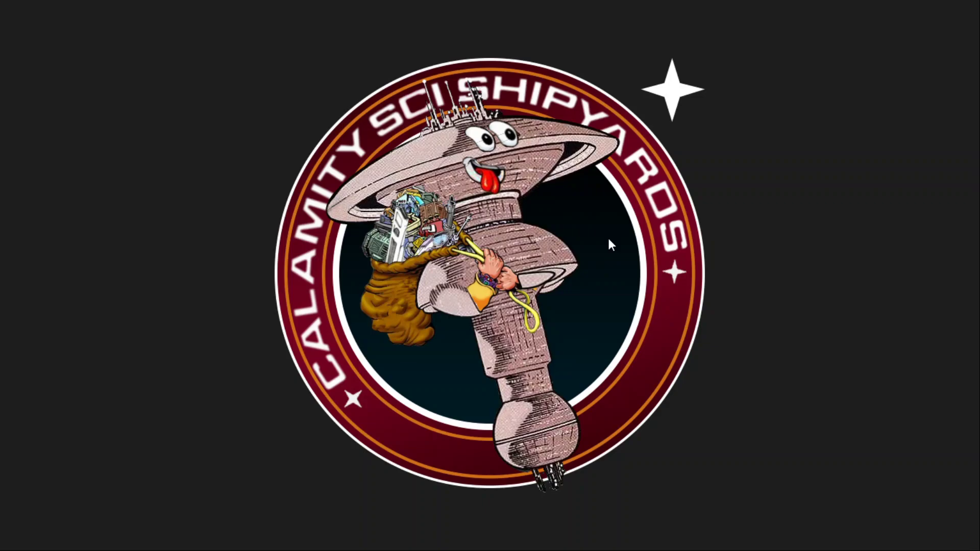
Step: Switch to SketchUp showing the BASIC STARSHIP TUTORIAL model with its flat disc
{"action": "key", "text": "alt+Tab"}
{"action": "key", "text": "alt+Tab"}
{"action": "key", "text": "alt+Tab"}
{"action": "key", "text": "alt+Tab"}
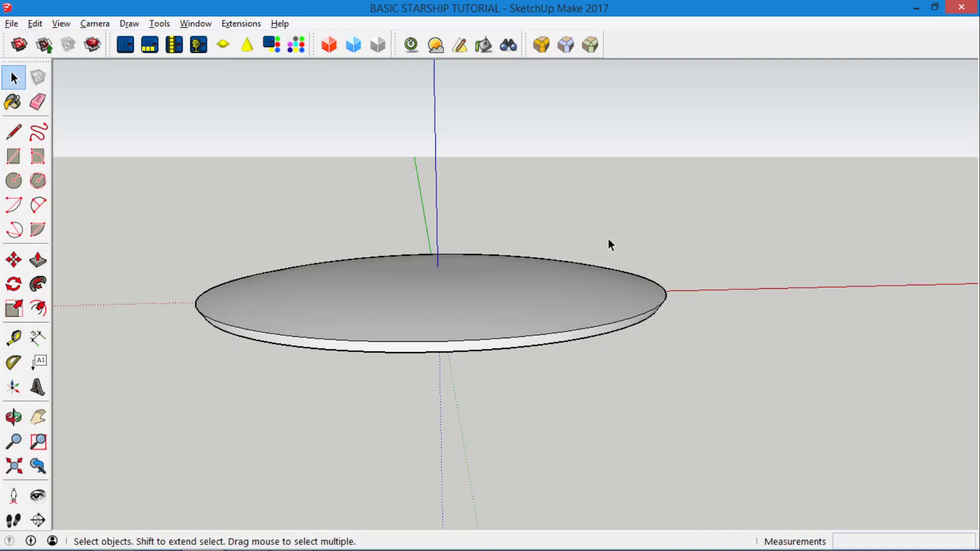
Step: Draw a 60-sided circle of about 3.02m radius on the ground beside the disc
{"action": "left_click", "coordinate": [13, 417]}
{"action": "left_click_drag", "start_coordinate": [468, 324], "coordinate": [341, 355]}
{"action": "left_click", "coordinate": [14, 181]}
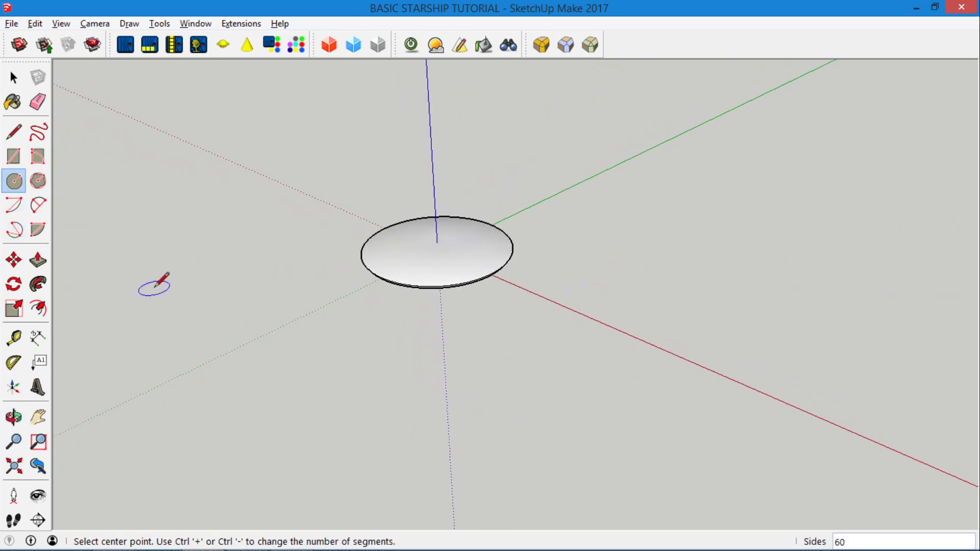
{"action": "left_click", "coordinate": [171, 338]}
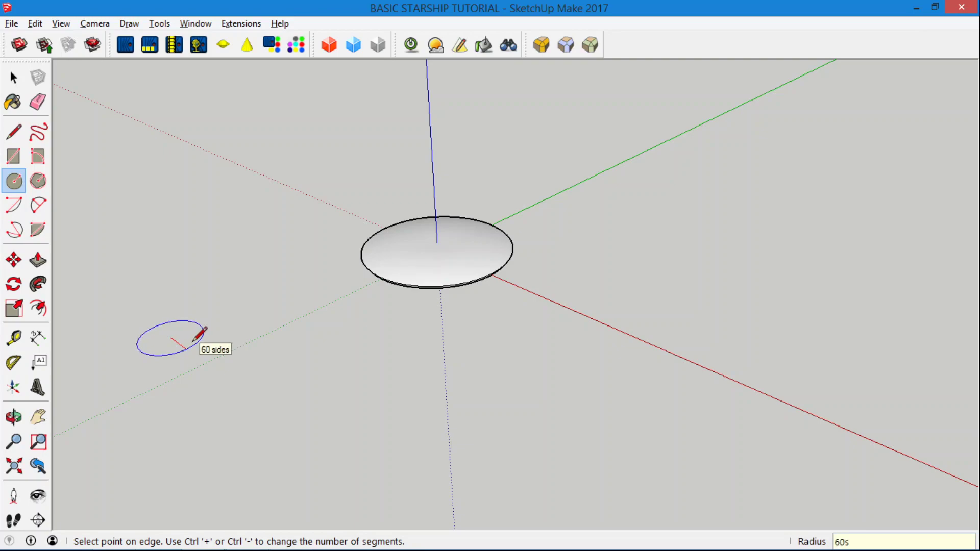
{"action": "left_click", "coordinate": [194, 341]}
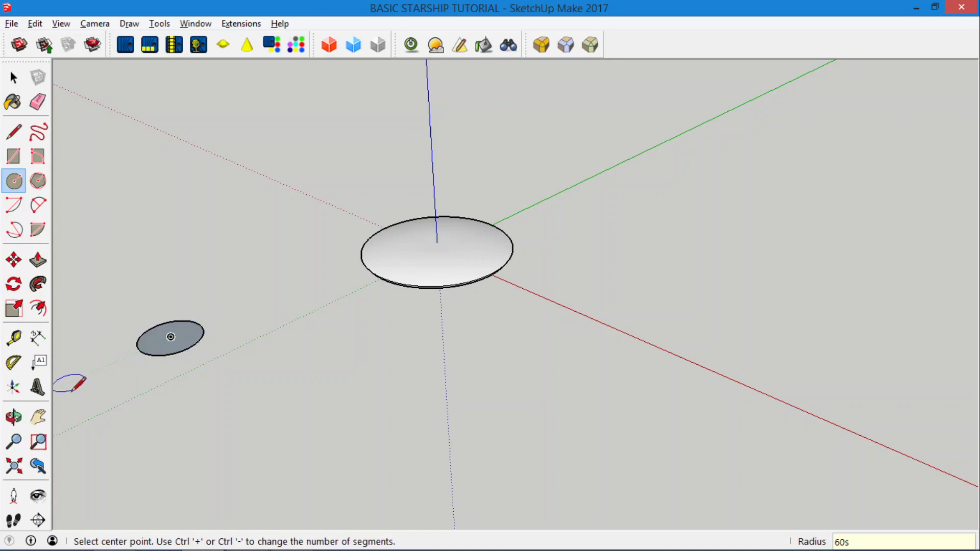
{"action": "left_click", "coordinate": [14, 418]}
{"action": "scroll", "coordinate": [147, 332], "scroll_direction": "up", "scroll_amount": 8}
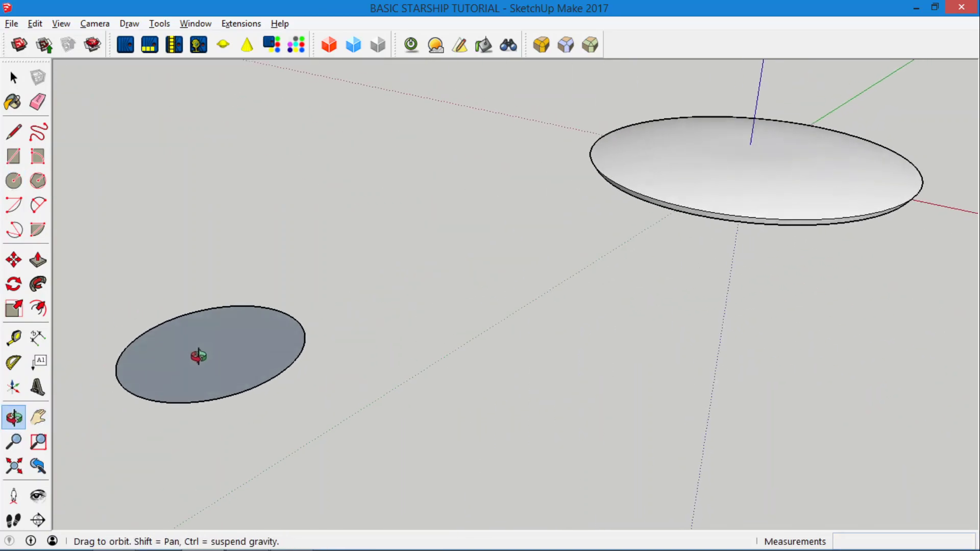
{"action": "scroll", "coordinate": [278, 347], "scroll_direction": "down", "scroll_amount": 8}
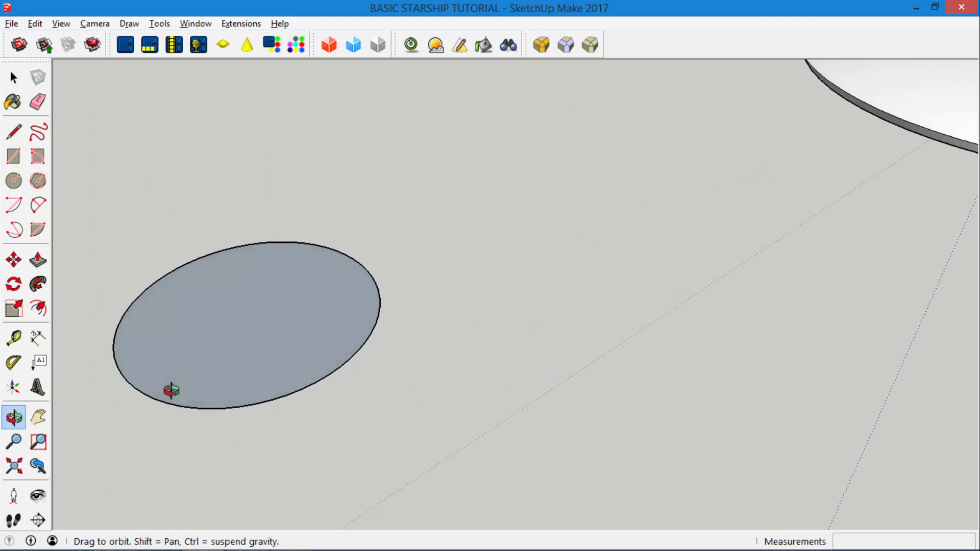
{"action": "left_click_drag", "start_coordinate": [263, 328], "coordinate": [270, 336]}
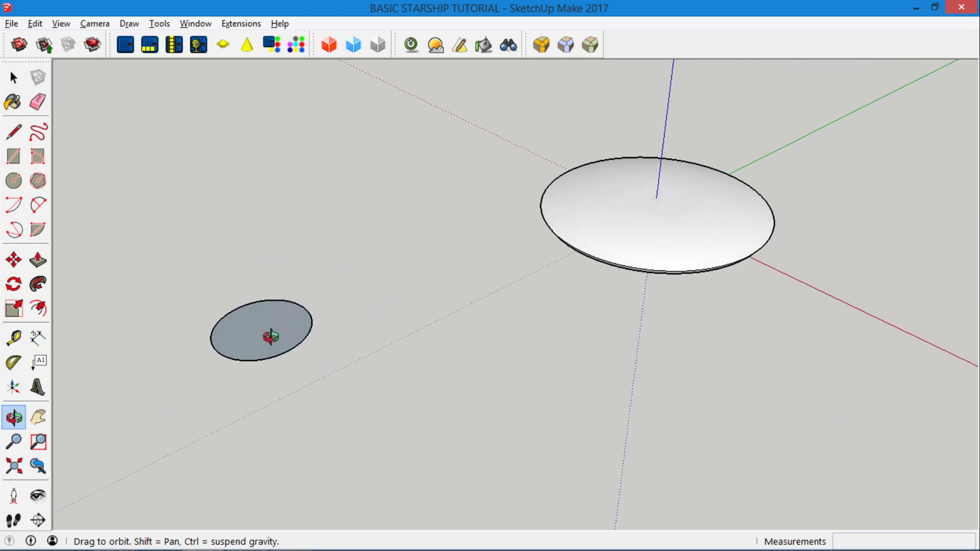
{"action": "left_click", "coordinate": [14, 78]}
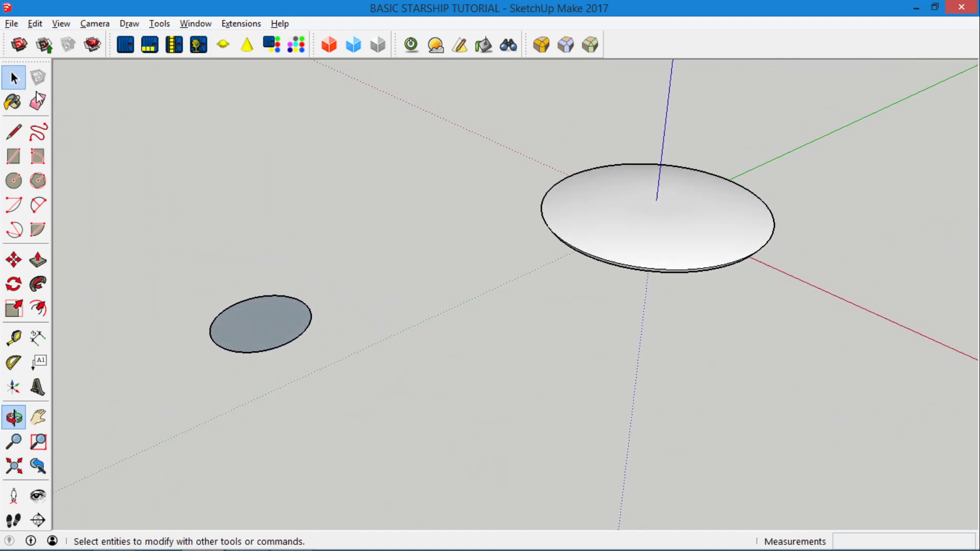
Step: Make the small grey circle face into a group from its context menu
{"action": "left_click", "coordinate": [256, 326]}
{"action": "right_click", "coordinate": [255, 324]}
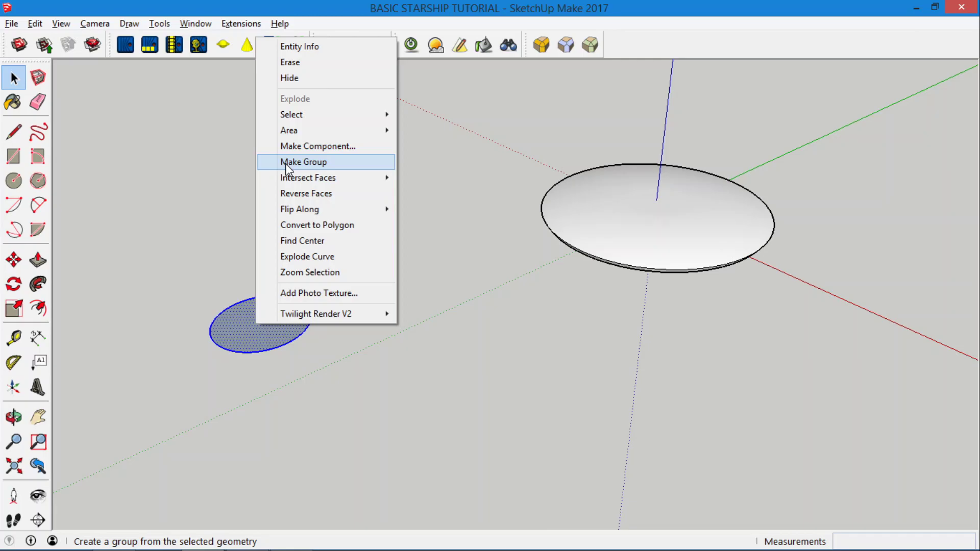
{"action": "left_click", "coordinate": [119, 335]}
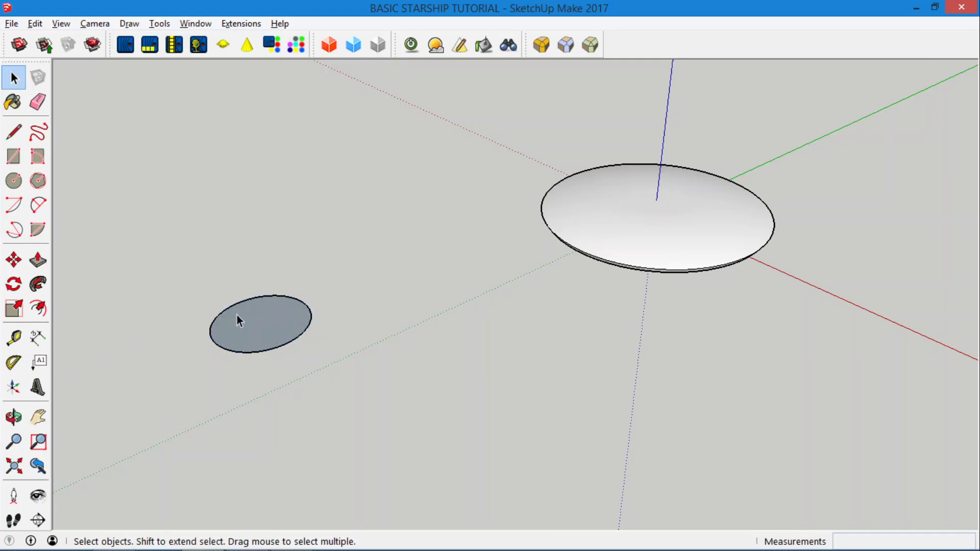
{"action": "left_click", "coordinate": [253, 333]}
{"action": "right_click", "coordinate": [275, 323]}
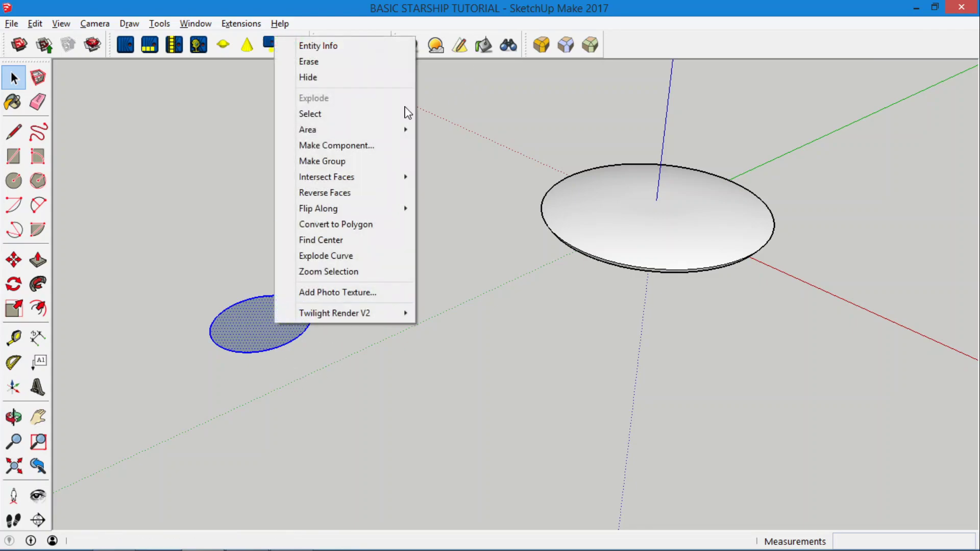
{"action": "left_click", "coordinate": [370, 159]}
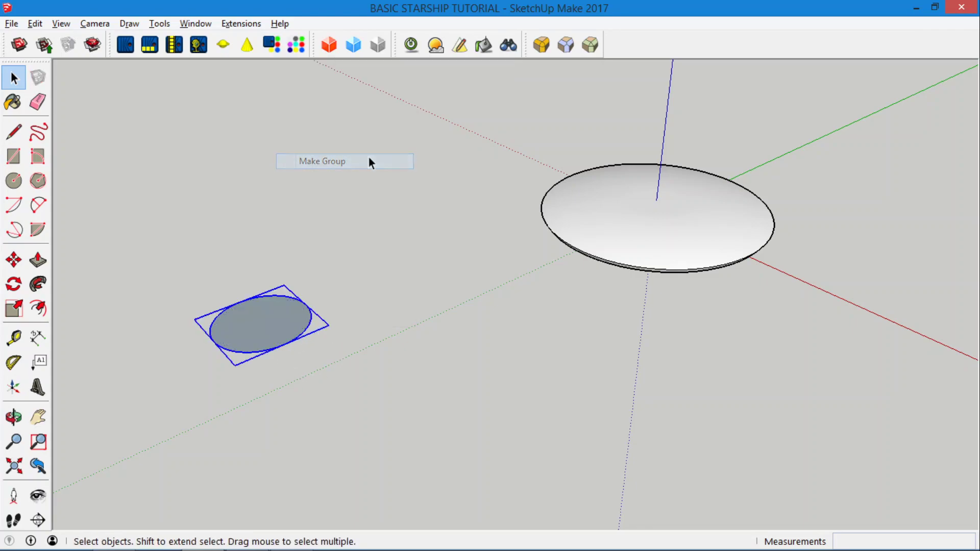
{"action": "left_click", "coordinate": [14, 417]}
{"action": "left_click_drag", "start_coordinate": [219, 317], "coordinate": [480, 307]}
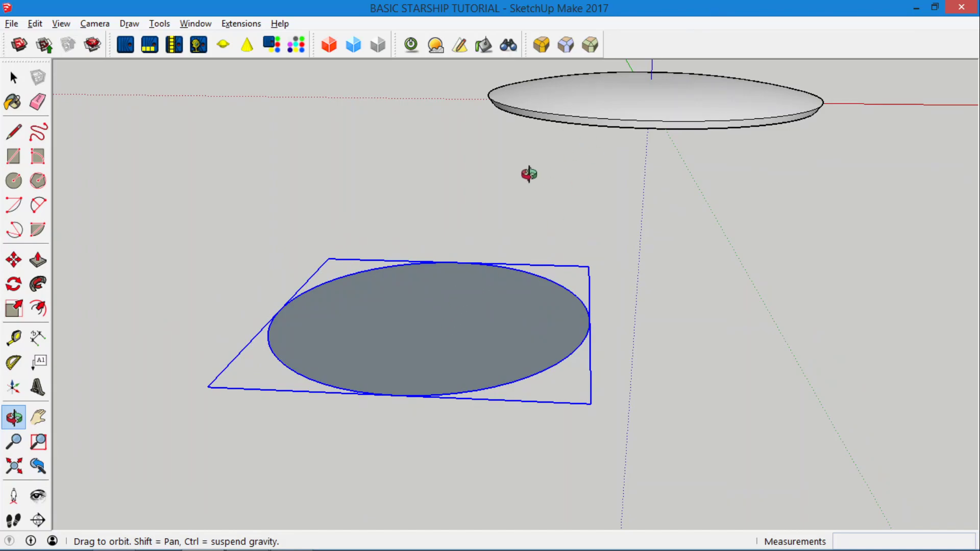
Step: Rotate the circle group 180°, then 90° so it stands upright beside the disc
{"action": "left_click", "coordinate": [14, 260]}
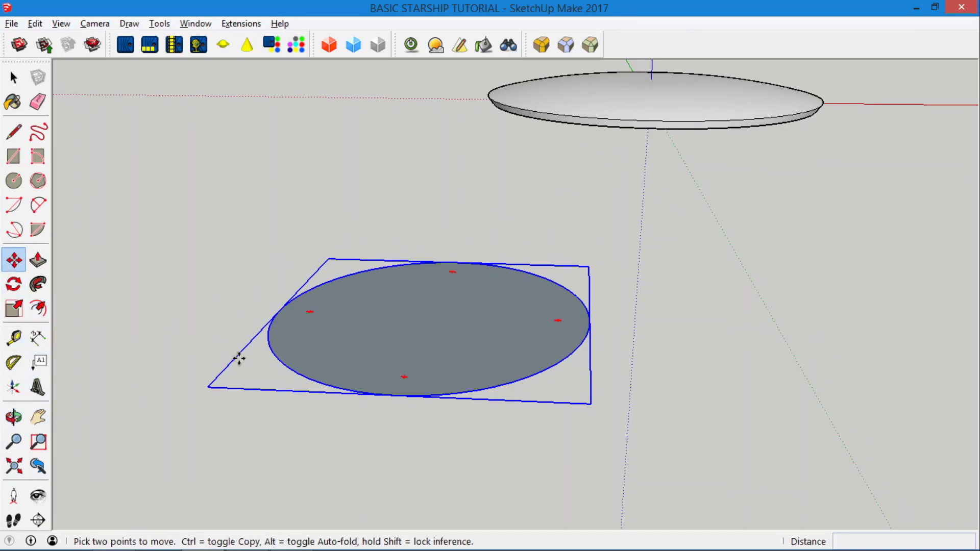
{"action": "key", "text": "q"}
{"action": "left_click", "coordinate": [244, 390]}
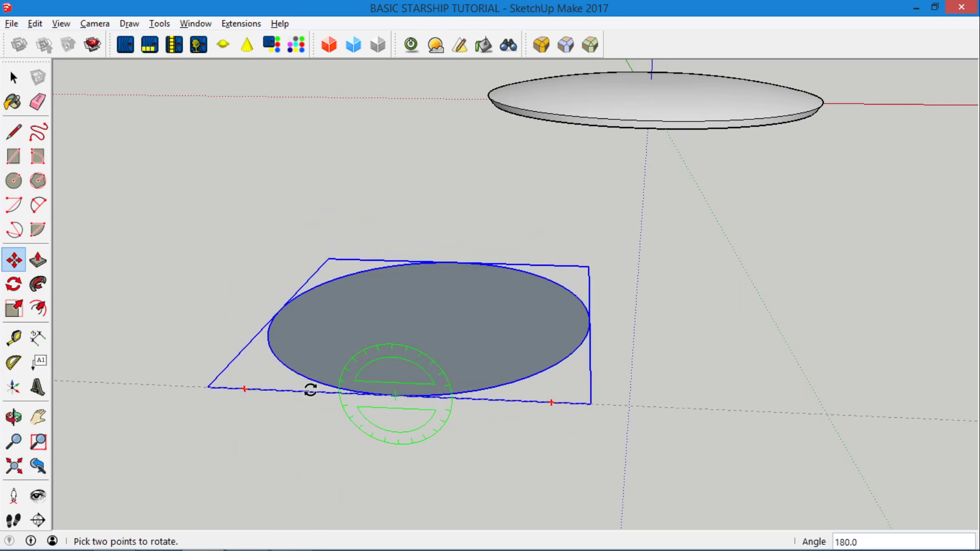
{"action": "left_click", "coordinate": [310, 390]}
{"action": "key", "text": "m"}
{"action": "key", "text": "q"}
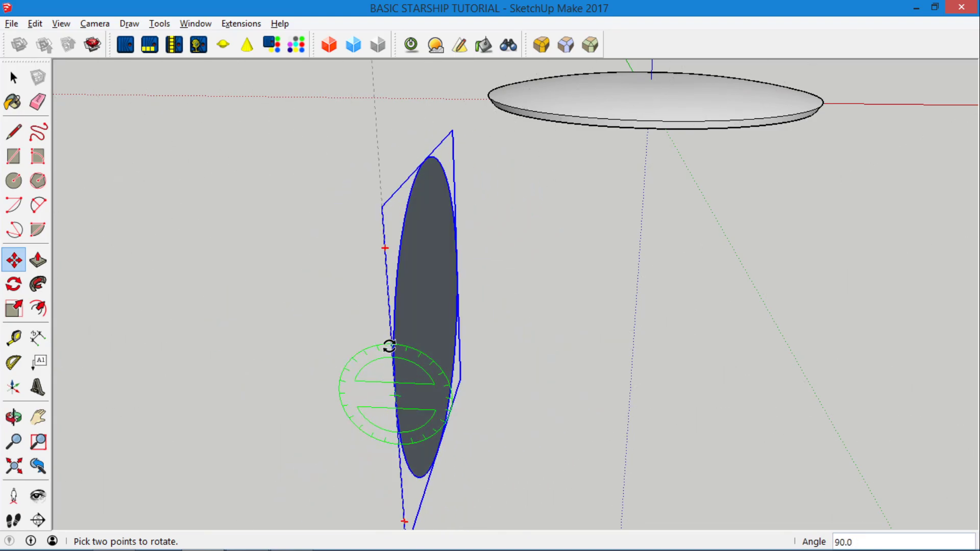
{"action": "left_click", "coordinate": [390, 346]}
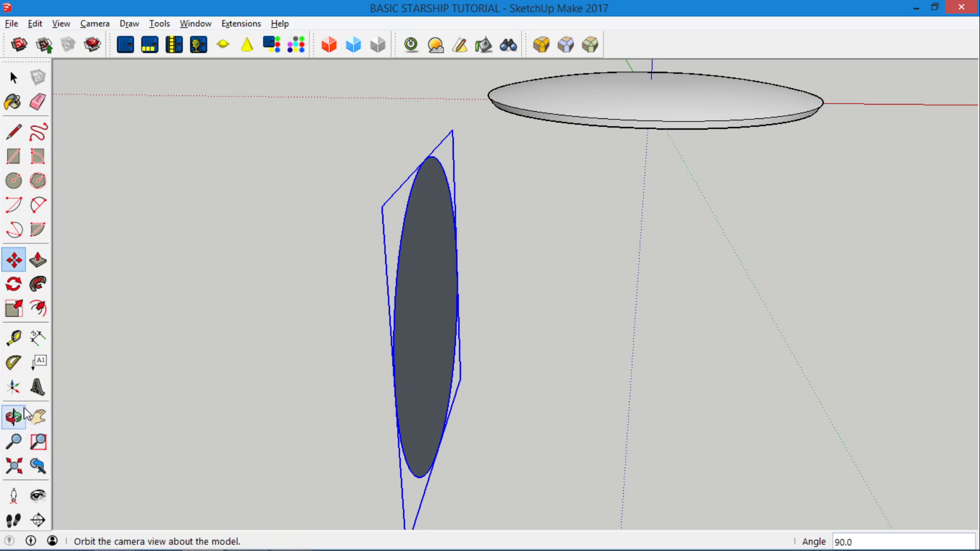
{"action": "left_click", "coordinate": [13, 418]}
{"action": "left_click_drag", "start_coordinate": [360, 340], "coordinate": [151, 177]}
{"action": "left_click_drag", "start_coordinate": [411, 340], "coordinate": [193, 313]}
{"action": "left_click", "coordinate": [14, 77]}
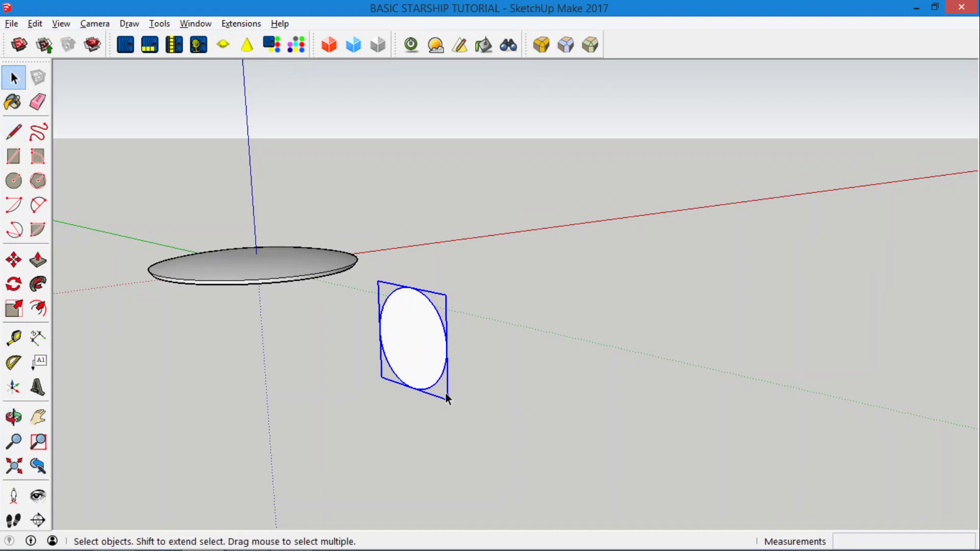
Step: Inside the circle group, push/pull the face 1.25m into a short drum
{"action": "double_click", "coordinate": [411, 333]}
{"action": "left_click", "coordinate": [414, 345]}
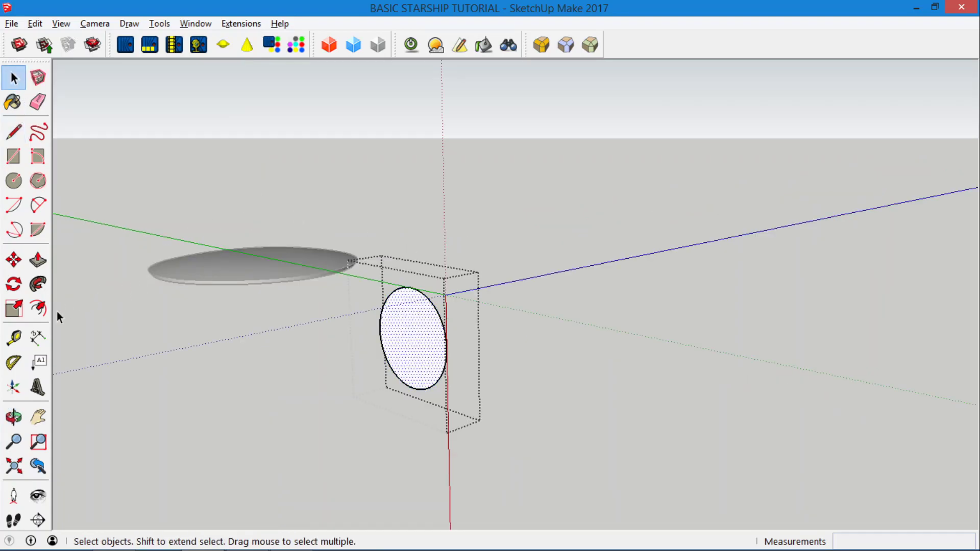
{"action": "left_click", "coordinate": [38, 261]}
{"action": "left_click", "coordinate": [431, 343]}
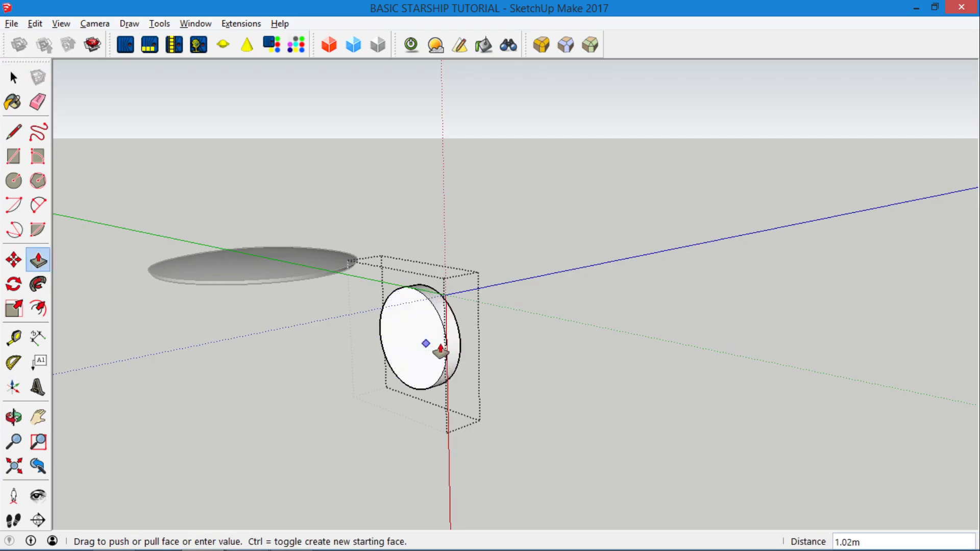
{"action": "left_click", "coordinate": [443, 352]}
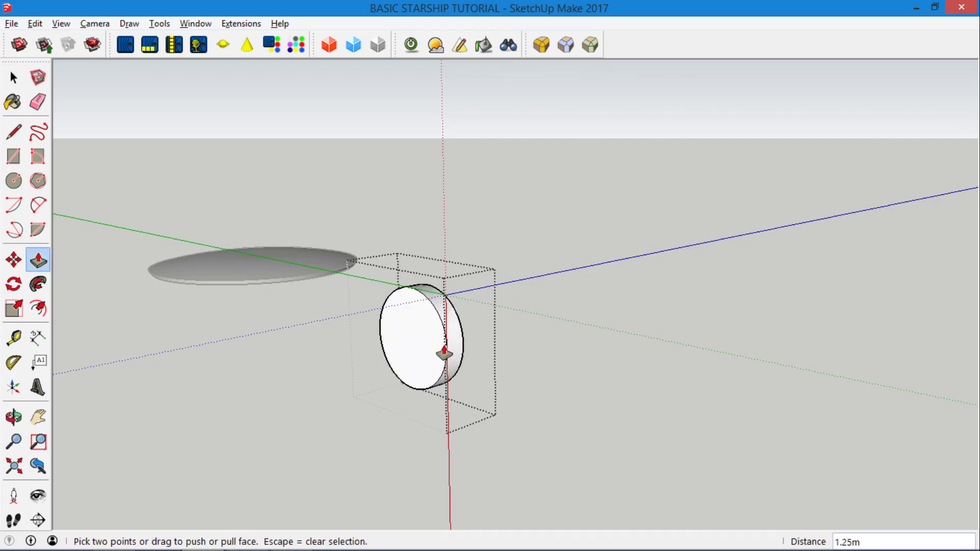
{"action": "left_click", "coordinate": [13, 417]}
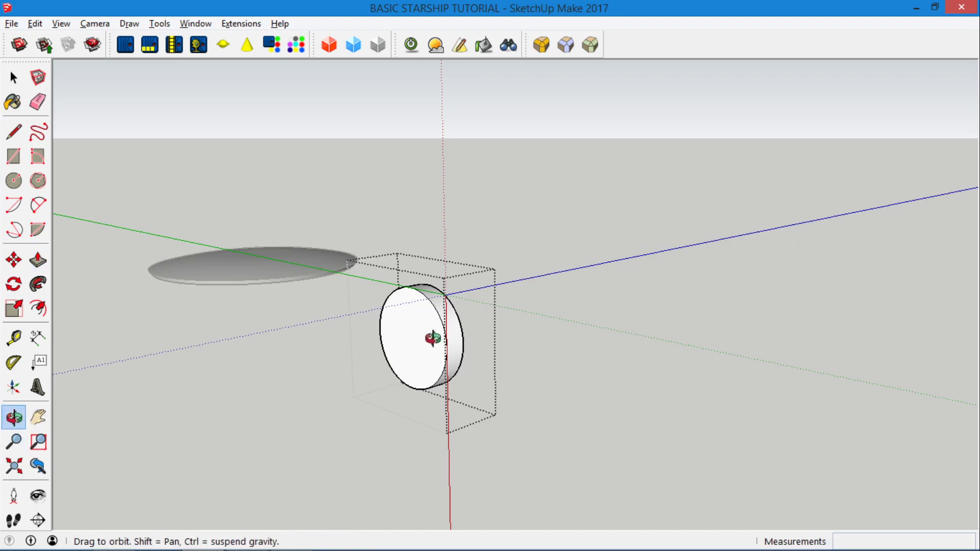
{"action": "left_click_drag", "start_coordinate": [433, 337], "coordinate": [217, 321]}
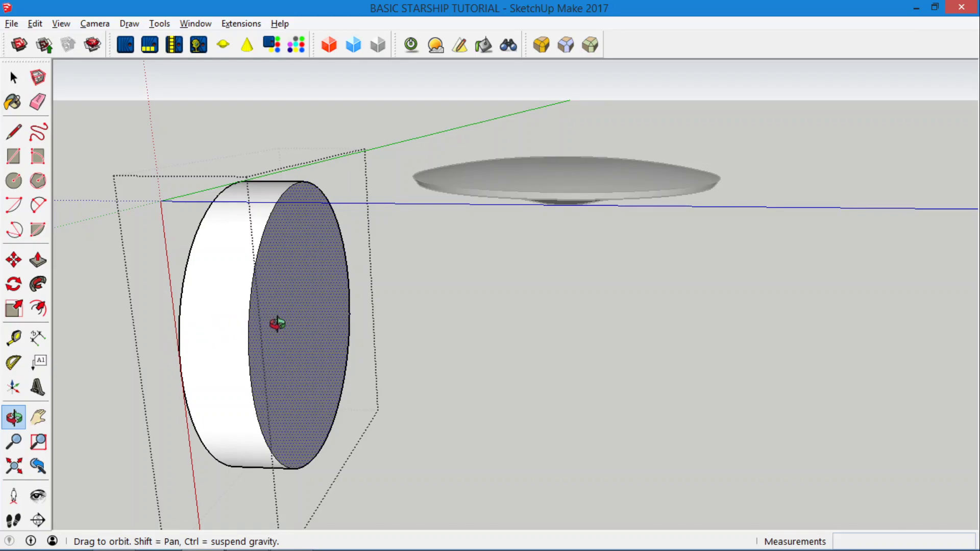
{"action": "mouse_move", "coordinate": [277, 324]}
{"action": "left_mouse_down"}
{"action": "mouse_move", "coordinate": [105, 361]}
{"action": "mouse_move", "coordinate": [291, 329]}
{"action": "left_mouse_up"}
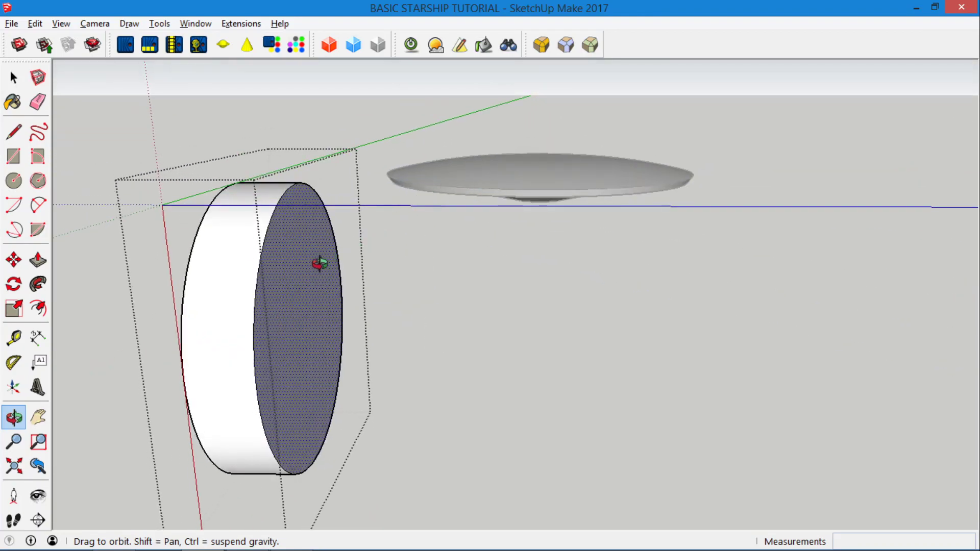
{"action": "left_click_drag", "start_coordinate": [320, 263], "coordinate": [250, 327]}
Step: Scale one end face of the drum up by about 1.21
{"action": "left_click", "coordinate": [14, 307]}
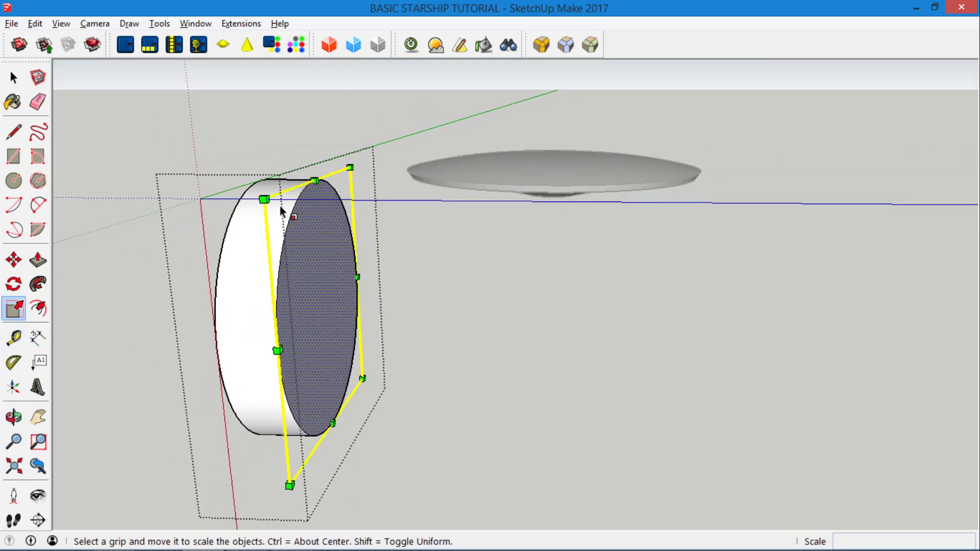
{"action": "left_click_drag", "start_coordinate": [263, 199], "coordinate": [263, 158]}
{"action": "left_click", "coordinate": [14, 417]}
{"action": "left_click_drag", "start_coordinate": [271, 301], "coordinate": [327, 316]}
Step: Move the drum's opposite end face along the blue axis, cancelling the stray copy
{"action": "left_click", "coordinate": [14, 77]}
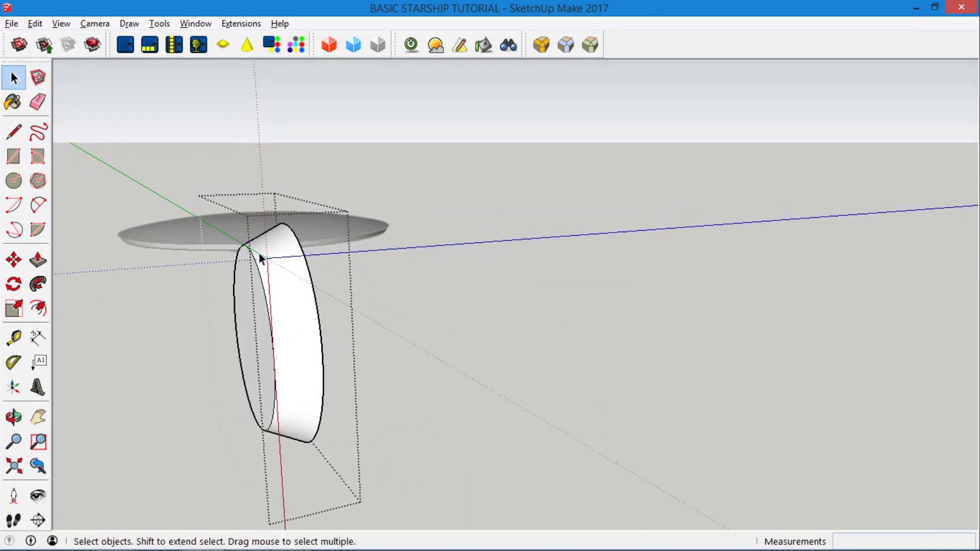
{"action": "double_click", "coordinate": [252, 320]}
{"action": "left_click", "coordinate": [14, 260]}
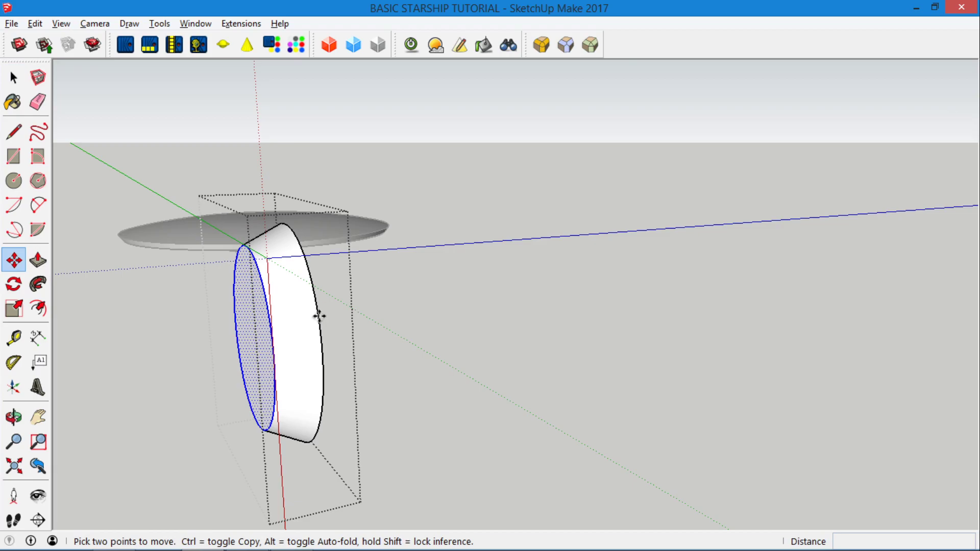
{"action": "left_click", "coordinate": [263, 334]}
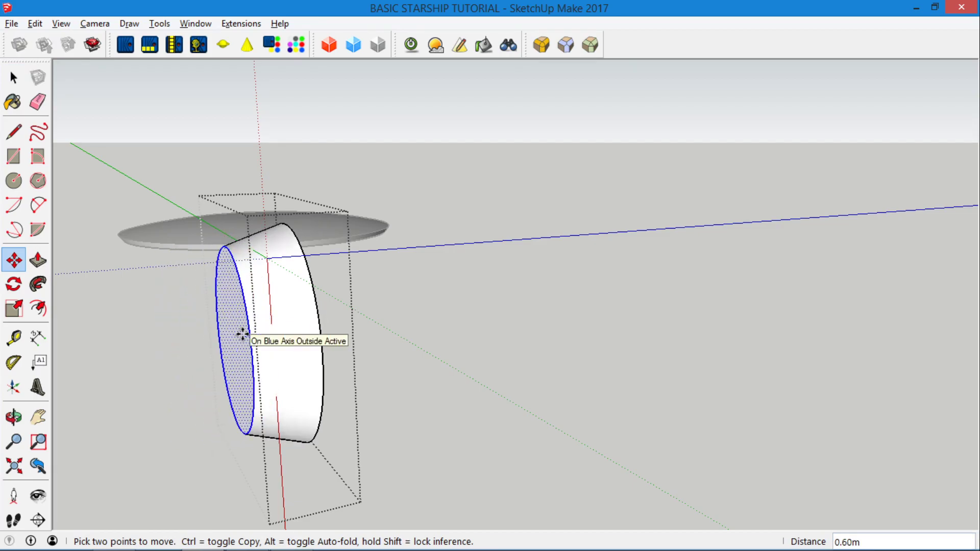
{"action": "scroll", "coordinate": [241, 335], "scroll_direction": "up", "scroll_amount": 1}
{"action": "left_click", "coordinate": [276, 272]}
{"action": "scroll", "coordinate": [276, 272], "scroll_direction": "down", "scroll_amount": 1}
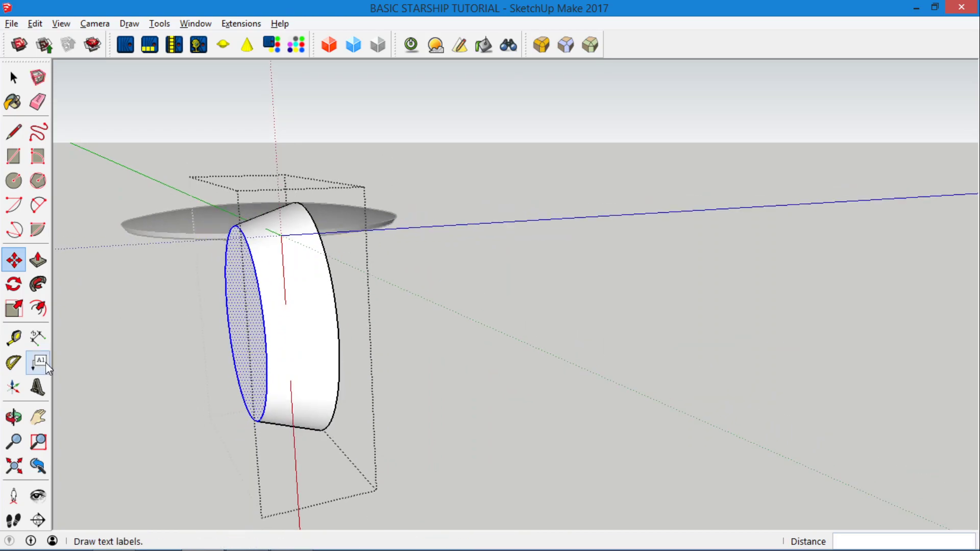
{"action": "left_click", "coordinate": [302, 332]}
{"action": "key", "text": "ctrl"}
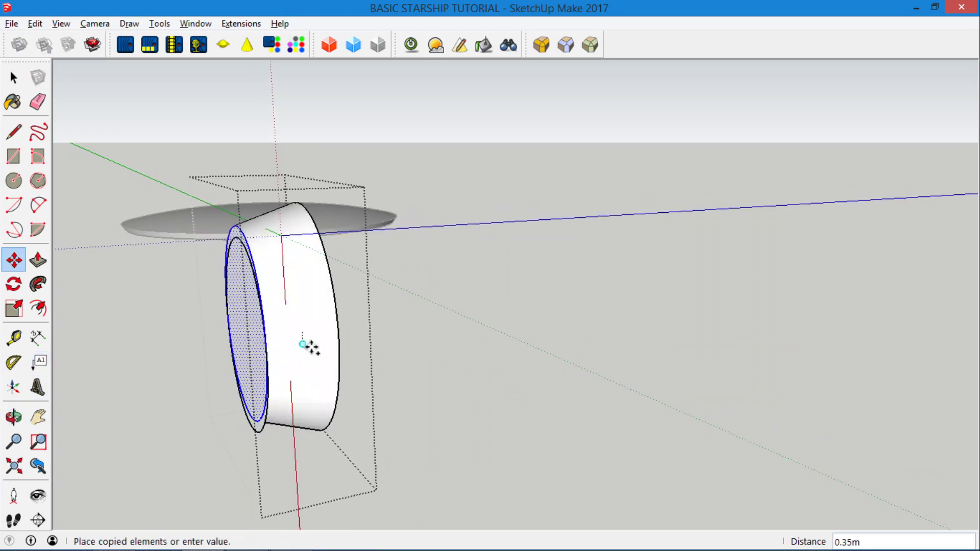
{"action": "key", "text": "Escape"}
{"action": "left_click", "coordinate": [13, 417]}
{"action": "left_click_drag", "start_coordinate": [347, 339], "coordinate": [397, 242]}
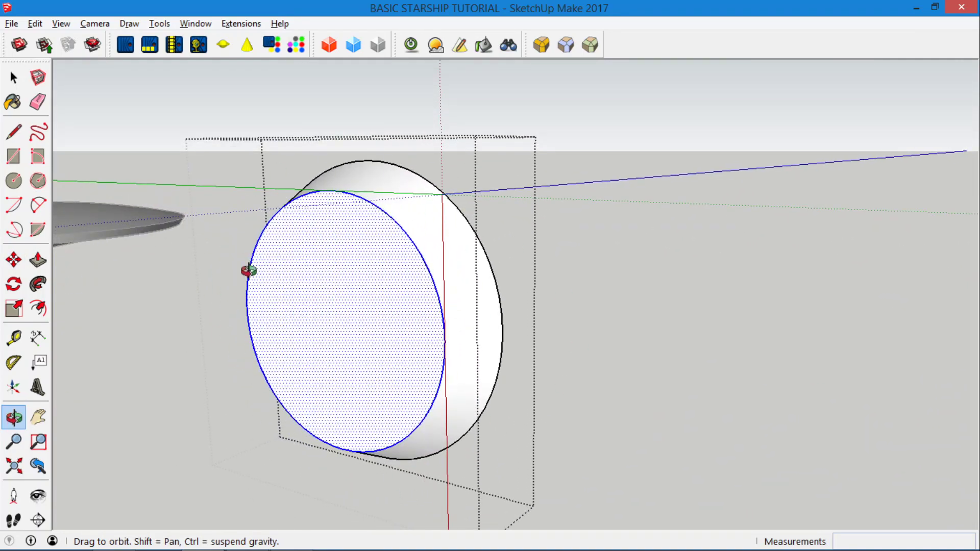
Step: Offset the drum's front face inward to create the first concentric circles inside the edge
{"action": "left_click", "coordinate": [37, 309]}
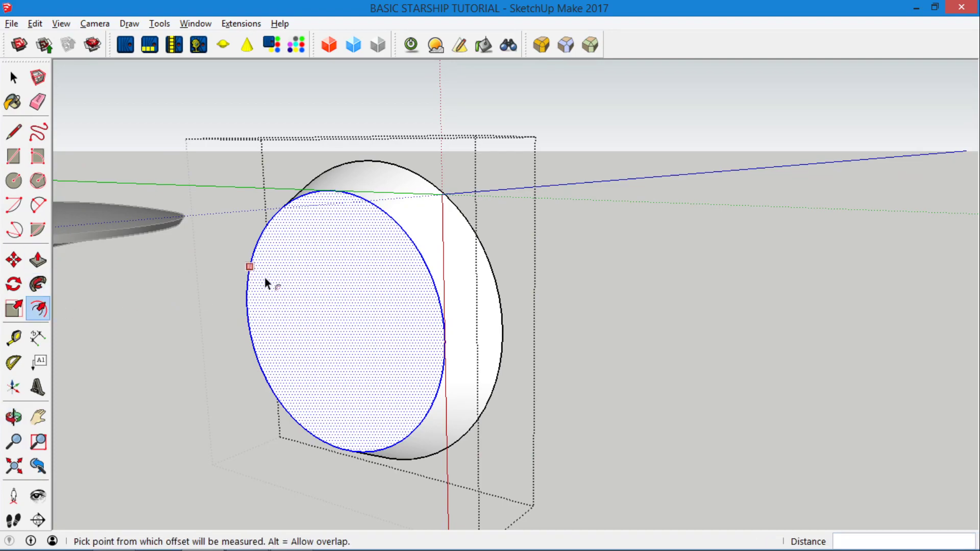
{"action": "left_click", "coordinate": [265, 277]}
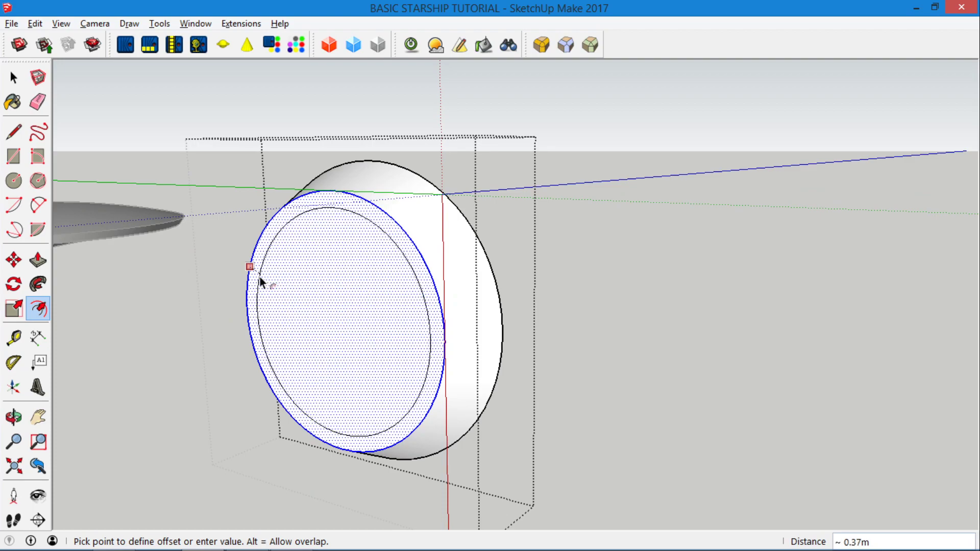
{"action": "left_click", "coordinate": [259, 278]}
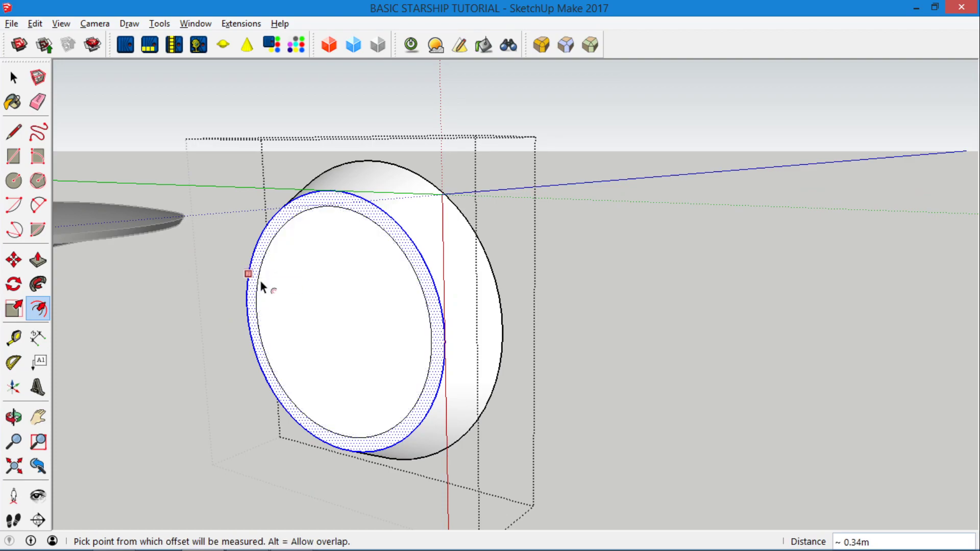
{"action": "key", "text": "ctrl+z"}
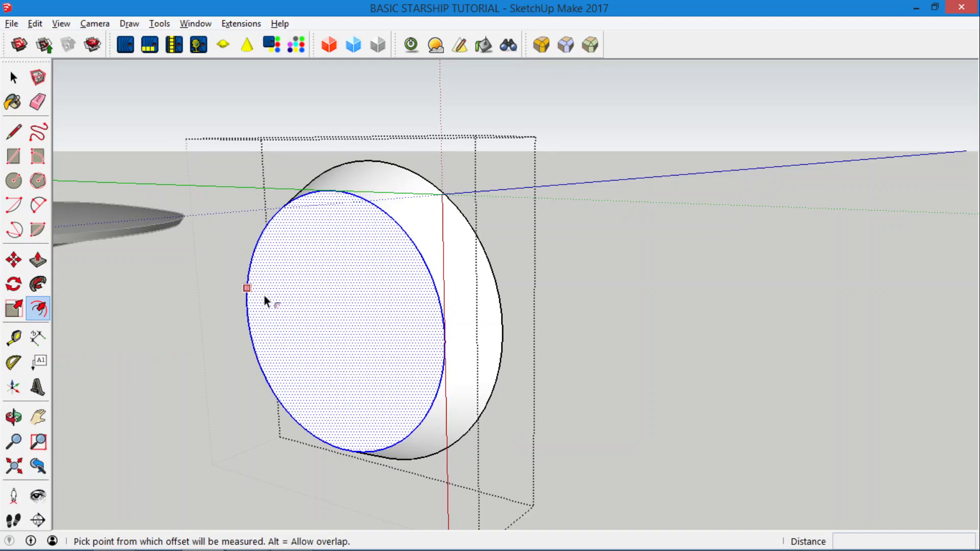
{"action": "left_click", "coordinate": [259, 252]}
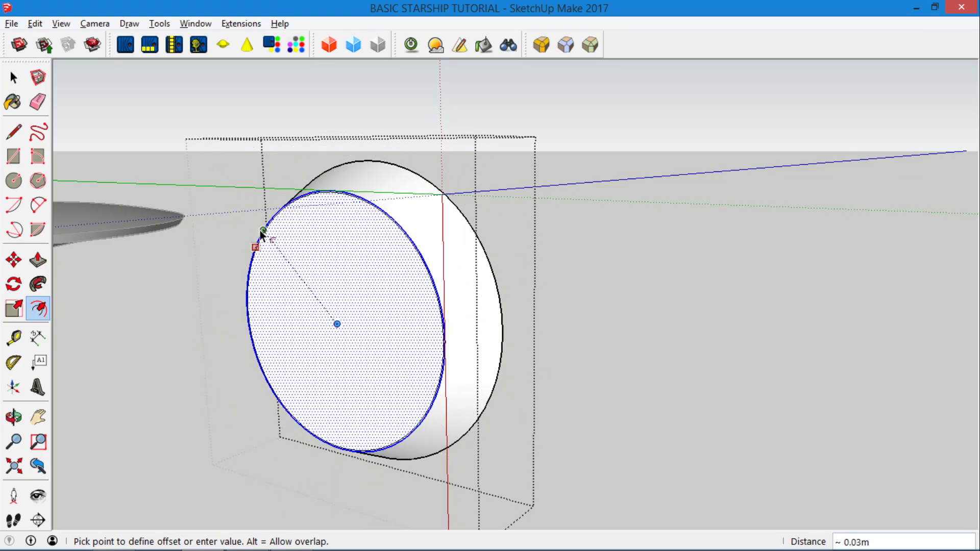
{"action": "left_click", "coordinate": [271, 256]}
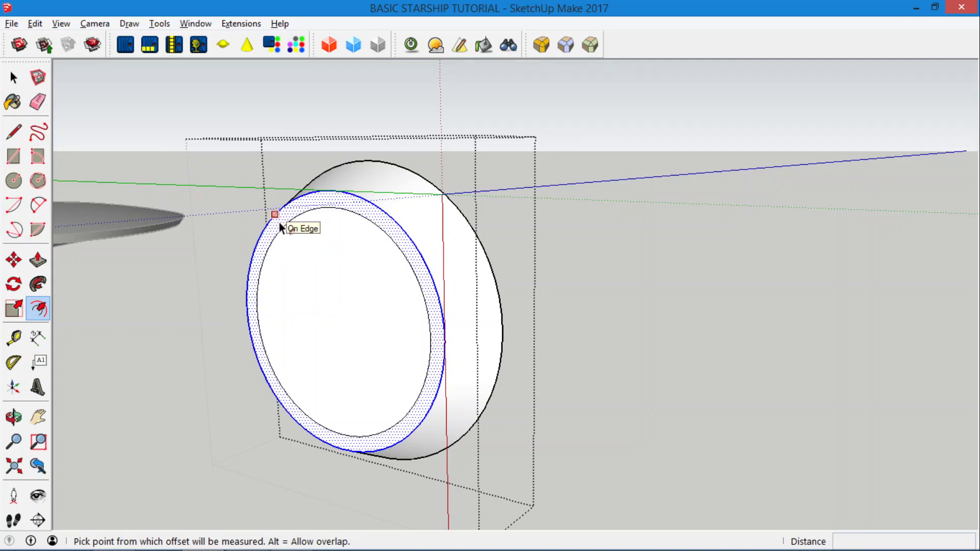
{"action": "left_click", "coordinate": [280, 231]}
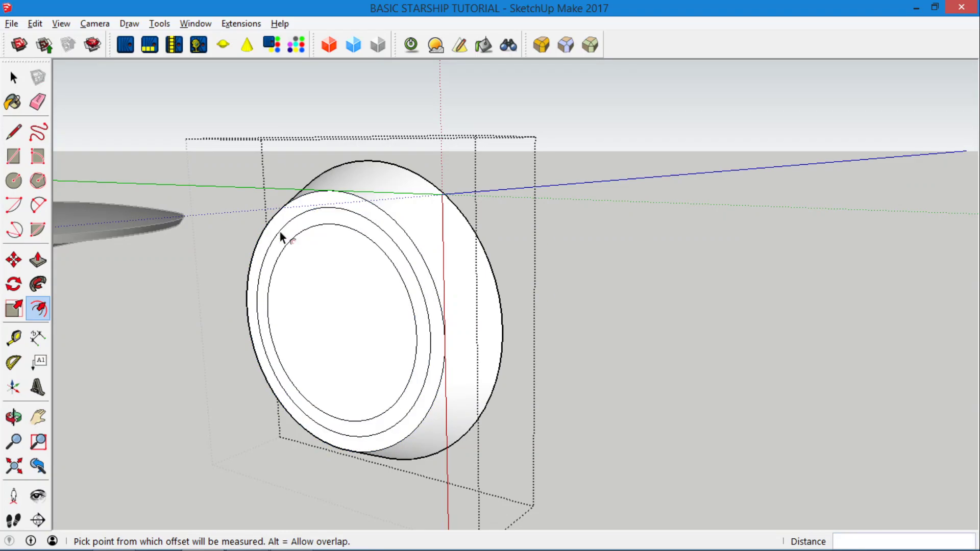
{"action": "left_click", "coordinate": [274, 264]}
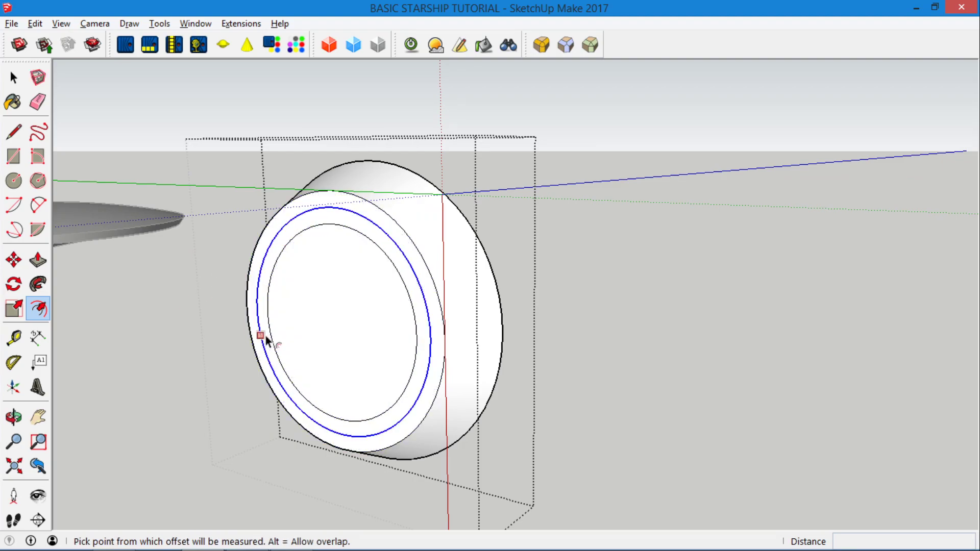
{"action": "key", "text": "ctrl+z"}
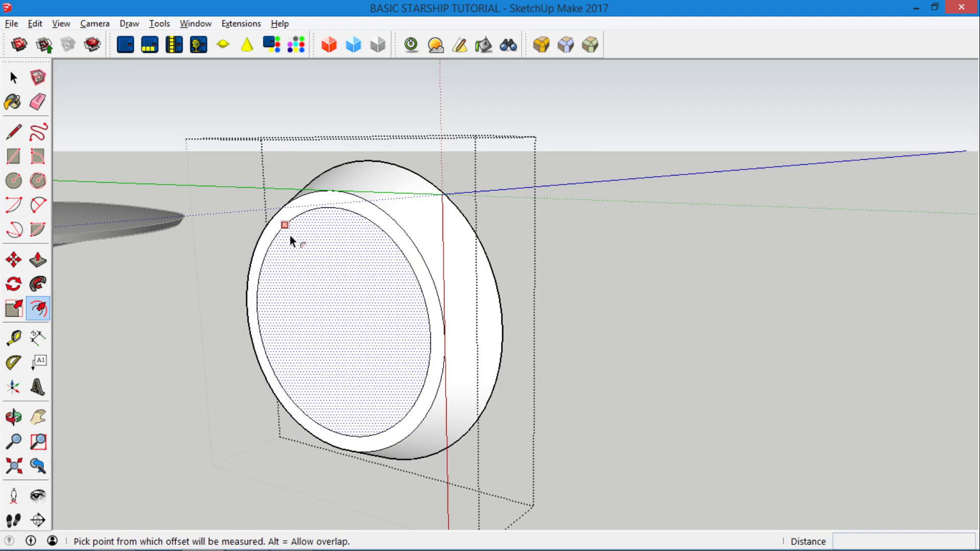
Step: Offset the inner face inward by 0.2 and add further concentric rings
{"action": "left_click", "coordinate": [290, 227]}
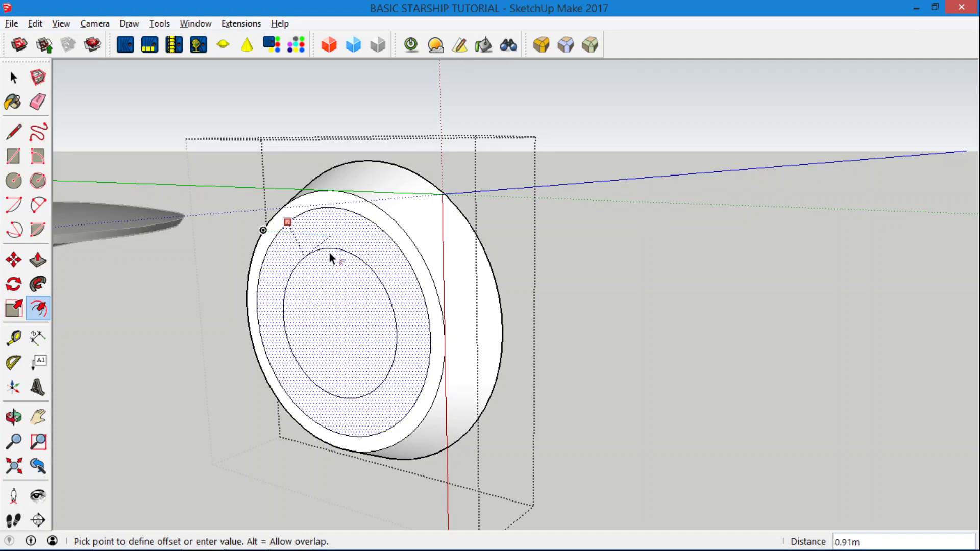
{"action": "middle_click_drag", "start_coordinate": [329, 314], "coordinate": [328, 234], "text": "shift"}
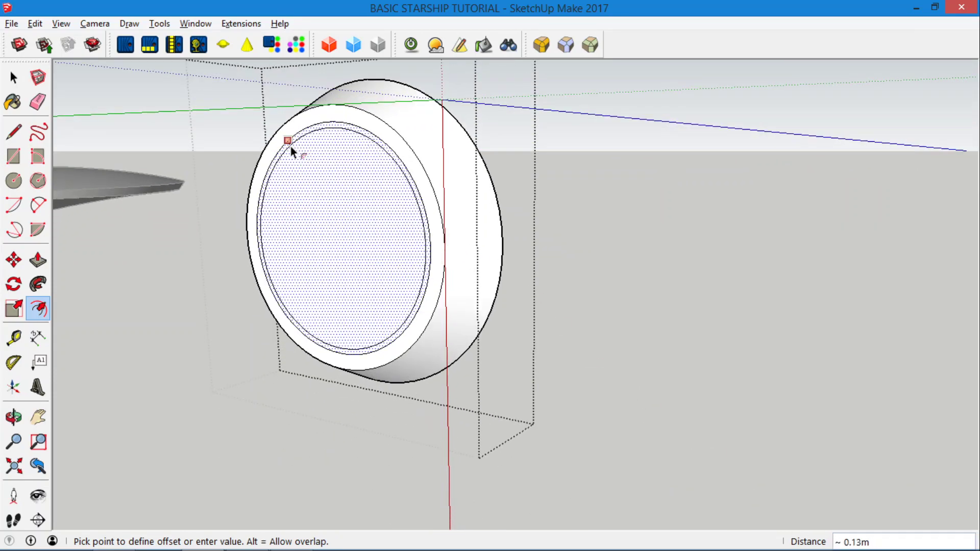
{"action": "type", "text": "2"}
{"action": "key", "text": "Return"}
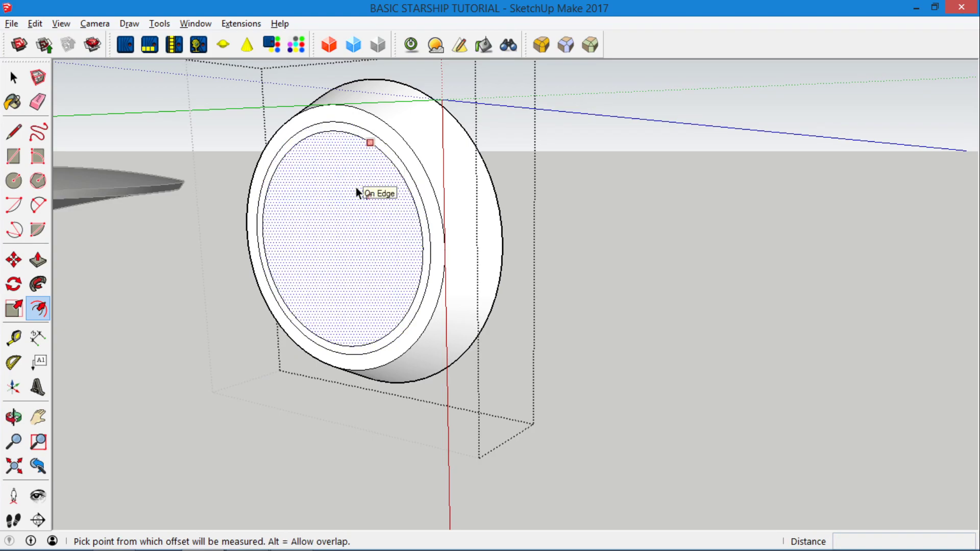
{"action": "left_click", "coordinate": [292, 161]}
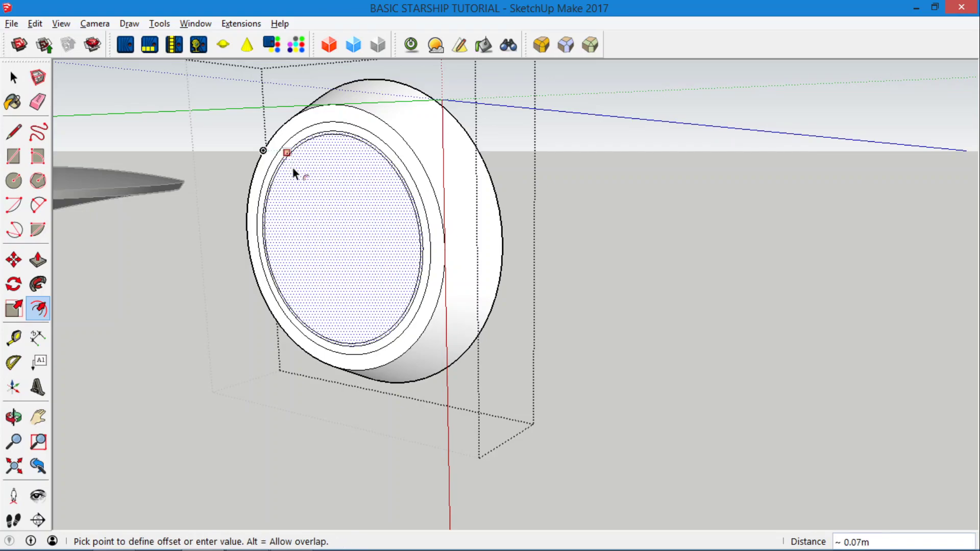
{"action": "scroll", "coordinate": [281, 167], "scroll_direction": "up", "scroll_amount": 2}
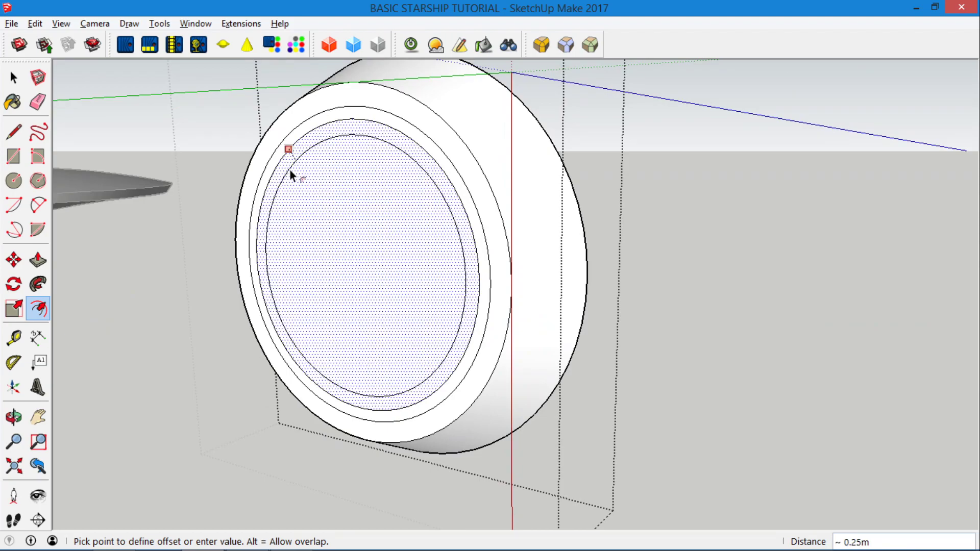
{"action": "left_click", "coordinate": [289, 171]}
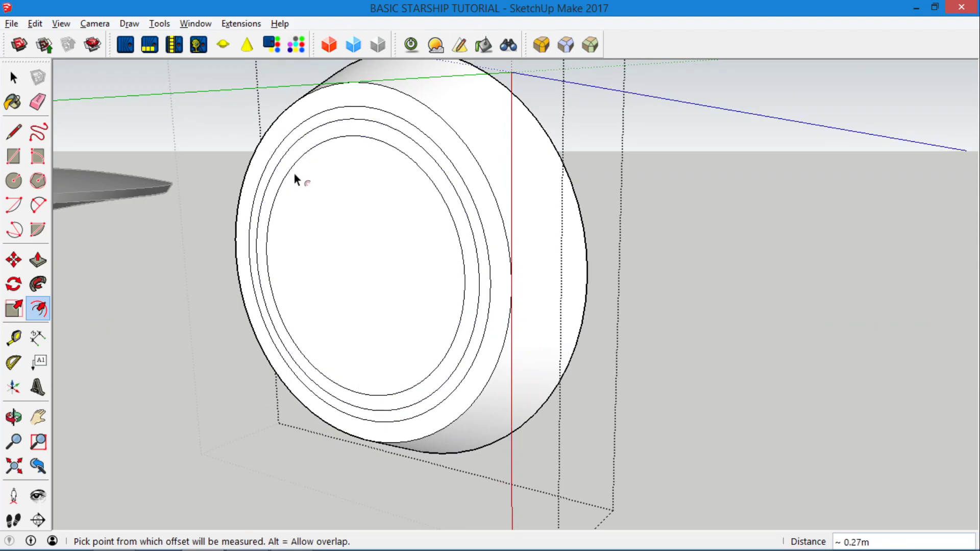
{"action": "left_click", "coordinate": [329, 151]}
{"action": "left_click", "coordinate": [326, 159]}
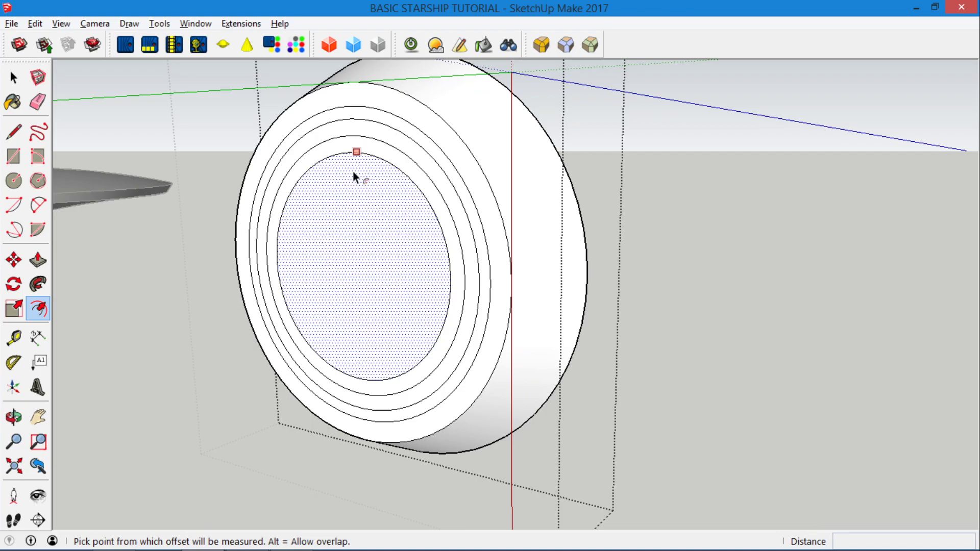
{"action": "key", "text": "ctrl+z"}
{"action": "left_click", "coordinate": [332, 144]}
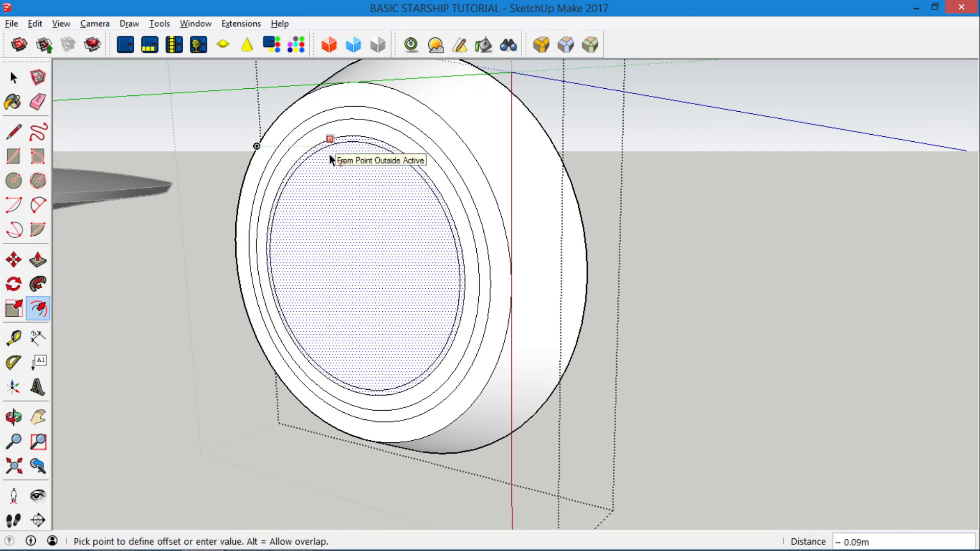
{"action": "left_click", "coordinate": [337, 164]}
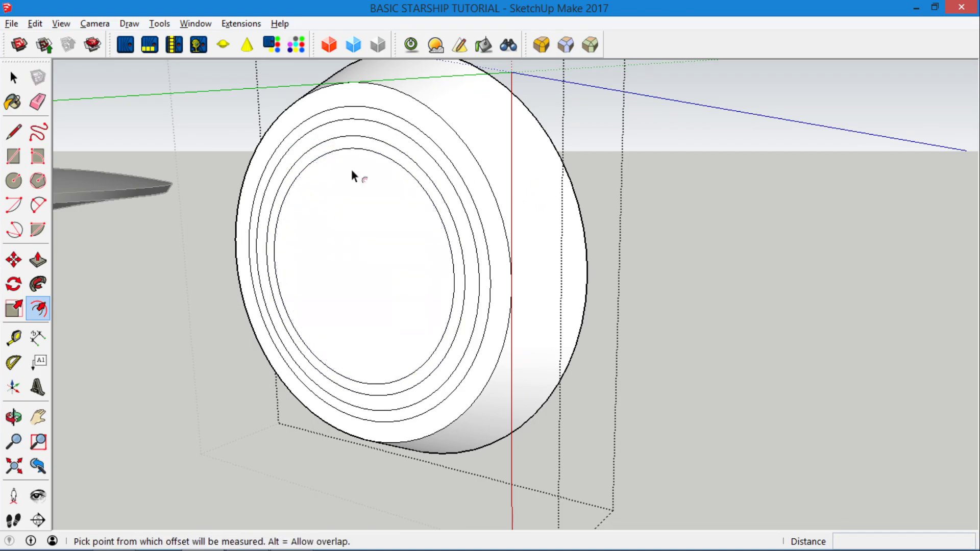
{"action": "left_click", "coordinate": [15, 416]}
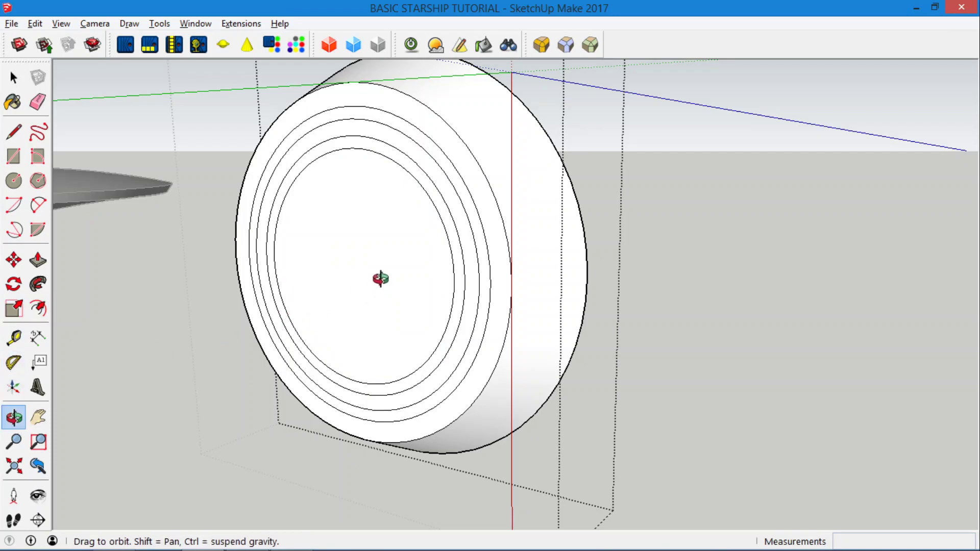
Step: Select the outer and second concentric ring faces with their edges
{"action": "left_click_drag", "start_coordinate": [376, 278], "coordinate": [447, 98]}
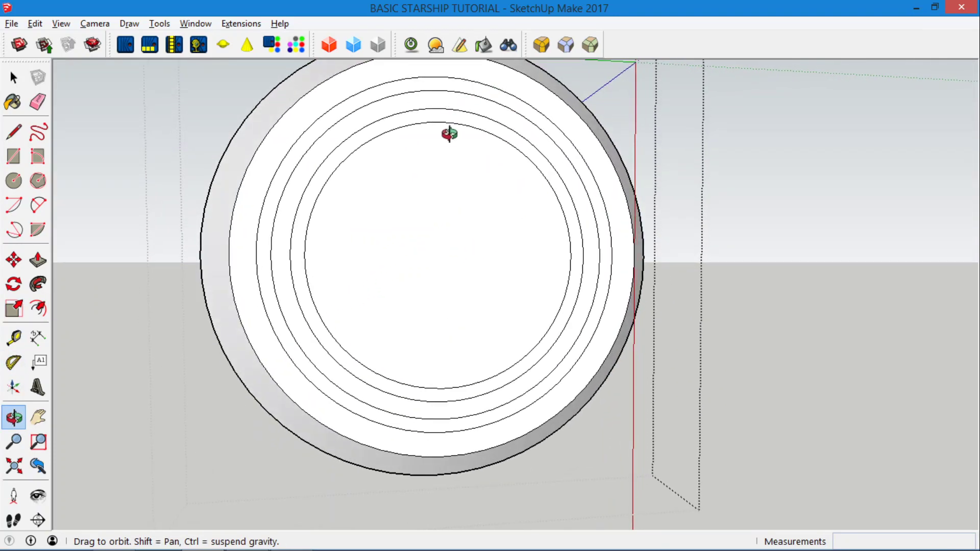
{"action": "left_click_drag", "start_coordinate": [449, 134], "coordinate": [296, 210]}
{"action": "left_click", "coordinate": [14, 78]}
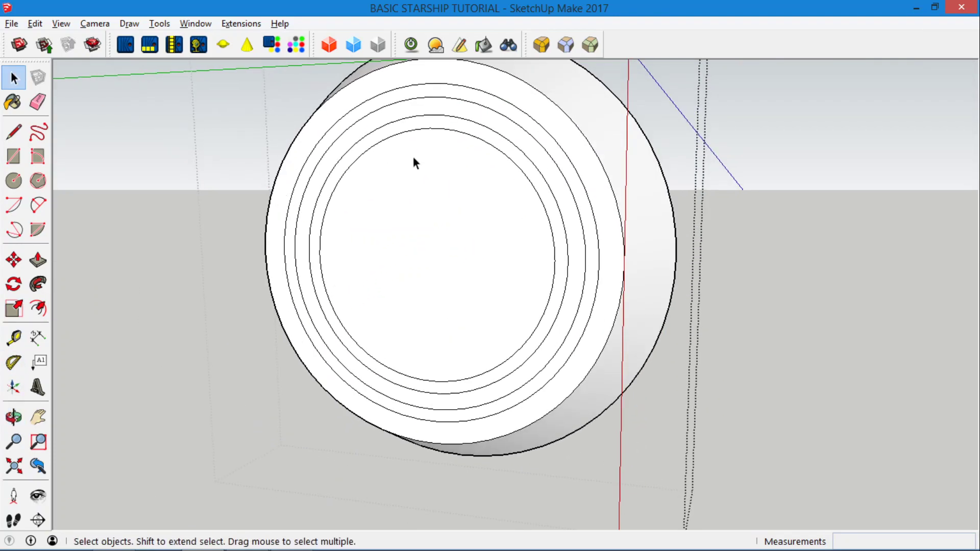
{"action": "left_click", "coordinate": [440, 91]}
{"action": "triple_click", "coordinate": [440, 90]}
{"action": "left_click", "coordinate": [440, 90]}
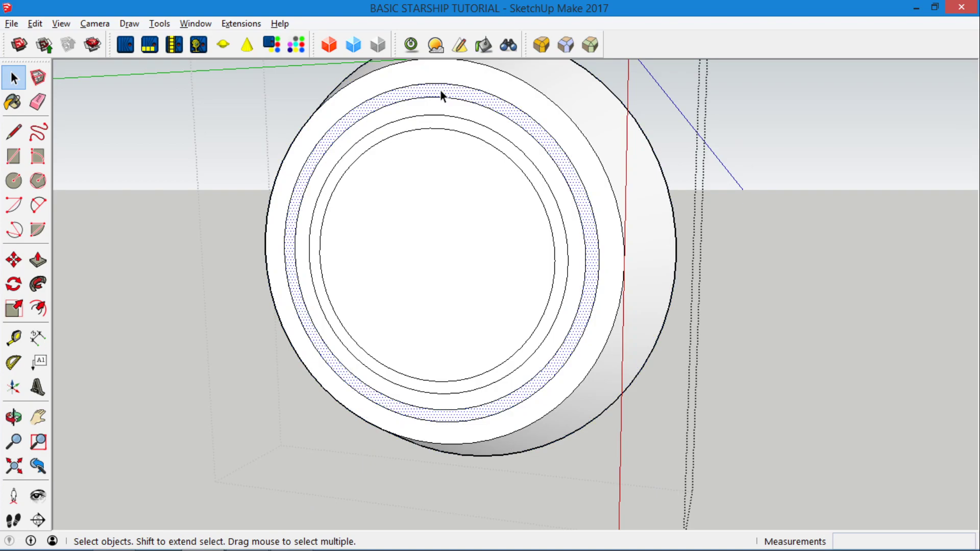
{"action": "double_click", "coordinate": [440, 90]}
{"action": "double_click", "coordinate": [422, 123], "text": "ctrl"}
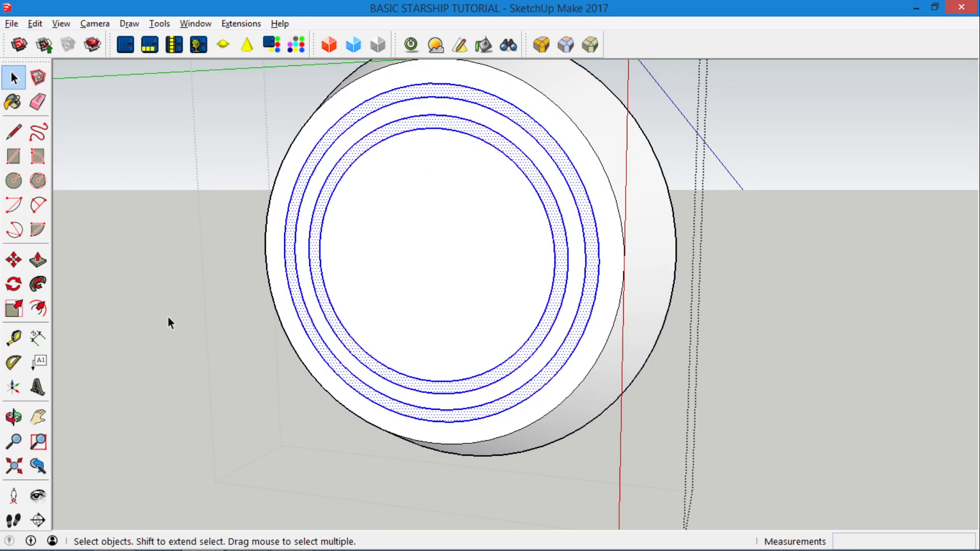
Step: Push both selected rings 0.42 m into the front face to form grooves
{"action": "left_click", "coordinate": [13, 418]}
{"action": "left_click_drag", "start_coordinate": [473, 287], "coordinate": [323, 327]}
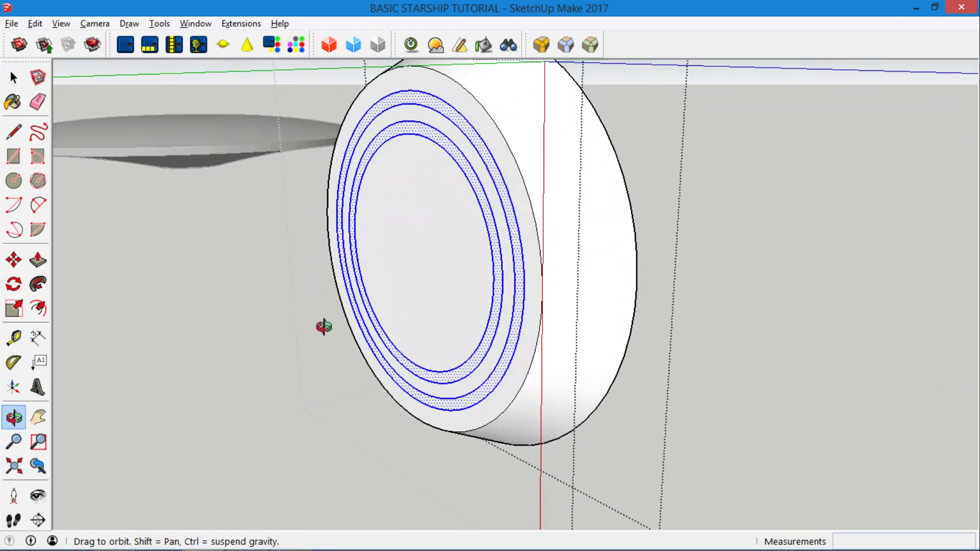
{"action": "left_click", "coordinate": [38, 261]}
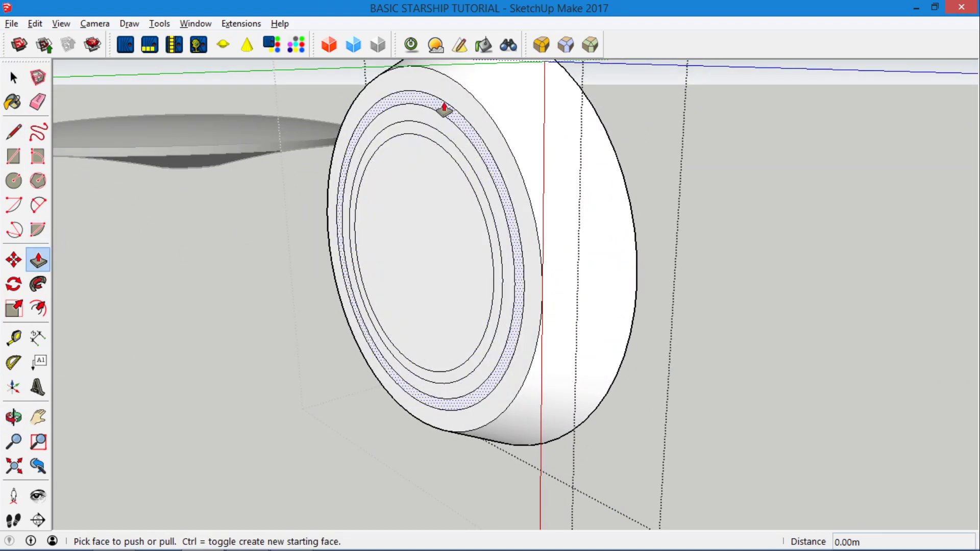
{"action": "left_click_drag", "start_coordinate": [441, 113], "coordinate": [414, 134]}
{"action": "double_click", "coordinate": [413, 136]}
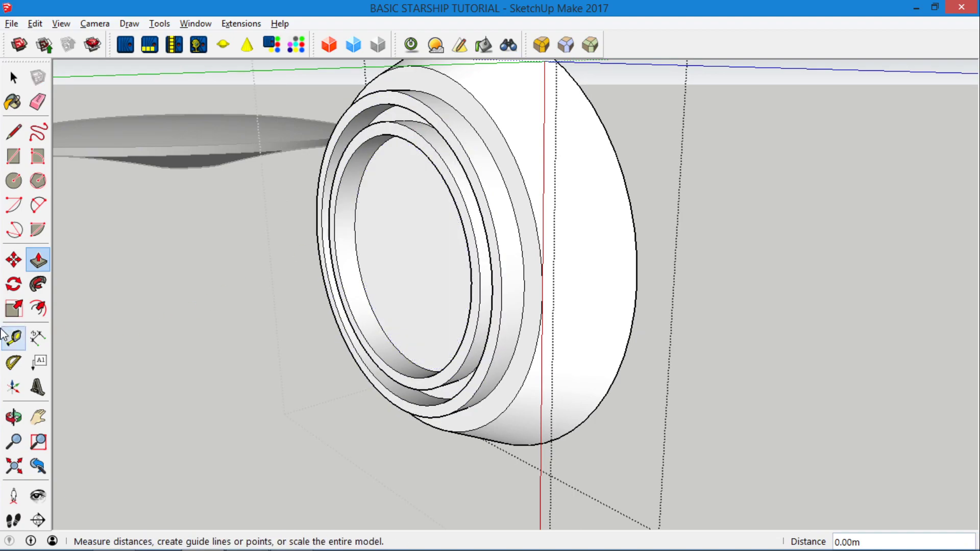
{"action": "left_click", "coordinate": [14, 418]}
{"action": "left_click_drag", "start_coordinate": [433, 299], "coordinate": [468, 324]}
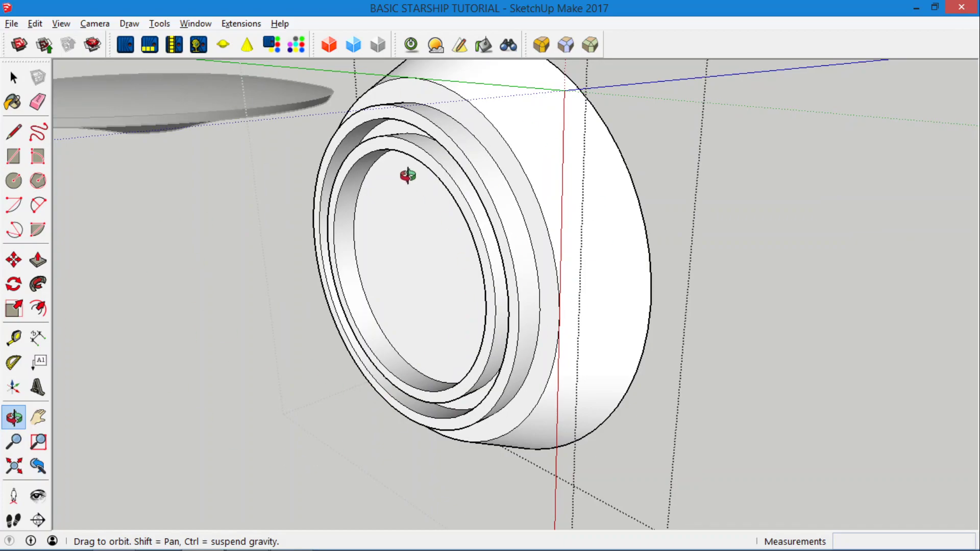
{"action": "left_click_drag", "start_coordinate": [528, 212], "coordinate": [322, 263]}
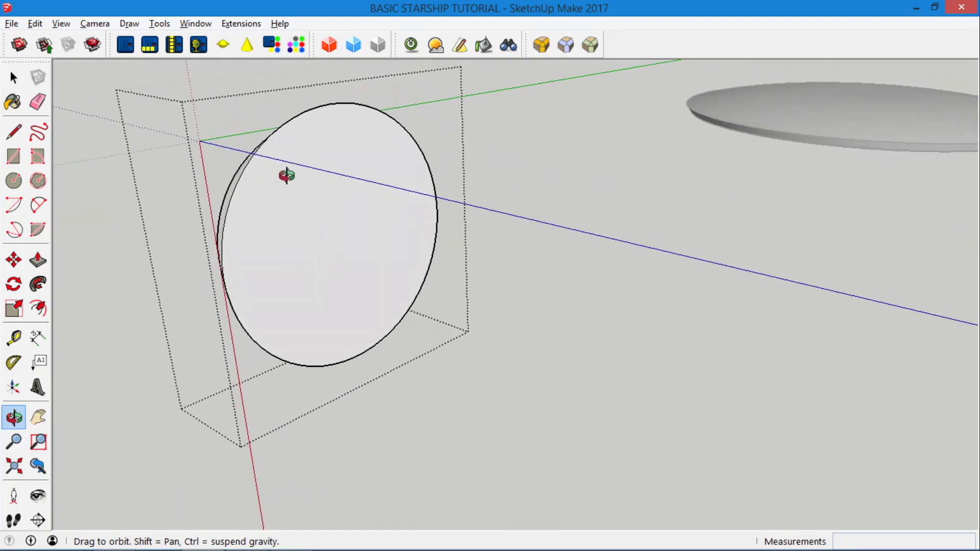
{"action": "left_click", "coordinate": [21, 136]}
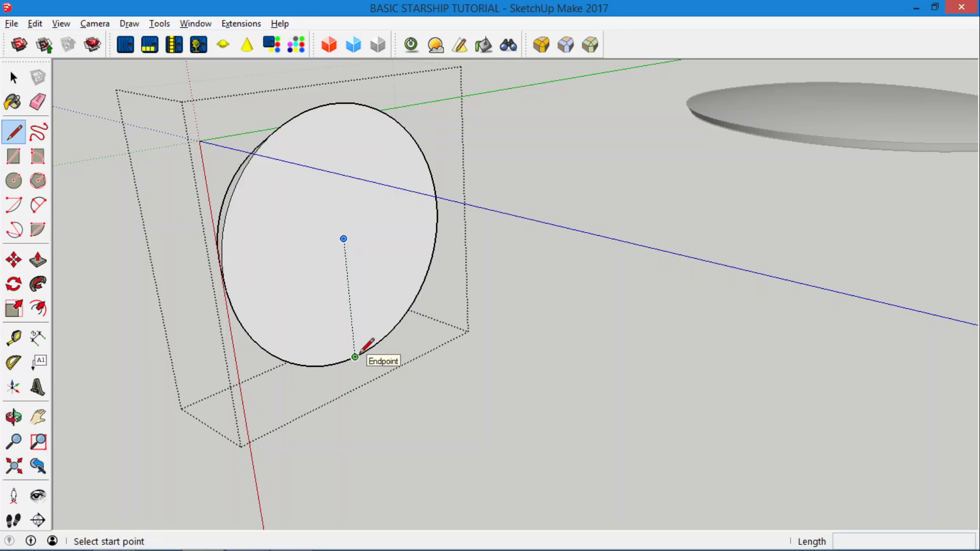
{"action": "left_click", "coordinate": [355, 357]}
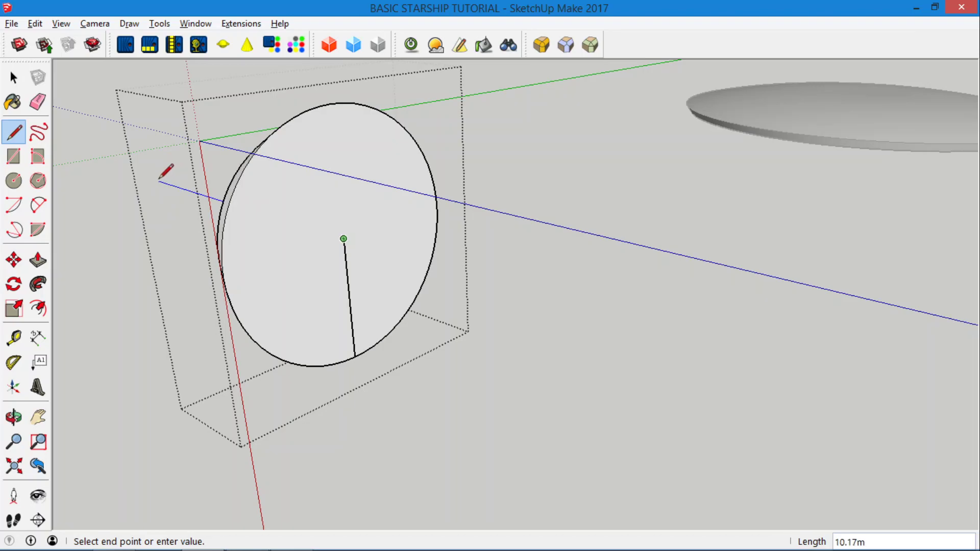
{"action": "left_click", "coordinate": [159, 181]}
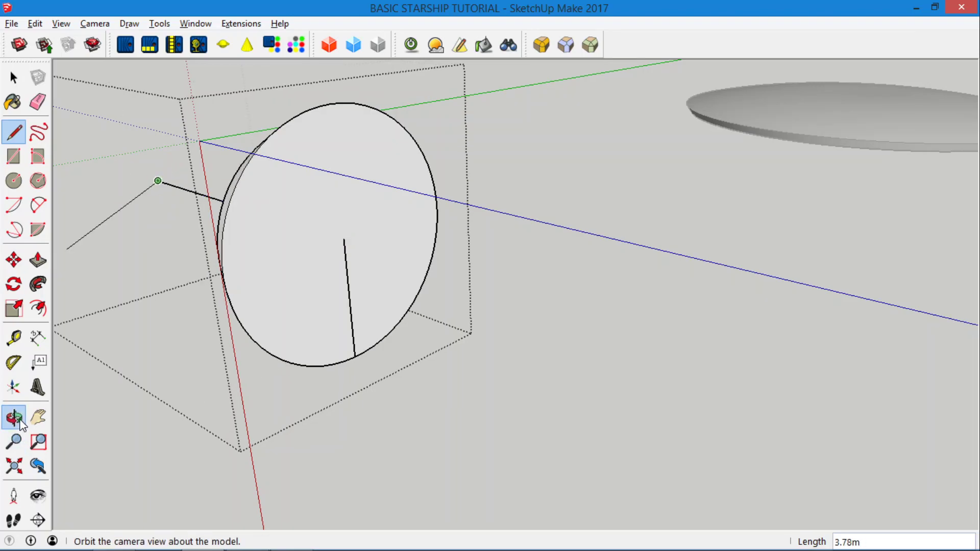
{"action": "left_click", "coordinate": [14, 418]}
{"action": "left_click_drag", "start_coordinate": [284, 280], "coordinate": [507, 274]}
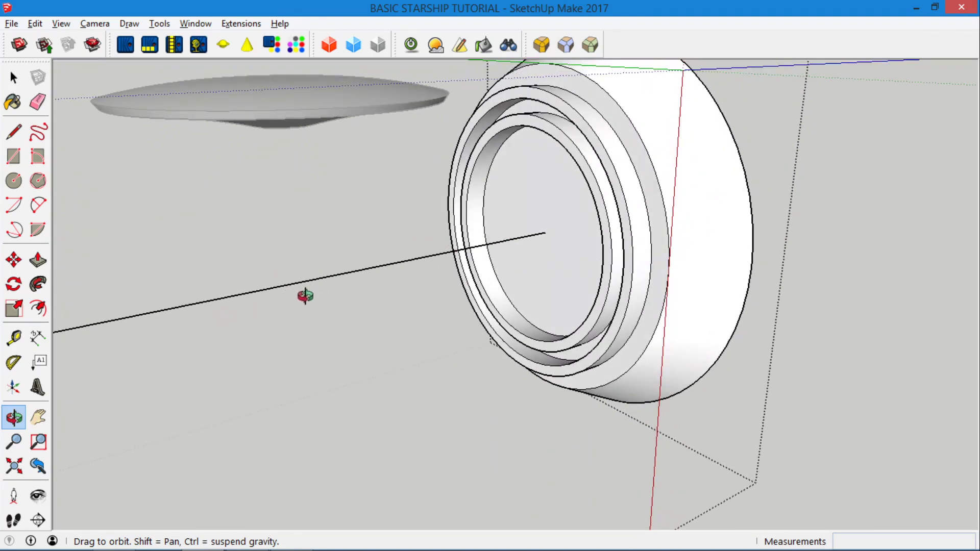
{"action": "left_click_drag", "start_coordinate": [571, 245], "coordinate": [356, 278]}
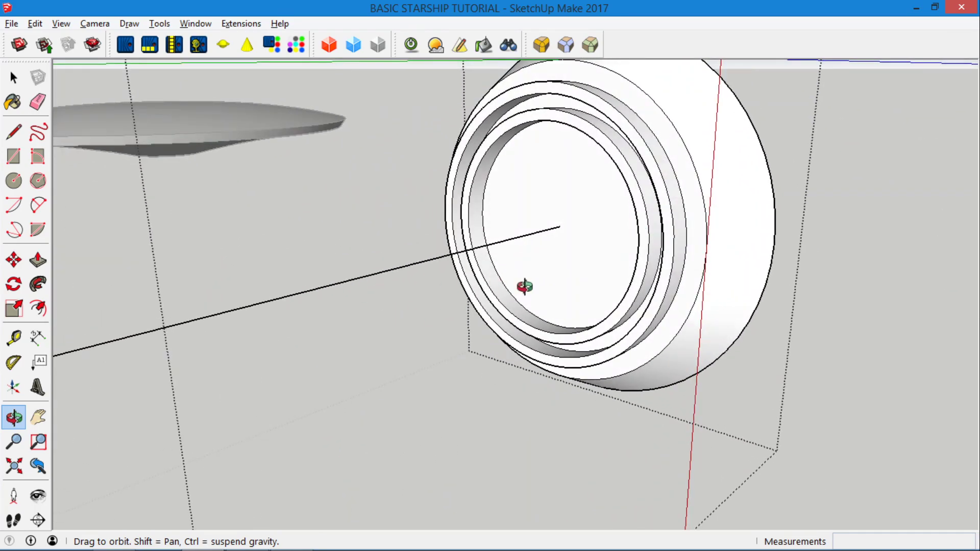
{"action": "left_click_drag", "start_coordinate": [524, 287], "coordinate": [186, 298]}
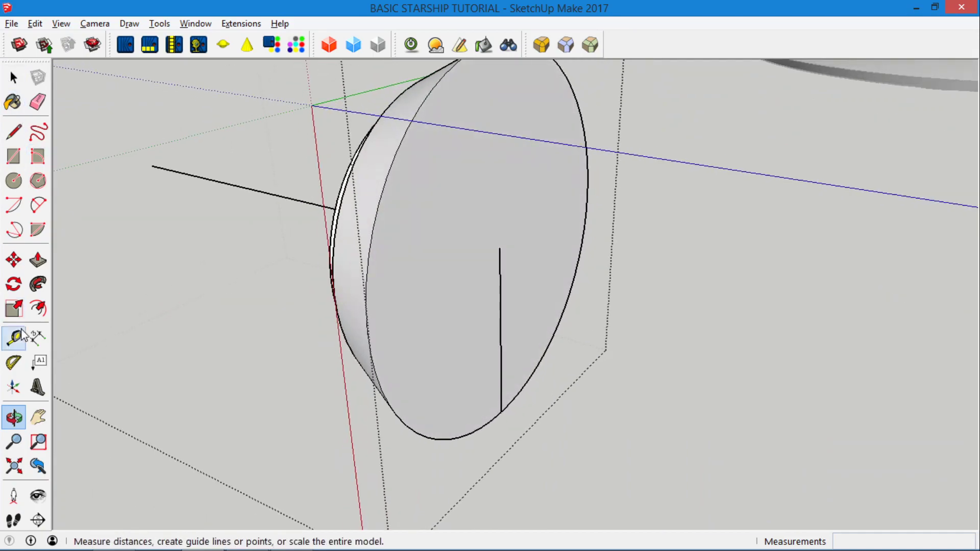
Step: Pull the drum's plain back face out about 25.97m into a long cylinder
{"action": "left_click", "coordinate": [37, 261]}
{"action": "scroll", "coordinate": [388, 258], "scroll_direction": "down", "scroll_amount": 5}
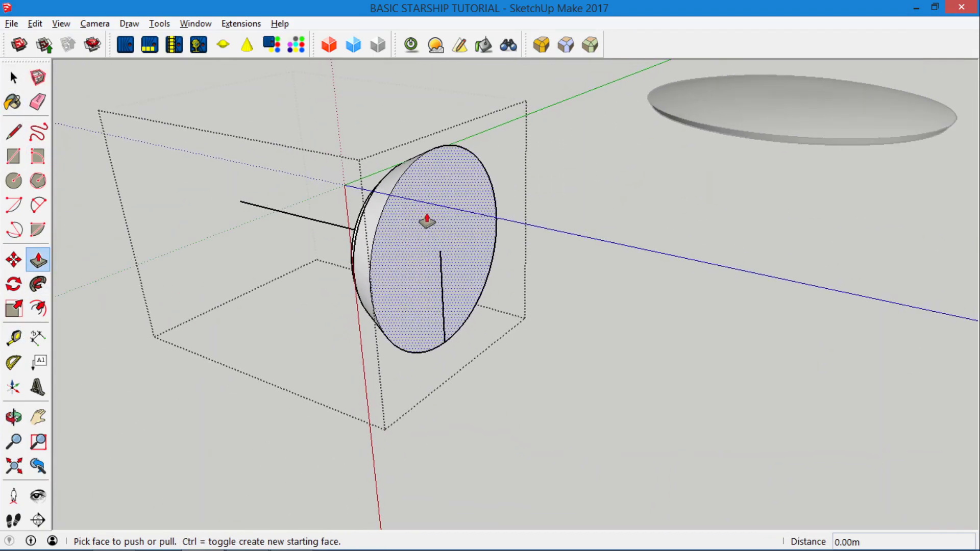
{"action": "scroll", "coordinate": [427, 221], "scroll_direction": "down", "scroll_amount": 2}
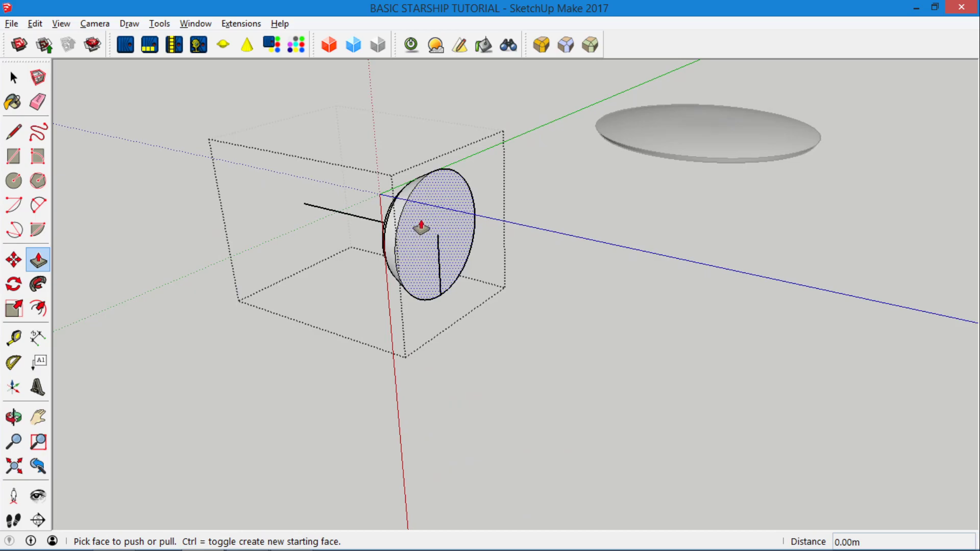
{"action": "left_click_drag", "start_coordinate": [429, 224], "coordinate": [659, 305]}
{"action": "scroll", "coordinate": [519, 256], "scroll_direction": "down", "scroll_amount": 1}
{"action": "scroll", "coordinate": [564, 263], "scroll_direction": "down", "scroll_amount": 2}
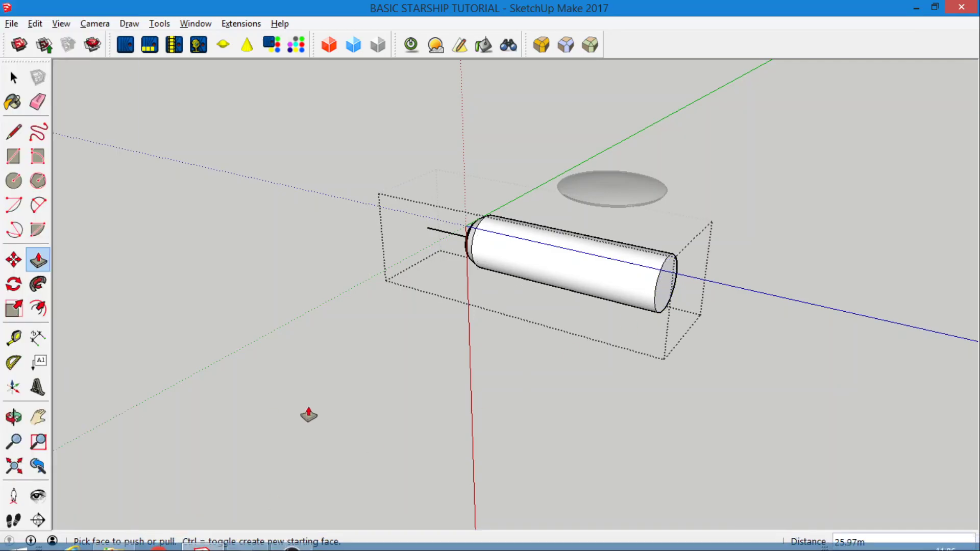
{"action": "left_click", "coordinate": [12, 418]}
{"action": "left_click_drag", "start_coordinate": [429, 331], "coordinate": [467, 292]}
{"action": "left_click", "coordinate": [13, 77]}
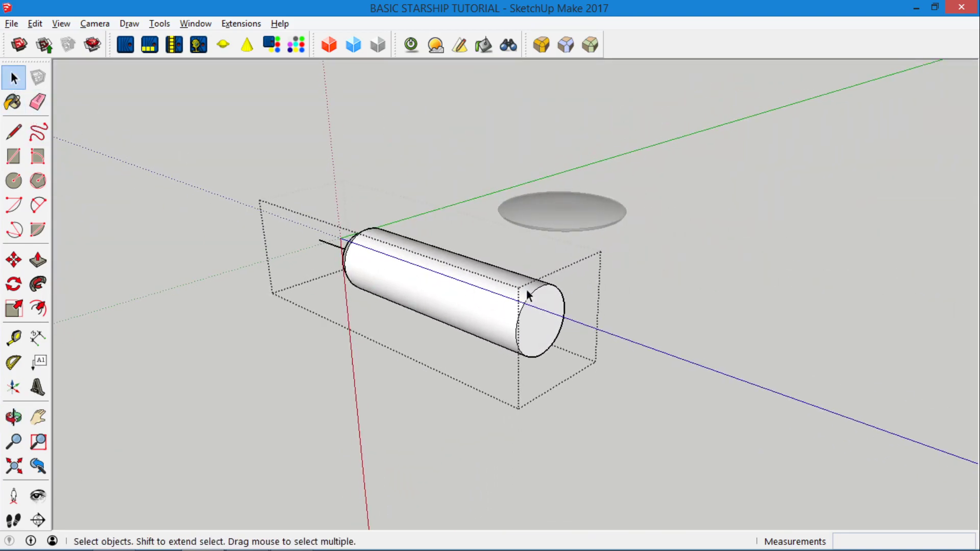
Step: Scale the cylinder's far end face down to about 0.77 so the hull tapers
{"action": "left_click", "coordinate": [14, 308]}
{"action": "scroll", "coordinate": [530, 327], "scroll_direction": "up", "scroll_amount": 1}
{"action": "scroll", "coordinate": [526, 324], "scroll_direction": "up", "scroll_amount": 2}
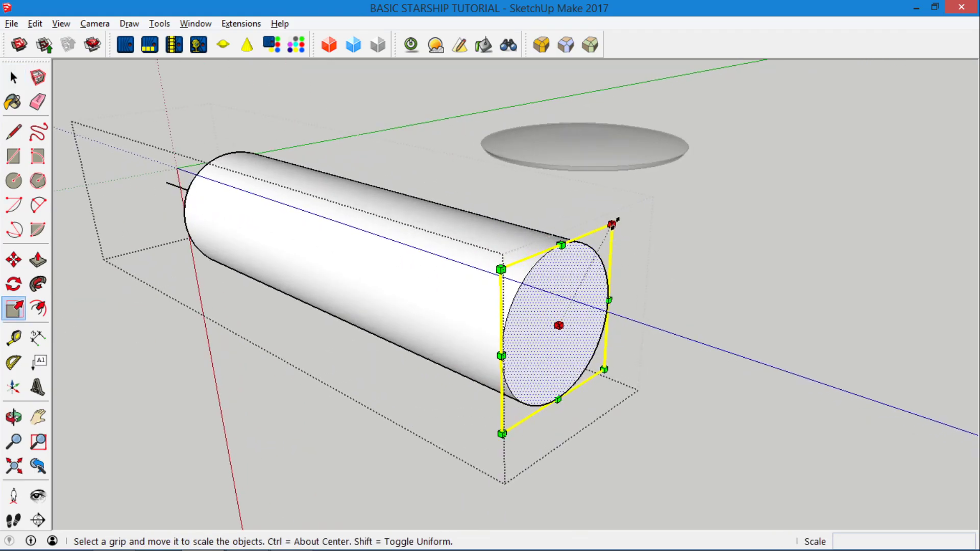
{"action": "left_click_drag", "start_coordinate": [613, 224], "coordinate": [616, 255]}
{"action": "left_click", "coordinate": [14, 418]}
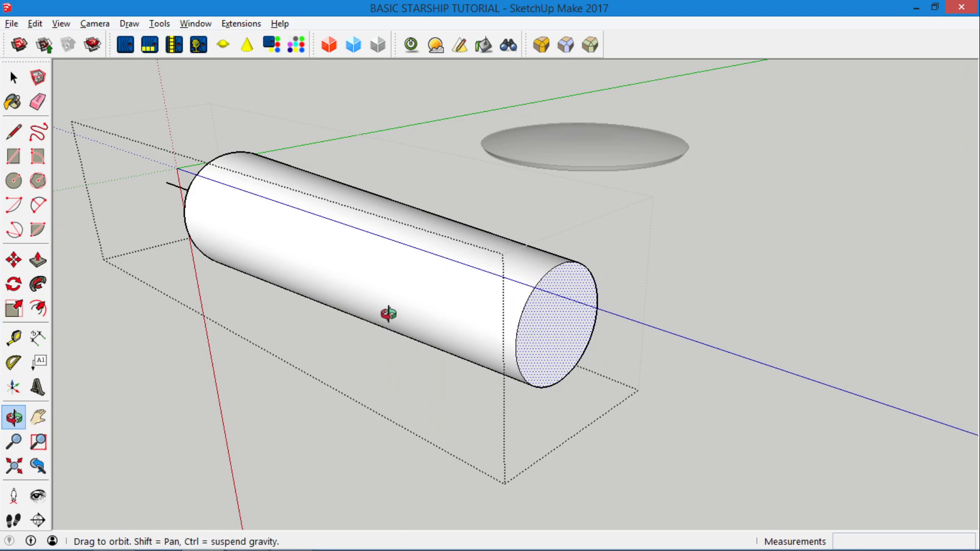
{"action": "left_click_drag", "start_coordinate": [388, 314], "coordinate": [517, 182]}
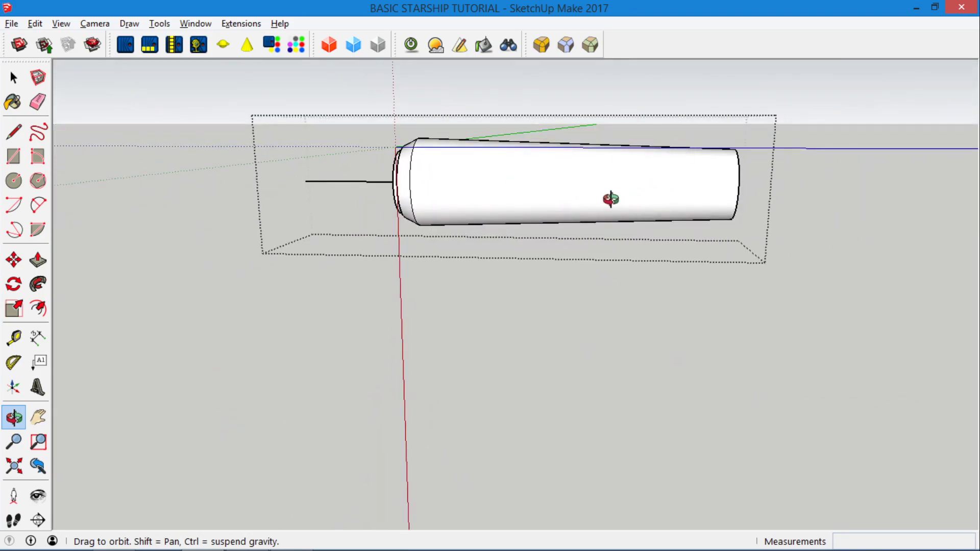
{"action": "mouse_move", "coordinate": [611, 200]}
{"action": "left_mouse_down"}
{"action": "mouse_move", "coordinate": [699, 171]}
{"action": "mouse_move", "coordinate": [634, 182]}
{"action": "mouse_move", "coordinate": [620, 211]}
{"action": "left_mouse_up"}
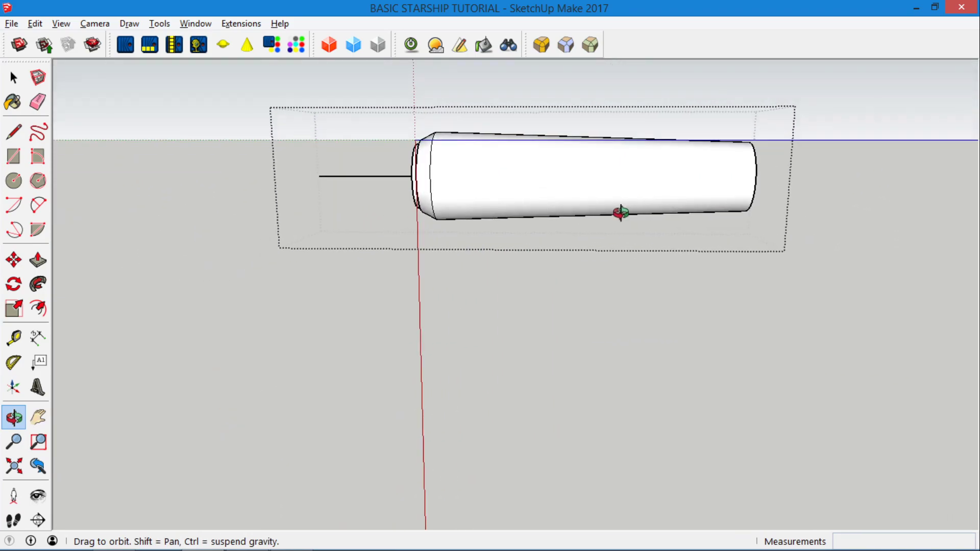
{"action": "mouse_move", "coordinate": [733, 180]}
{"action": "left_mouse_down"}
{"action": "mouse_move", "coordinate": [460, 311]}
{"action": "mouse_move", "coordinate": [691, 250]}
{"action": "mouse_move", "coordinate": [729, 206]}
{"action": "mouse_move", "coordinate": [522, 293]}
{"action": "mouse_move", "coordinate": [704, 236]}
{"action": "mouse_move", "coordinate": [814, 219]}
{"action": "mouse_move", "coordinate": [883, 193]}
{"action": "mouse_move", "coordinate": [722, 246]}
{"action": "mouse_move", "coordinate": [657, 247]}
{"action": "mouse_move", "coordinate": [702, 199]}
{"action": "mouse_move", "coordinate": [842, 138]}
{"action": "mouse_move", "coordinate": [897, 151]}
{"action": "mouse_move", "coordinate": [596, 225]}
{"action": "mouse_move", "coordinate": [137, 273]}
{"action": "mouse_move", "coordinate": [289, 250]}
{"action": "mouse_move", "coordinate": [677, 220]}
{"action": "mouse_move", "coordinate": [739, 193]}
{"action": "mouse_move", "coordinate": [729, 191]}
{"action": "left_mouse_up"}
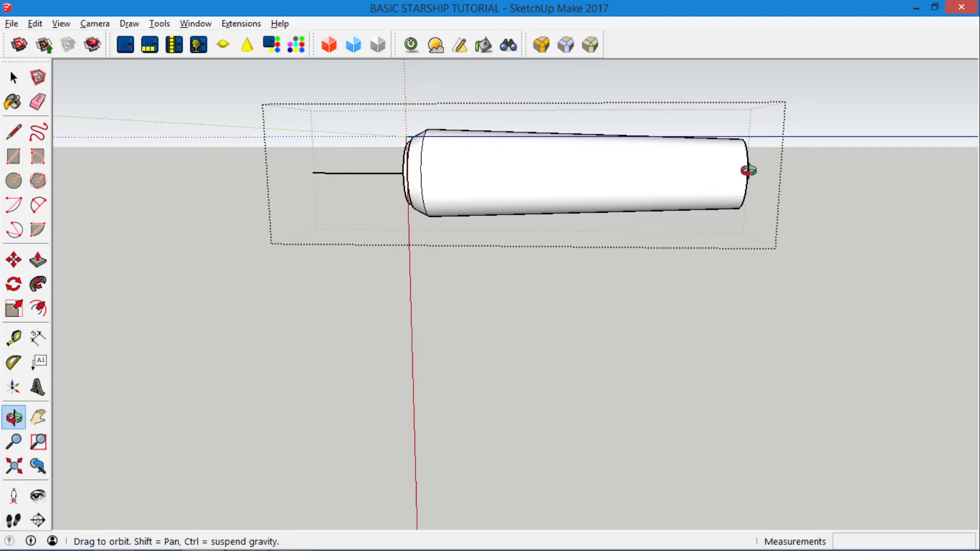
Step: Move the hull's far end face 2.36 m outward along the blue axis to lengthen the cylinder
{"action": "left_click_drag", "start_coordinate": [707, 190], "coordinate": [567, 255]}
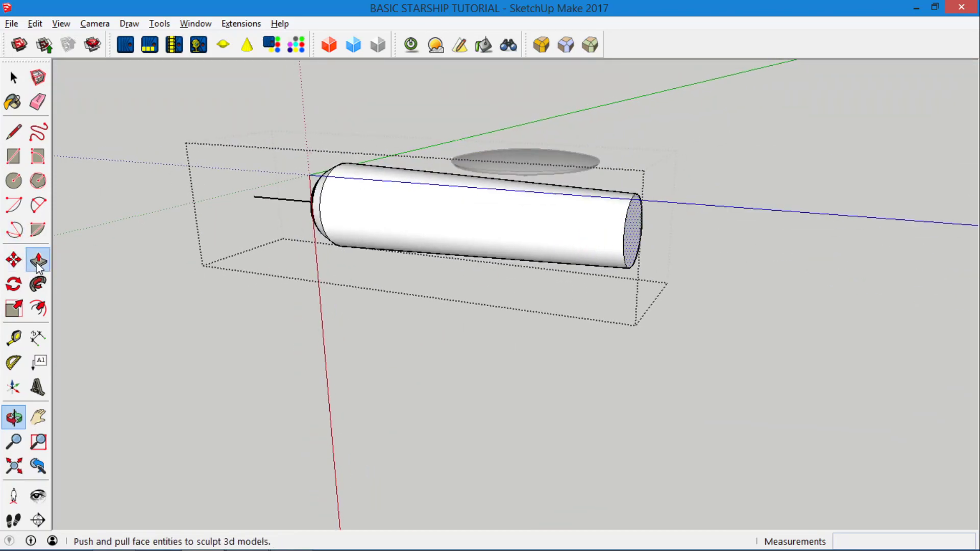
{"action": "left_click", "coordinate": [38, 261]}
{"action": "left_click", "coordinate": [14, 79]}
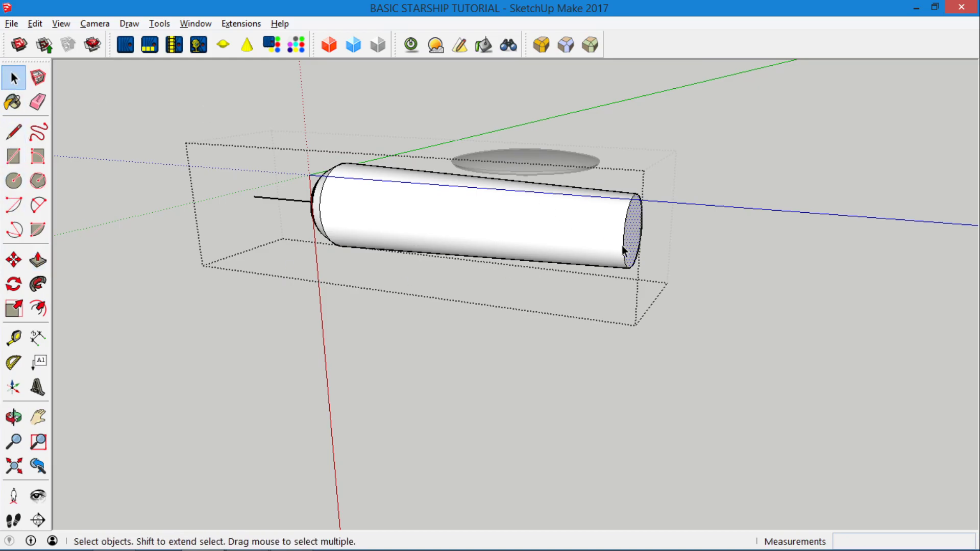
{"action": "left_click", "coordinate": [632, 234]}
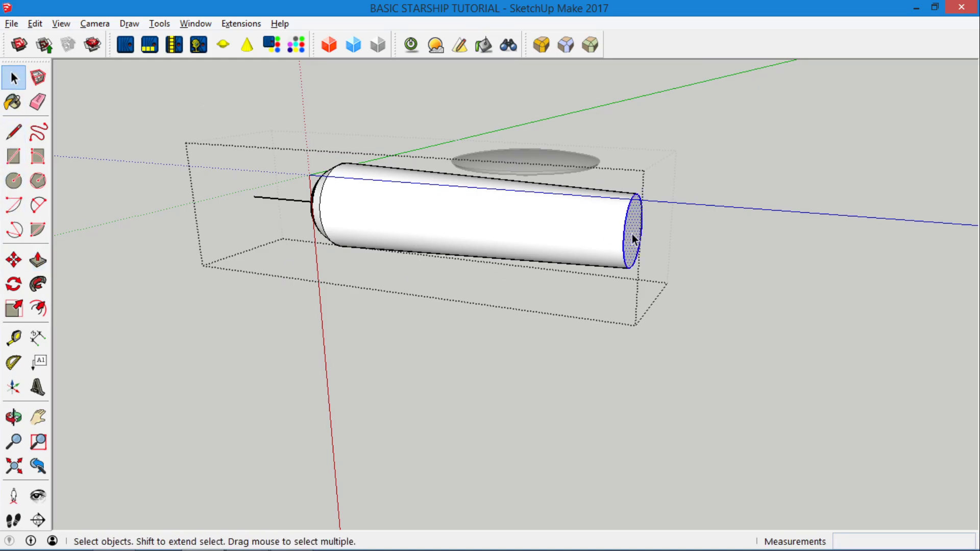
{"action": "left_click", "coordinate": [38, 260]}
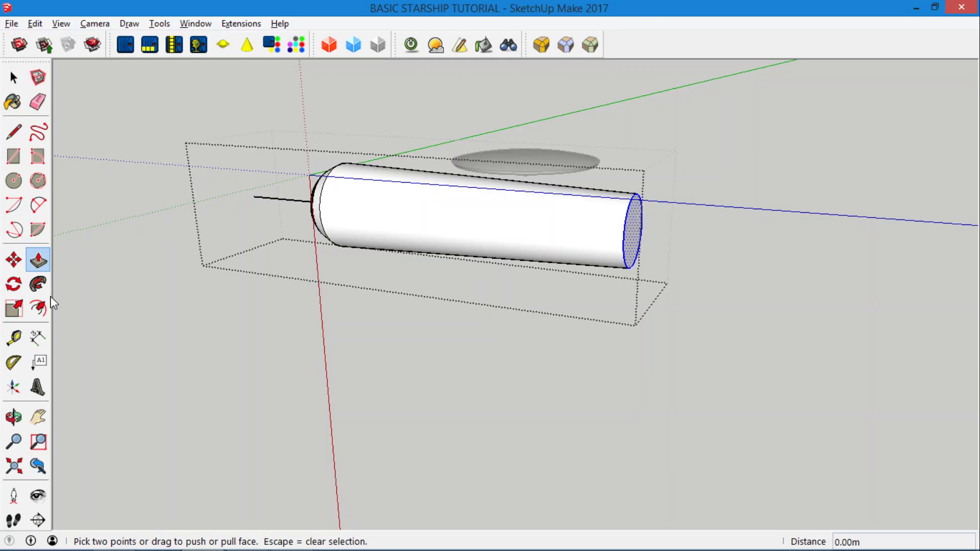
{"action": "left_click", "coordinate": [14, 261]}
{"action": "left_click", "coordinate": [637, 231]}
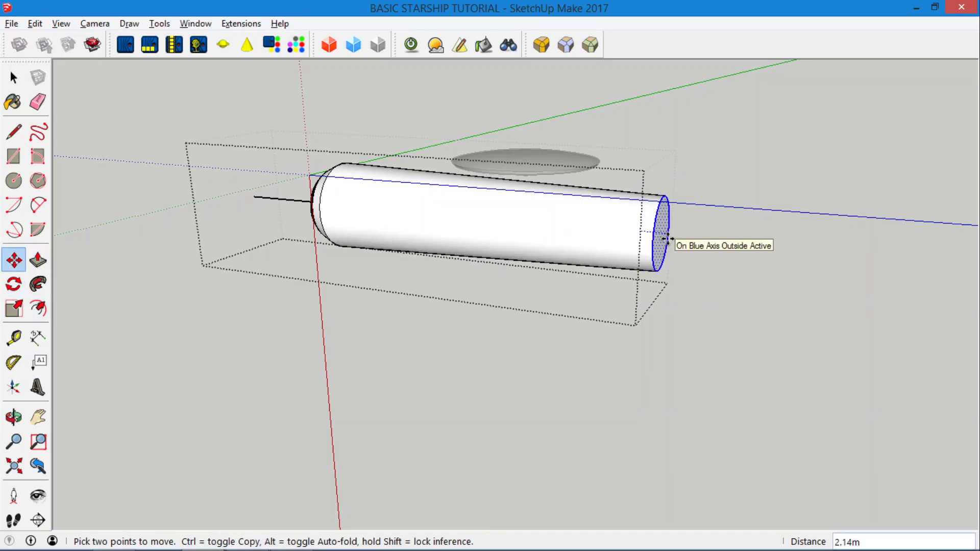
{"action": "left_click", "coordinate": [671, 235]}
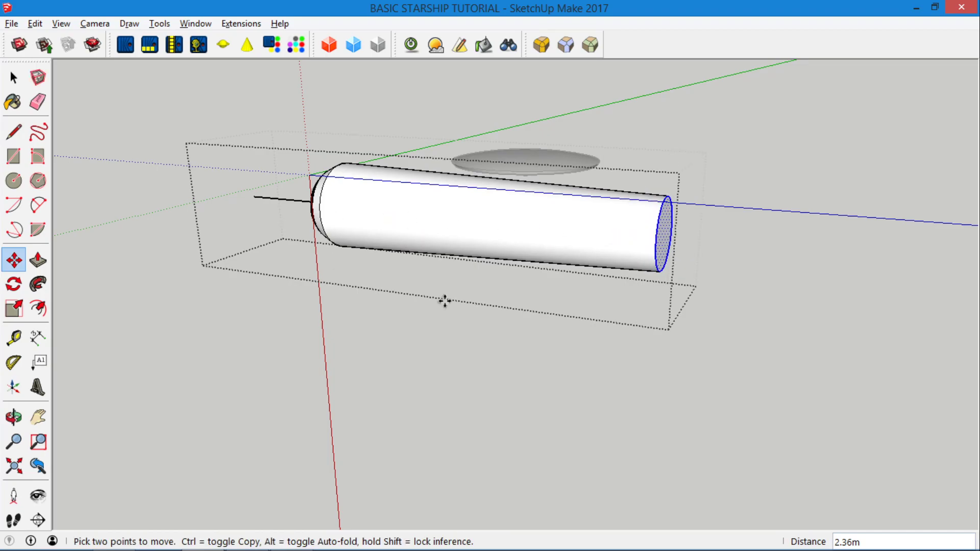
{"action": "left_click", "coordinate": [14, 77]}
Step: Exit the hull group and orbit to a lower angle around the cylinder
{"action": "left_click", "coordinate": [170, 328]}
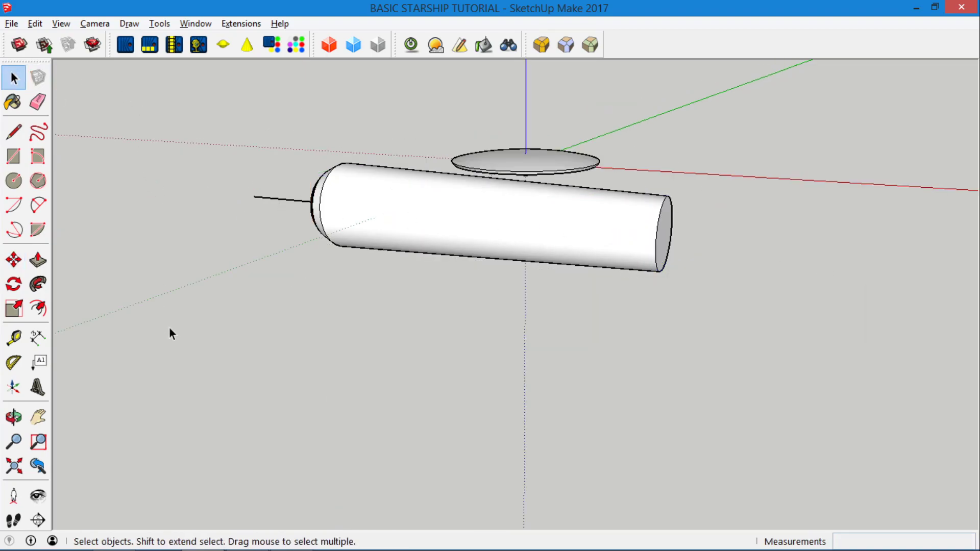
{"action": "left_click", "coordinate": [14, 417]}
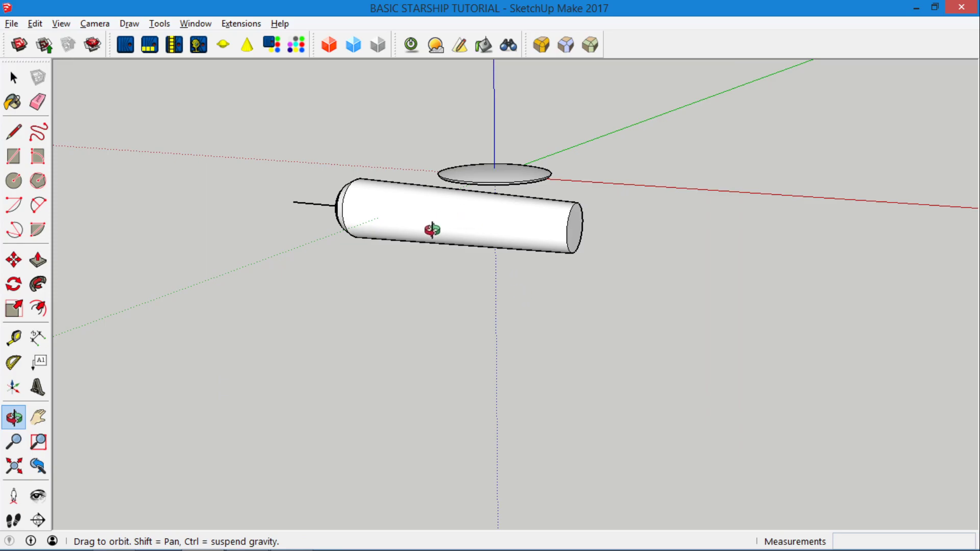
{"action": "left_click_drag", "start_coordinate": [431, 225], "coordinate": [663, 359]}
{"action": "left_click_drag", "start_coordinate": [494, 210], "coordinate": [389, 245]}
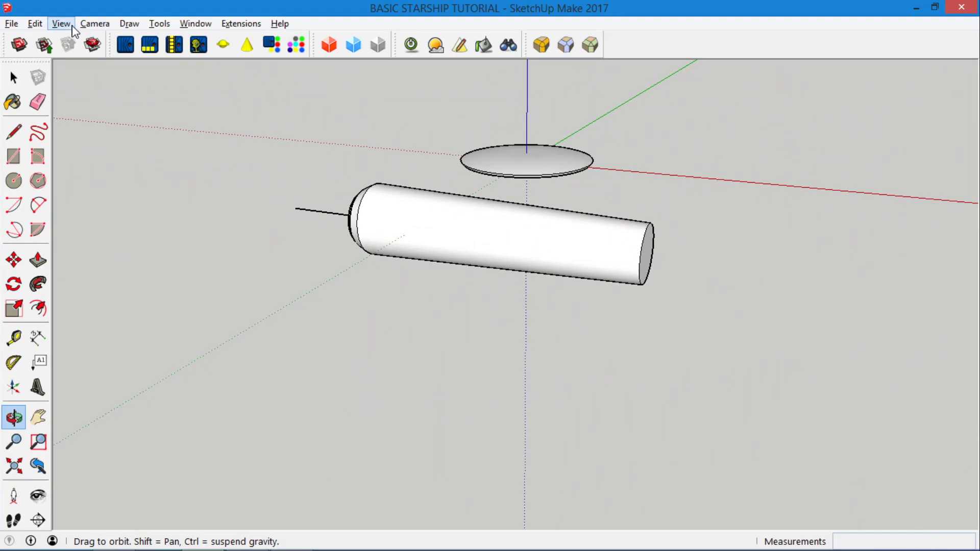
{"action": "left_click_drag", "start_coordinate": [526, 259], "coordinate": [515, 253]}
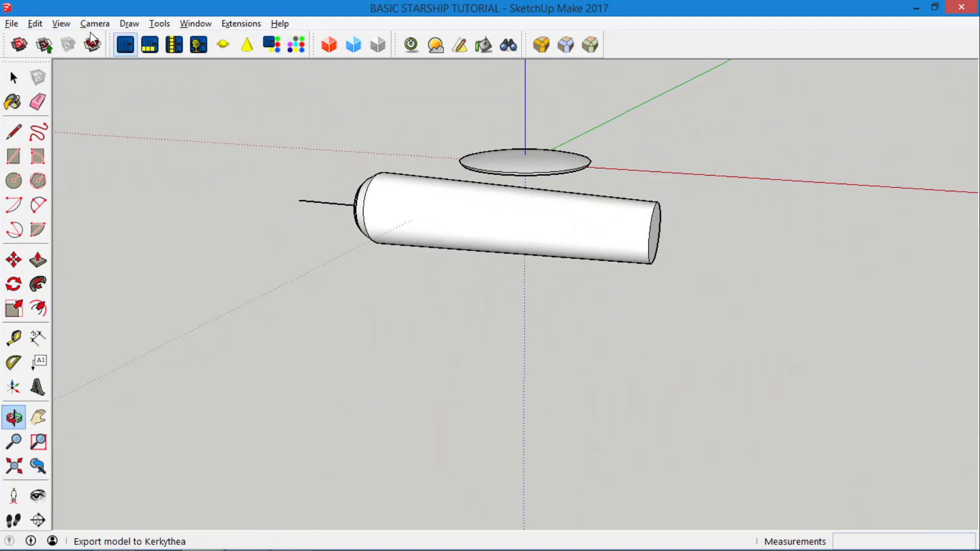
Step: Turn on View > Hidden Geometry and inspect the hull and saucer meshes end-on and from the side
{"action": "left_click", "coordinate": [61, 24]}
{"action": "left_click", "coordinate": [87, 77]}
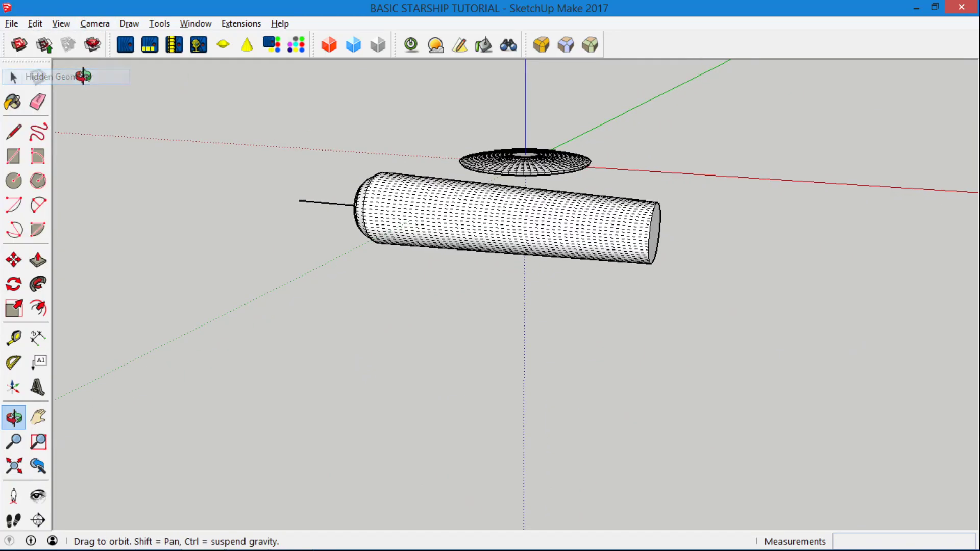
{"action": "left_click_drag", "start_coordinate": [584, 238], "coordinate": [689, 180]}
{"action": "left_click_drag", "start_coordinate": [608, 190], "coordinate": [787, 174]}
{"action": "scroll", "coordinate": [637, 118], "scroll_direction": "up", "scroll_amount": 4}
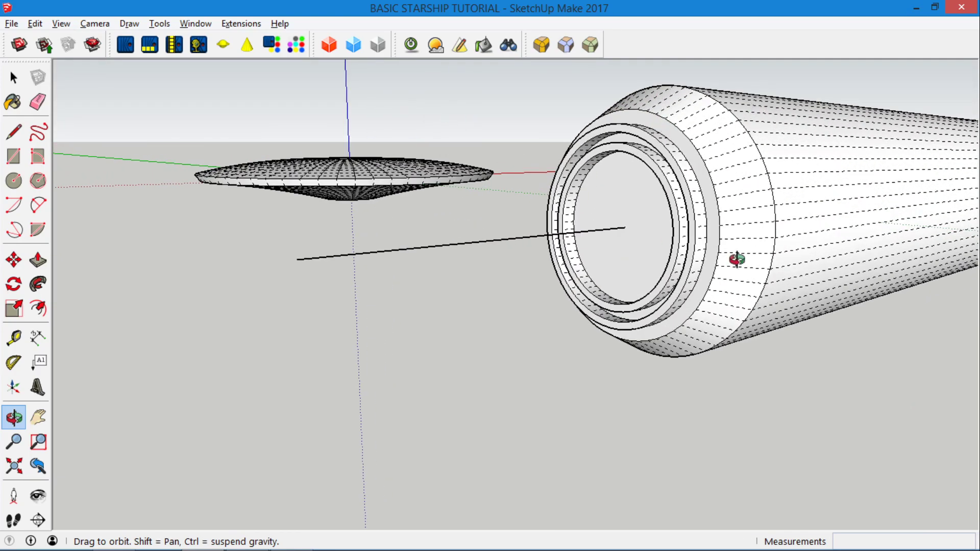
{"action": "scroll", "coordinate": [595, 192], "scroll_direction": "down", "scroll_amount": 5}
{"action": "left_click_drag", "start_coordinate": [598, 192], "coordinate": [205, 291]}
{"action": "scroll", "coordinate": [459, 214], "scroll_direction": "down", "scroll_amount": 3}
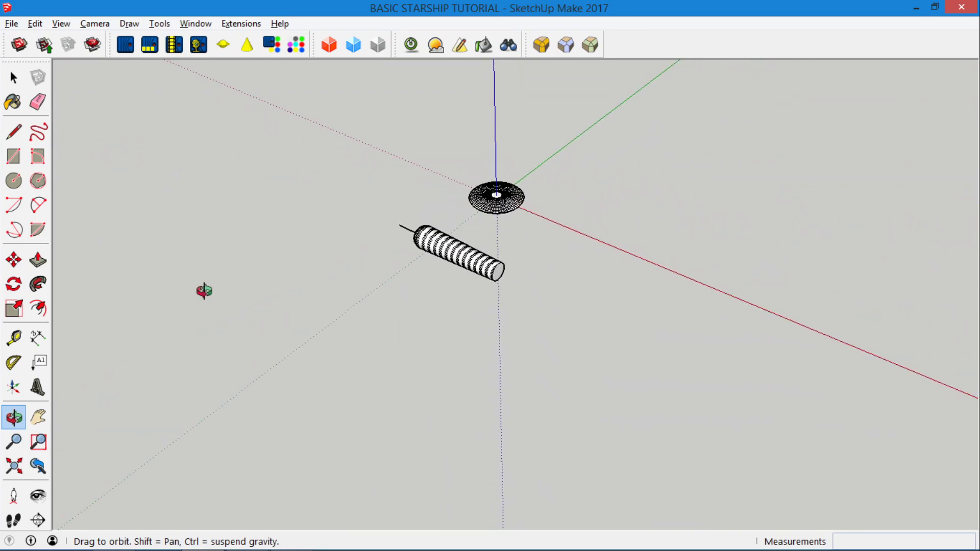
Step: Draw a large rectangle on the ground beside the hull
{"action": "left_click", "coordinate": [14, 156]}
{"action": "left_click", "coordinate": [192, 300]}
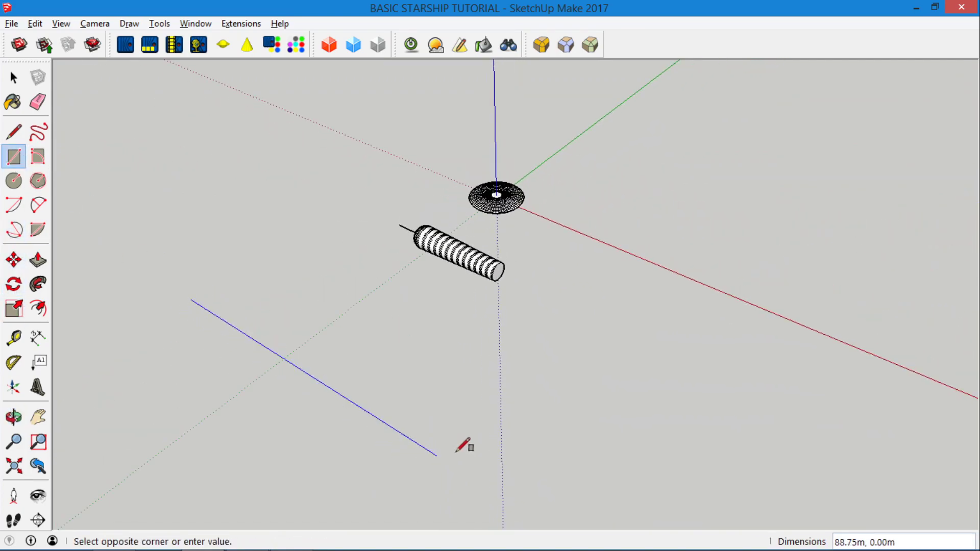
{"action": "left_click", "coordinate": [576, 409]}
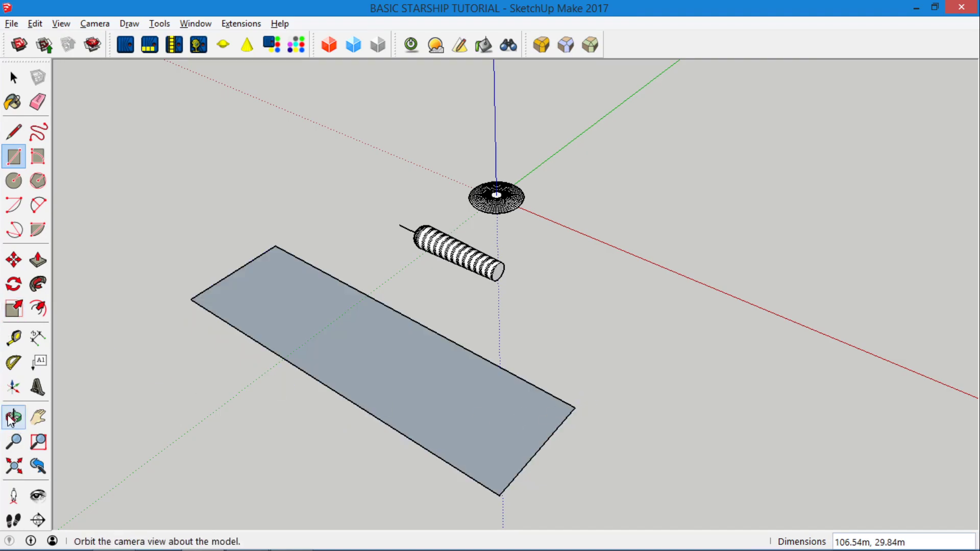
{"action": "left_click", "coordinate": [14, 418]}
{"action": "left_click_drag", "start_coordinate": [464, 462], "coordinate": [386, 320]}
Step: Select the rectangle face with its edges and make it a group
{"action": "left_click", "coordinate": [13, 77]}
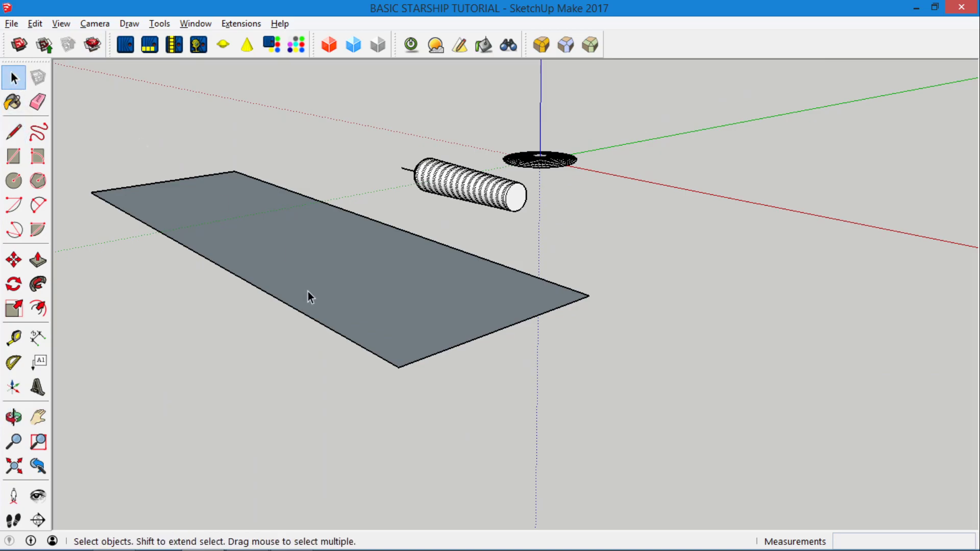
{"action": "left_click", "coordinate": [308, 291]}
{"action": "right_click", "coordinate": [308, 290]}
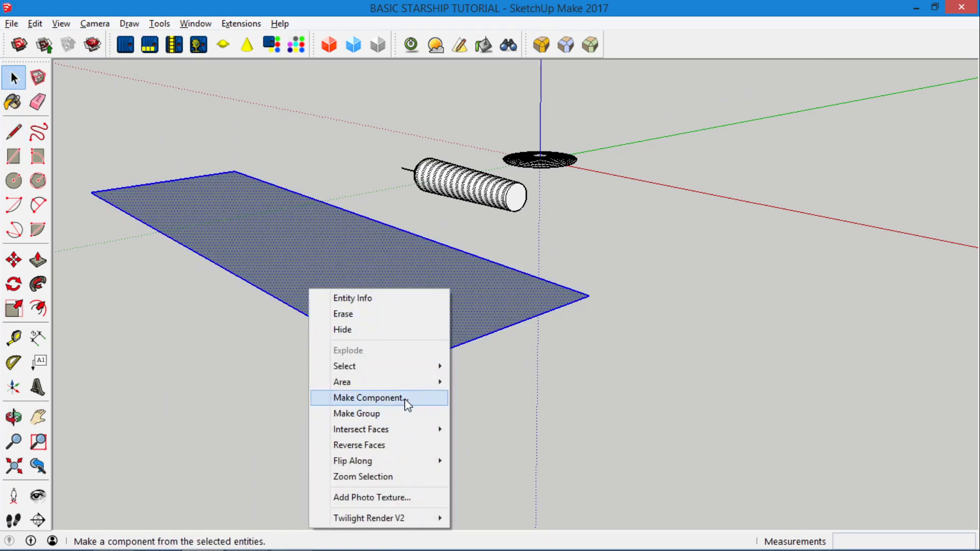
{"action": "left_click", "coordinate": [469, 277]}
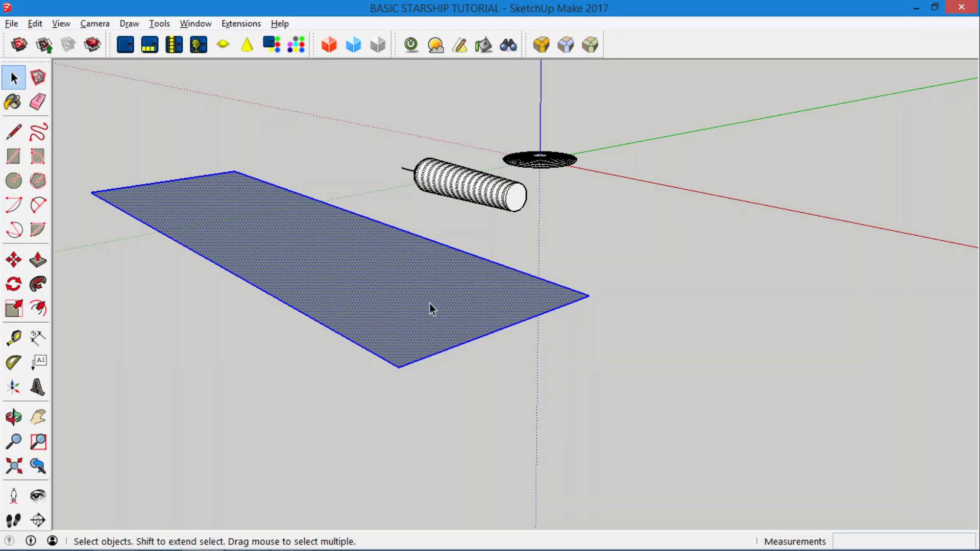
{"action": "left_click", "coordinate": [410, 334]}
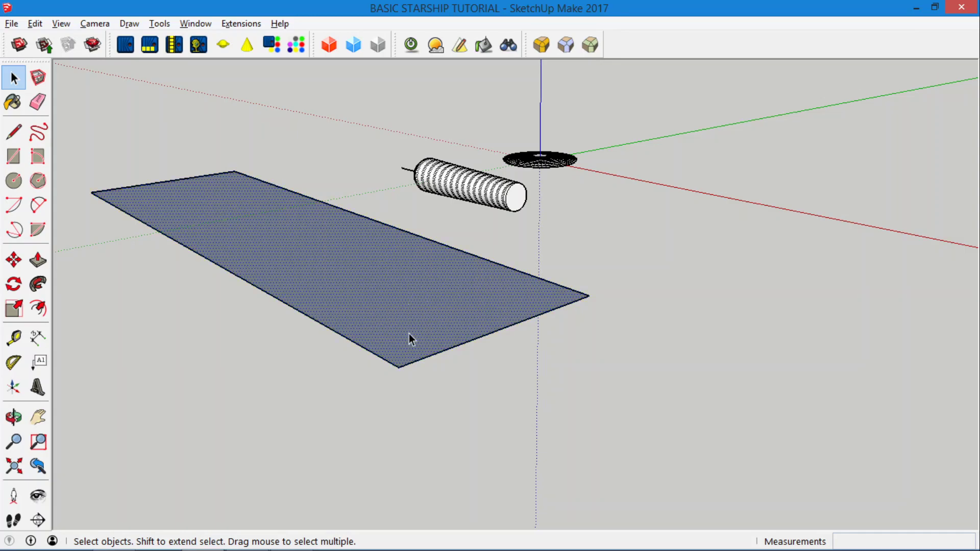
{"action": "double_click", "coordinate": [363, 304]}
{"action": "right_click", "coordinate": [363, 304]}
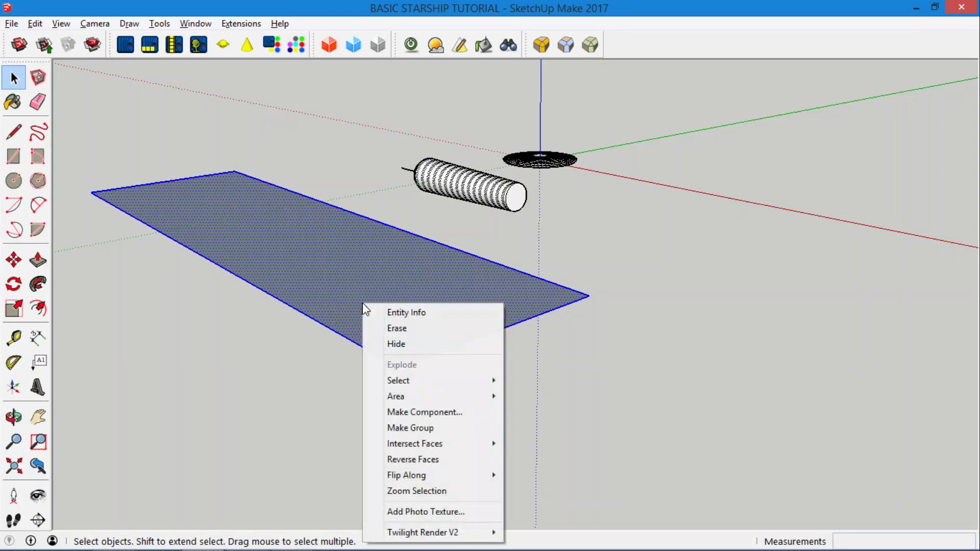
{"action": "left_click", "coordinate": [430, 429]}
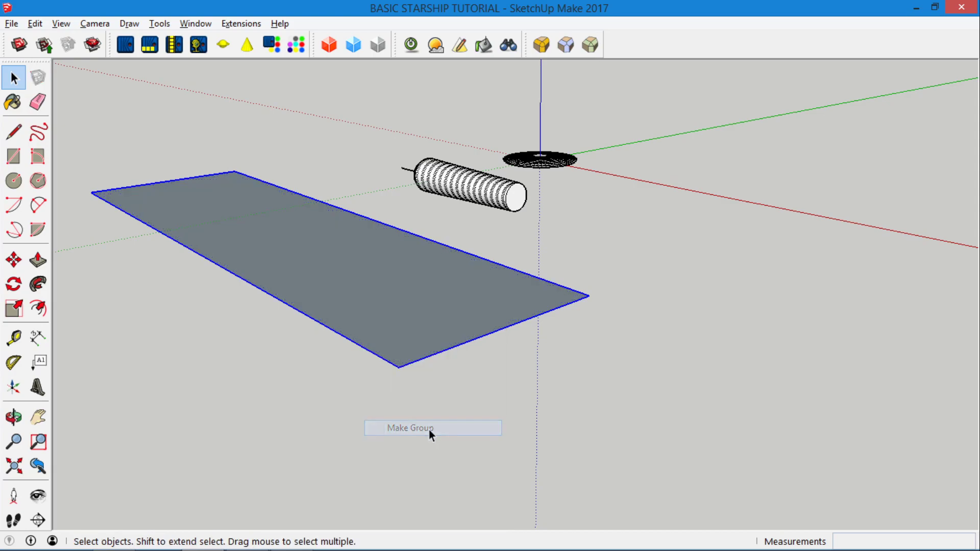
{"action": "left_click", "coordinate": [23, 292]}
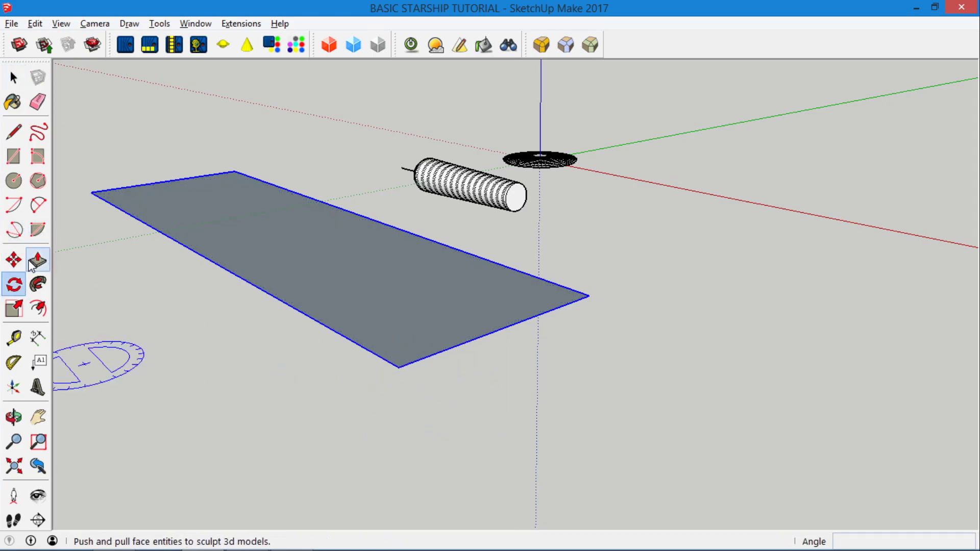
Step: Rotate the rectangle group -90° about its edge so it stands upright
{"action": "left_click", "coordinate": [14, 261]}
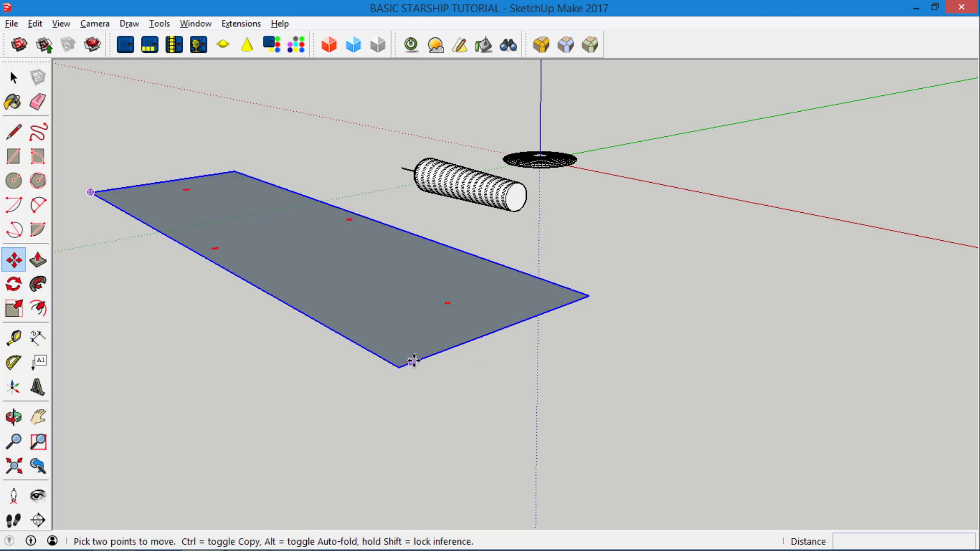
{"action": "key", "text": "q"}
{"action": "left_click", "coordinate": [505, 326]}
{"action": "left_click", "coordinate": [426, 355]}
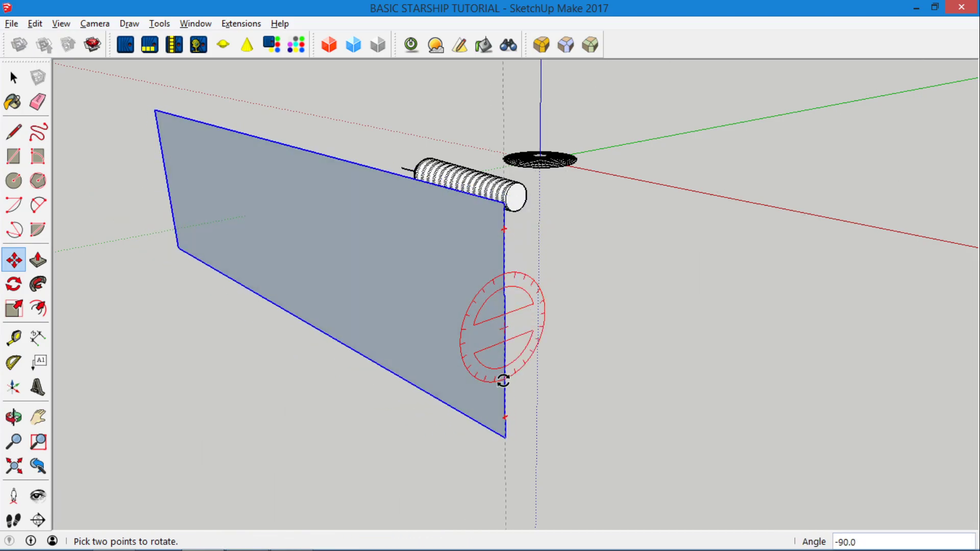
Step: Move the upright rectangle behind the cylindrical hull along the green axis and orbit to face it
{"action": "key", "text": "m"}
{"action": "left_click_drag", "start_coordinate": [293, 317], "coordinate": [477, 206]}
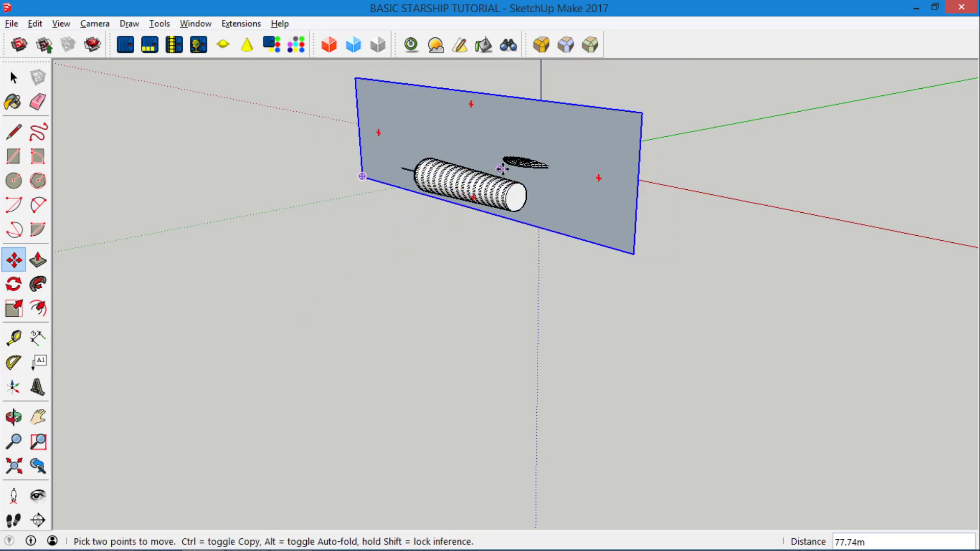
{"action": "scroll", "coordinate": [528, 191], "scroll_direction": "up", "scroll_amount": 2}
{"action": "scroll", "coordinate": [499, 175], "scroll_direction": "down", "scroll_amount": 2}
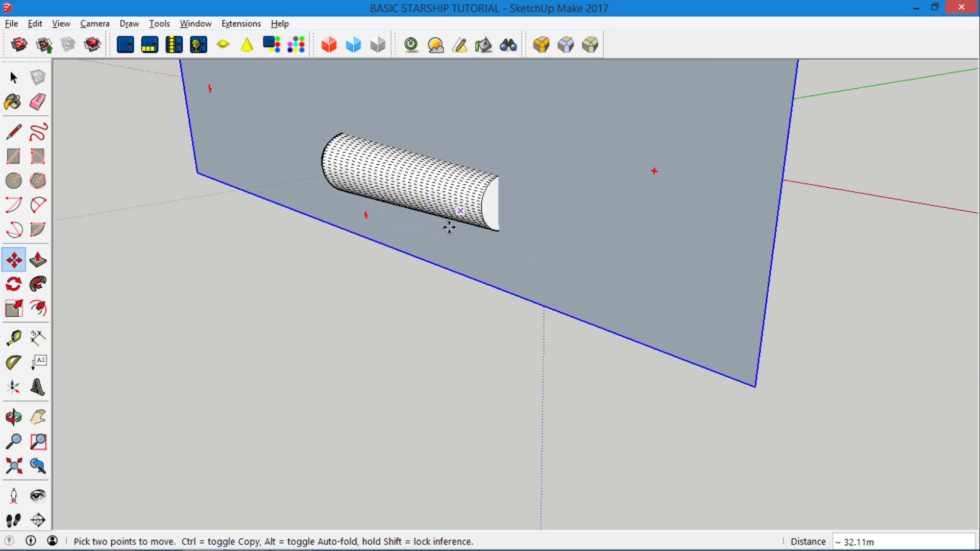
{"action": "scroll", "coordinate": [449, 225], "scroll_direction": "down", "scroll_amount": 3}
{"action": "left_click_drag", "start_coordinate": [520, 157], "coordinate": [526, 176]}
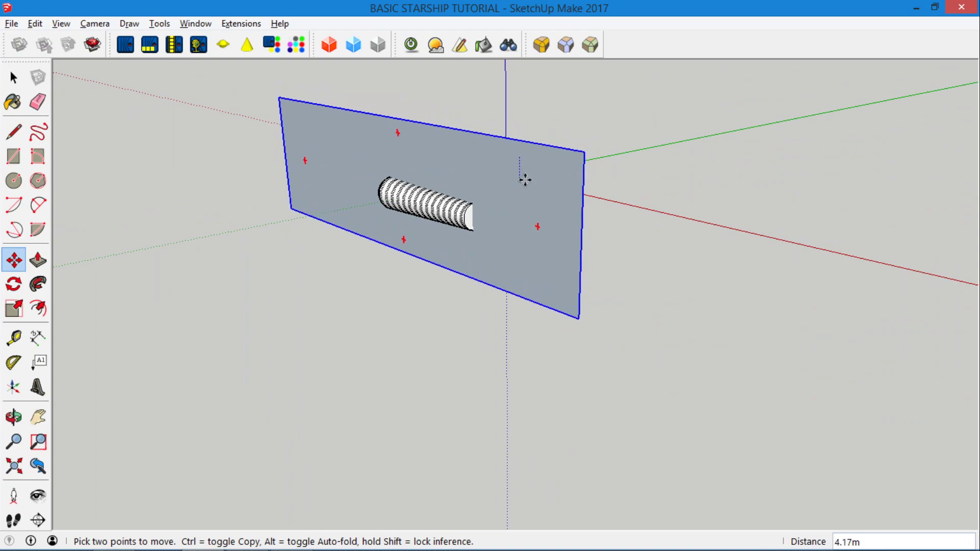
{"action": "left_click_drag", "start_coordinate": [333, 190], "coordinate": [298, 197]}
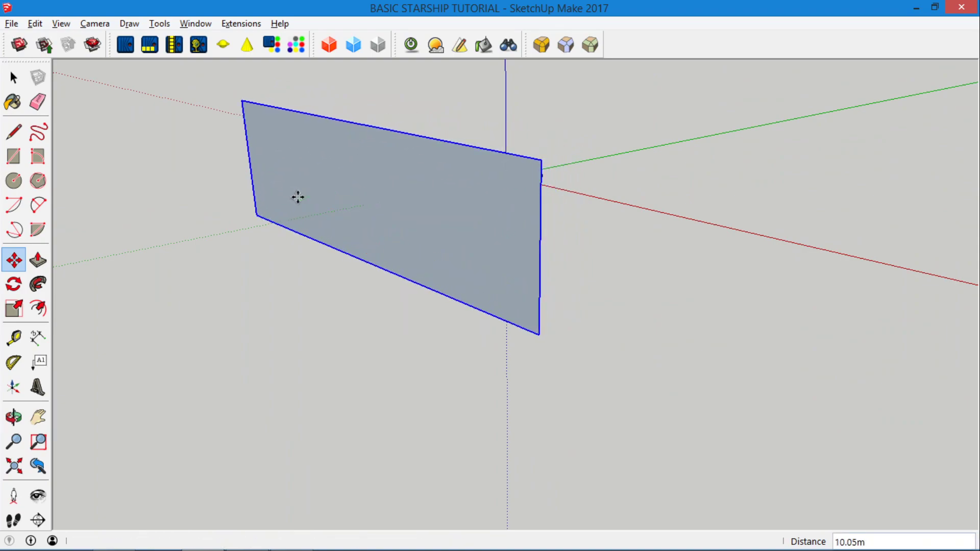
{"action": "left_click", "coordinate": [13, 417]}
{"action": "left_click_drag", "start_coordinate": [85, 381], "coordinate": [827, 195]}
{"action": "scroll", "coordinate": [375, 203], "scroll_direction": "up", "scroll_amount": 2}
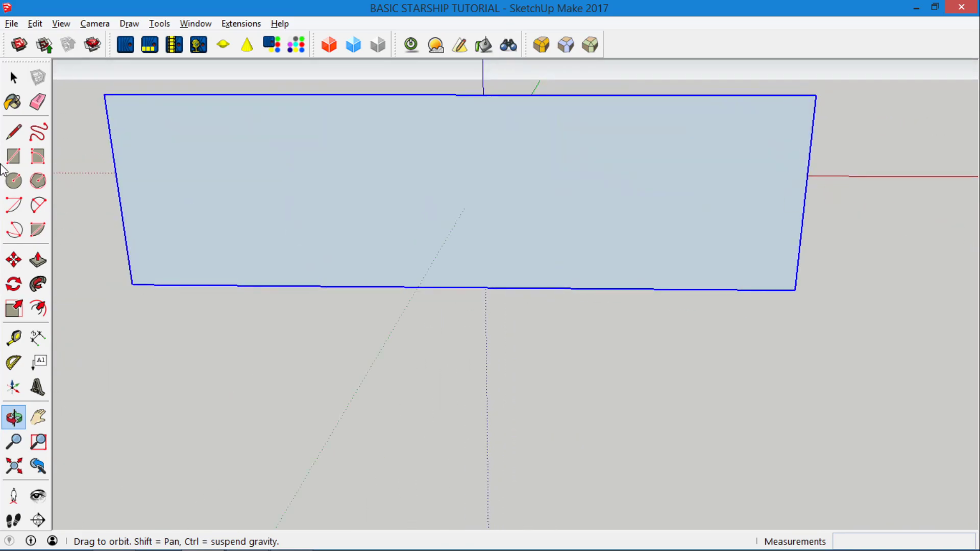
{"action": "left_click", "coordinate": [13, 77]}
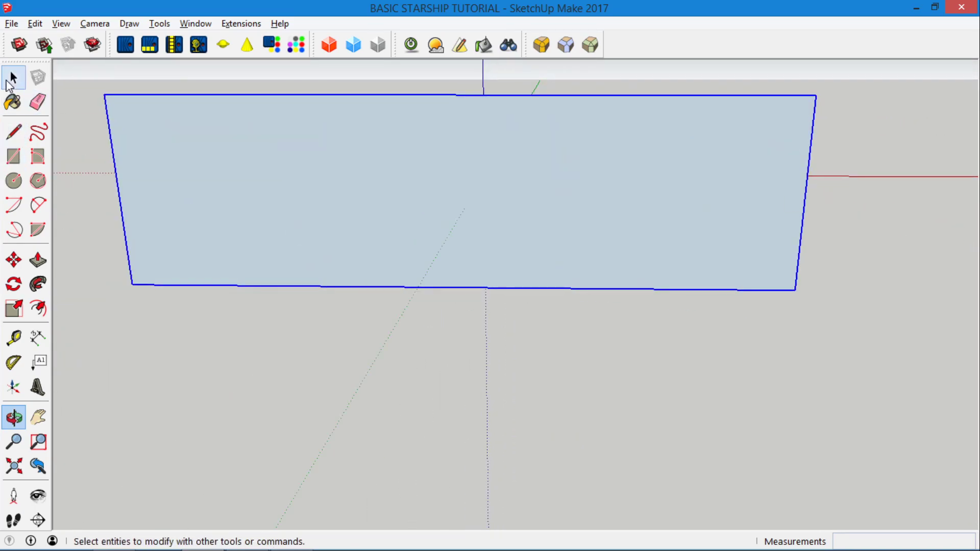
Step: Paint the rectangle's face with Glass and Mirrors > Translucent Glass Gray, then close the Materials tray
{"action": "double_click", "coordinate": [172, 182]}
{"action": "left_click", "coordinate": [172, 182]}
{"action": "left_click", "coordinate": [14, 102]}
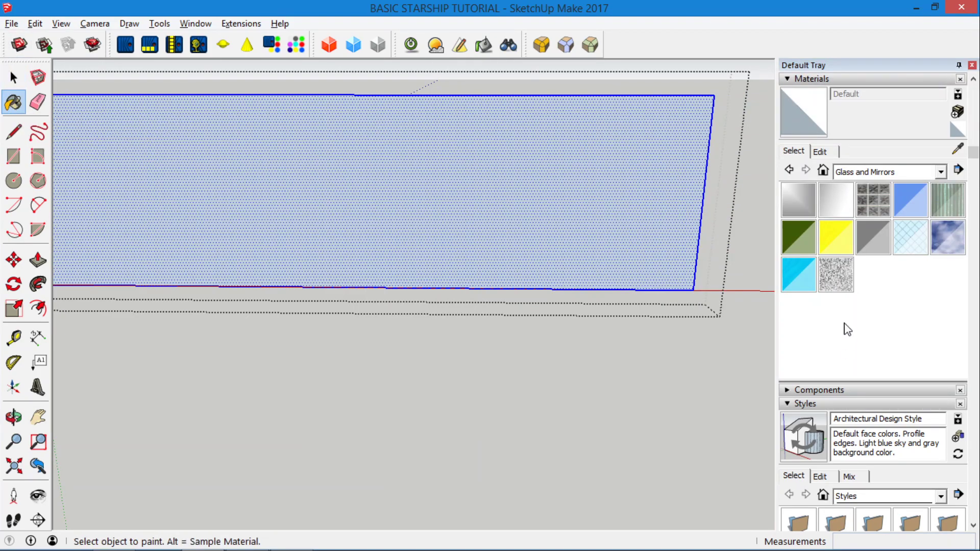
{"action": "left_click", "coordinate": [941, 172]}
{"action": "scroll", "coordinate": [887, 163], "scroll_direction": "up", "scroll_amount": 3}
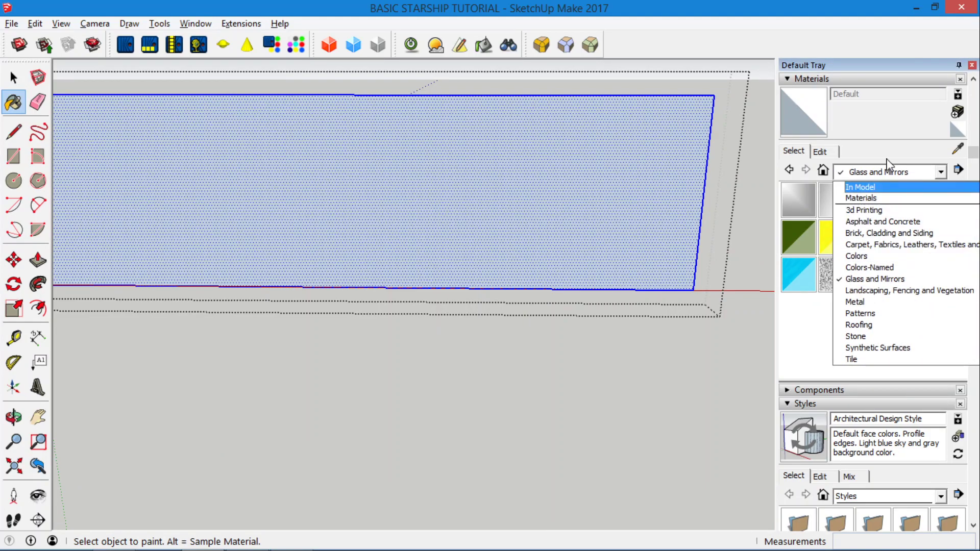
{"action": "left_click", "coordinate": [875, 279]}
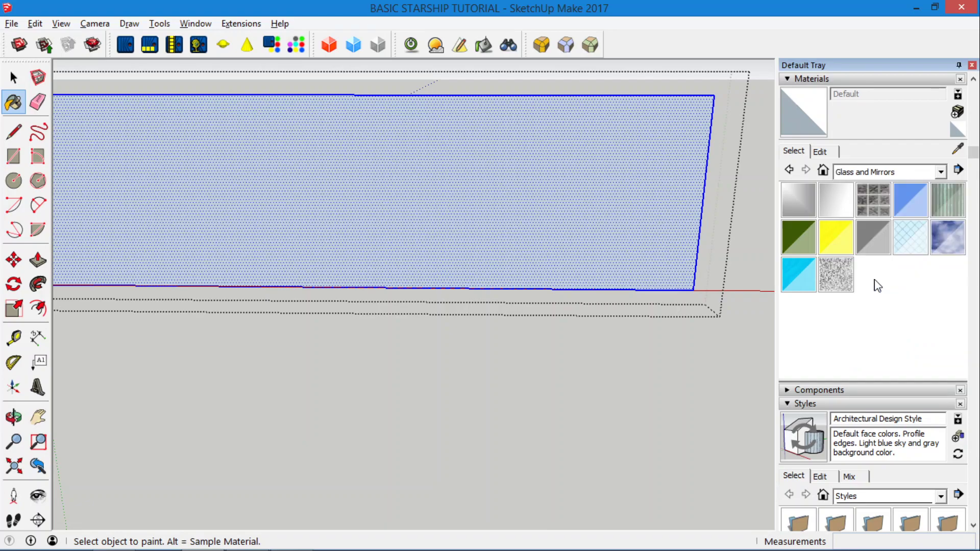
{"action": "left_click", "coordinate": [875, 241]}
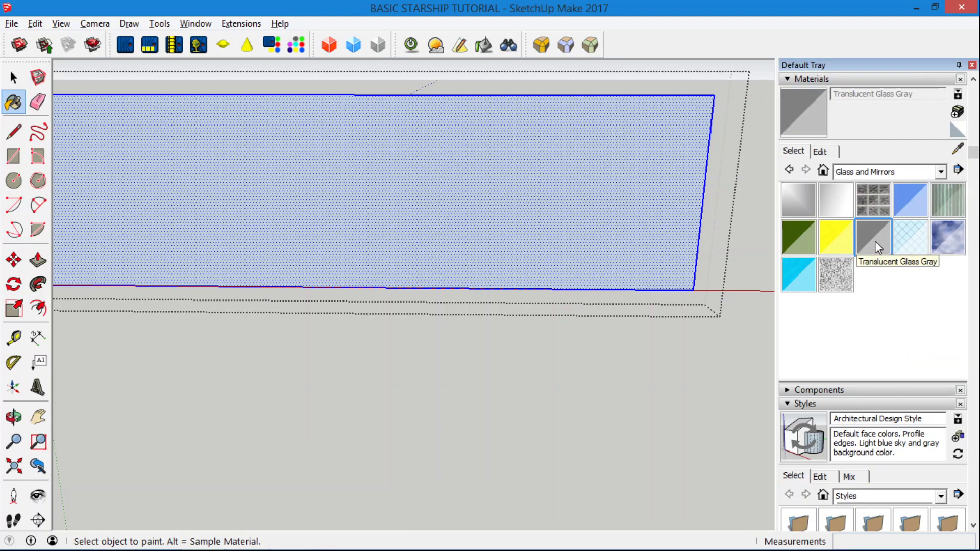
{"action": "left_click", "coordinate": [384, 151]}
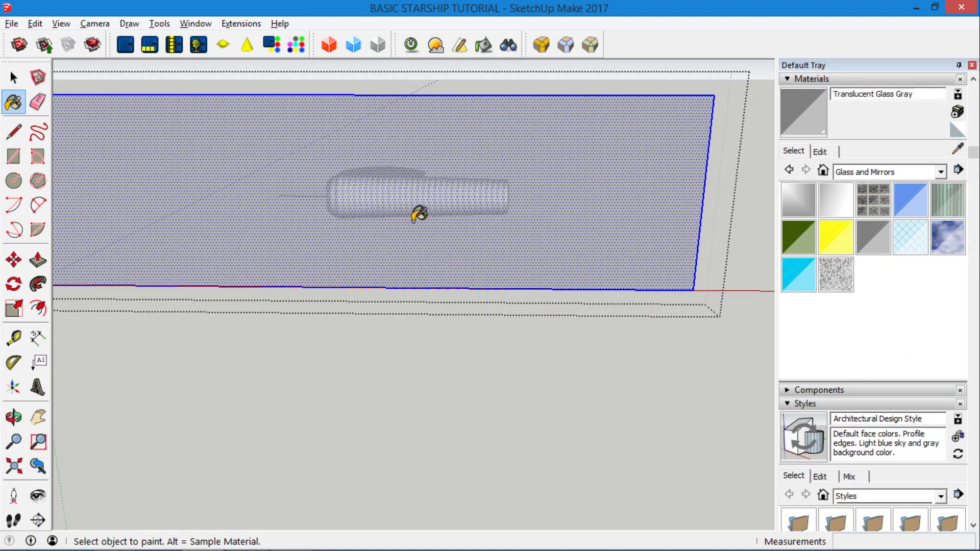
{"action": "scroll", "coordinate": [342, 204], "scroll_direction": "up", "scroll_amount": 5}
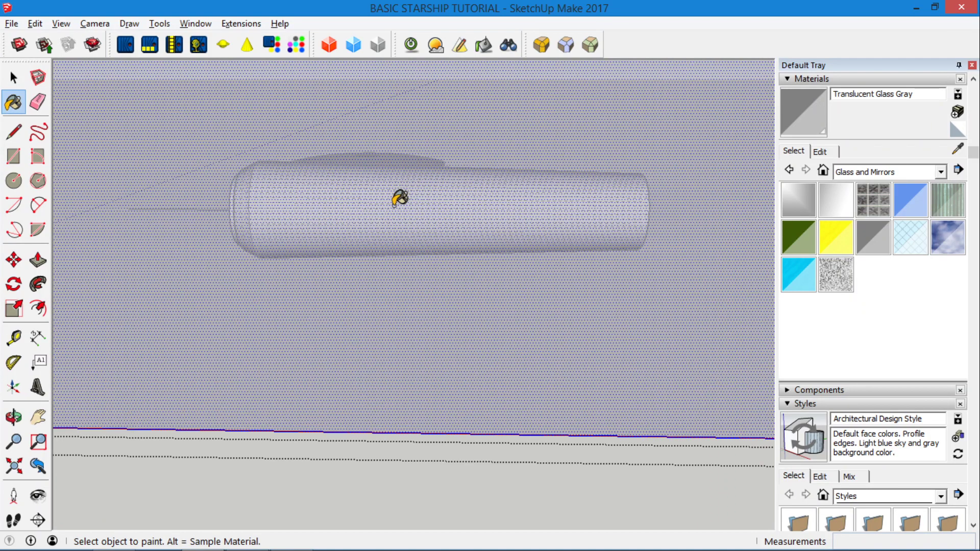
{"action": "scroll", "coordinate": [378, 204], "scroll_direction": "down", "scroll_amount": 2}
{"action": "scroll", "coordinate": [339, 217], "scroll_direction": "down", "scroll_amount": 2}
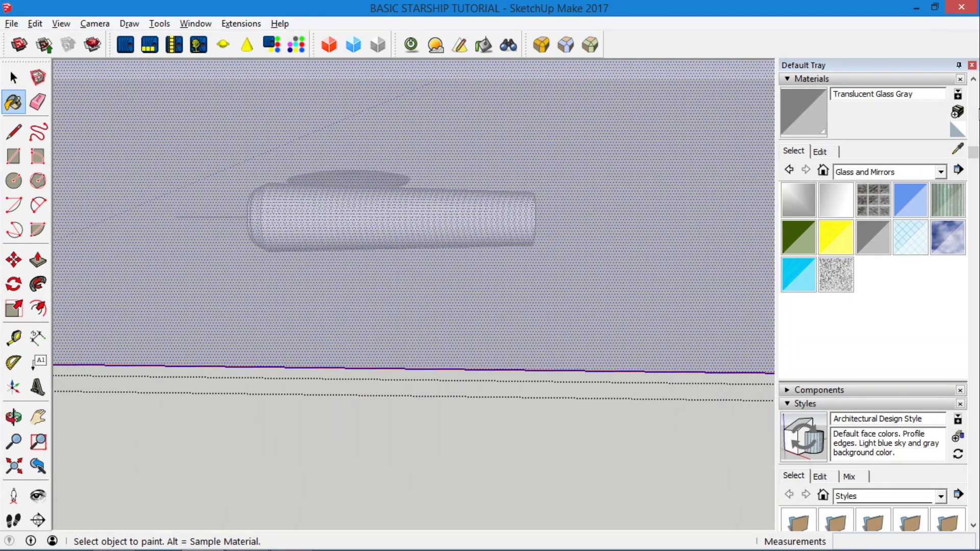
{"action": "left_click", "coordinate": [972, 65]}
{"action": "scroll", "coordinate": [519, 267], "scroll_direction": "down", "scroll_amount": 3}
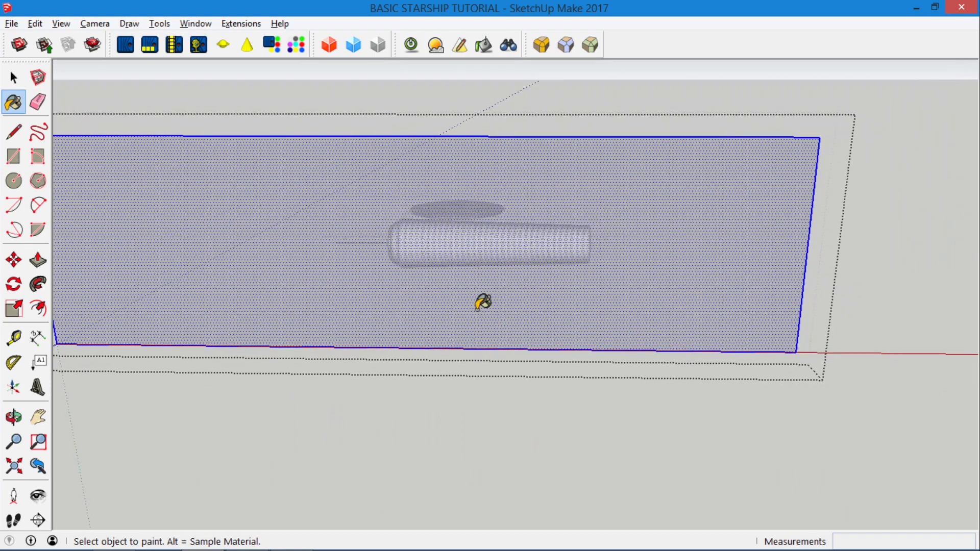
Step: Switch the camera to Parallel Projection and tilt the view of the model
{"action": "left_click", "coordinate": [95, 24]}
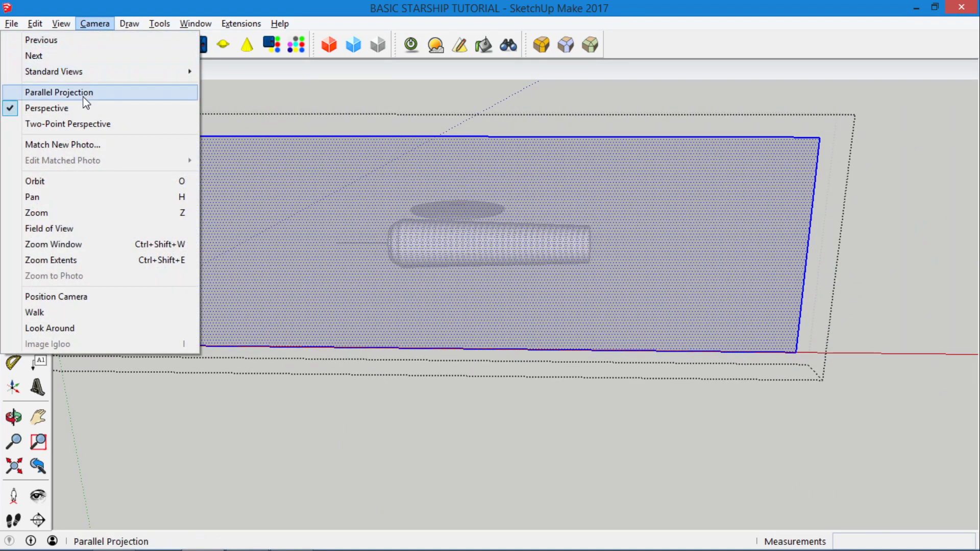
{"action": "left_click", "coordinate": [59, 93]}
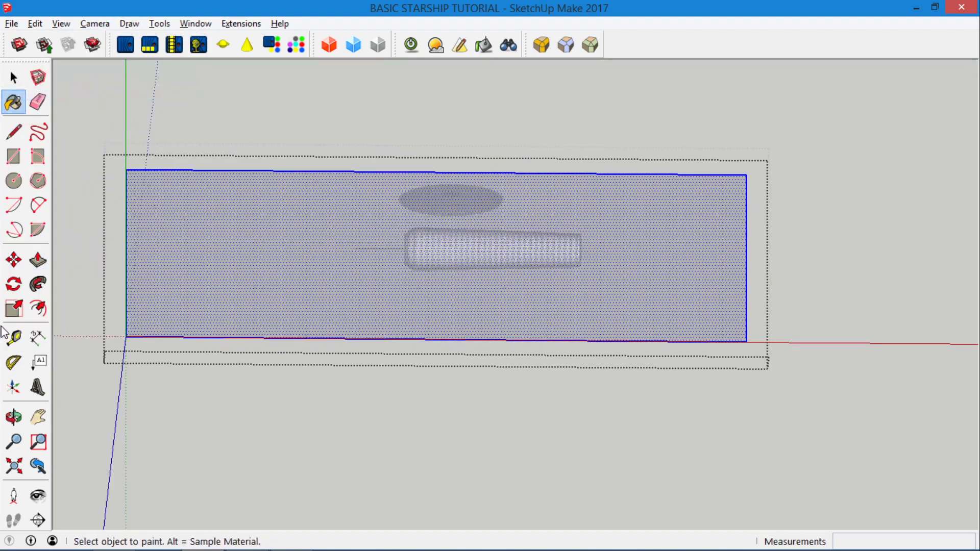
{"action": "left_click", "coordinate": [14, 423]}
{"action": "mouse_move", "coordinate": [481, 291]}
{"action": "left_mouse_down"}
{"action": "mouse_move", "coordinate": [503, 260]}
{"action": "mouse_move", "coordinate": [497, 225]}
{"action": "mouse_move", "coordinate": [507, 185]}
{"action": "mouse_move", "coordinate": [486, 216]}
{"action": "mouse_move", "coordinate": [506, 219]}
{"action": "left_mouse_up"}
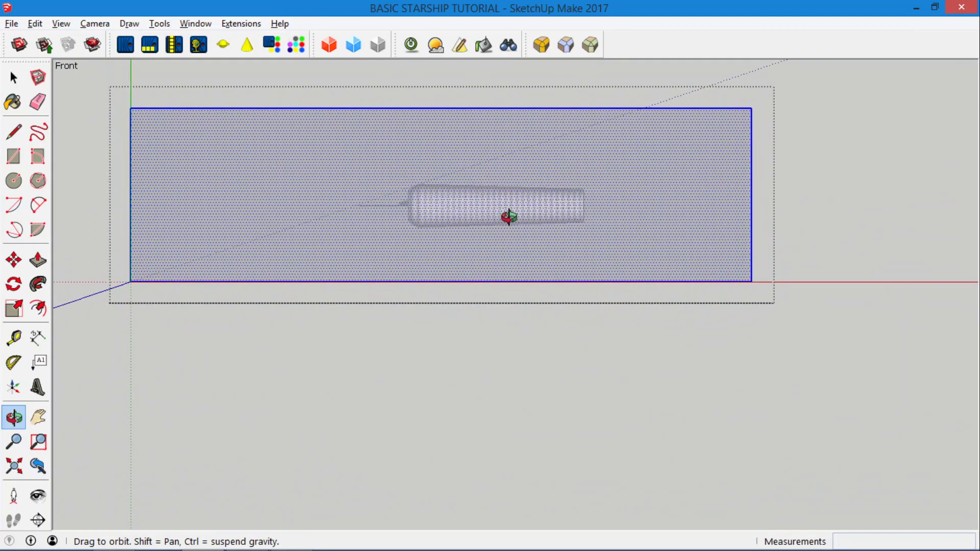
Step: Set the Front standard view and zoom to frame the ship
{"action": "left_click", "coordinate": [95, 23]}
{"action": "mouse_move", "coordinate": [117, 70]}
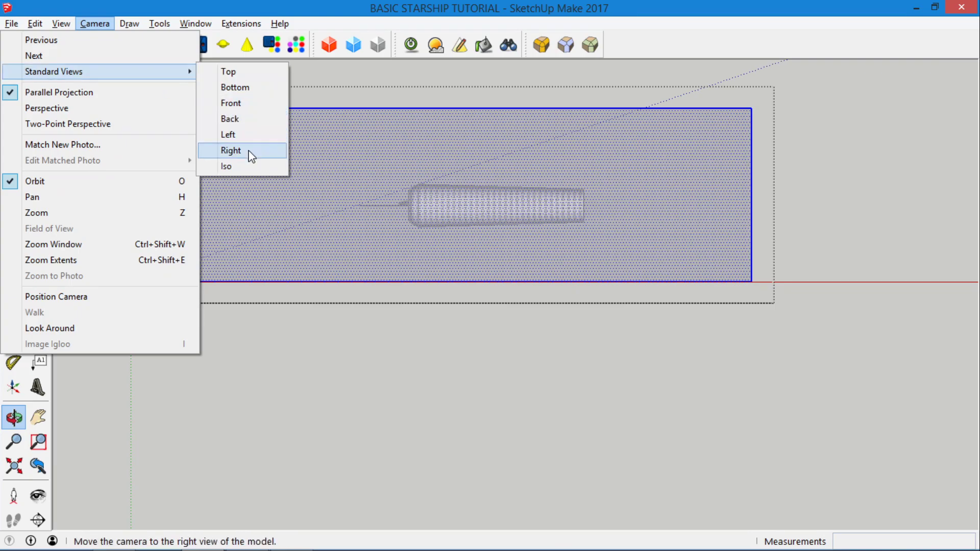
{"action": "left_click", "coordinate": [253, 107]}
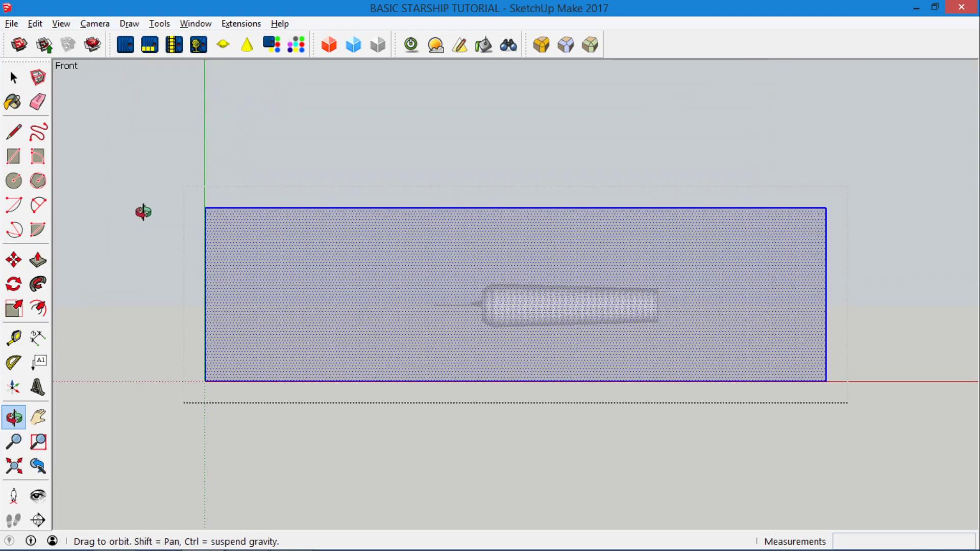
{"action": "scroll", "coordinate": [143, 212], "scroll_direction": "down", "scroll_amount": 2}
{"action": "scroll", "coordinate": [308, 256], "scroll_direction": "up", "scroll_amount": 2}
{"action": "scroll", "coordinate": [370, 204], "scroll_direction": "up", "scroll_amount": 2}
{"action": "scroll", "coordinate": [285, 276], "scroll_direction": "down", "scroll_amount": 1}
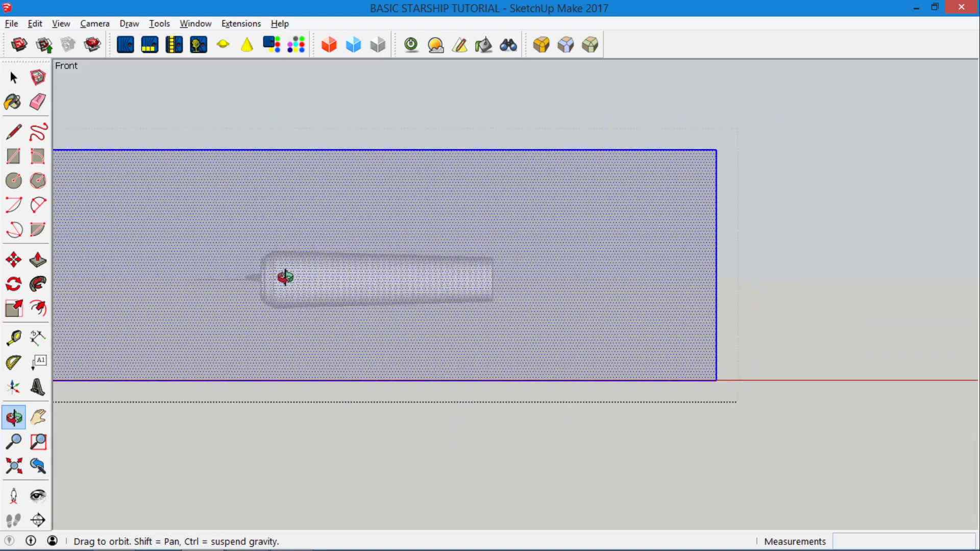
{"action": "scroll", "coordinate": [285, 277], "scroll_direction": "up", "scroll_amount": 2}
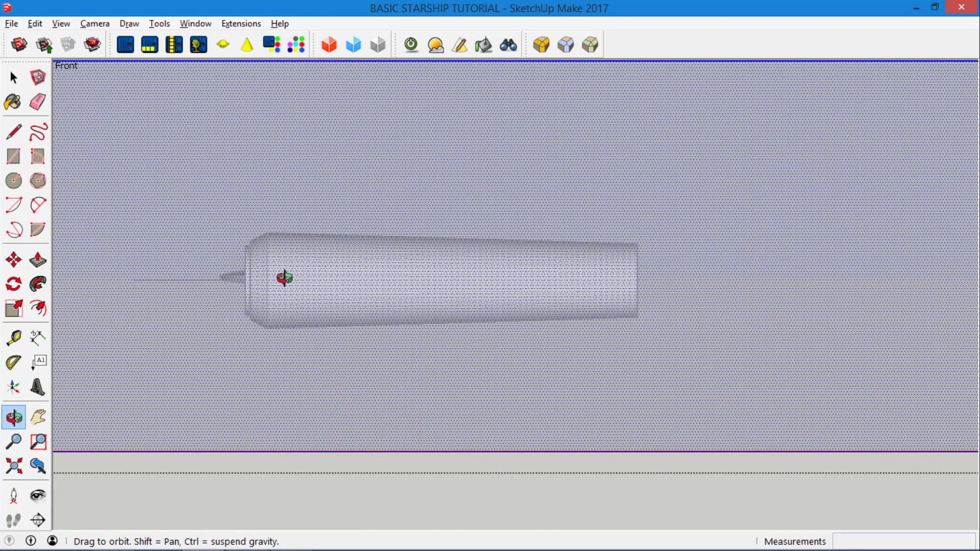
{"action": "scroll", "coordinate": [458, 319], "scroll_direction": "down", "scroll_amount": 3}
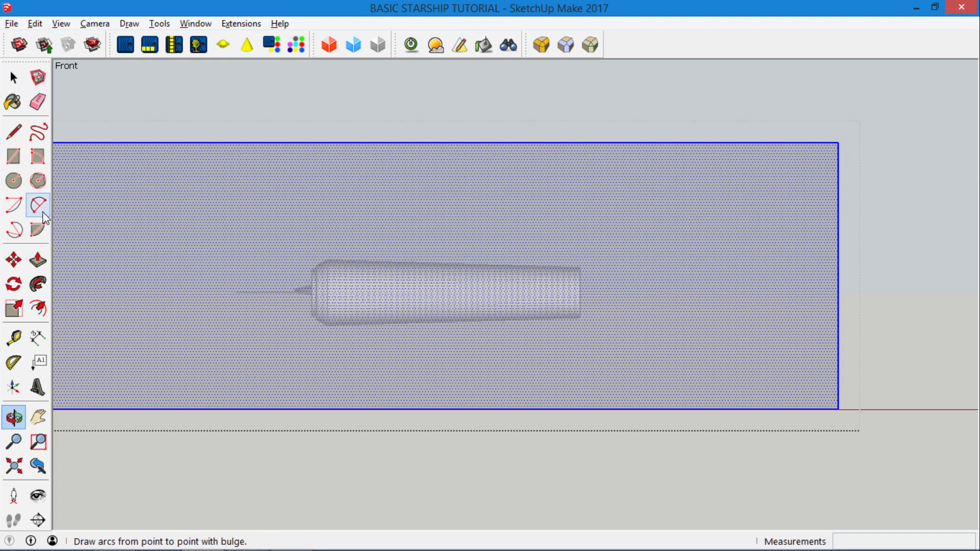
Step: Draw a 2-point arc from below the hull to past its right end with a 2.11 m bulge
{"action": "left_click", "coordinate": [37, 205]}
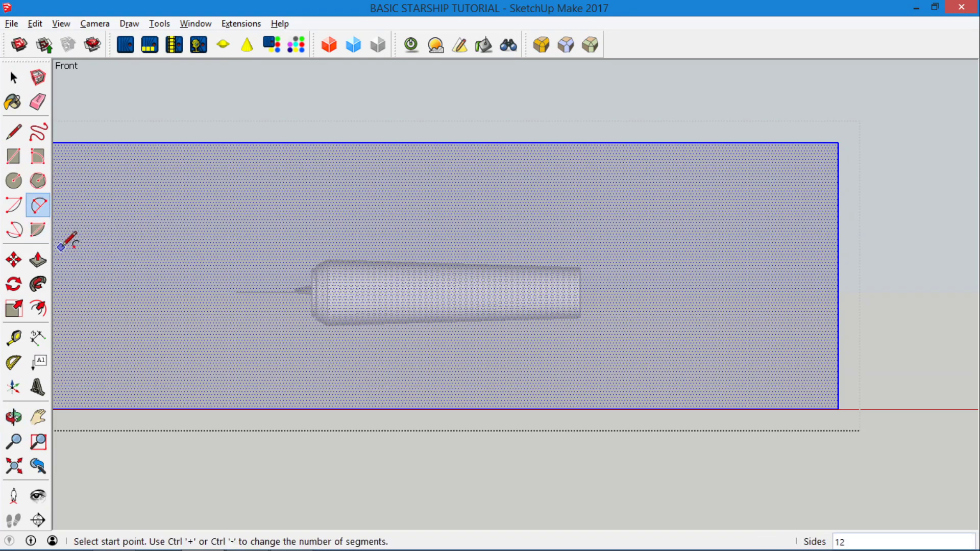
{"action": "left_click", "coordinate": [452, 340]}
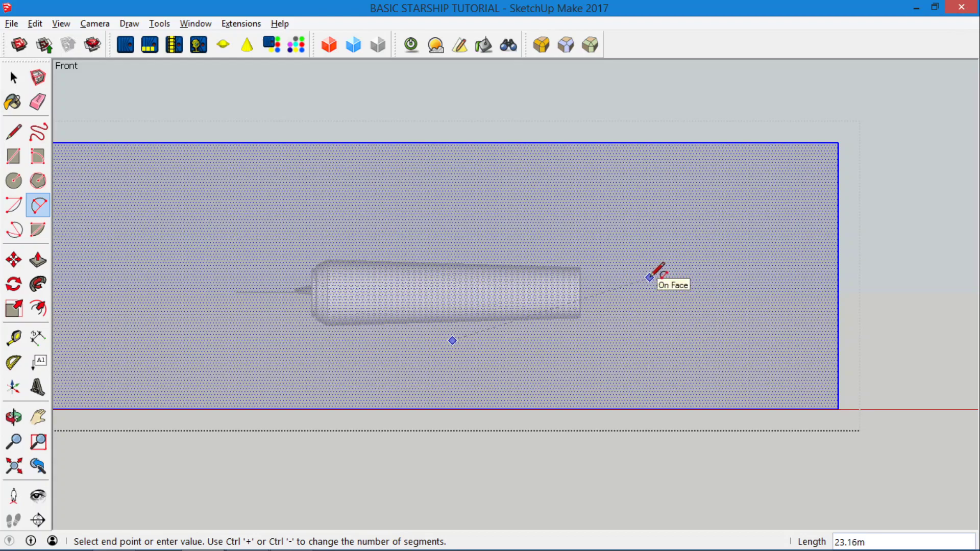
{"action": "left_click", "coordinate": [650, 277]}
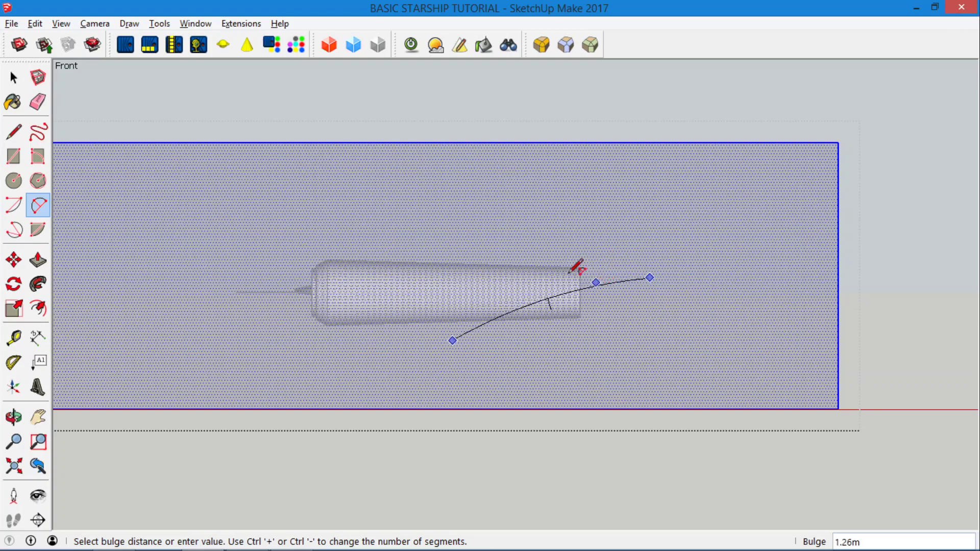
{"action": "scroll", "coordinate": [571, 272], "scroll_direction": "up", "scroll_amount": 3}
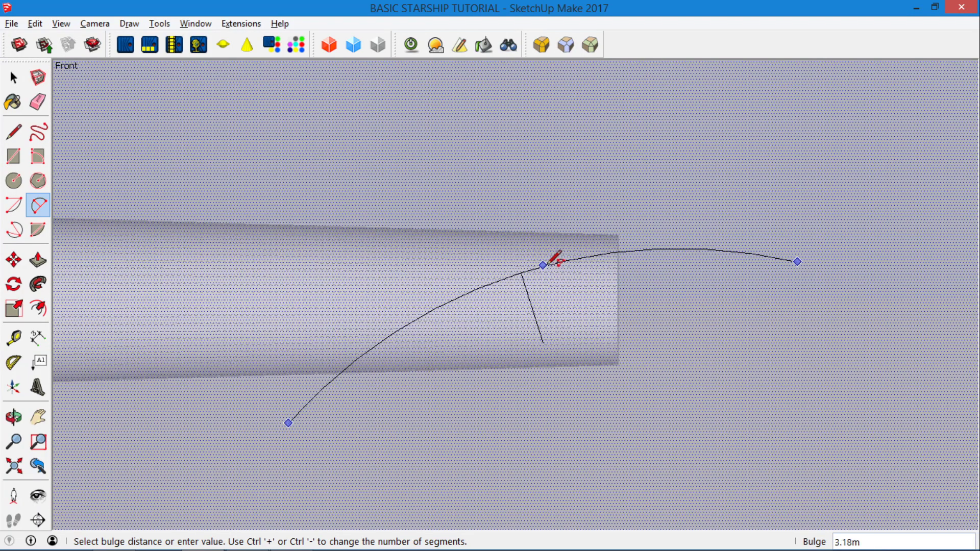
{"action": "scroll", "coordinate": [551, 262], "scroll_direction": "down", "scroll_amount": 3}
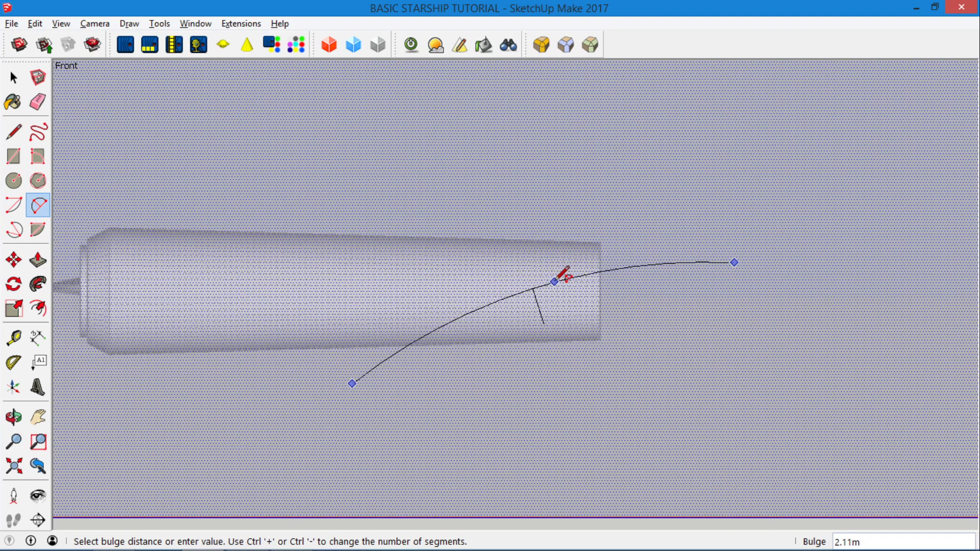
{"action": "left_click", "coordinate": [559, 279]}
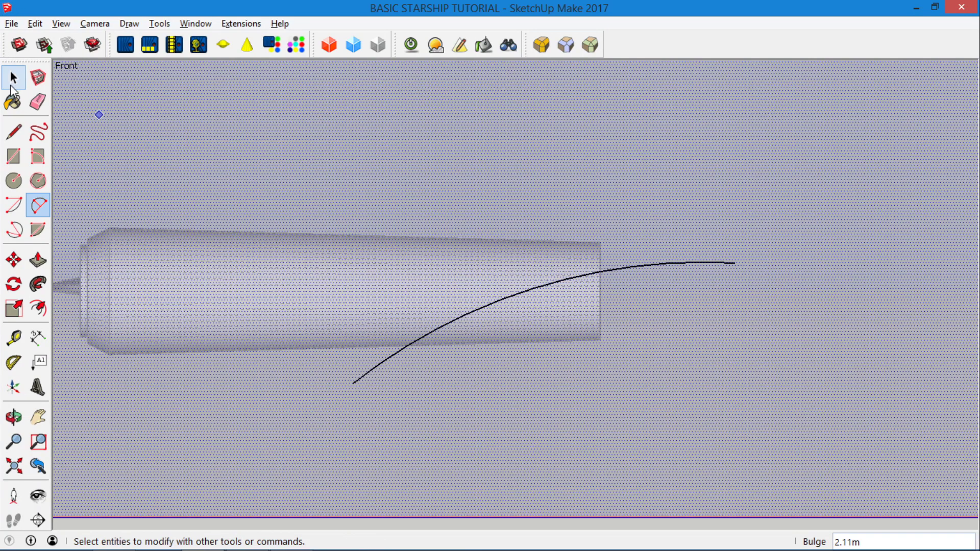
{"action": "left_click", "coordinate": [14, 78]}
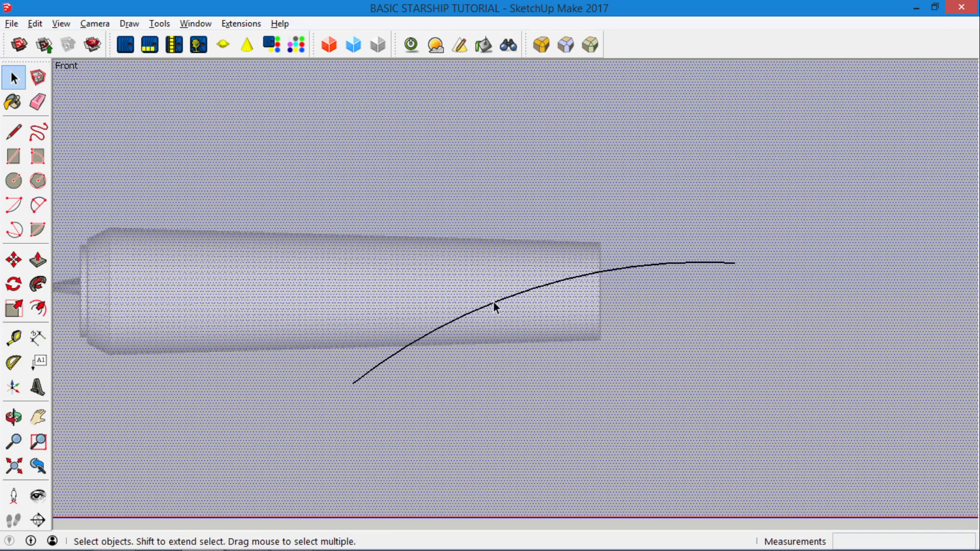
Step: Move the arc's end onto the cylinder's rear end and Ctrl-scale it narrower about its centre
{"action": "left_click", "coordinate": [494, 304]}
{"action": "left_click", "coordinate": [14, 260]}
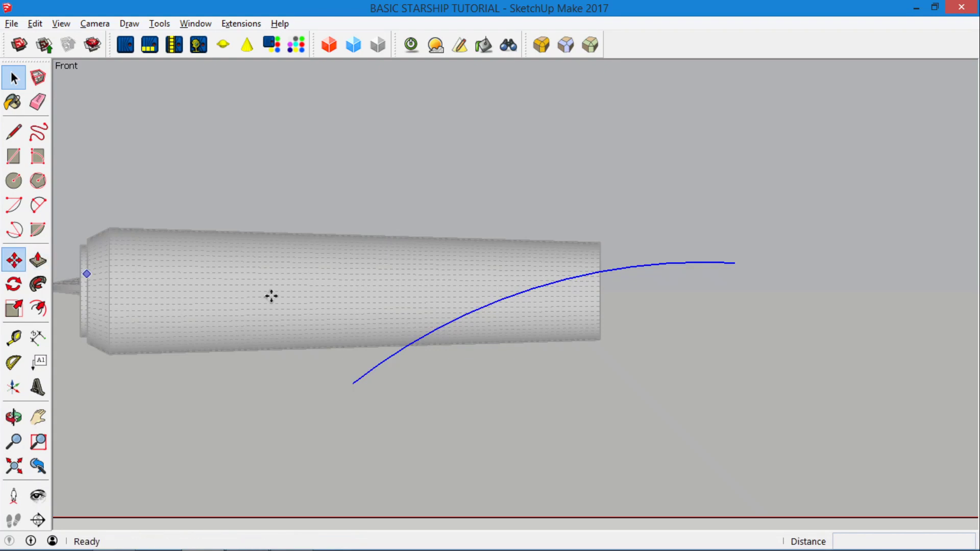
{"action": "left_click", "coordinate": [630, 265]}
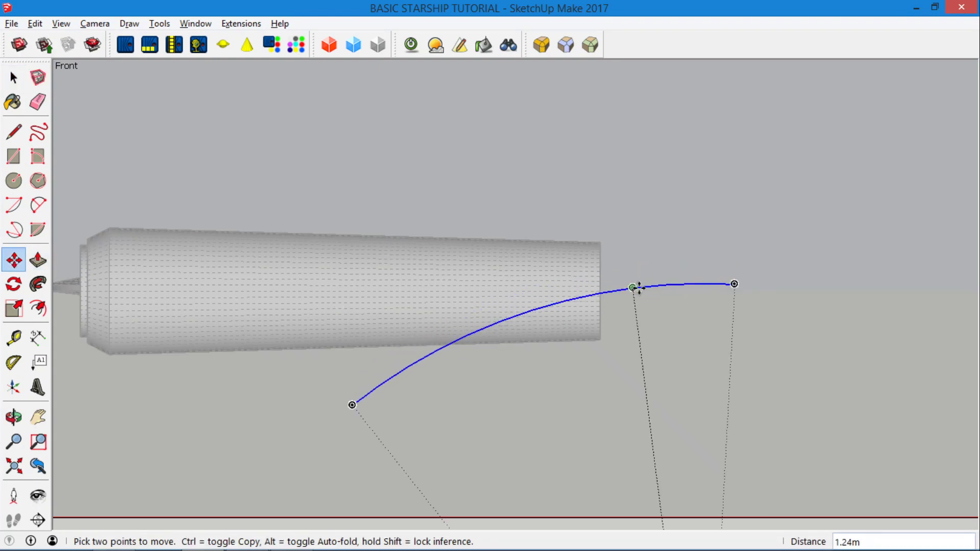
{"action": "left_click", "coordinate": [601, 289]}
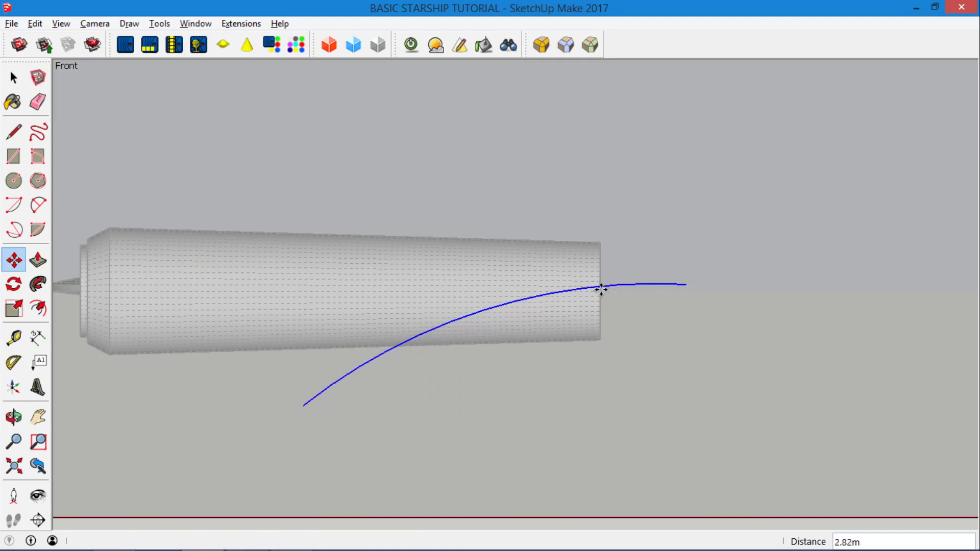
{"action": "left_click", "coordinate": [14, 309]}
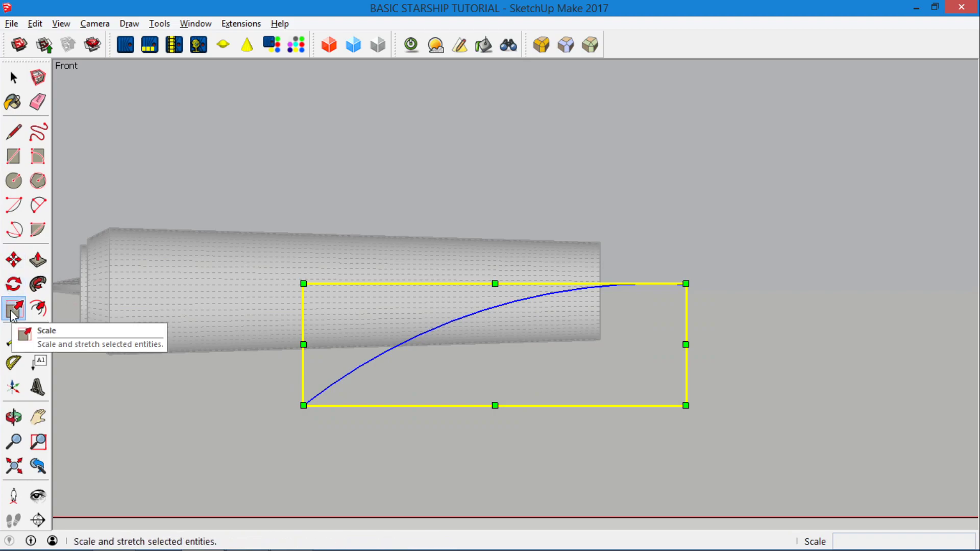
{"action": "key", "text": "ctrl"}
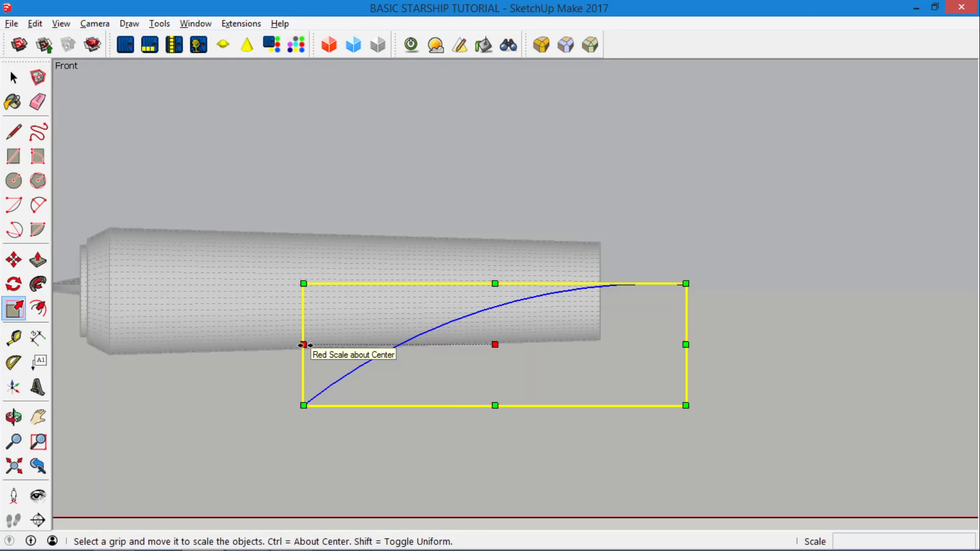
{"action": "left_click_drag", "start_coordinate": [305, 346], "coordinate": [362, 338]}
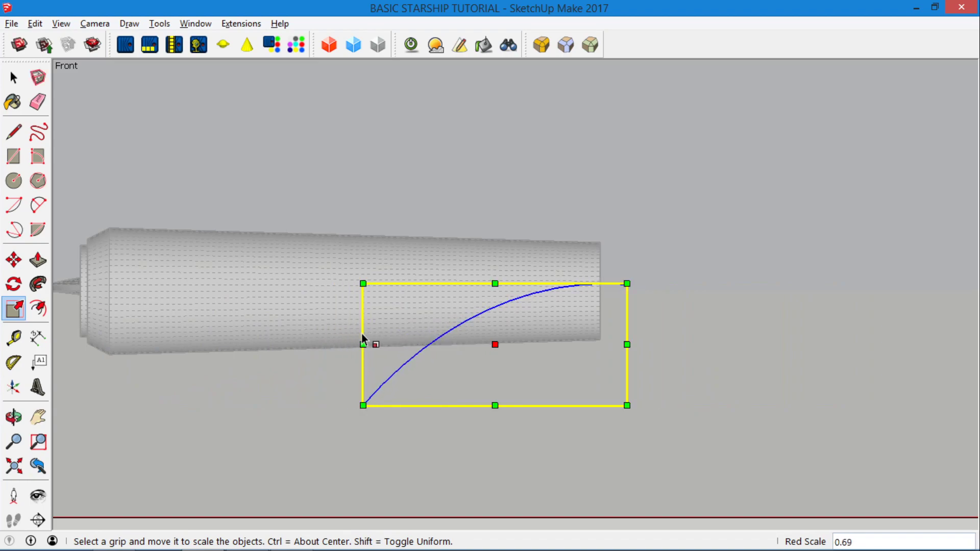
Step: Nudge the arc slightly lower on the cylinder end, then select the large rectangle face
{"action": "left_click", "coordinate": [13, 260]}
{"action": "scroll", "coordinate": [577, 295], "scroll_direction": "up", "scroll_amount": 5}
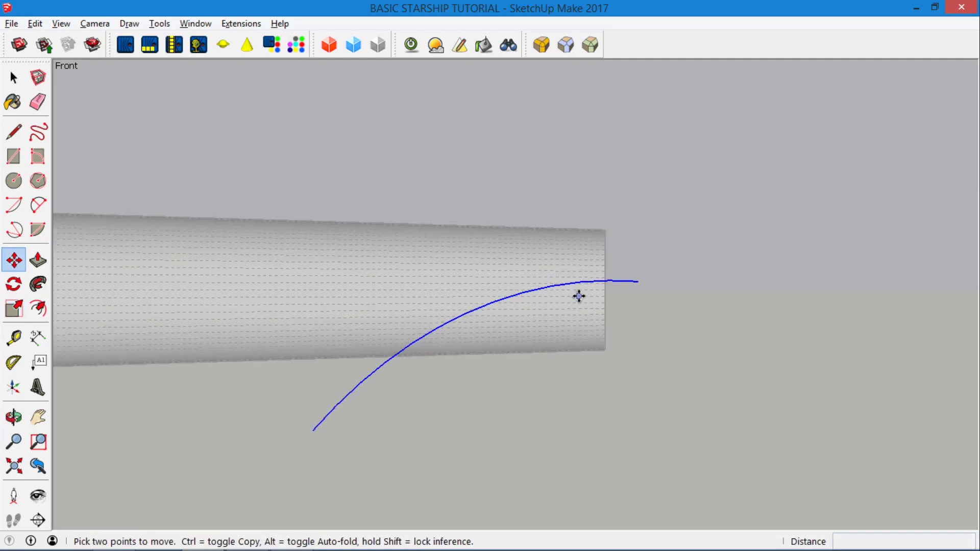
{"action": "scroll", "coordinate": [615, 268], "scroll_direction": "up", "scroll_amount": 2}
{"action": "scroll", "coordinate": [614, 268], "scroll_direction": "down", "scroll_amount": 1}
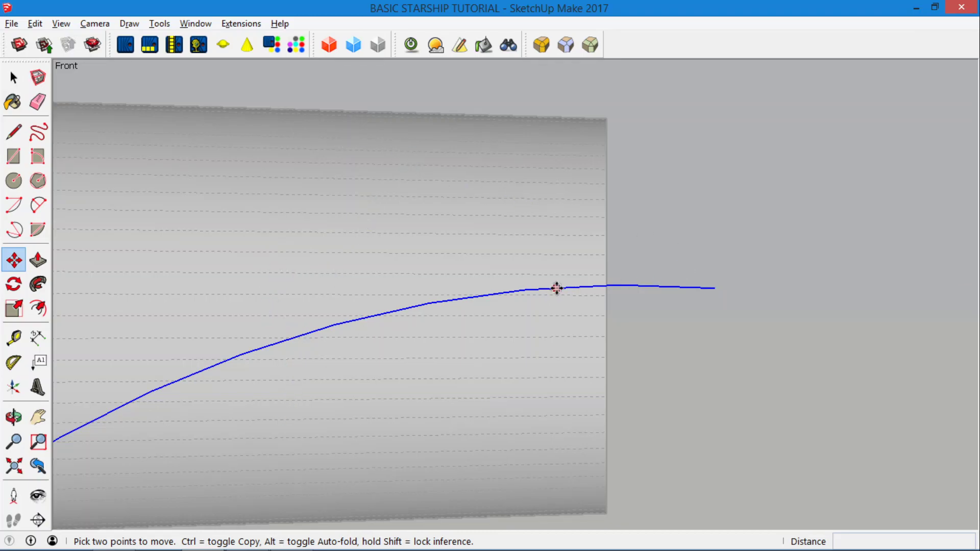
{"action": "left_click", "coordinate": [542, 290]}
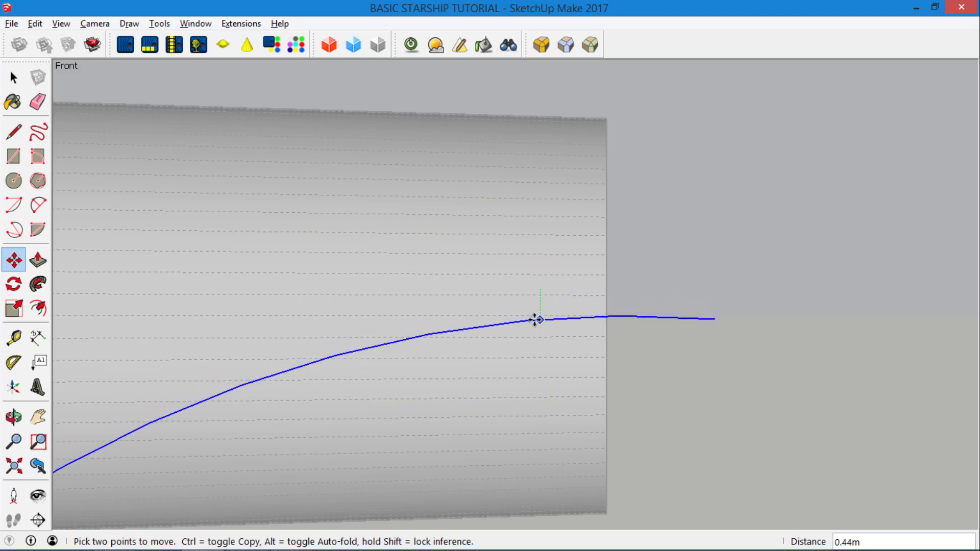
{"action": "left_click", "coordinate": [534, 320]}
{"action": "scroll", "coordinate": [585, 227], "scroll_direction": "down", "scroll_amount": 4}
{"action": "scroll", "coordinate": [586, 269], "scroll_direction": "down", "scroll_amount": 3}
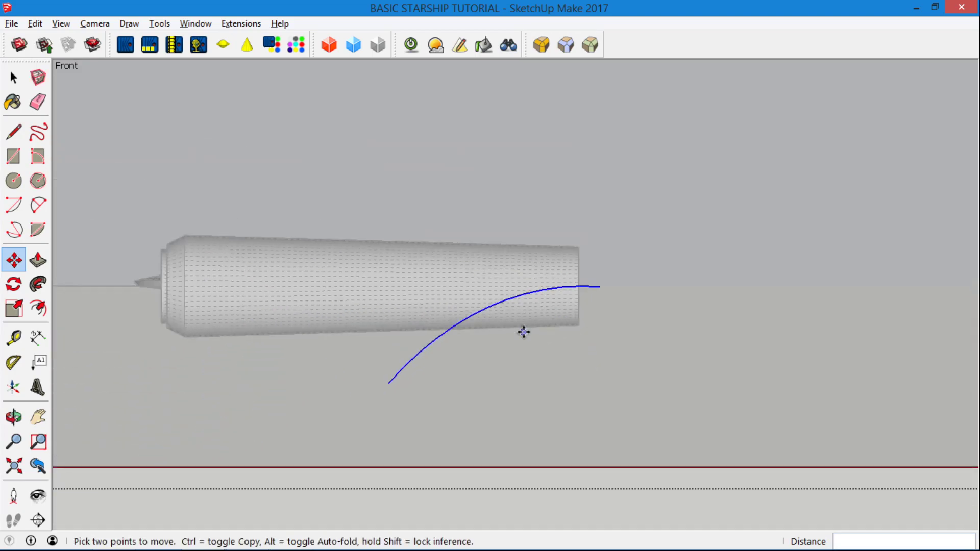
{"action": "scroll", "coordinate": [505, 363], "scroll_direction": "down", "scroll_amount": 4}
{"action": "left_click", "coordinate": [13, 78]}
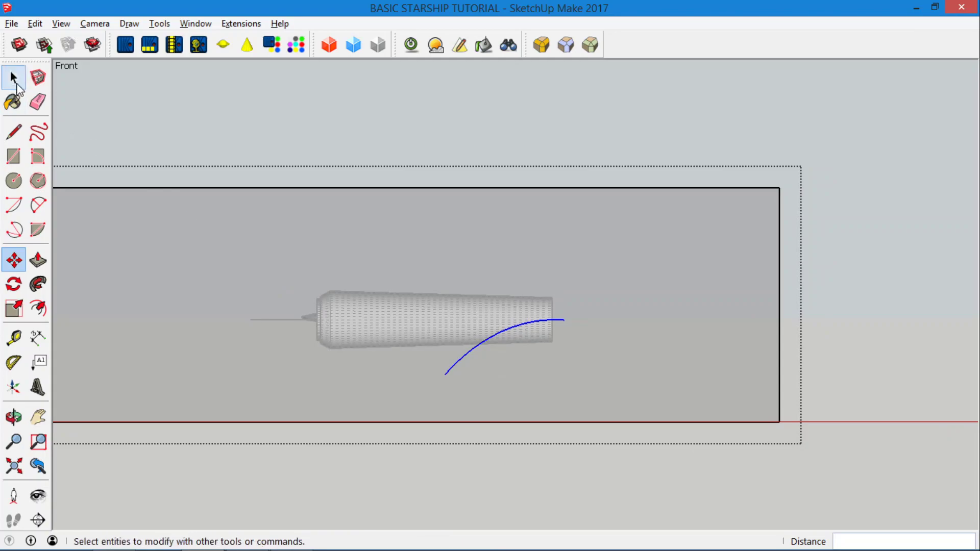
{"action": "left_click", "coordinate": [491, 386]}
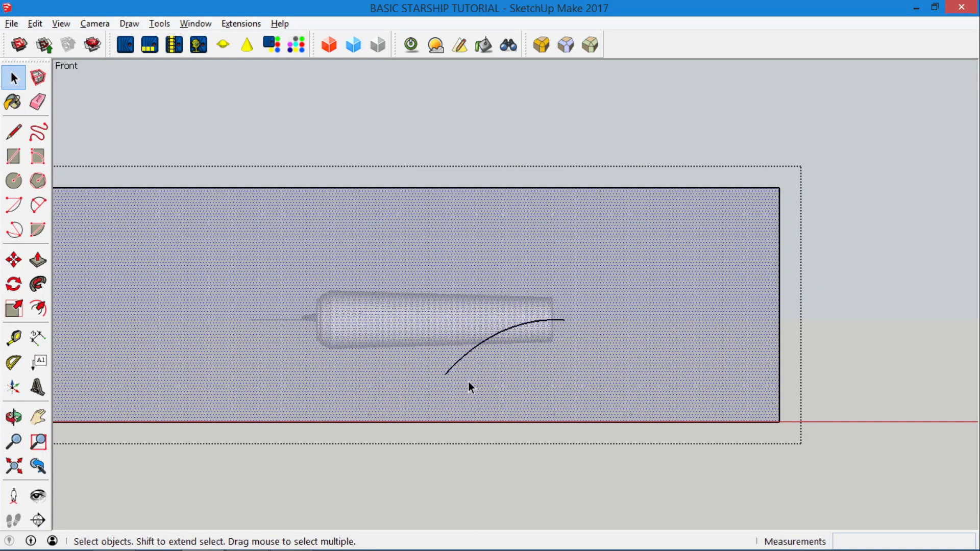
{"action": "scroll", "coordinate": [469, 382], "scroll_direction": "up", "scroll_amount": 2}
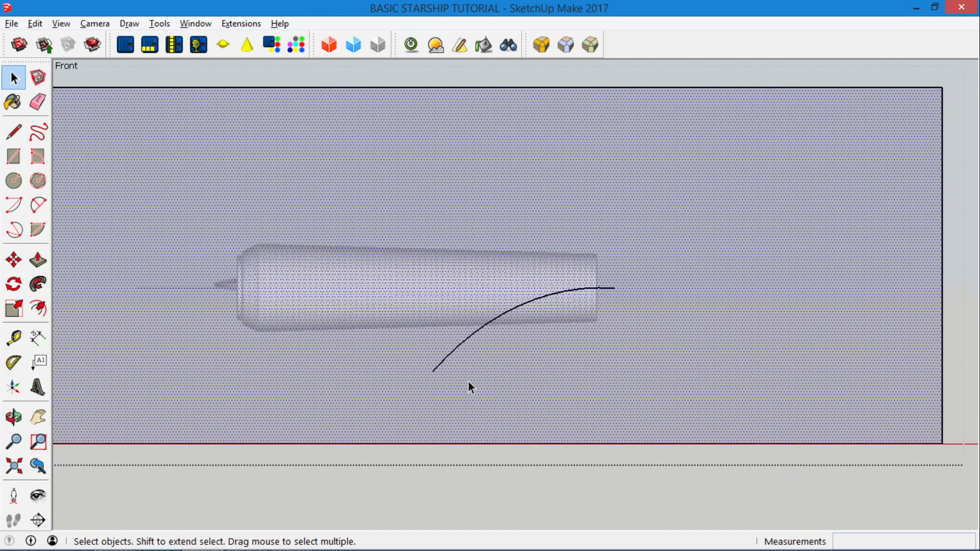
Step: Draw vertical edges from both arc ends down to the red axis, closing the profile face, then select it
{"action": "left_click", "coordinate": [13, 131]}
{"action": "left_click", "coordinate": [430, 377]}
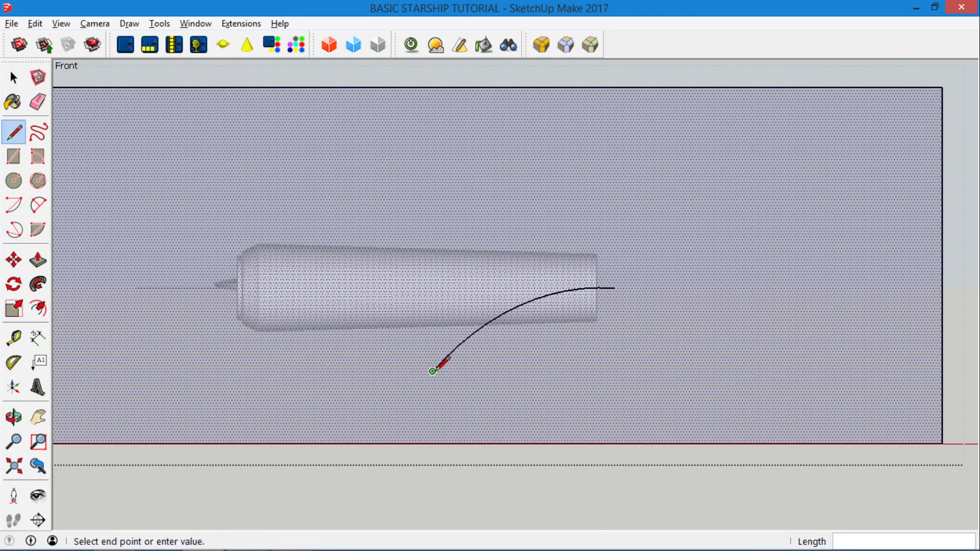
{"action": "left_click", "coordinate": [433, 443]}
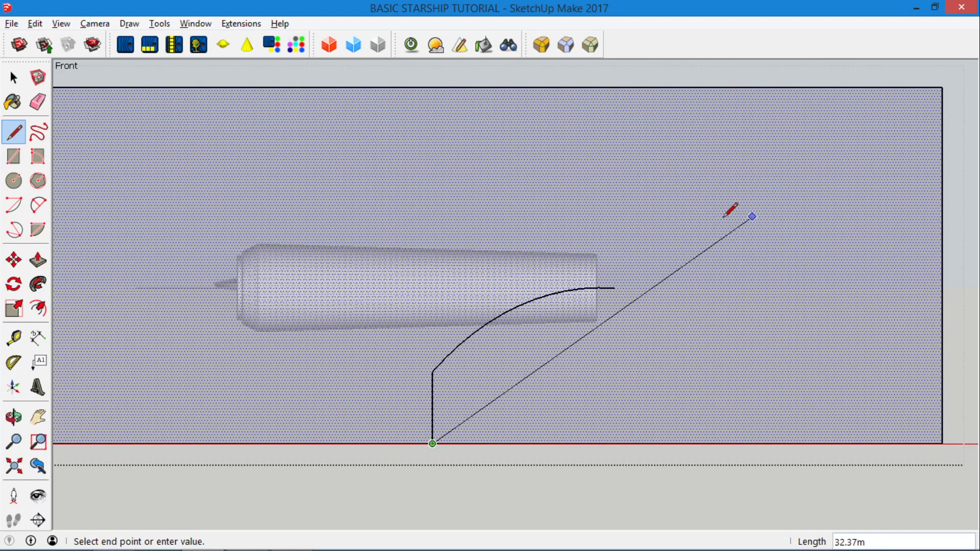
{"action": "key", "text": "Escape"}
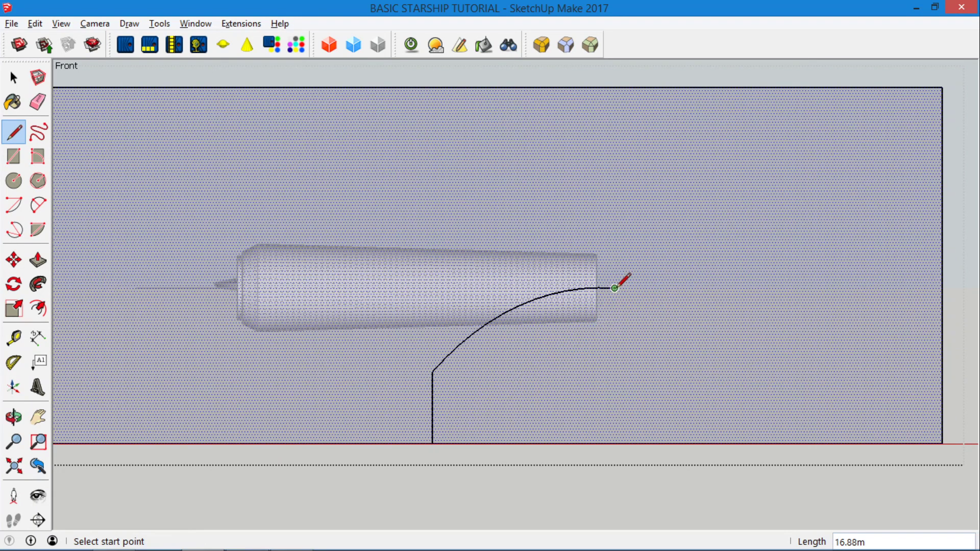
{"action": "left_click", "coordinate": [615, 289]}
{"action": "left_click", "coordinate": [615, 443]}
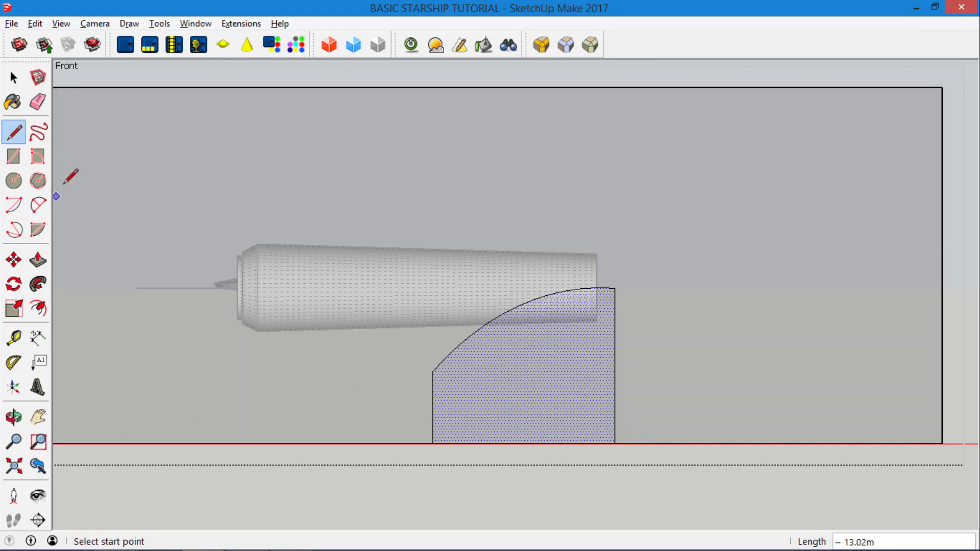
{"action": "left_click", "coordinate": [14, 78]}
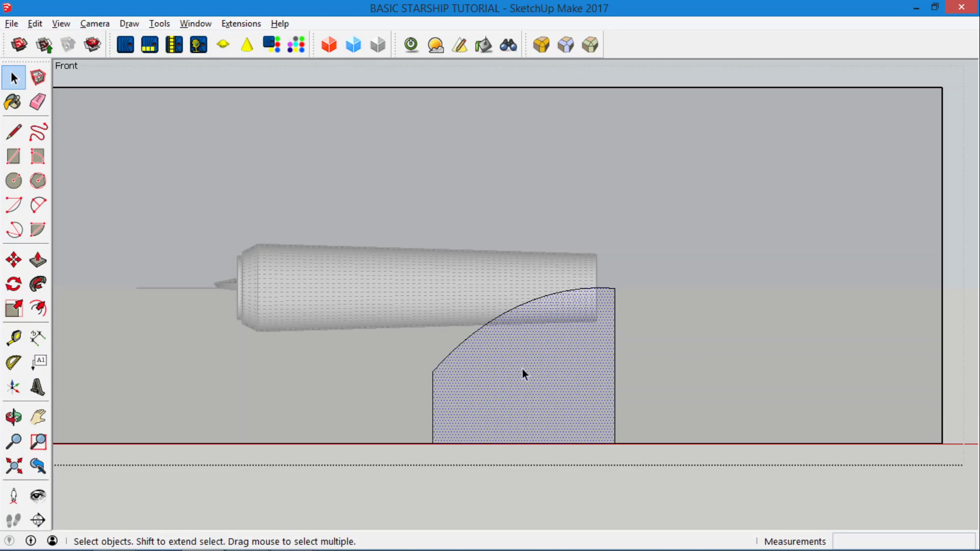
{"action": "double_click", "coordinate": [509, 348]}
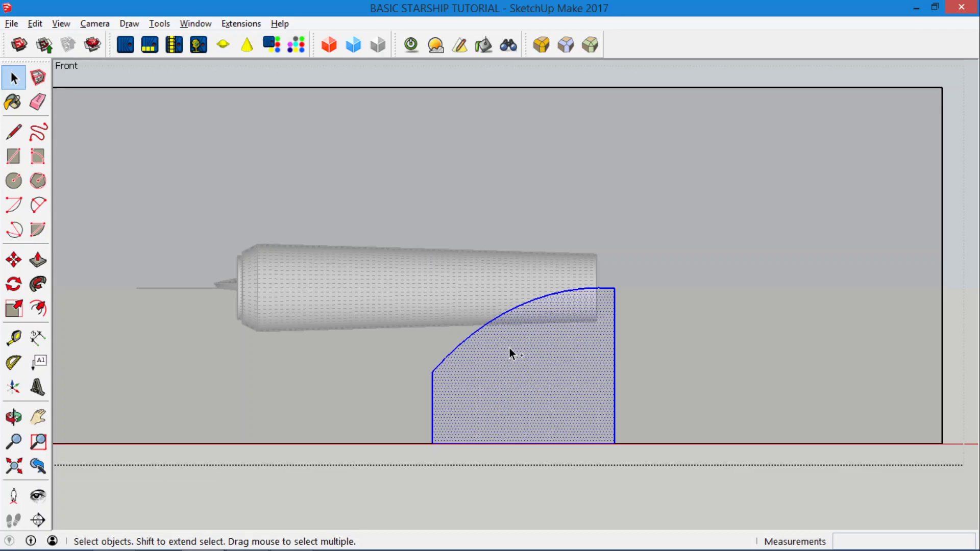
Step: Exit the group, delete the backdrop group, and Paste In Place the profile face
{"action": "key", "text": "Escape"}
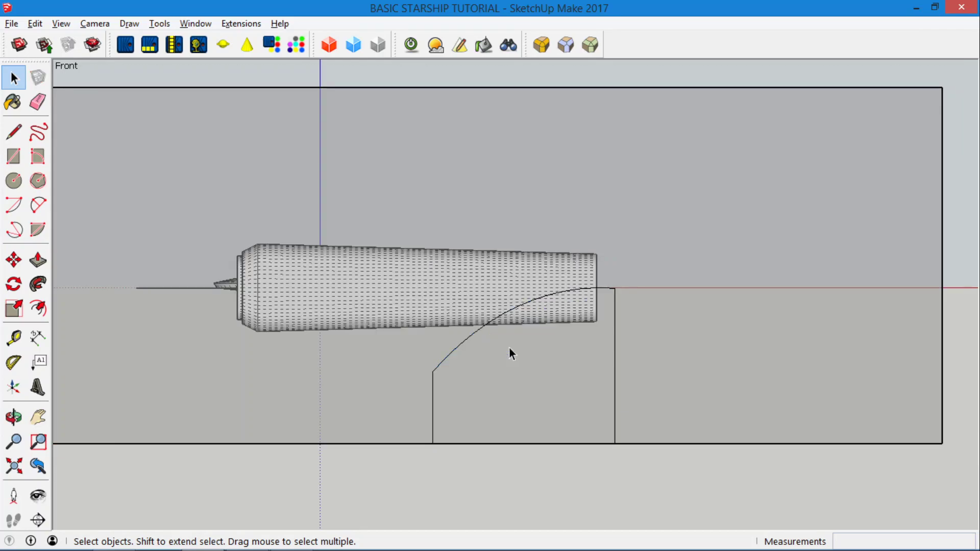
{"action": "left_click", "coordinate": [505, 355]}
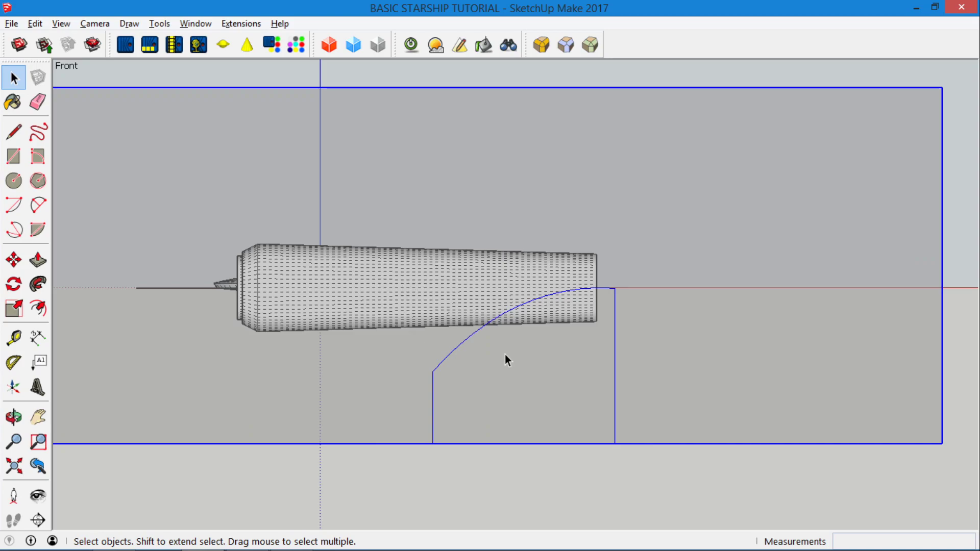
{"action": "key", "text": "Delete"}
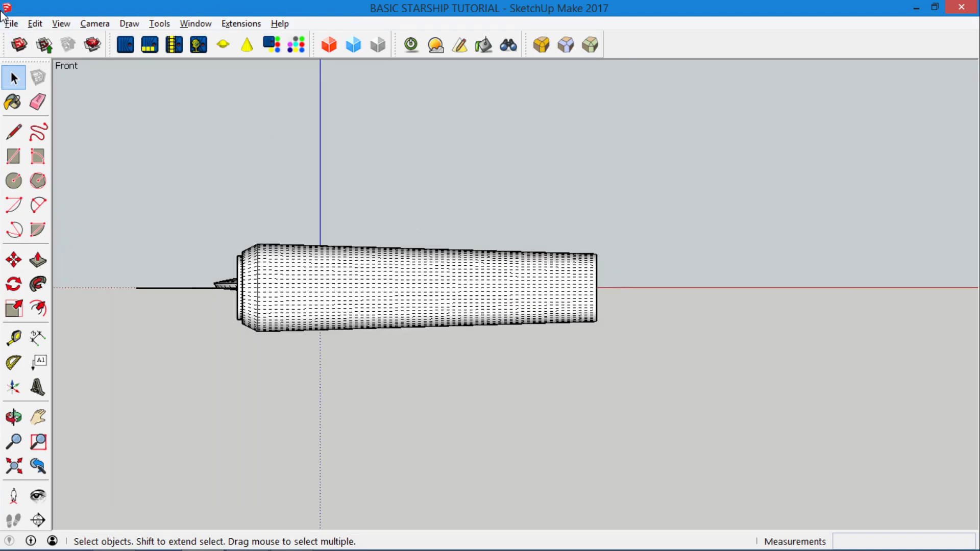
{"action": "left_click", "coordinate": [35, 24]}
{"action": "left_click", "coordinate": [204, 126]}
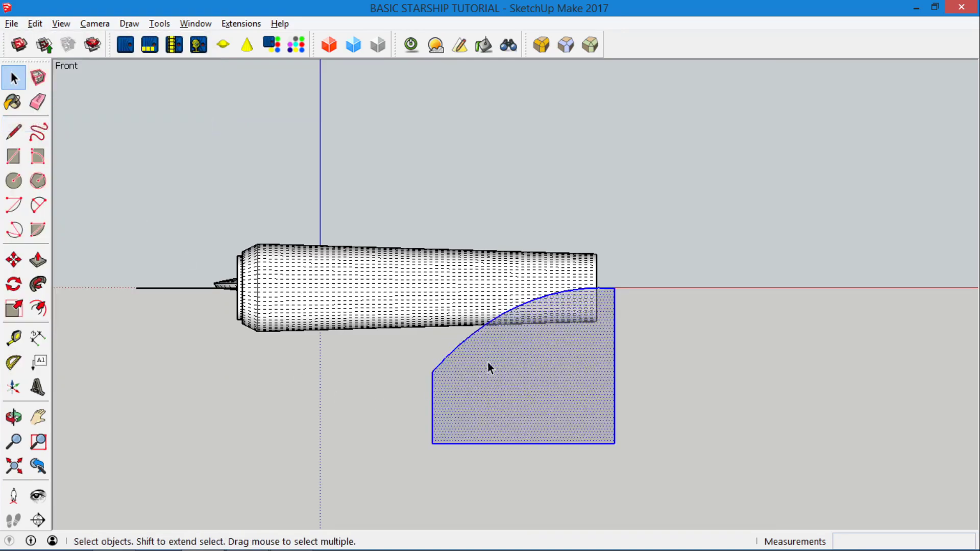
Step: Orbit and zoom to an oblique view of cylinder, disc and profile, with the camera set to Perspective
{"action": "left_click", "coordinate": [13, 417]}
{"action": "left_click_drag", "start_coordinate": [689, 225], "coordinate": [459, 228]}
{"action": "scroll", "coordinate": [459, 229], "scroll_direction": "down", "scroll_amount": 4}
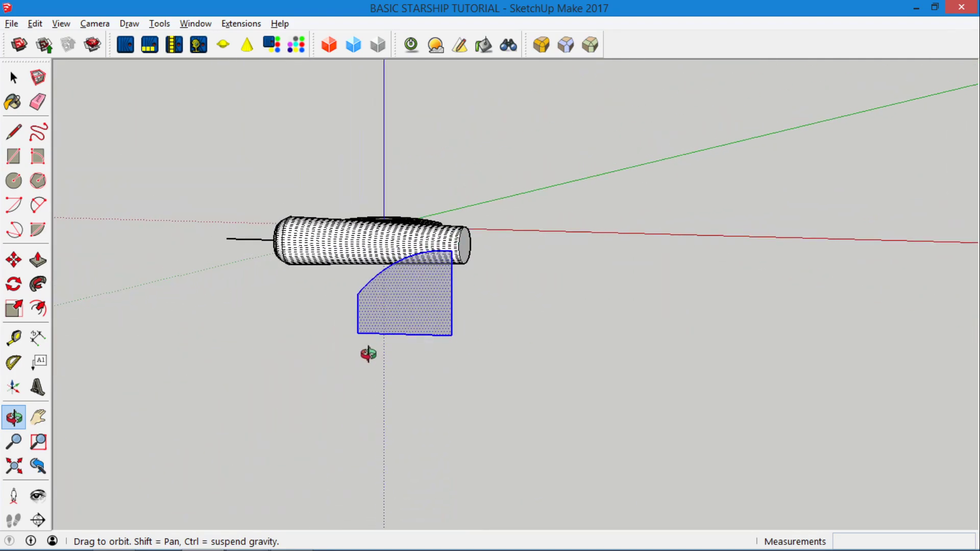
{"action": "left_click_drag", "start_coordinate": [367, 354], "coordinate": [280, 319]}
{"action": "scroll", "coordinate": [259, 362], "scroll_direction": "up", "scroll_amount": 3}
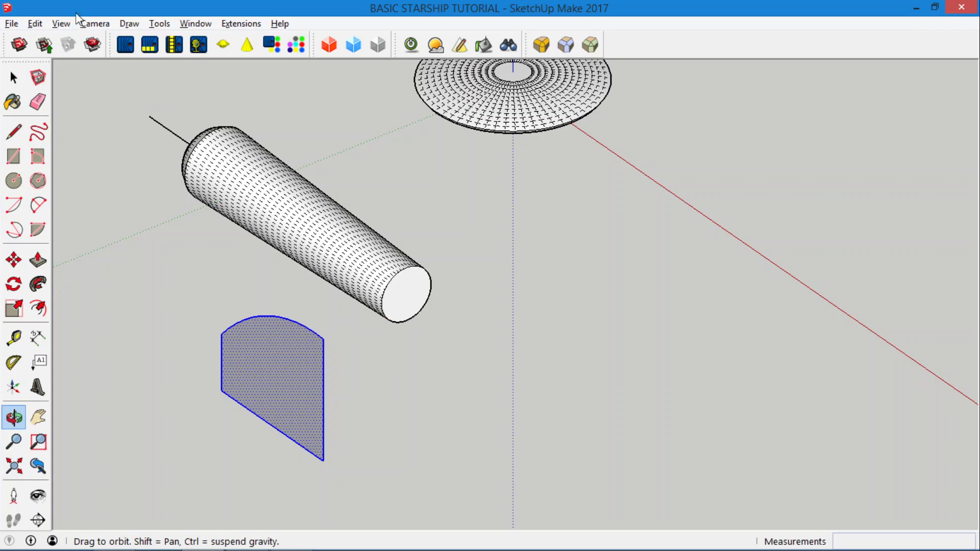
{"action": "left_click", "coordinate": [95, 24]}
{"action": "left_click", "coordinate": [87, 111]}
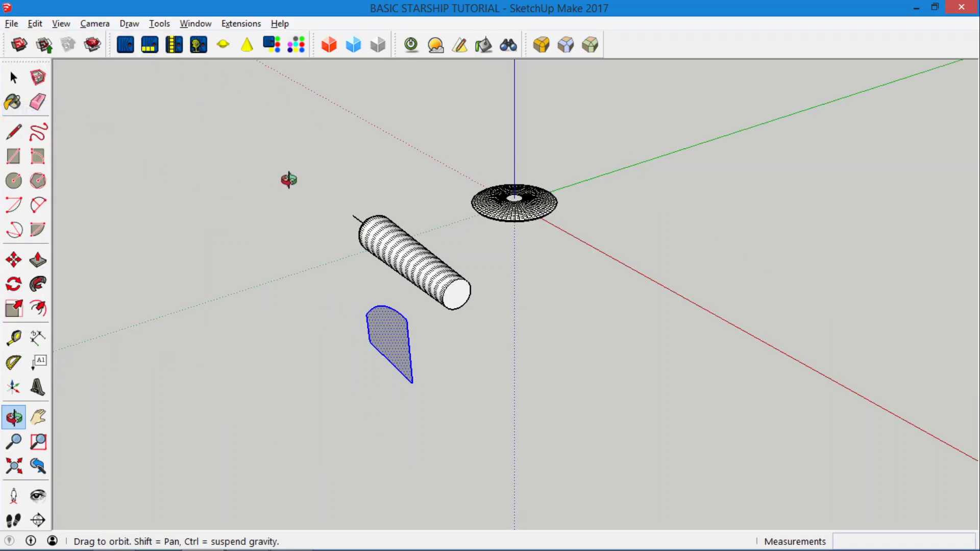
{"action": "left_click_drag", "start_coordinate": [367, 242], "coordinate": [437, 236]}
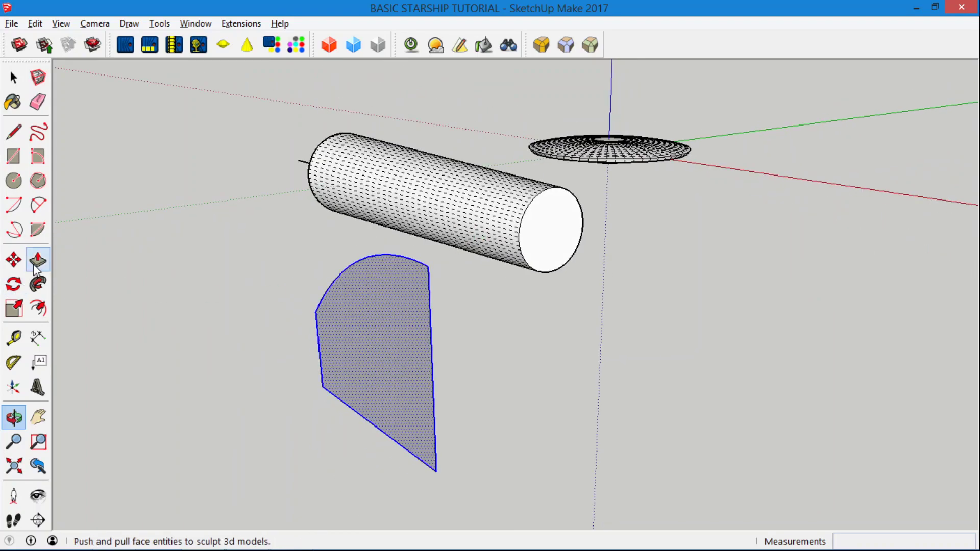
Step: Push/Pull the fin-shaped profile face 27.55m into a solid block under the cylinder
{"action": "left_click", "coordinate": [36, 263]}
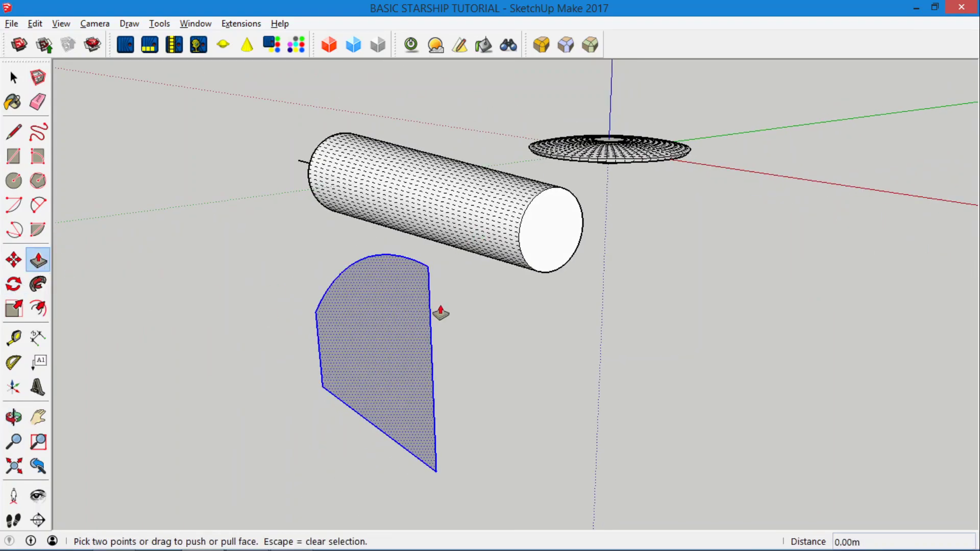
{"action": "left_click_drag", "start_coordinate": [381, 337], "coordinate": [653, 192]}
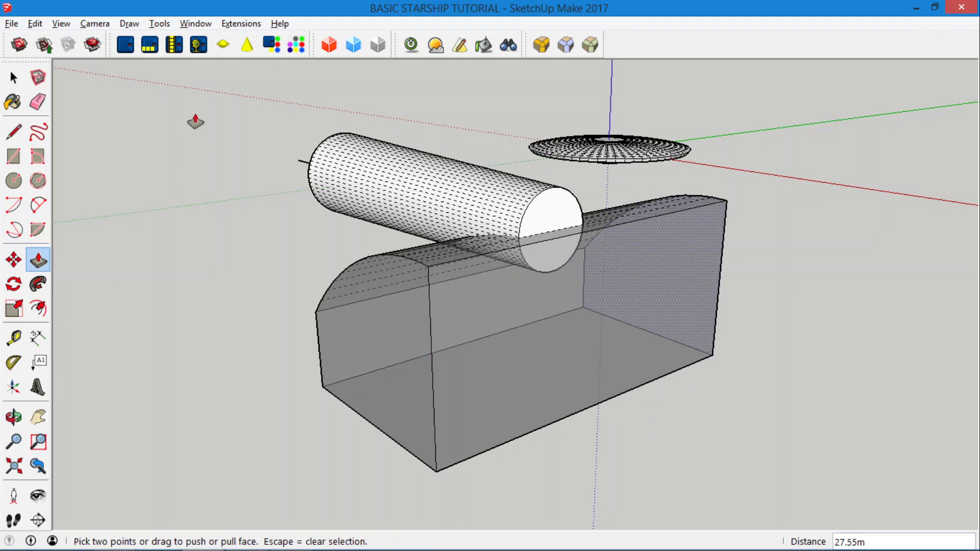
{"action": "left_click", "coordinate": [15, 79]}
{"action": "left_click", "coordinate": [20, 82]}
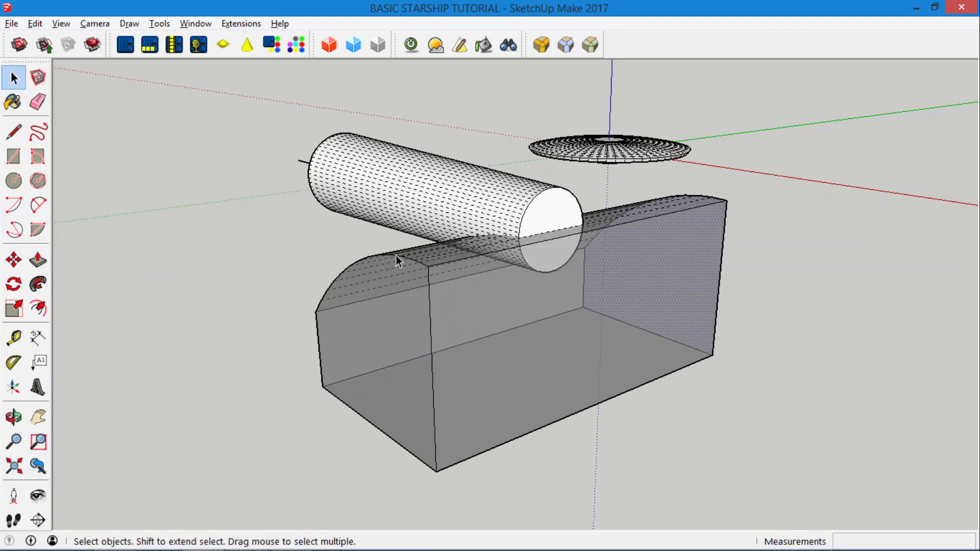
Step: Delete the extruded block and Paste In Place it inside the cylinder group
{"action": "left_click", "coordinate": [441, 186]}
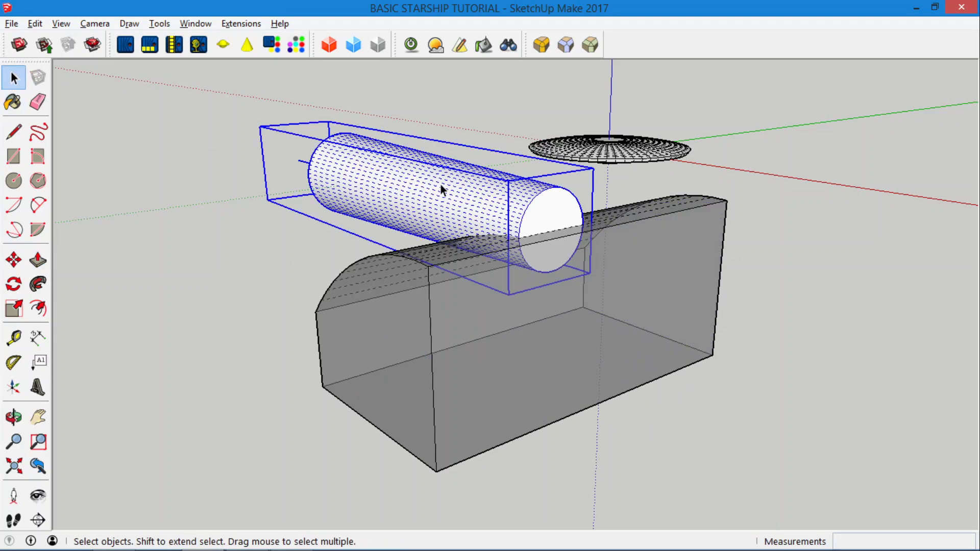
{"action": "left_click", "coordinate": [474, 345]}
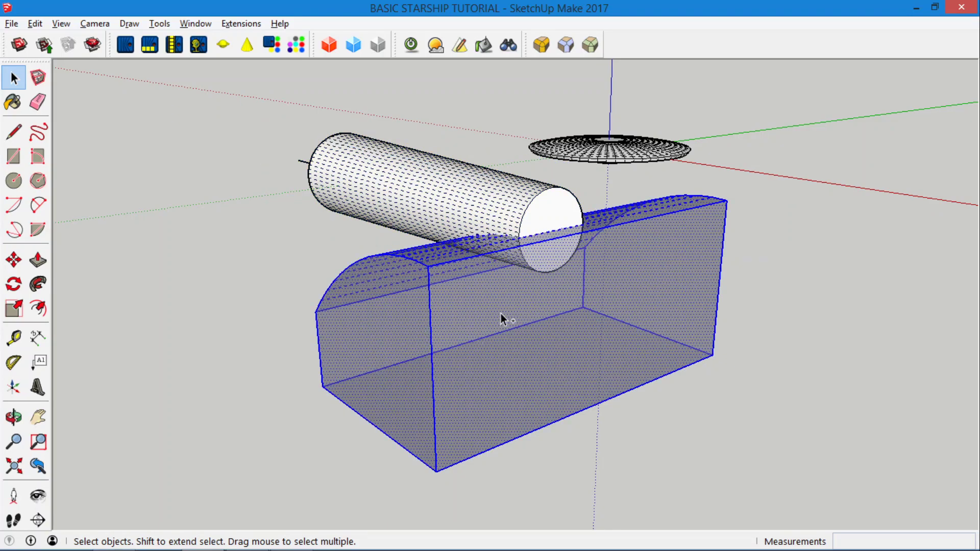
{"action": "key", "text": "Delete"}
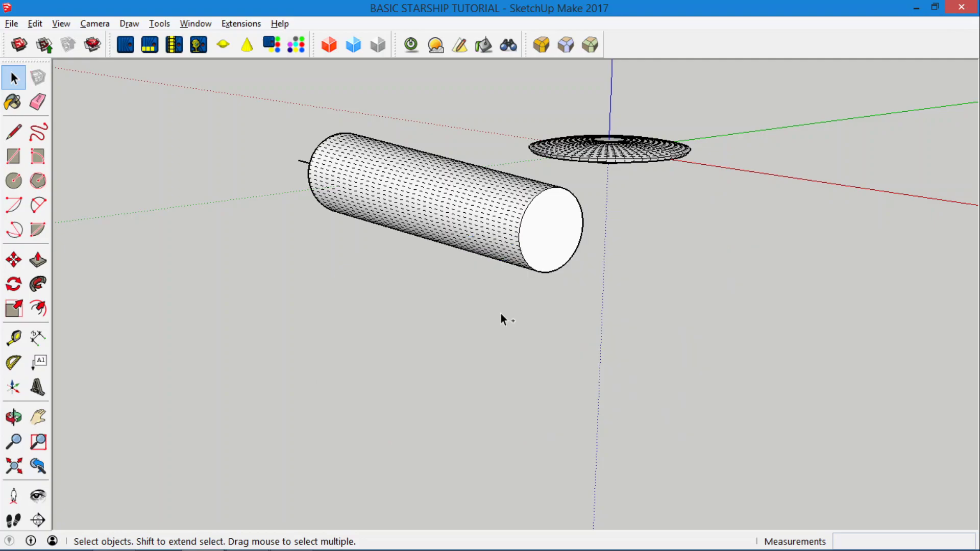
{"action": "double_click", "coordinate": [506, 234]}
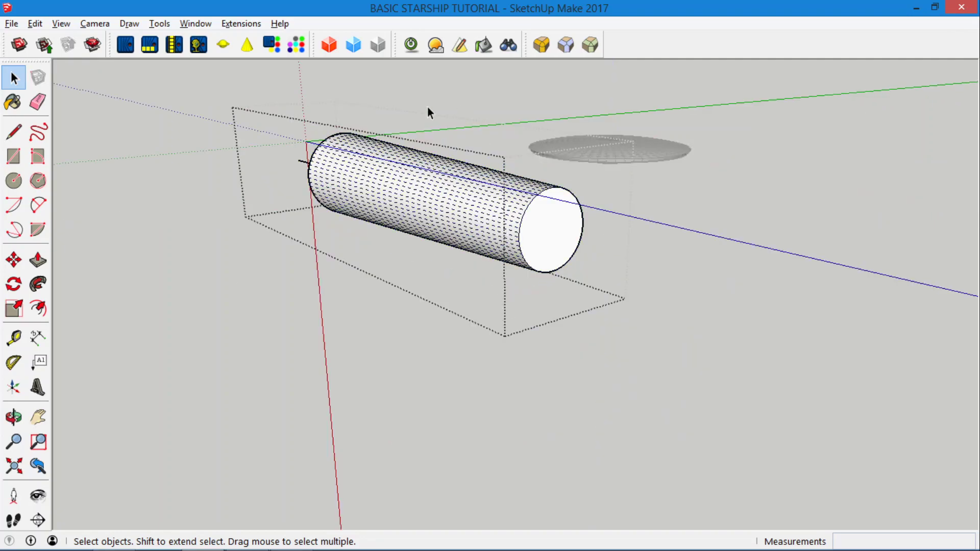
{"action": "left_click", "coordinate": [35, 23]}
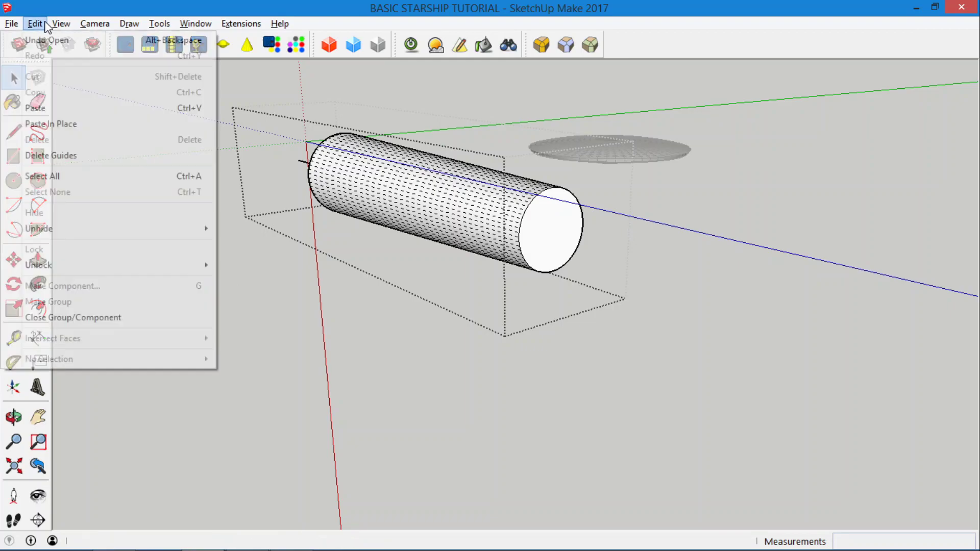
{"action": "left_click", "coordinate": [76, 125]}
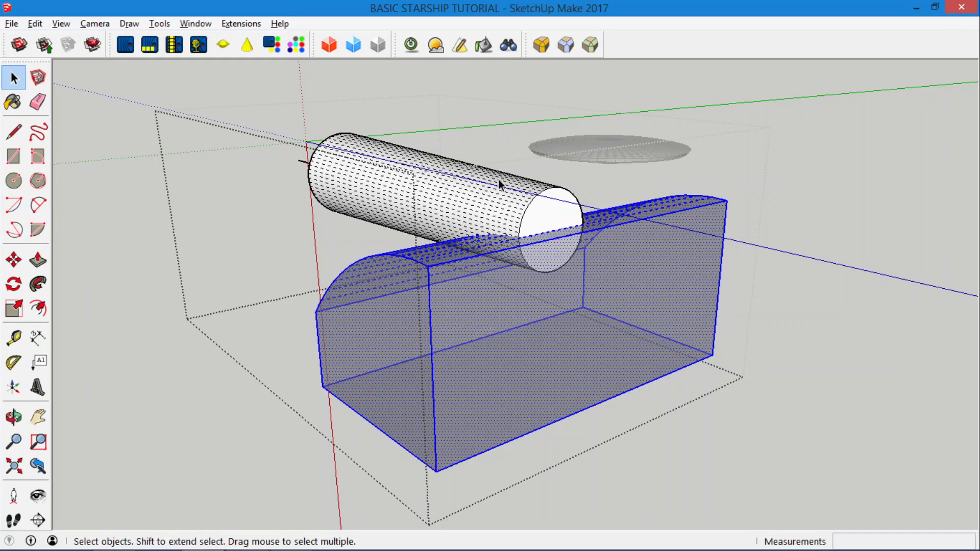
Step: Delete the pasted block geometry, exit the group, then undo to restore the block
{"action": "left_click", "coordinate": [366, 198]}
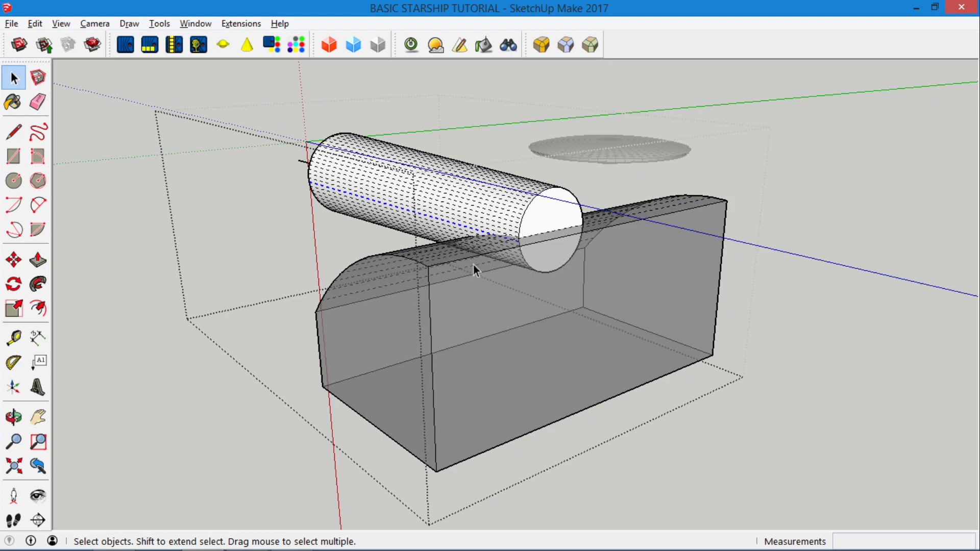
{"action": "left_click", "coordinate": [467, 310]}
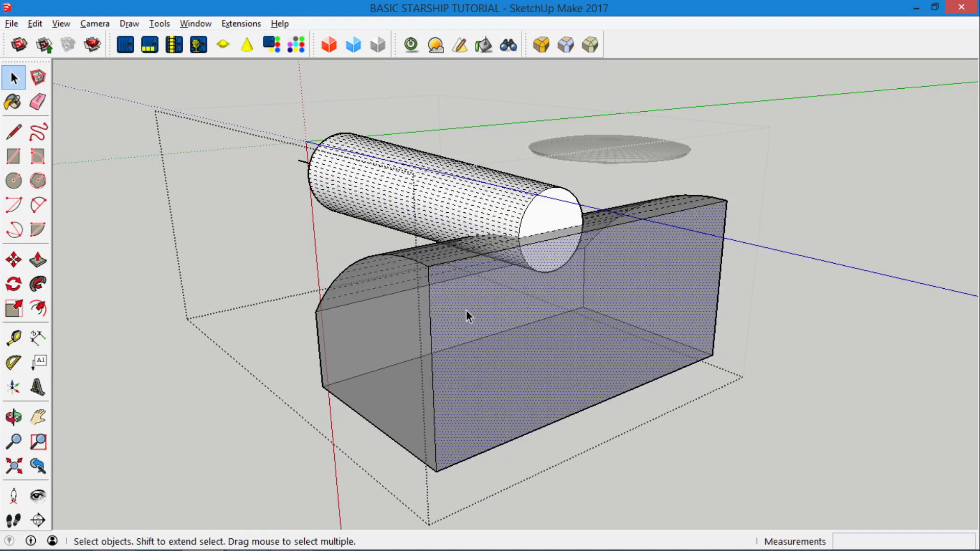
{"action": "key", "text": "Delete"}
{"action": "left_click", "coordinate": [415, 390]}
{"action": "key", "text": "ctrl+z"}
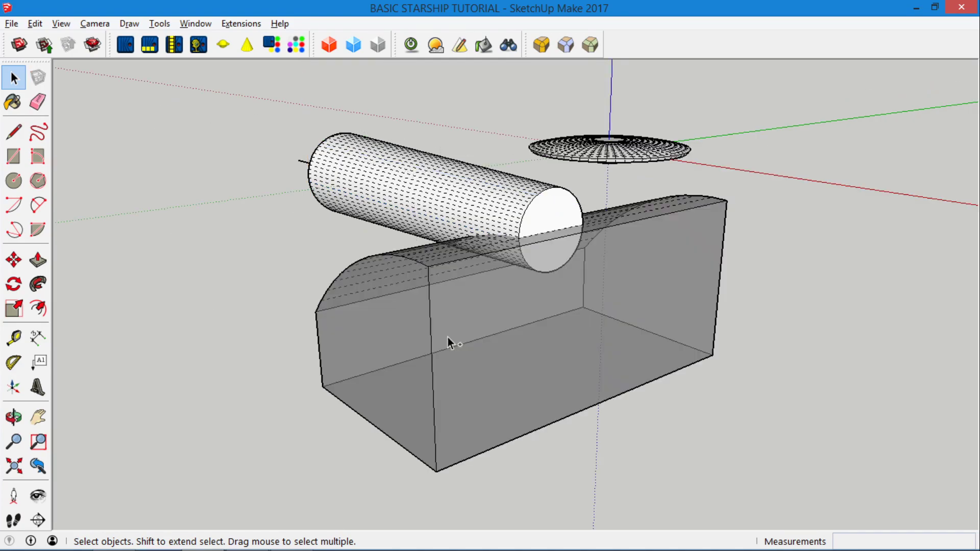
{"action": "left_click", "coordinate": [454, 197]}
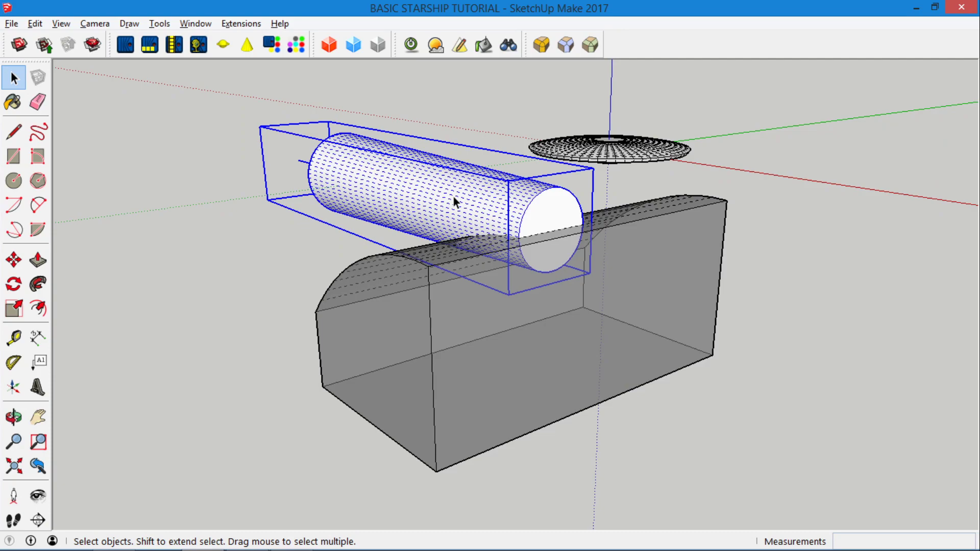
Step: Explode the cylinder group into loose geometry and reselect the whole cylinder
{"action": "right_click", "coordinate": [367, 193]}
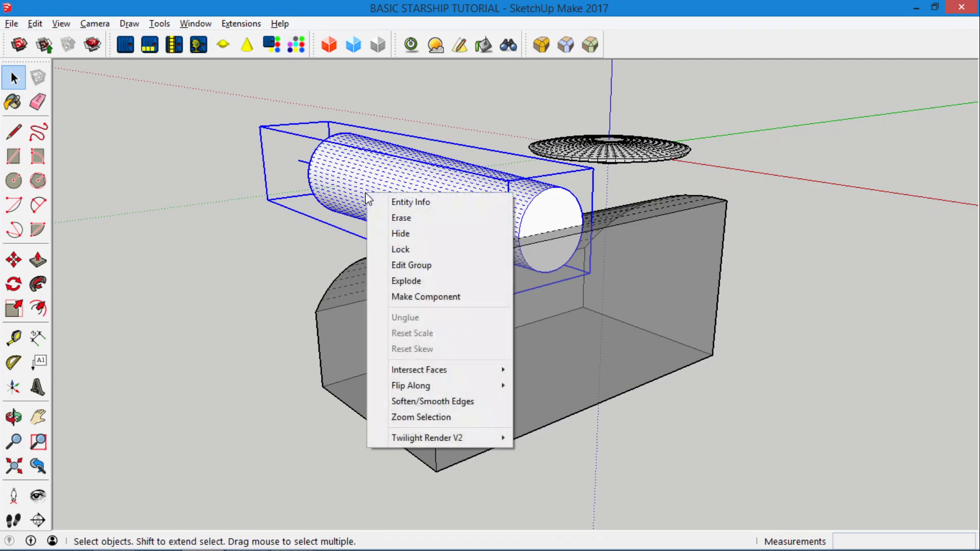
{"action": "left_click", "coordinate": [410, 285]}
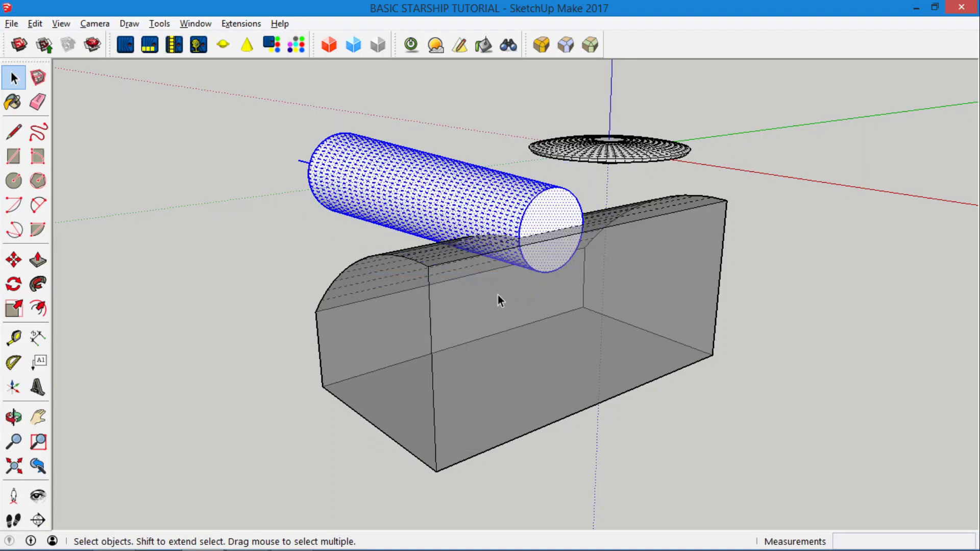
{"action": "key", "text": "ctrl+t"}
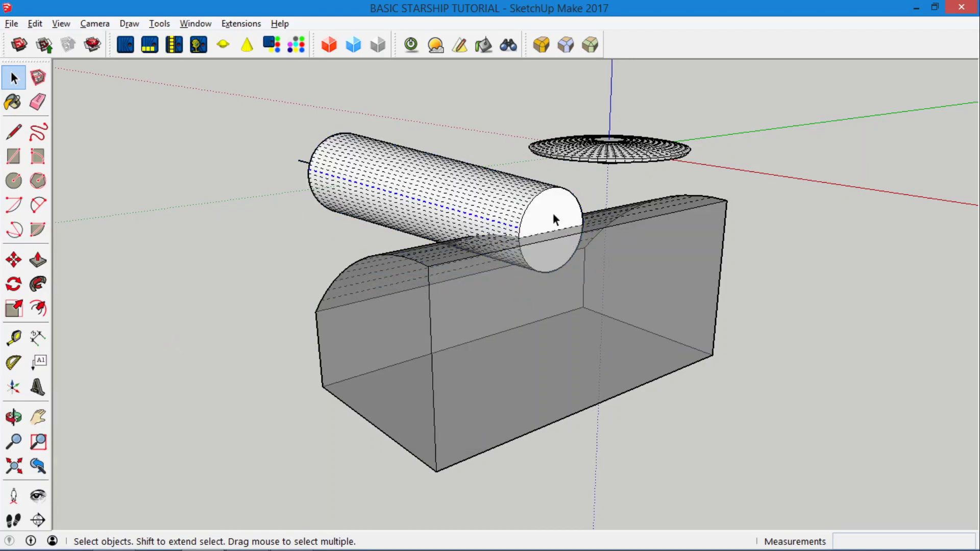
{"action": "triple_click", "coordinate": [553, 213]}
Step: Select the arc-profile block and snap it onto the cylinder's end-face endpoint
{"action": "left_click", "coordinate": [14, 261]}
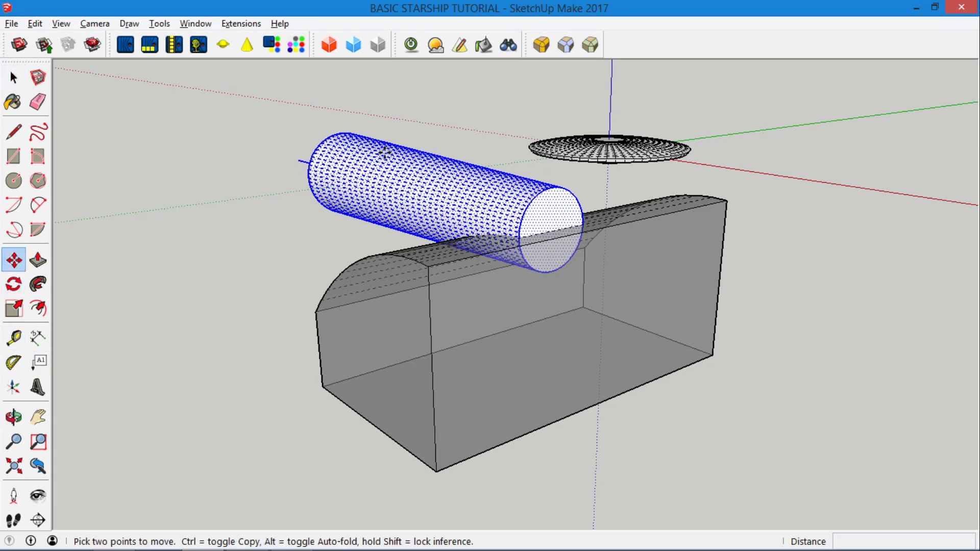
{"action": "left_click", "coordinate": [456, 206]}
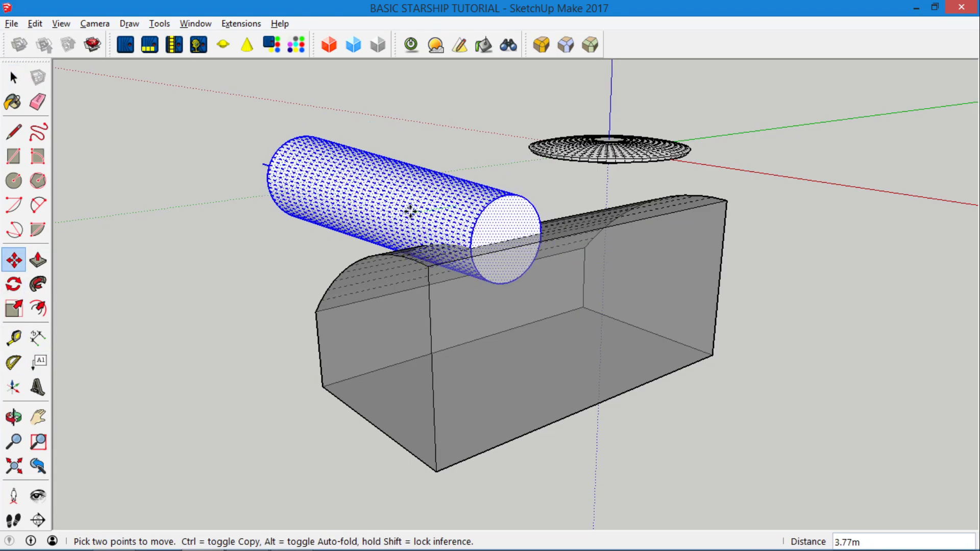
{"action": "key", "text": "Escape"}
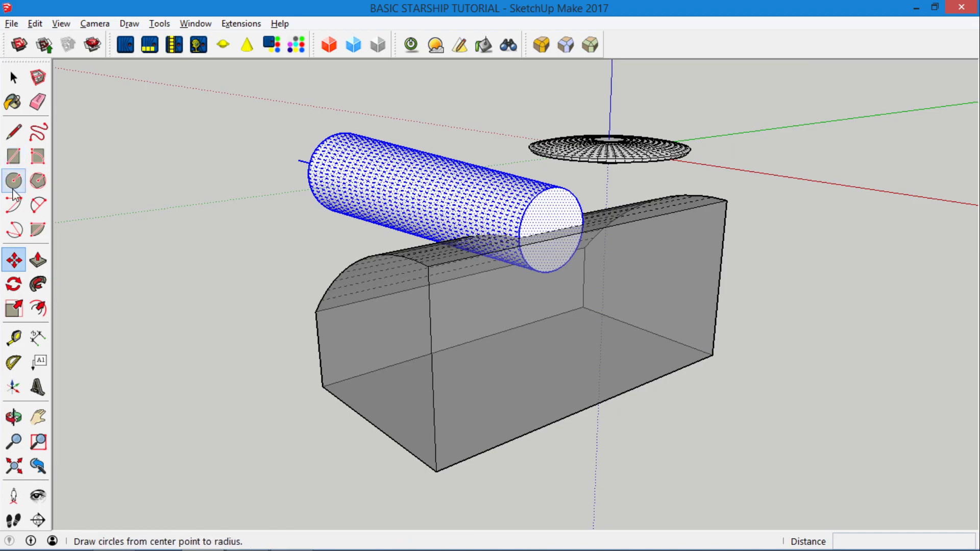
{"action": "left_click", "coordinate": [14, 78]}
{"action": "triple_click", "coordinate": [495, 290]}
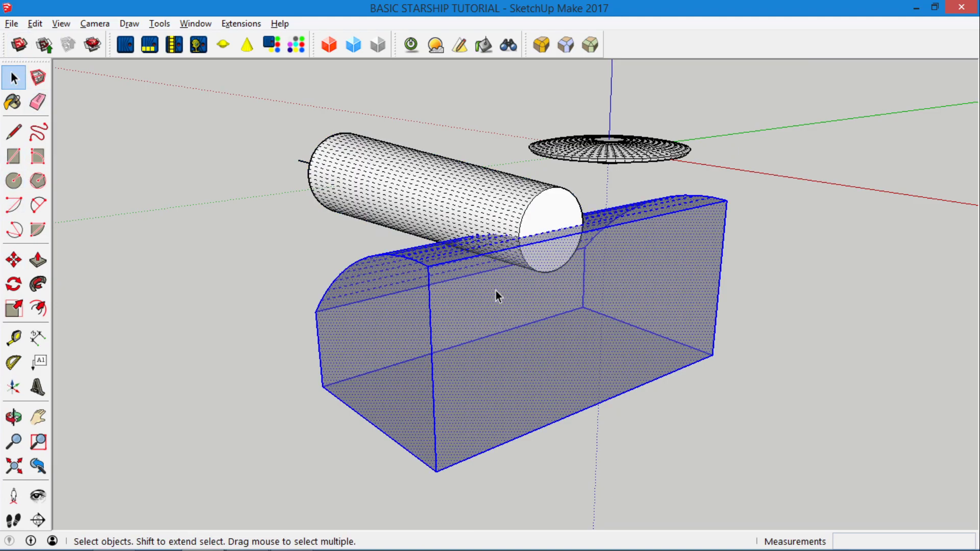
{"action": "left_click", "coordinate": [13, 265]}
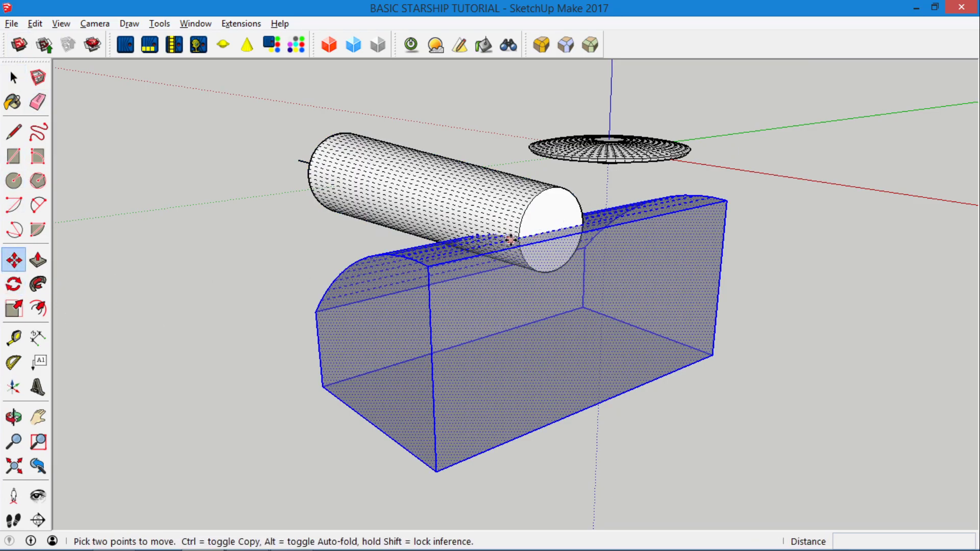
{"action": "scroll", "coordinate": [518, 245], "scroll_direction": "up", "scroll_amount": 6}
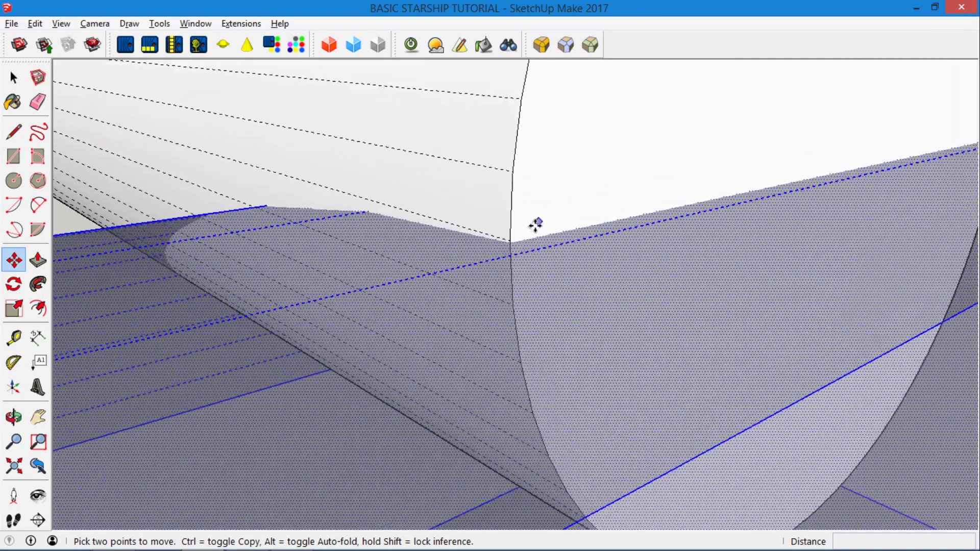
{"action": "left_click", "coordinate": [518, 248]}
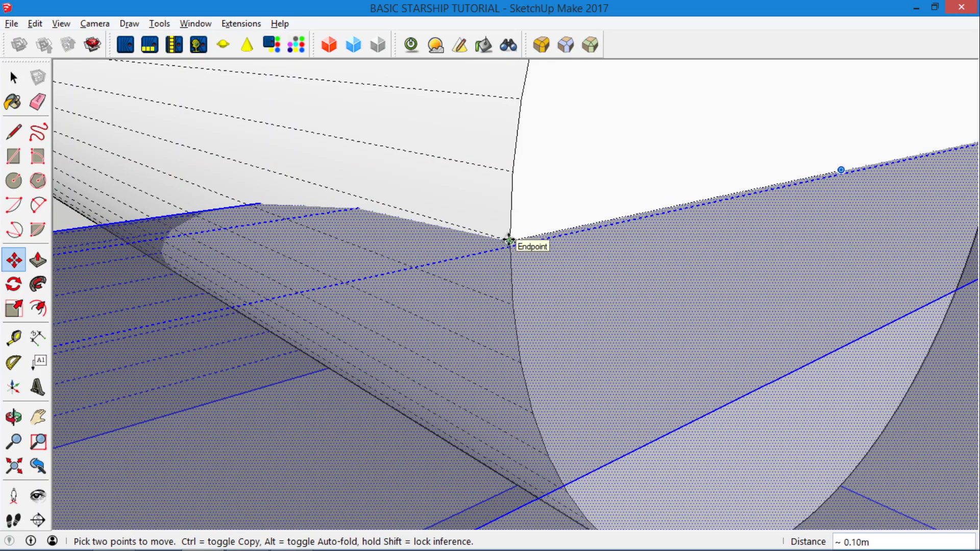
{"action": "left_click", "coordinate": [510, 241]}
{"action": "left_click", "coordinate": [522, 244]}
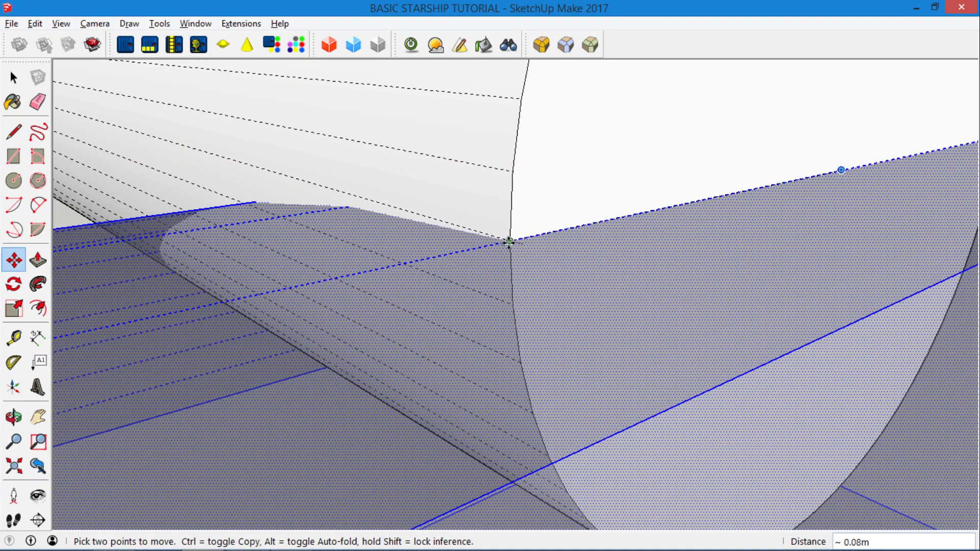
{"action": "left_click", "coordinate": [509, 240]}
{"action": "scroll", "coordinate": [511, 243], "scroll_direction": "down", "scroll_amount": 8}
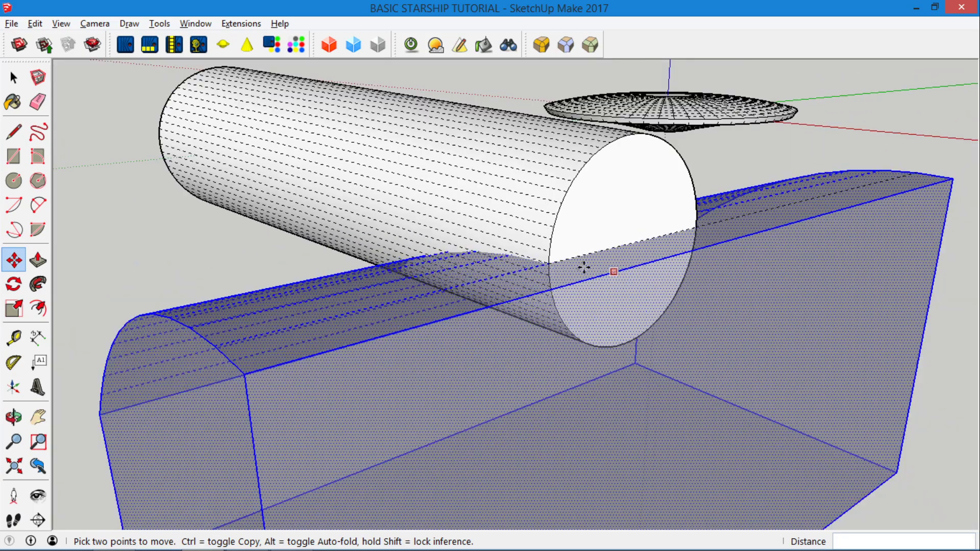
Step: Select all connected hull and cylinder geometry and move it to its new position
{"action": "left_click", "coordinate": [14, 77]}
{"action": "triple_click", "coordinate": [440, 341]}
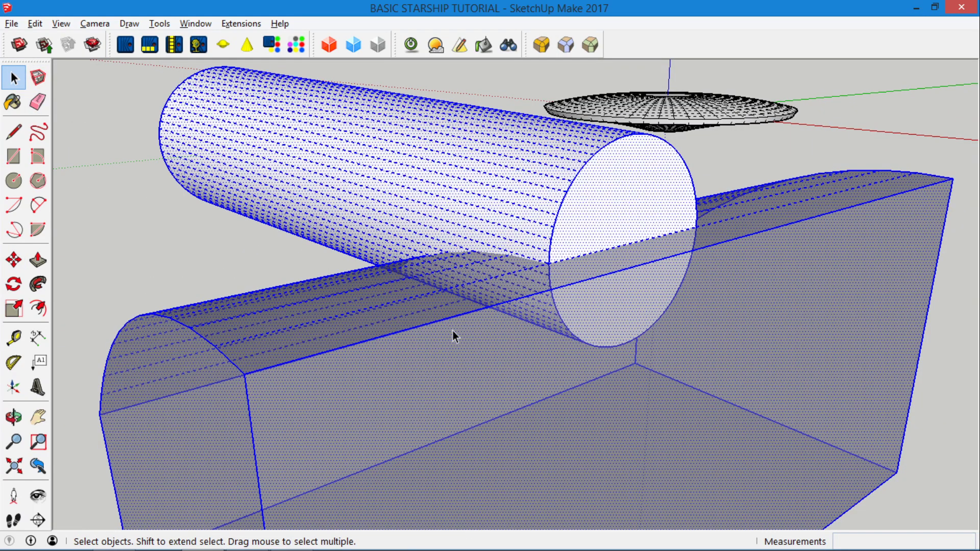
{"action": "scroll", "coordinate": [373, 384], "scroll_direction": "down", "scroll_amount": 2}
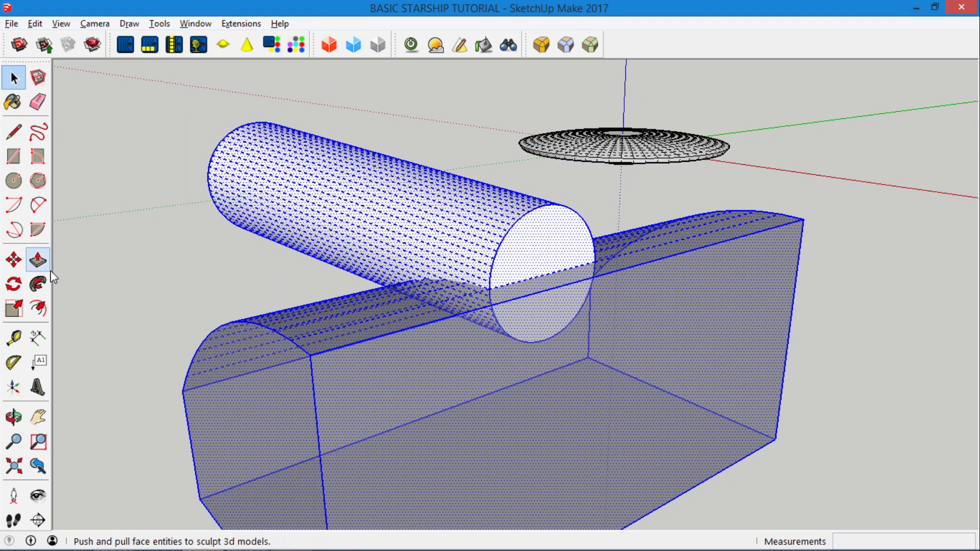
{"action": "left_click", "coordinate": [349, 398]}
{"action": "triple_click", "coordinate": [349, 397]}
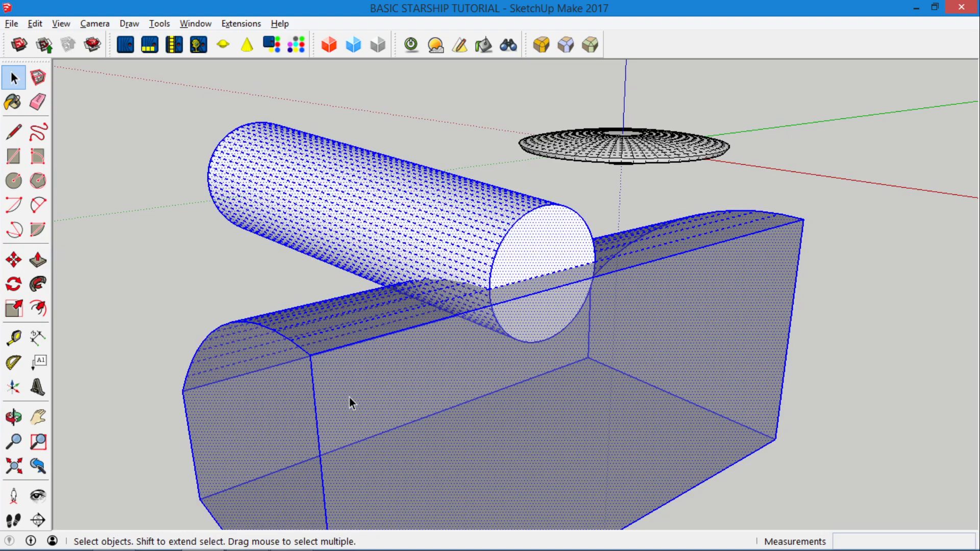
{"action": "left_click", "coordinate": [14, 261]}
{"action": "left_click", "coordinate": [380, 374]}
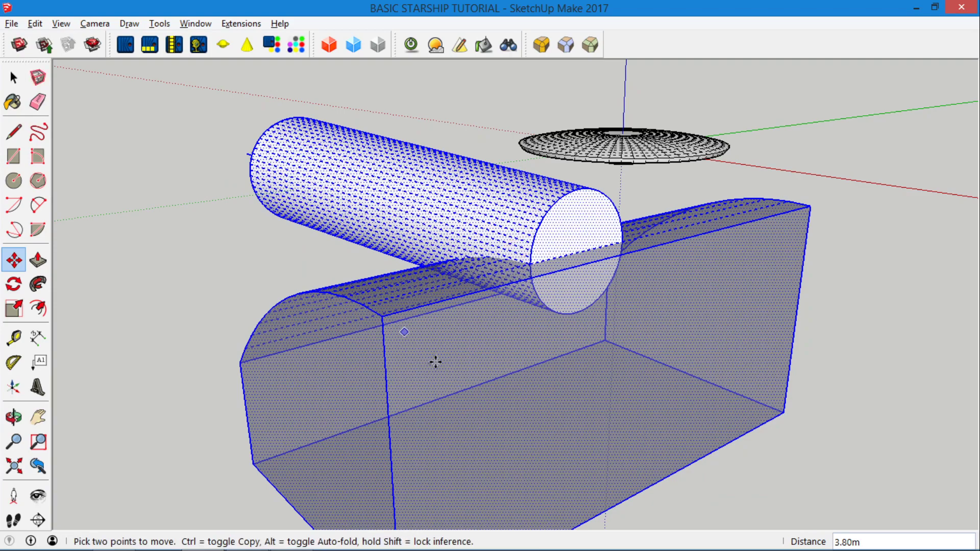
{"action": "left_click", "coordinate": [525, 220]}
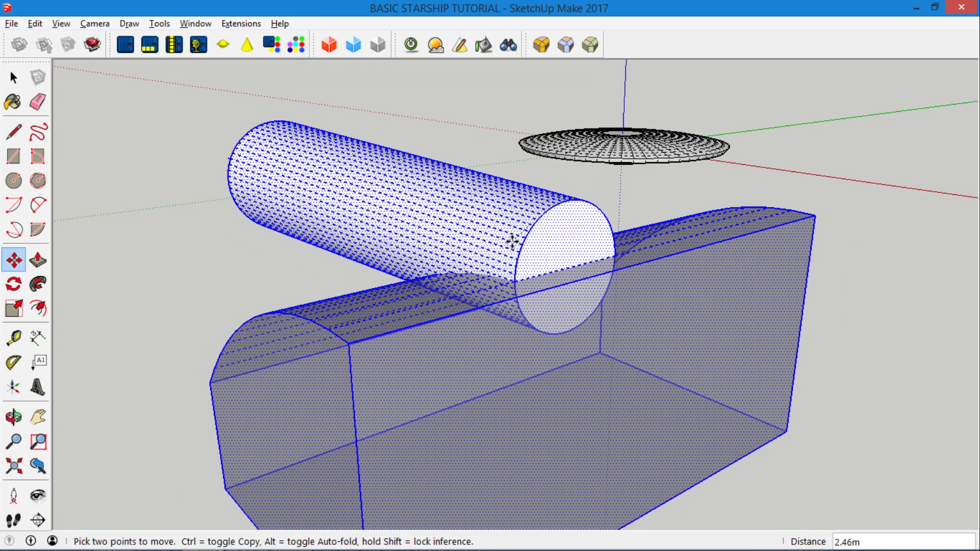
{"action": "left_click", "coordinate": [511, 241]}
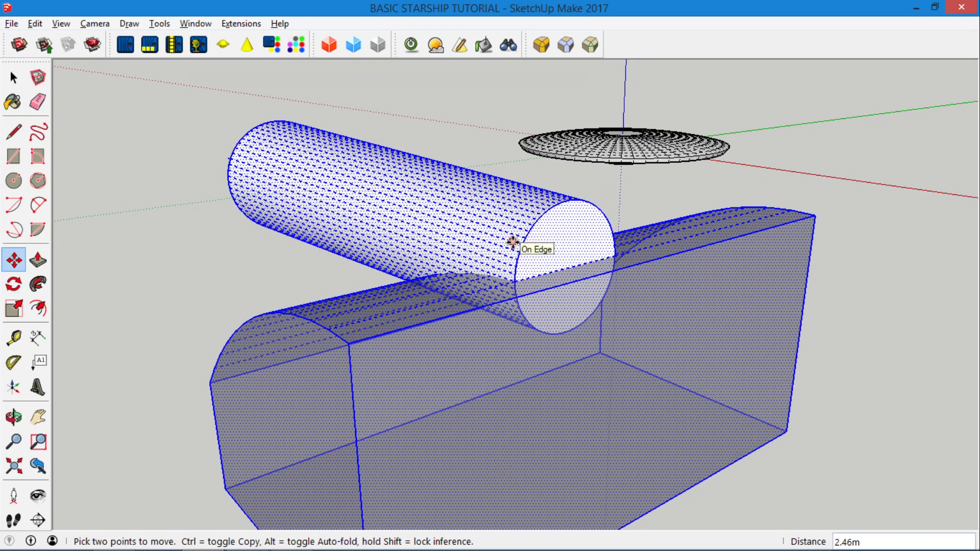
{"action": "scroll", "coordinate": [511, 241], "scroll_direction": "down", "scroll_amount": 5}
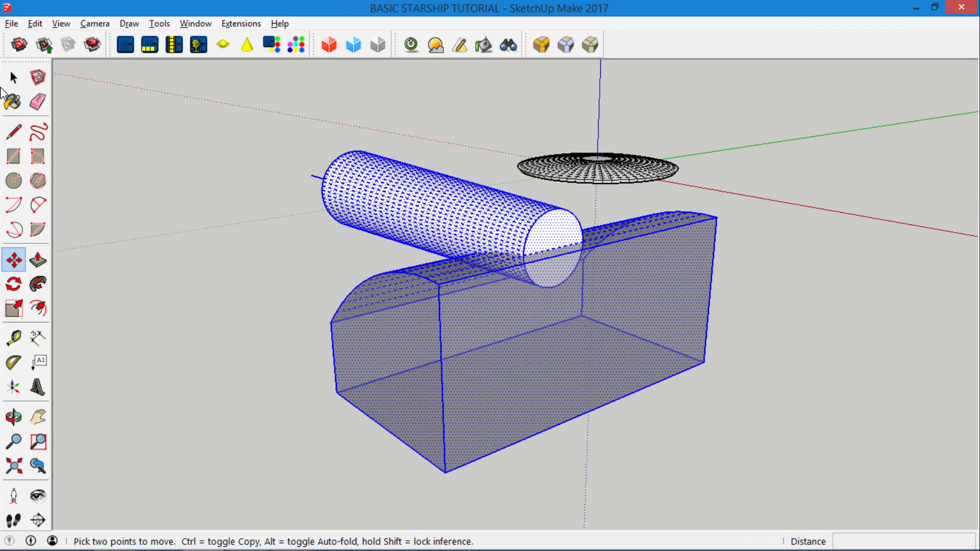
{"action": "left_click", "coordinate": [13, 77]}
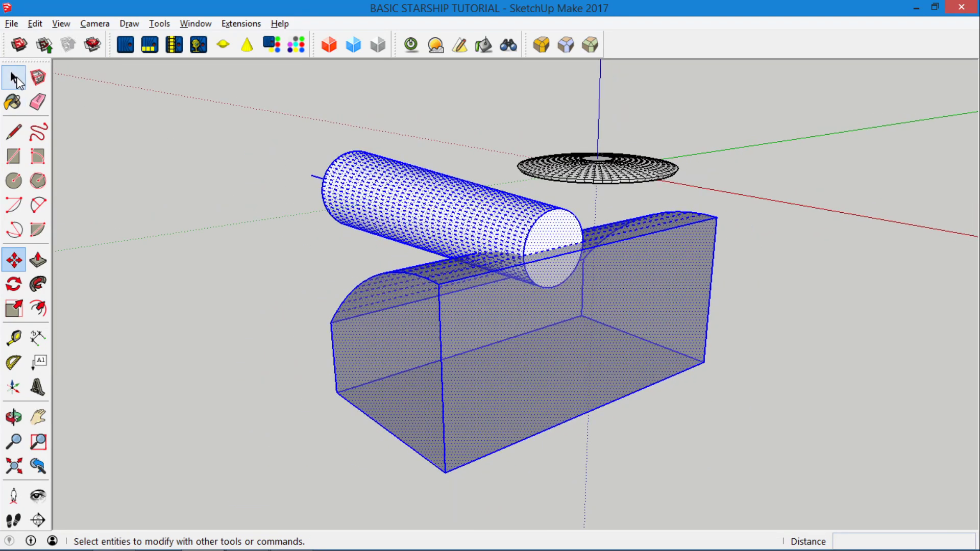
Step: Run Intersect Faces > With Model on the selected hull and block to trace cut lines
{"action": "right_click", "coordinate": [523, 307]}
{"action": "mouse_move", "coordinate": [622, 147]}
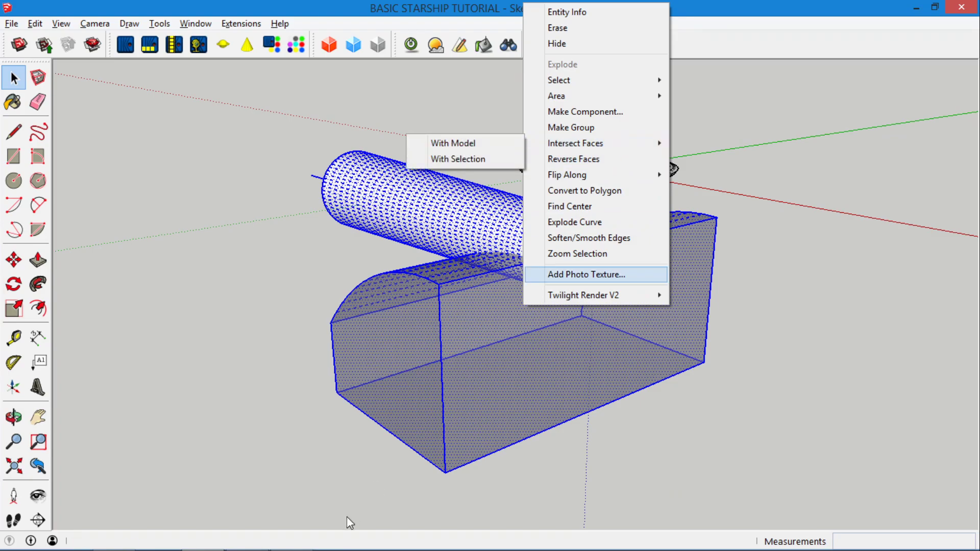
{"action": "left_click", "coordinate": [469, 358]}
{"action": "left_click", "coordinate": [505, 342]}
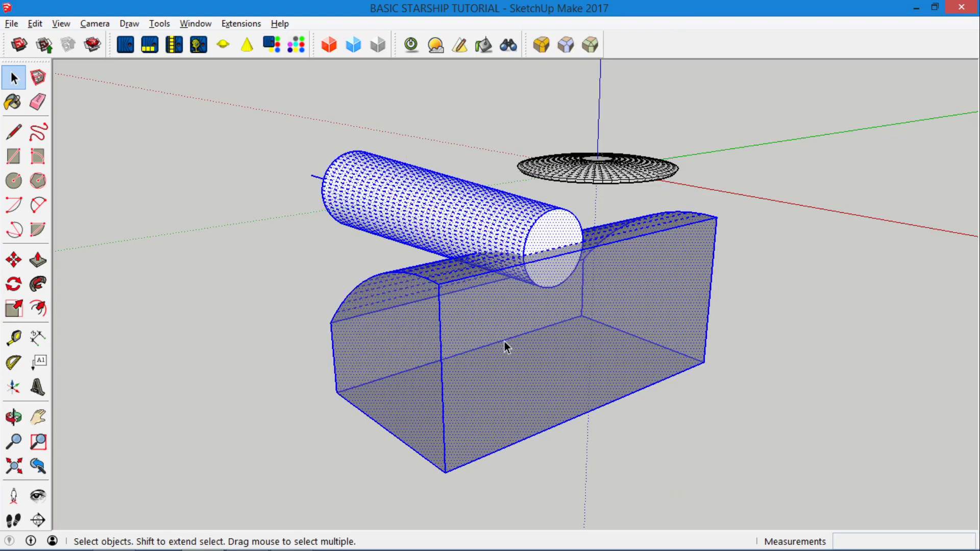
{"action": "right_click", "coordinate": [515, 306]}
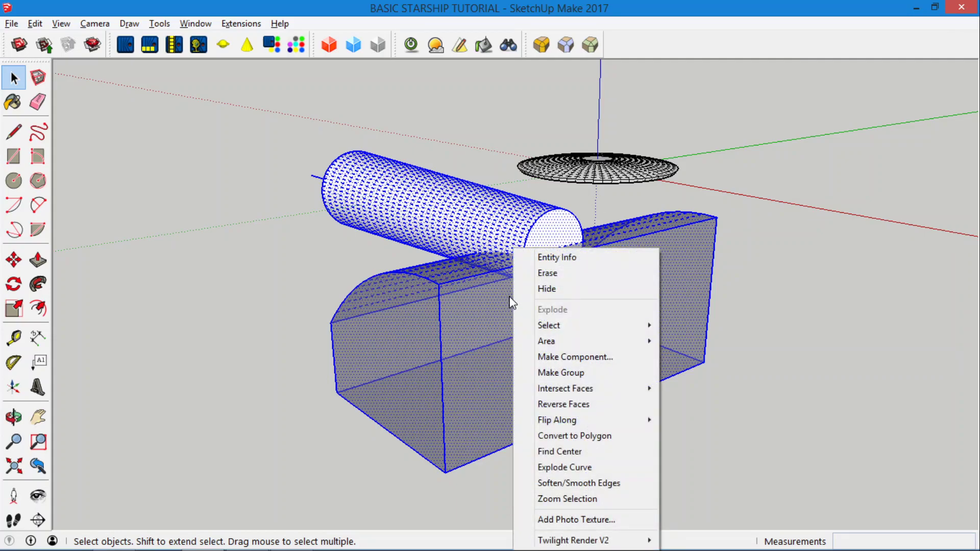
{"action": "mouse_move", "coordinate": [561, 391]}
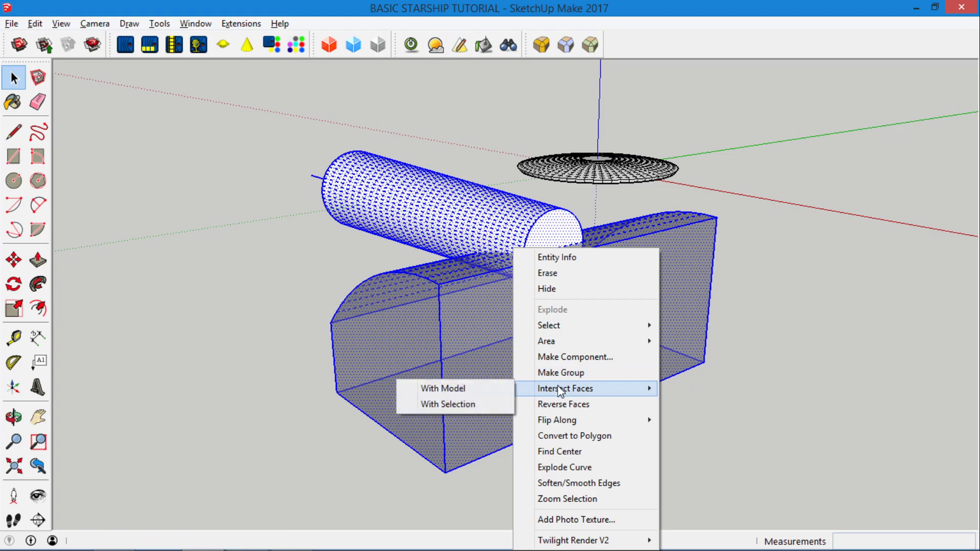
{"action": "left_click", "coordinate": [448, 388]}
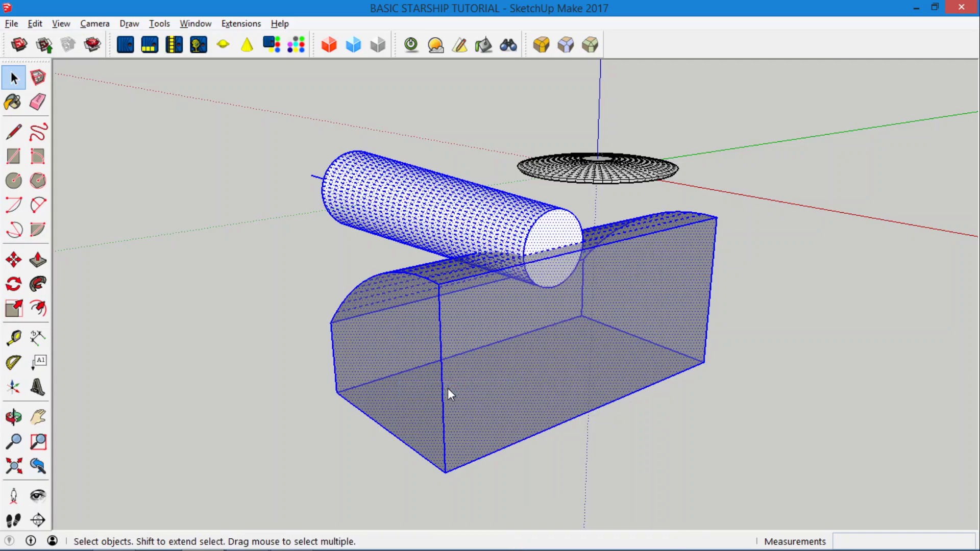
{"action": "scroll", "coordinate": [534, 266], "scroll_direction": "up", "scroll_amount": 8}
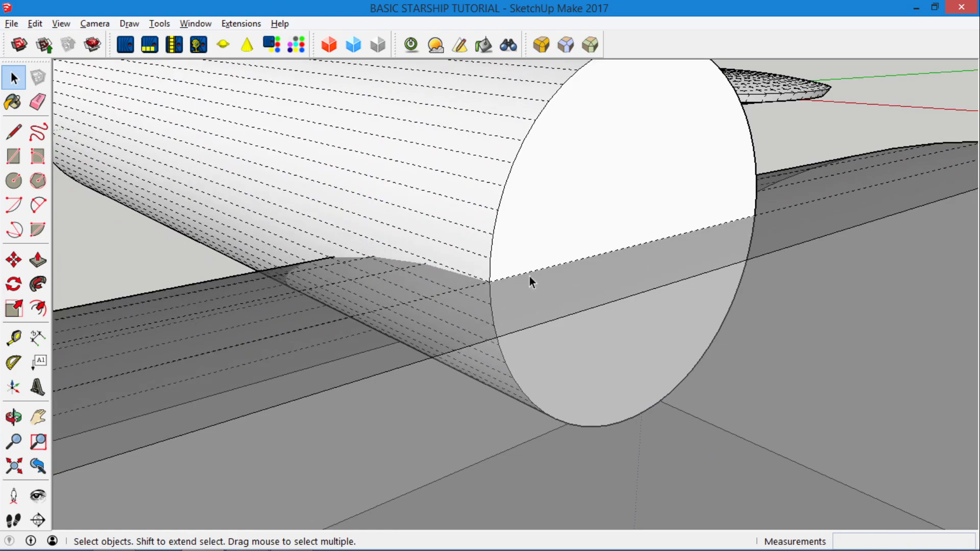
{"action": "scroll", "coordinate": [529, 278], "scroll_direction": "up", "scroll_amount": 5}
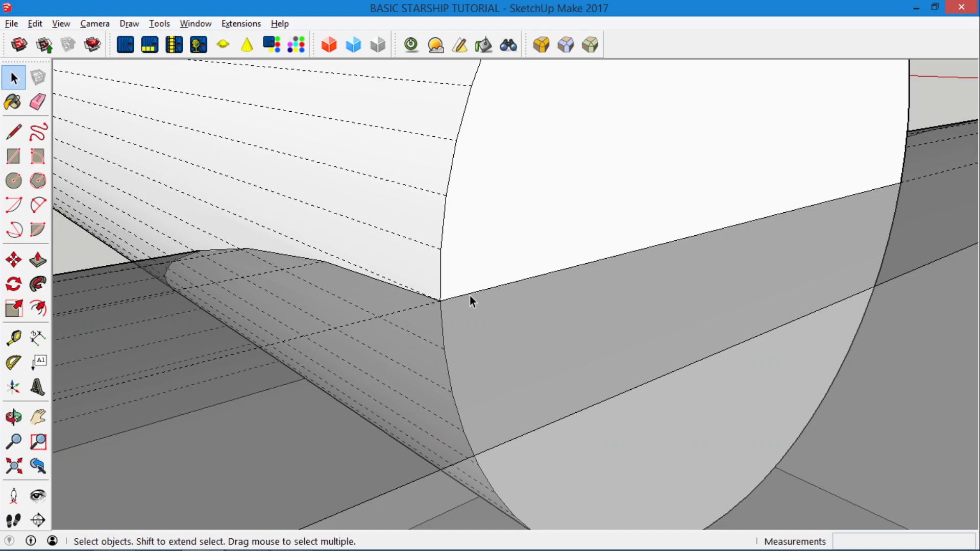
{"action": "scroll", "coordinate": [449, 299], "scroll_direction": "down", "scroll_amount": 12}
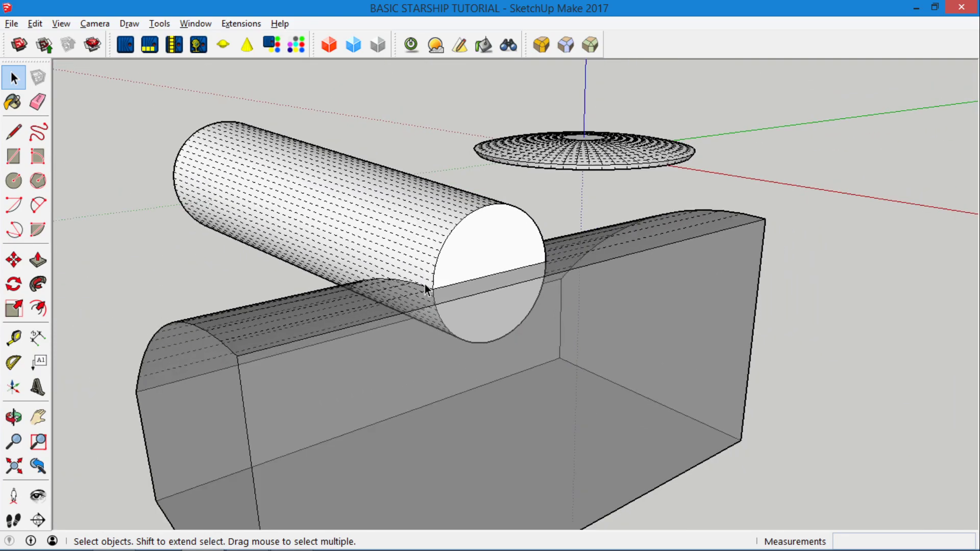
Step: Turn off View > Hidden Geometry
{"action": "left_click", "coordinate": [38, 102]}
{"action": "scroll", "coordinate": [361, 183], "scroll_direction": "down", "scroll_amount": 2}
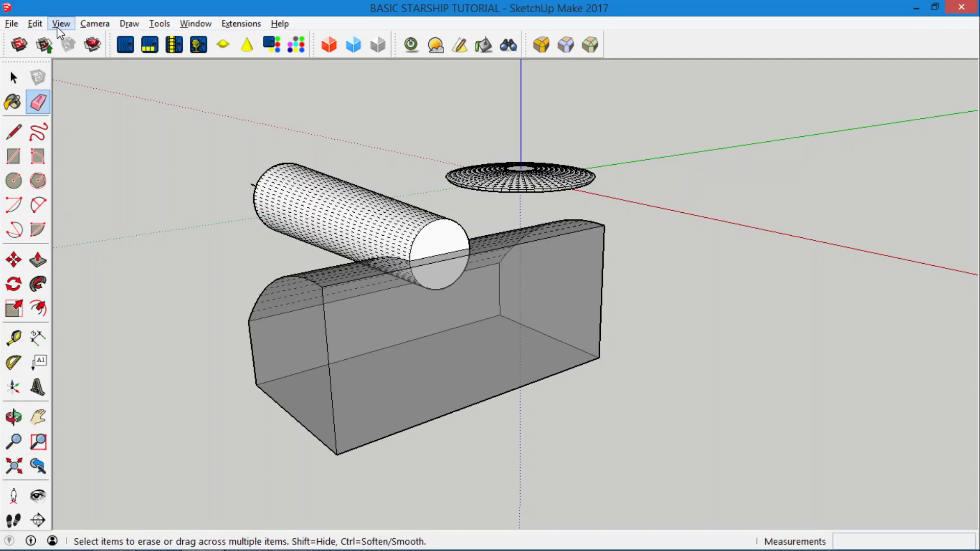
{"action": "left_click", "coordinate": [61, 23]}
{"action": "left_click", "coordinate": [72, 75]}
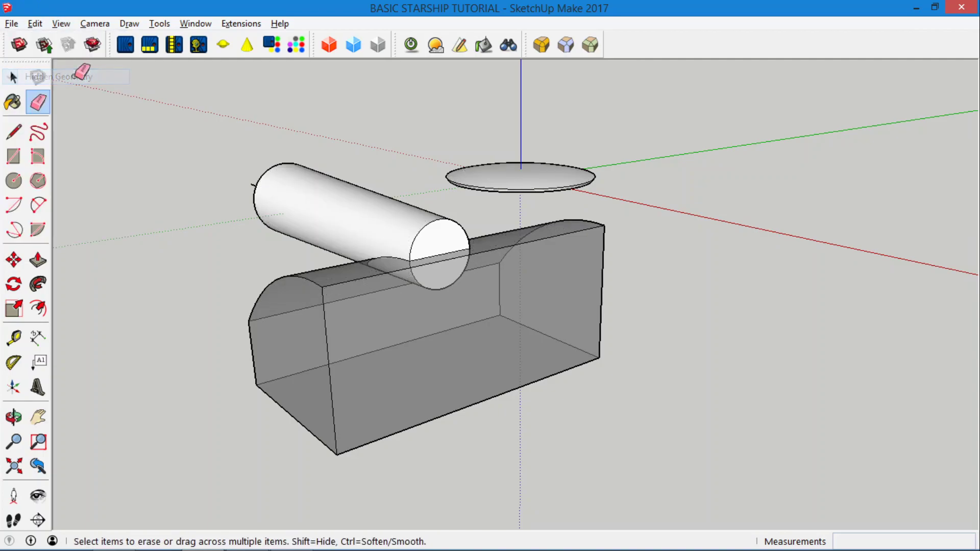
{"action": "left_click", "coordinate": [14, 78]}
Step: Delete the arc-topped block's top, end and front faces and all its remaining edges
{"action": "left_click", "coordinate": [356, 278]}
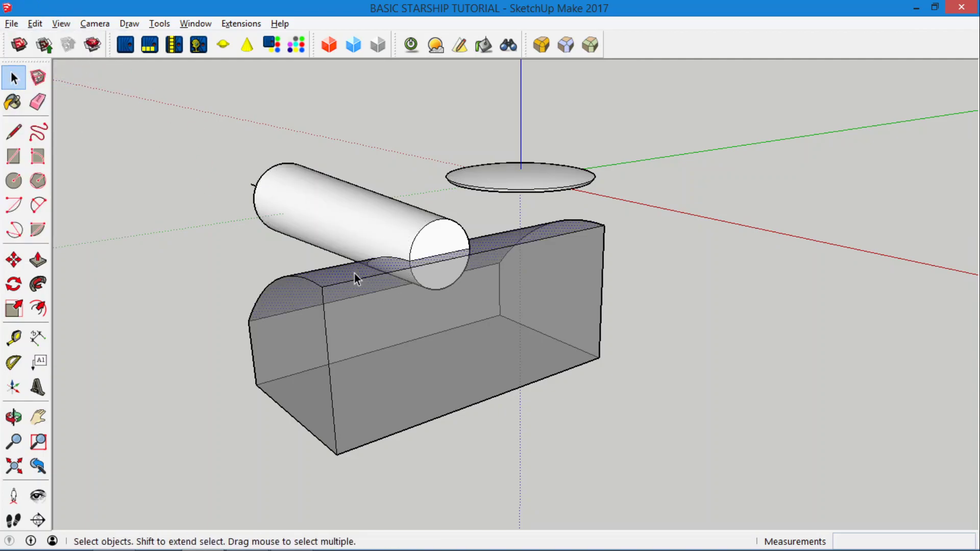
{"action": "key", "text": "Delete"}
{"action": "left_click", "coordinate": [307, 350]}
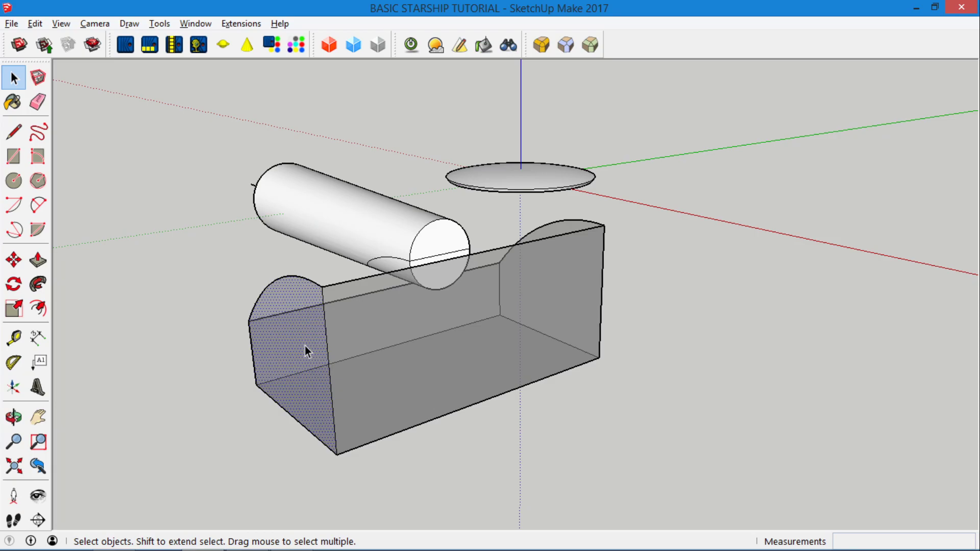
{"action": "key", "text": "Delete"}
{"action": "left_click", "coordinate": [386, 349]}
{"action": "key", "text": "Delete"}
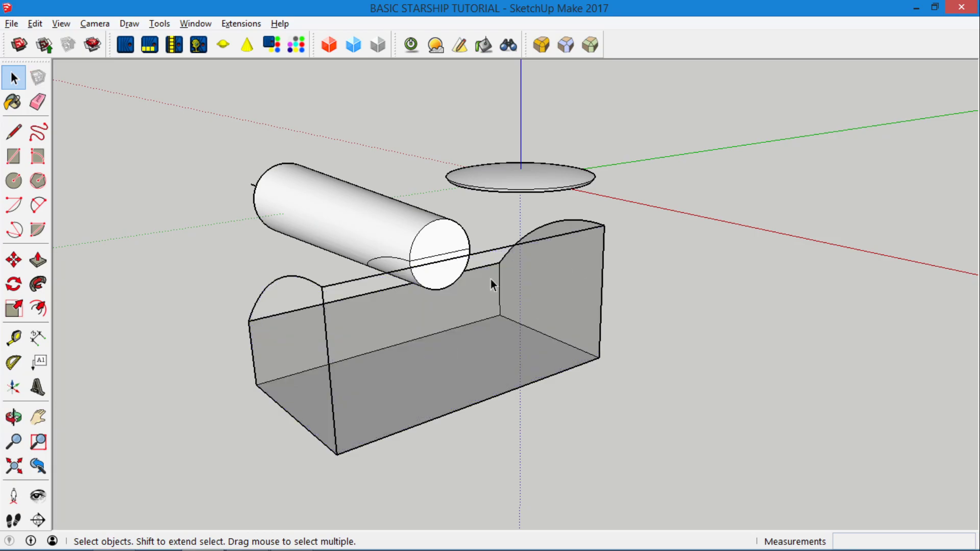
{"action": "left_click", "coordinate": [385, 292]}
{"action": "key", "text": "Delete"}
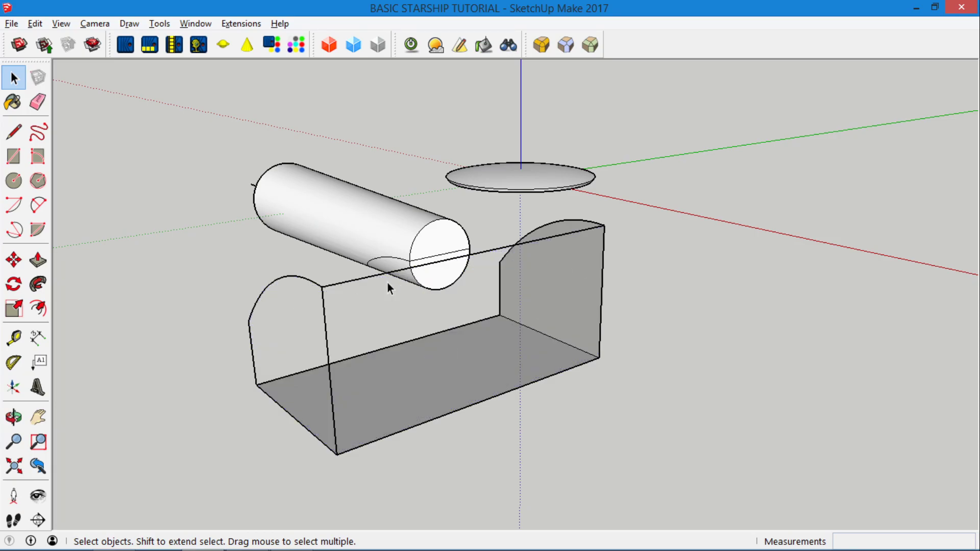
{"action": "triple_click", "coordinate": [494, 250]}
{"action": "key", "text": "Delete"}
{"action": "scroll", "coordinate": [418, 247], "scroll_direction": "up", "scroll_amount": 2}
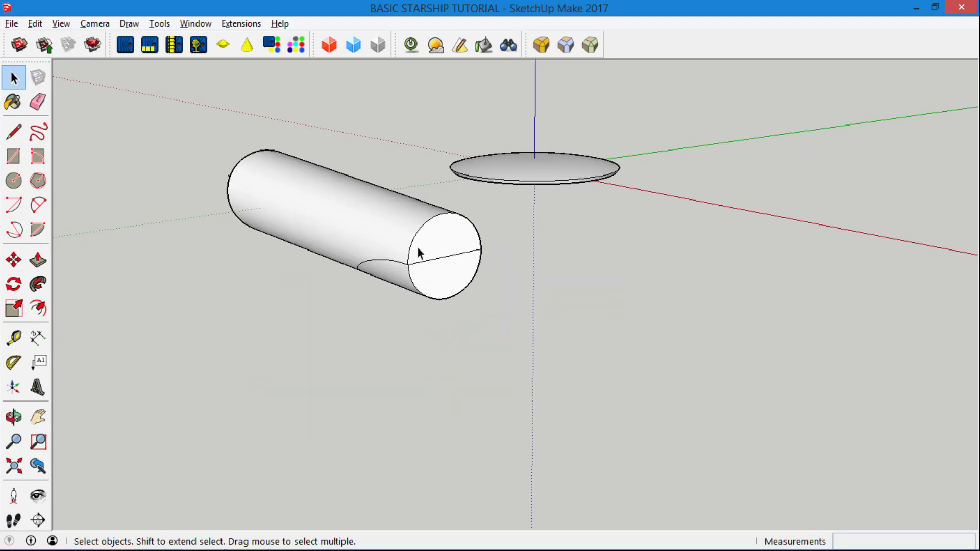
{"action": "scroll", "coordinate": [417, 247], "scroll_direction": "up", "scroll_amount": 2}
Step: Delete the small curved cylinder face, the lower half of the end face and its lower arc
{"action": "left_click", "coordinate": [386, 292]}
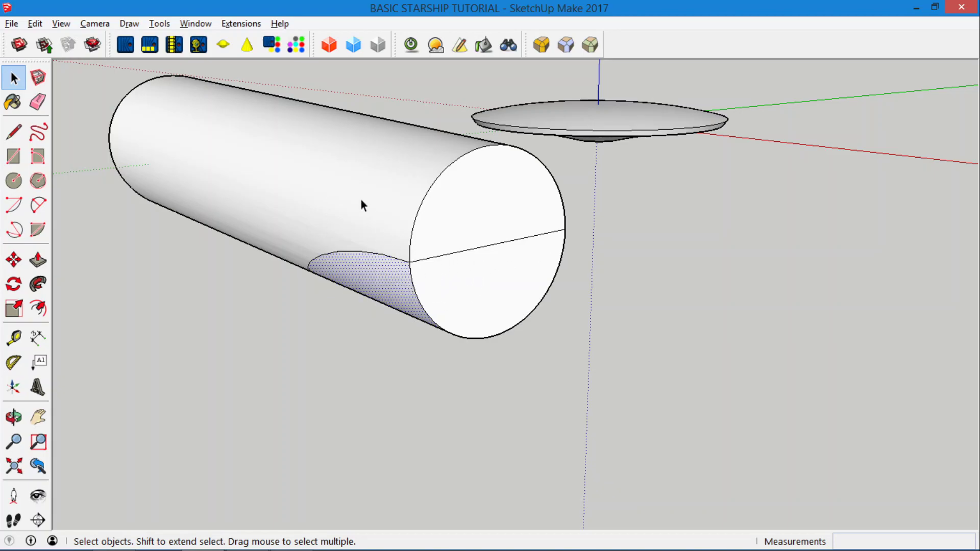
{"action": "key", "text": "Delete"}
{"action": "left_click", "coordinate": [435, 293]}
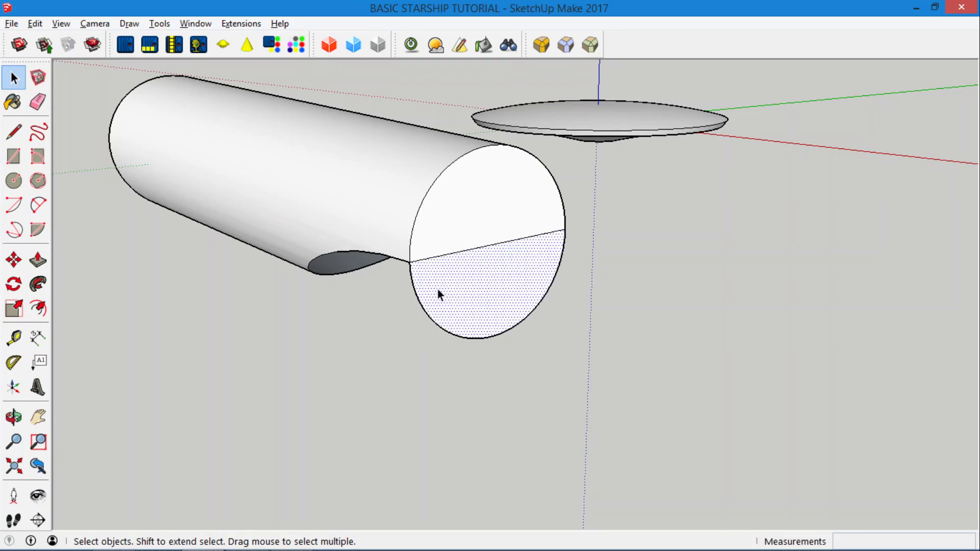
{"action": "key", "text": "Delete"}
{"action": "left_click", "coordinate": [413, 272]}
{"action": "key", "text": "Delete"}
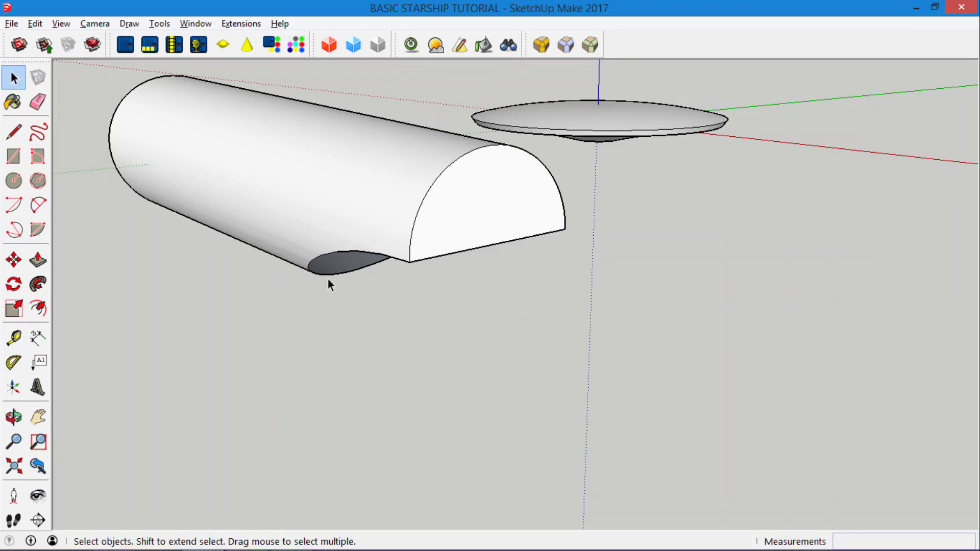
{"action": "left_click", "coordinate": [14, 414]}
Step: Undo the deletions to bring the block back, viewed from above
{"action": "left_click_drag", "start_coordinate": [286, 221], "coordinate": [379, 125]}
{"action": "scroll", "coordinate": [293, 88], "scroll_direction": "up", "scroll_amount": 2}
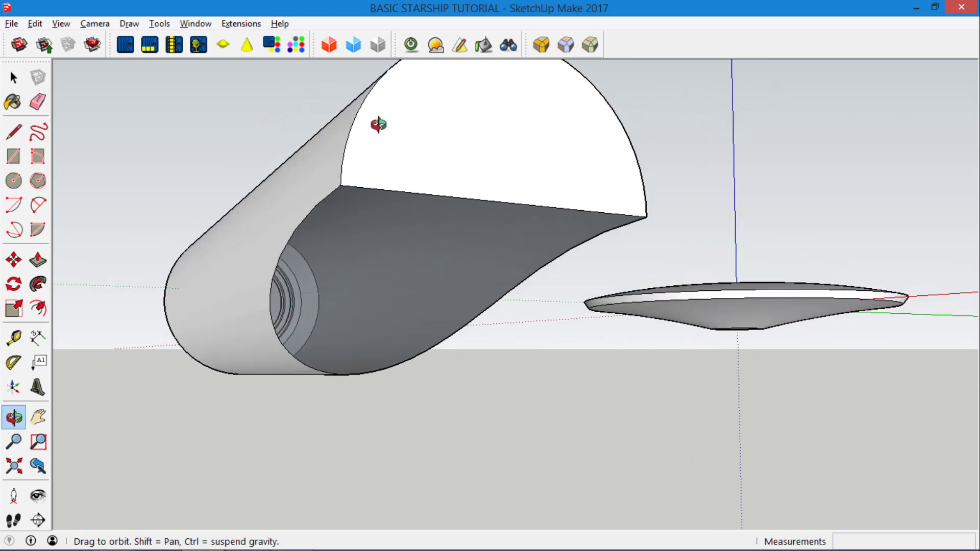
{"action": "key", "text": "ctrl+z"}
{"action": "key", "text": "ctrl+z"}
{"action": "key", "text": "ctrl+z"}
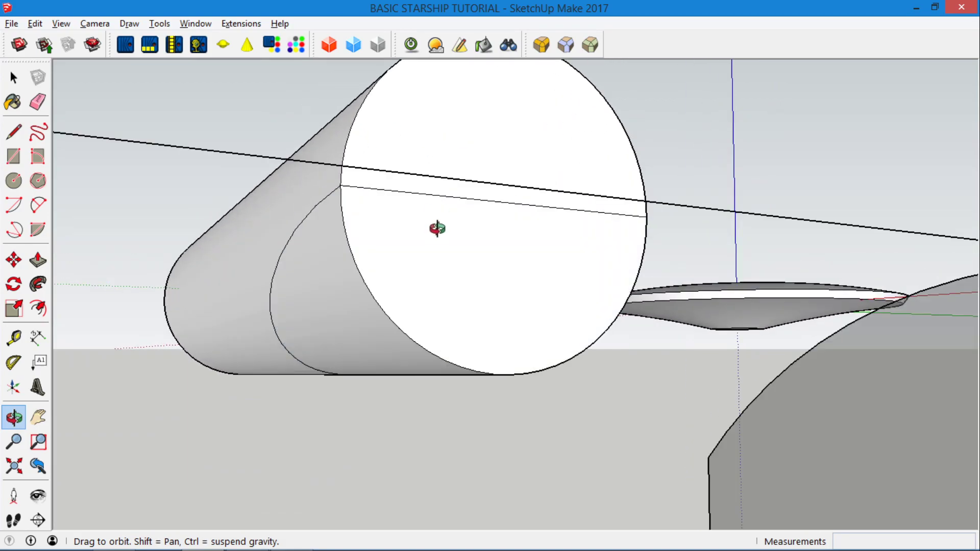
{"action": "left_click_drag", "start_coordinate": [437, 228], "coordinate": [435, 228]}
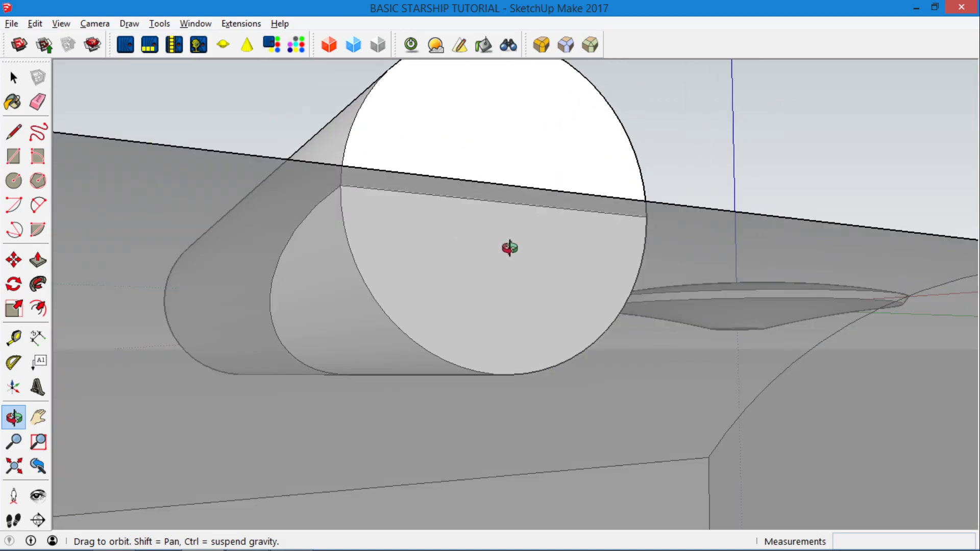
{"action": "left_click_drag", "start_coordinate": [510, 247], "coordinate": [536, 212]}
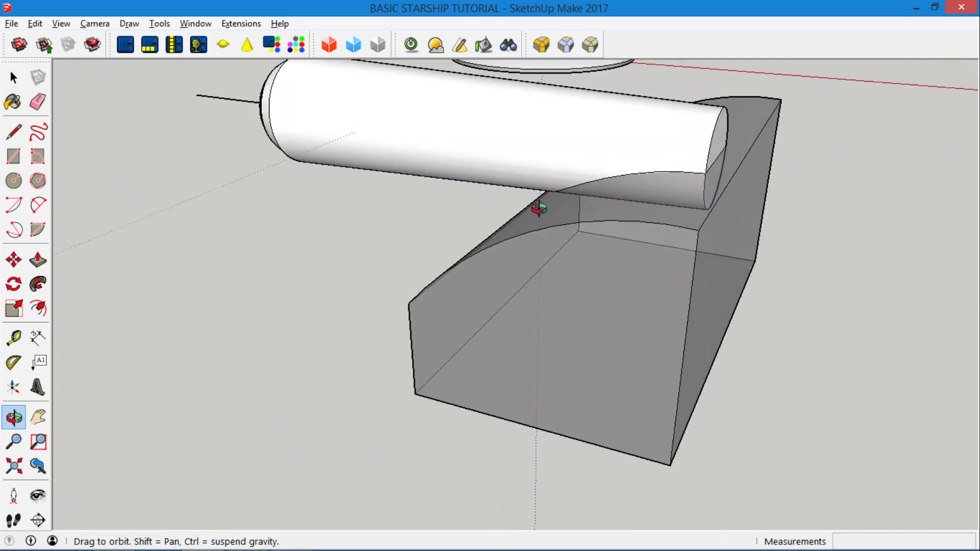
Step: Delete the block's front face and erase its other faces and edges, keeping only the curved sheet
{"action": "left_click", "coordinate": [13, 78]}
{"action": "left_click", "coordinate": [552, 369]}
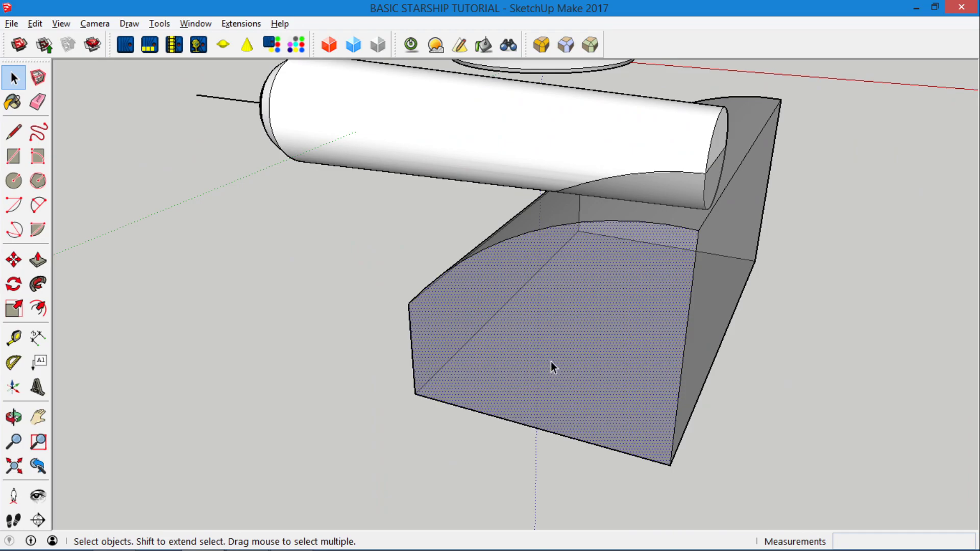
{"action": "key", "text": "Delete"}
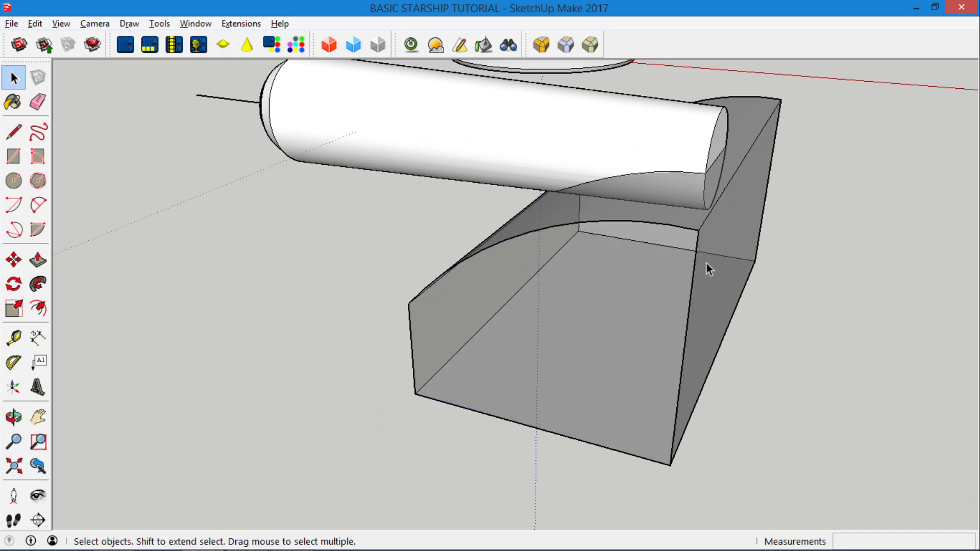
{"action": "left_click", "coordinate": [38, 102]}
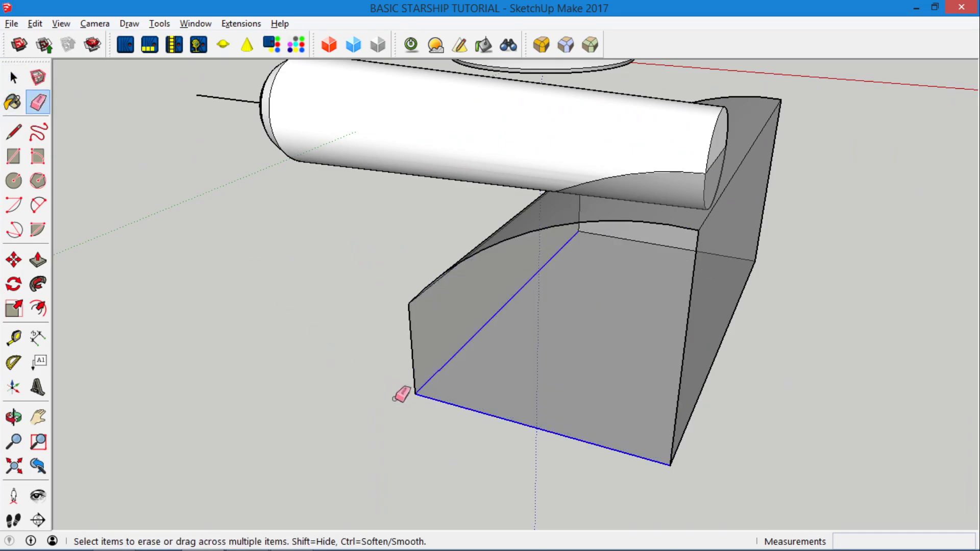
{"action": "left_click_drag", "start_coordinate": [417, 391], "coordinate": [411, 389]}
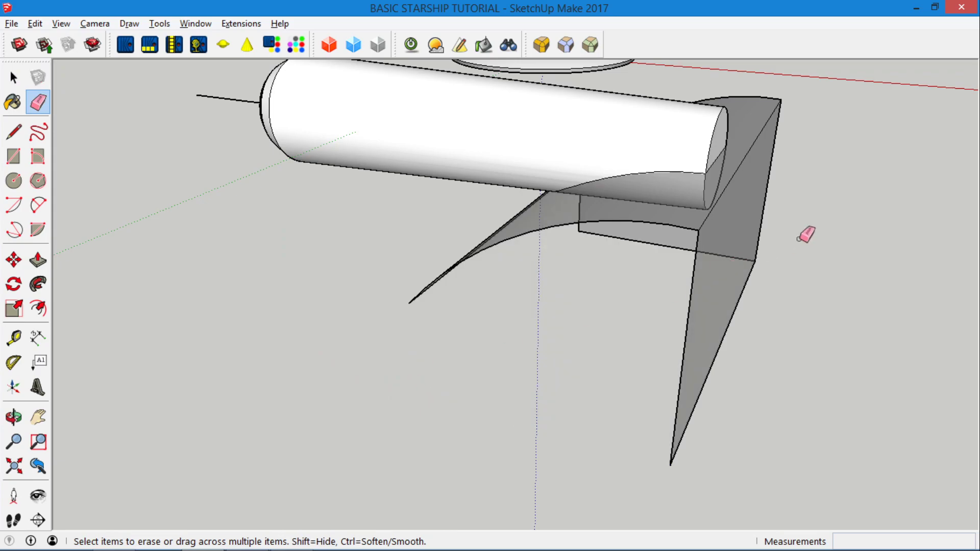
{"action": "mouse_move", "coordinate": [805, 236]}
{"action": "left_mouse_down"}
{"action": "mouse_move", "coordinate": [744, 269]}
{"action": "mouse_move", "coordinate": [691, 263]}
{"action": "left_mouse_up"}
{"action": "left_click_drag", "start_coordinate": [695, 301], "coordinate": [697, 298]}
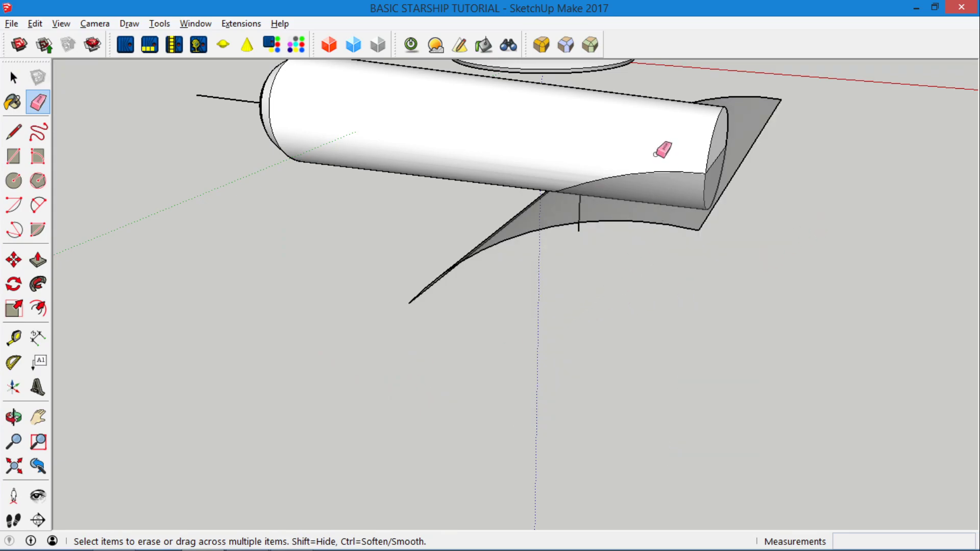
{"action": "scroll", "coordinate": [574, 228], "scroll_direction": "up", "scroll_amount": 6}
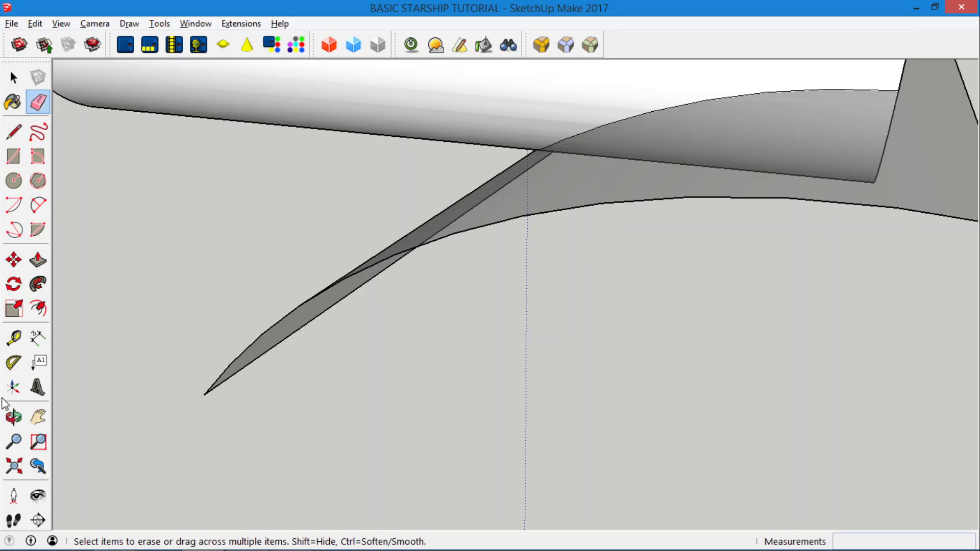
{"action": "left_click", "coordinate": [13, 417]}
{"action": "left_click_drag", "start_coordinate": [271, 339], "coordinate": [843, 79]}
{"action": "left_click_drag", "start_coordinate": [219, 306], "coordinate": [188, 150]}
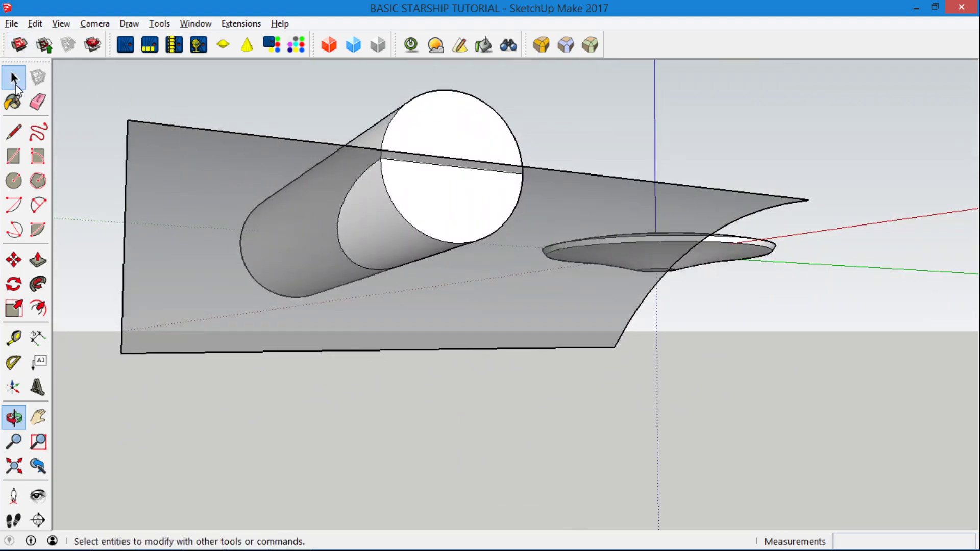
Step: Delete the cylinder's inner end face and the lower half of the end circle
{"action": "left_click", "coordinate": [14, 79]}
{"action": "left_click", "coordinate": [389, 244]}
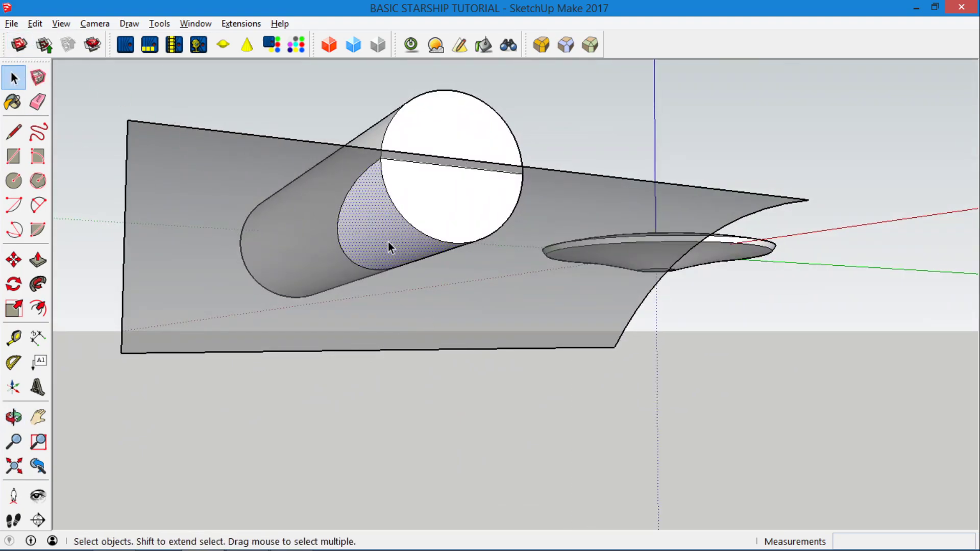
{"action": "key", "text": "Delete"}
{"action": "left_click", "coordinate": [449, 216]}
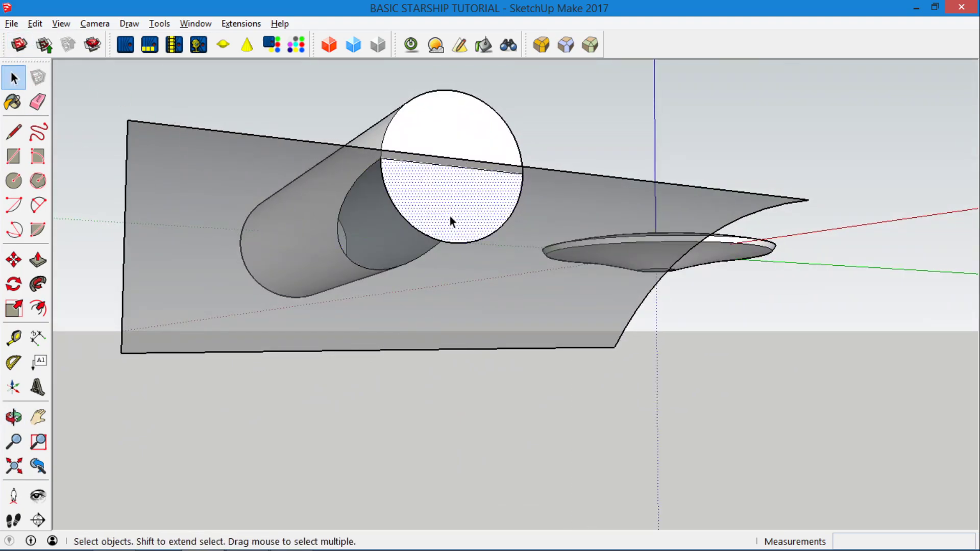
{"action": "left_click", "coordinate": [397, 207]}
{"action": "key", "text": "Delete"}
Step: Delete the large curved sheet face and its leftover outline edges
{"action": "left_click", "coordinate": [262, 219]}
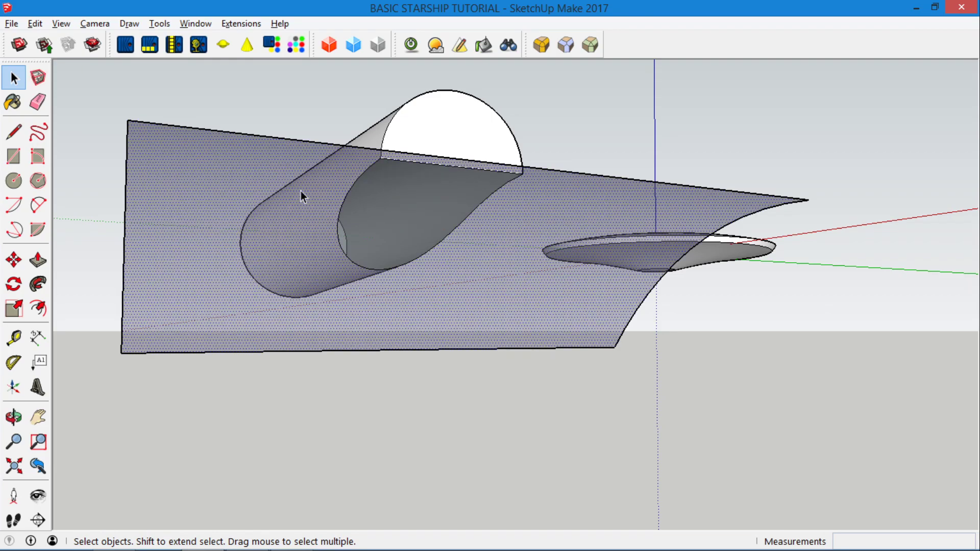
{"action": "scroll", "coordinate": [301, 191], "scroll_direction": "up", "scroll_amount": 4}
{"action": "left_click", "coordinate": [436, 228]}
{"action": "left_click", "coordinate": [226, 211]}
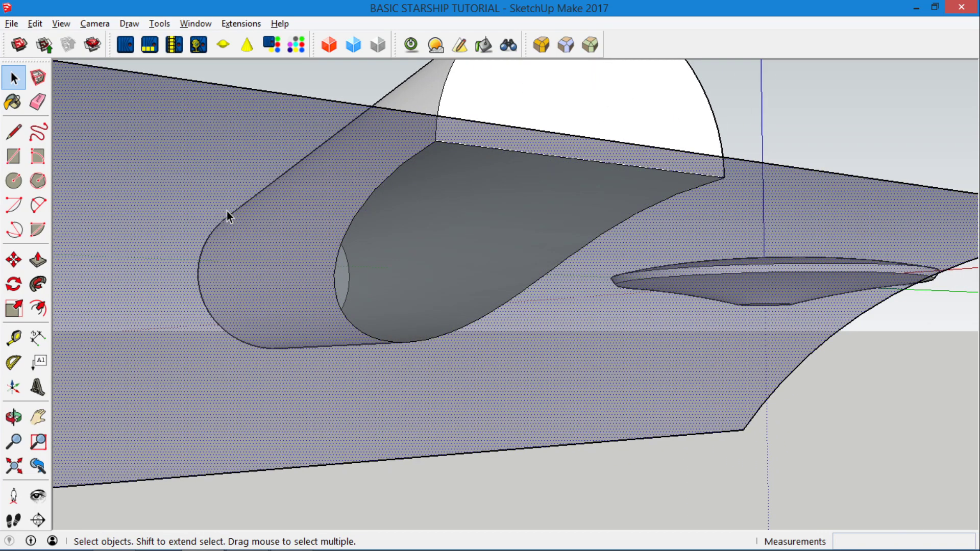
{"action": "key", "text": "Delete"}
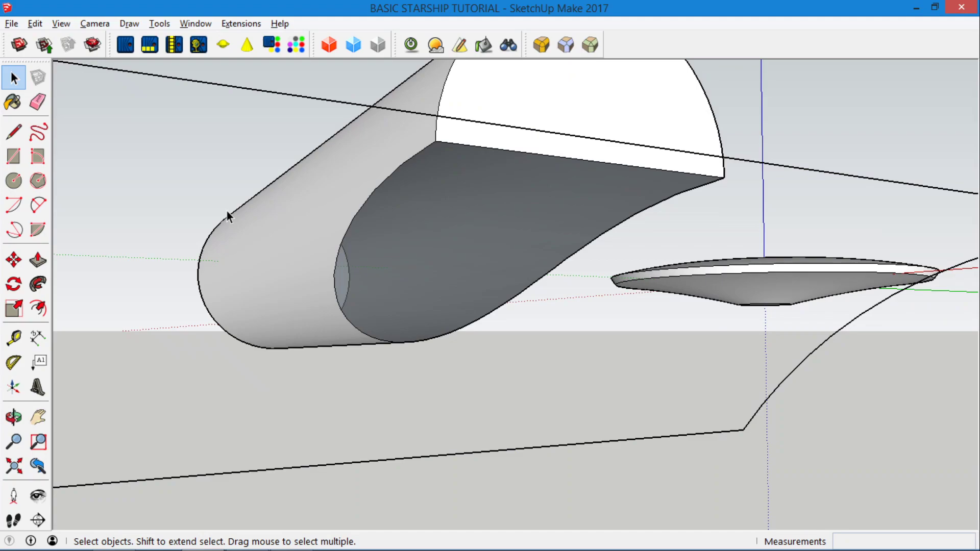
{"action": "triple_click", "coordinate": [317, 99]}
{"action": "key", "text": "Delete"}
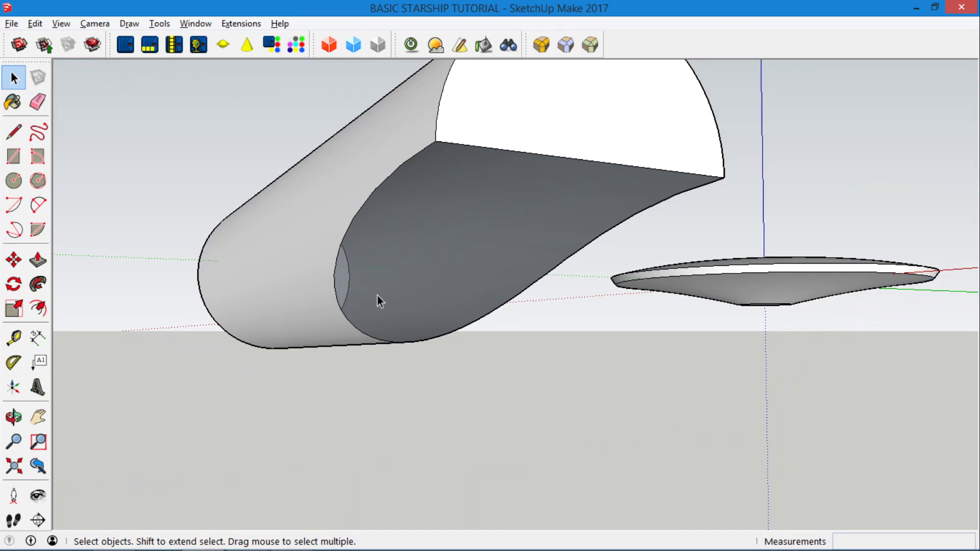
{"action": "left_click", "coordinate": [379, 292]}
{"action": "left_click", "coordinate": [12, 102]}
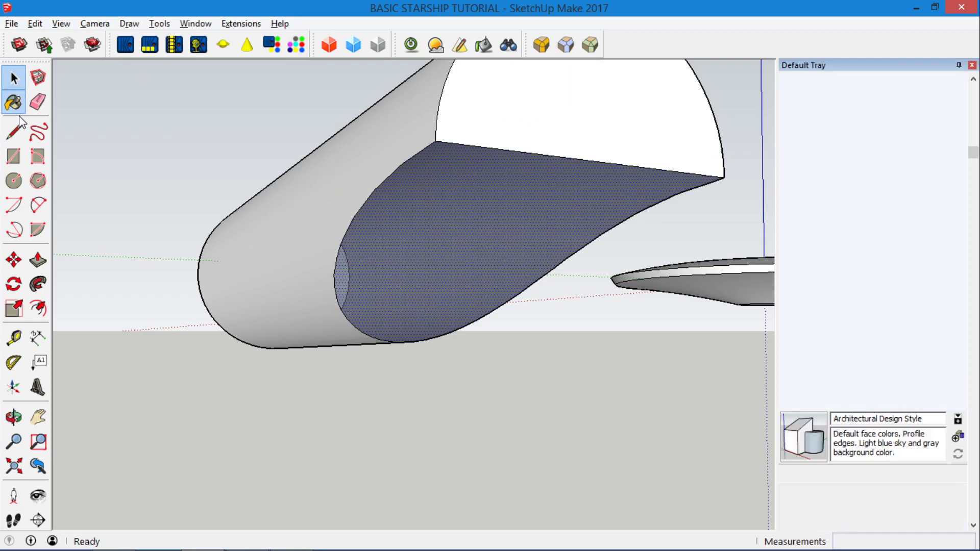
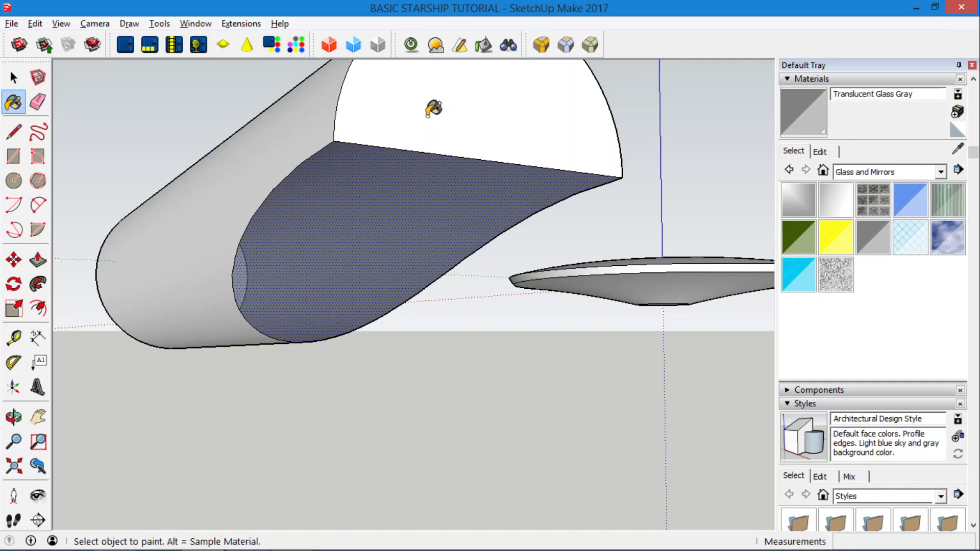
Step: Sample the Default material from the white face and paint the hull's dark cut face
{"action": "key", "text": "alt"}
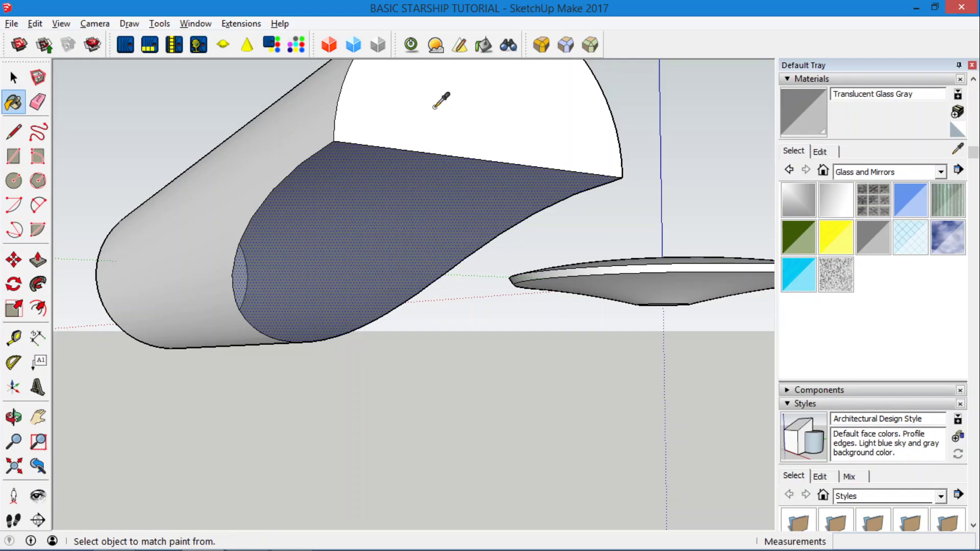
{"action": "left_click", "coordinate": [434, 106], "text": "alt"}
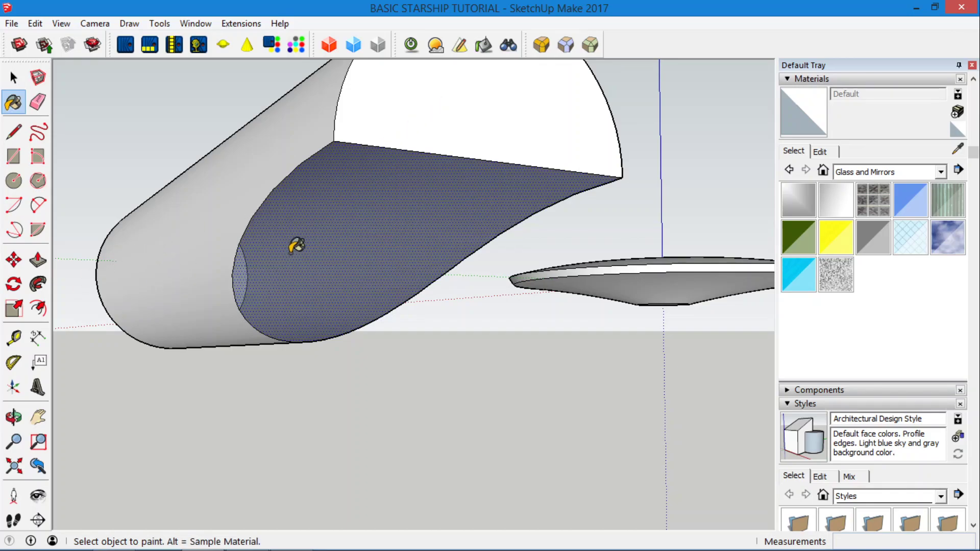
{"action": "left_click", "coordinate": [335, 257]}
{"action": "right_click", "coordinate": [344, 234]}
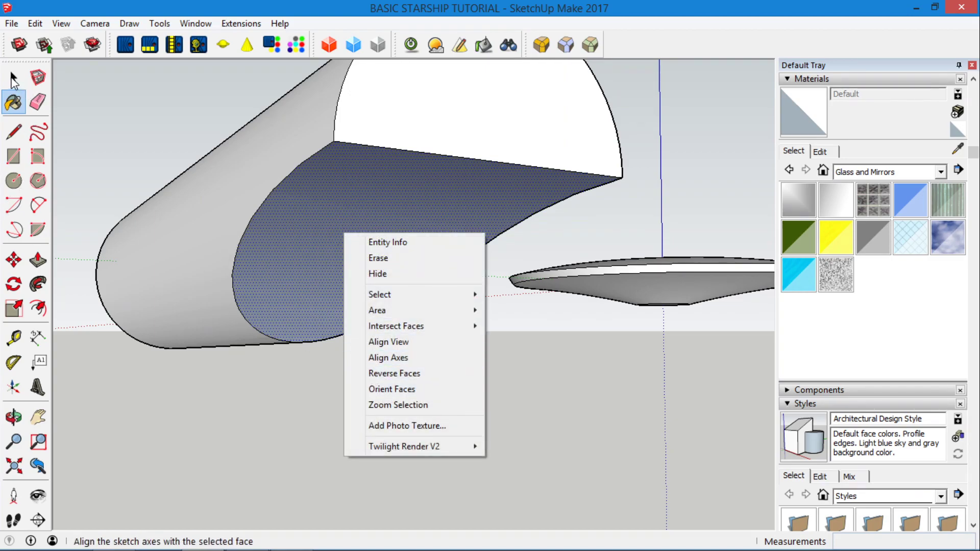
{"action": "key", "text": "Escape"}
{"action": "key", "text": "space"}
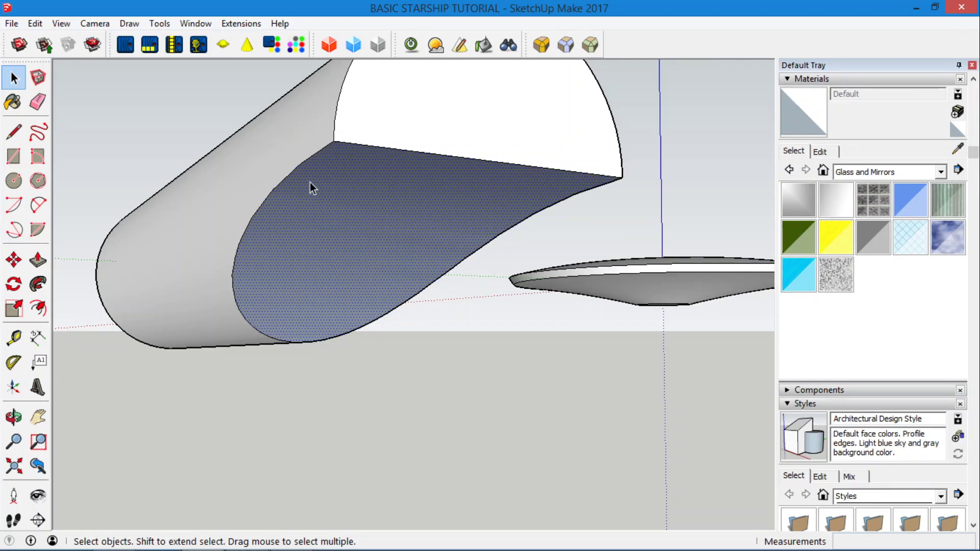
Step: Reverse the hull's cut face so its front shows, then repaint it with Default
{"action": "left_click", "coordinate": [14, 417]}
{"action": "left_click_drag", "start_coordinate": [388, 240], "coordinate": [296, 194]}
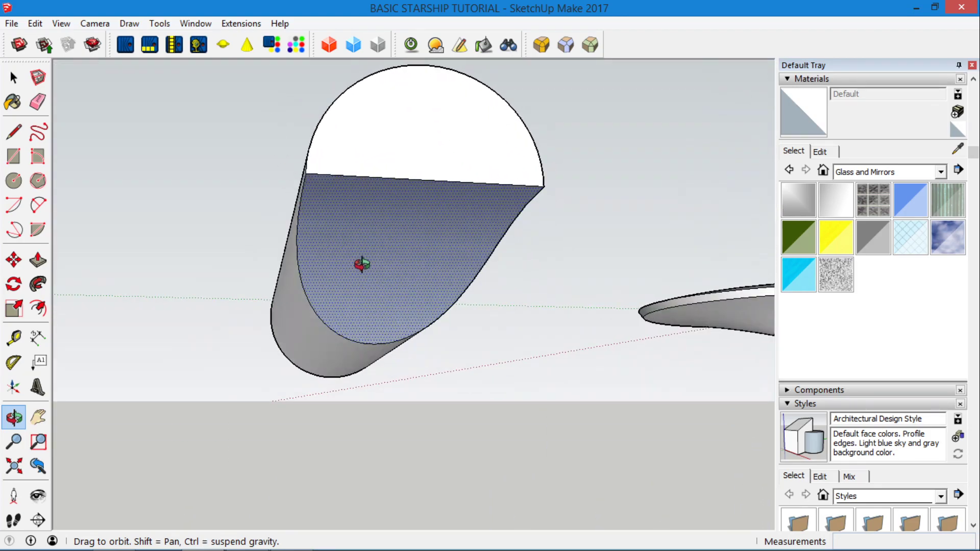
{"action": "left_click", "coordinate": [14, 78]}
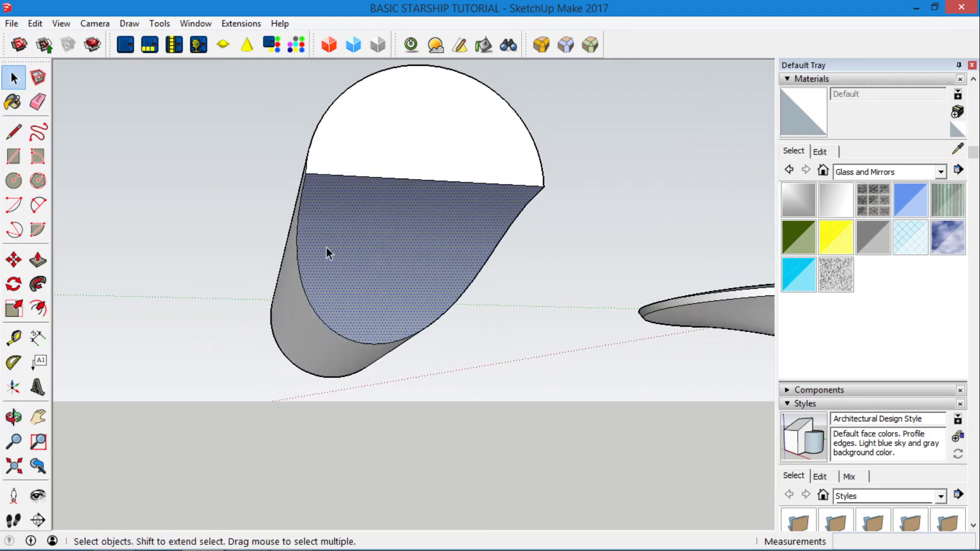
{"action": "right_click", "coordinate": [366, 237]}
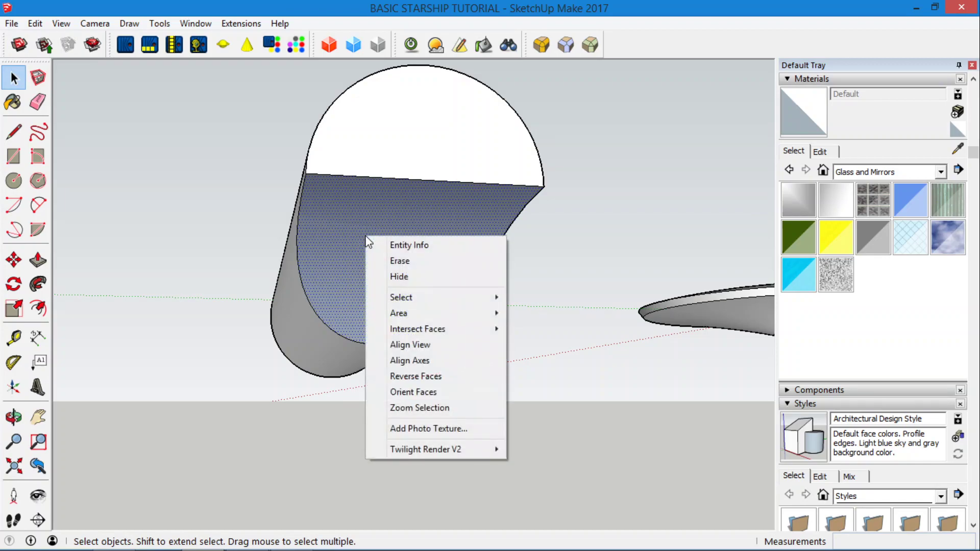
{"action": "left_click", "coordinate": [403, 378]}
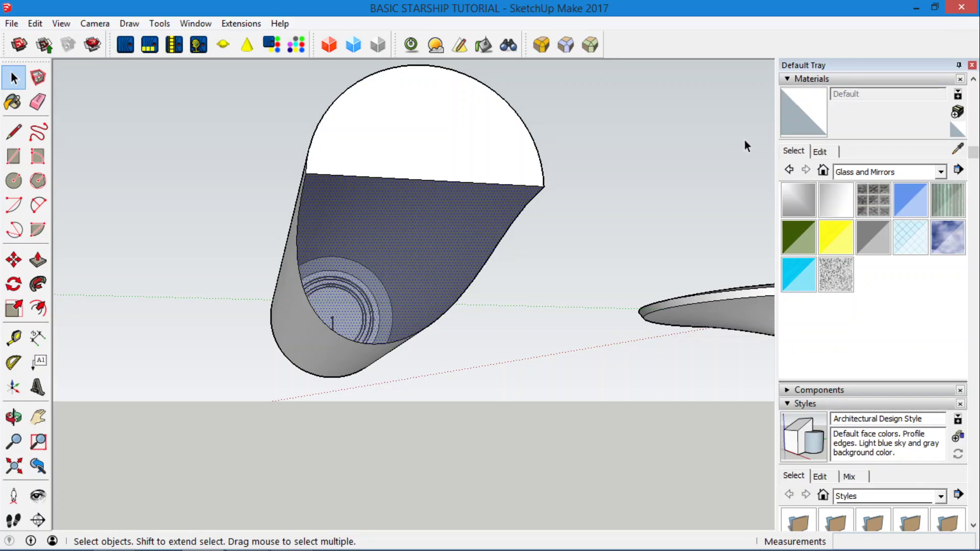
{"action": "left_click", "coordinate": [792, 122]}
{"action": "left_click", "coordinate": [374, 305]}
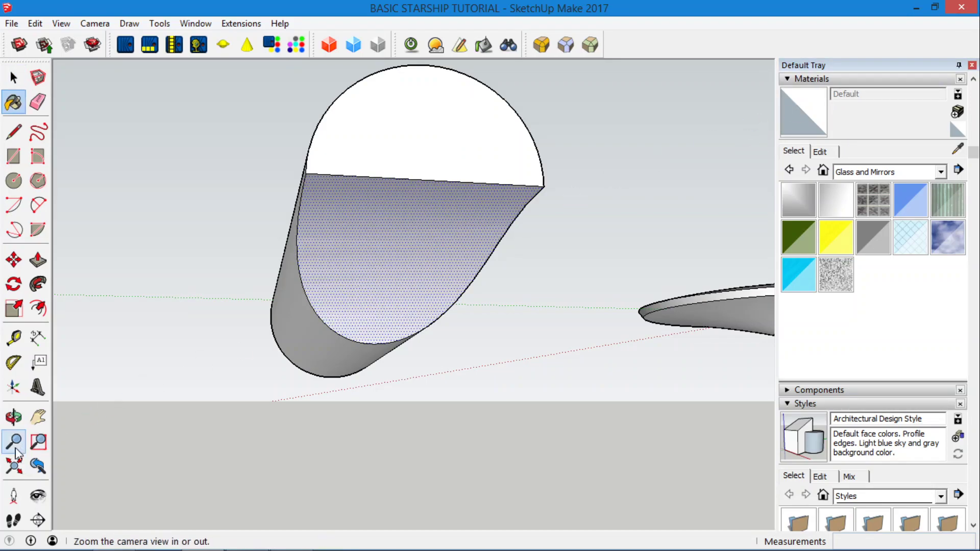
{"action": "left_click", "coordinate": [13, 418]}
{"action": "left_click_drag", "start_coordinate": [412, 240], "coordinate": [455, 231]}
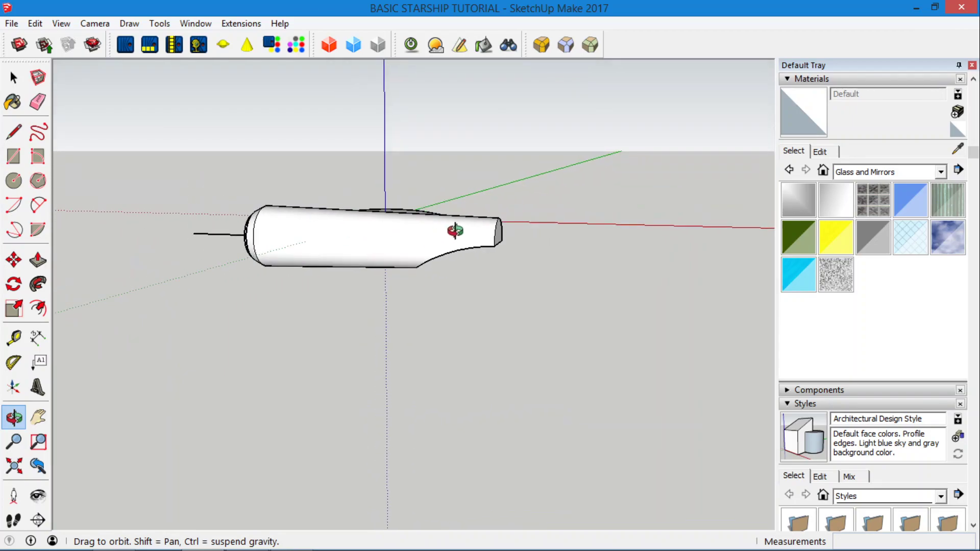
Step: From a raised view, draw a large rectangle on the ground below the disc
{"action": "scroll", "coordinate": [455, 231], "scroll_direction": "up", "scroll_amount": 2}
{"action": "scroll", "coordinate": [485, 210], "scroll_direction": "down", "scroll_amount": 3}
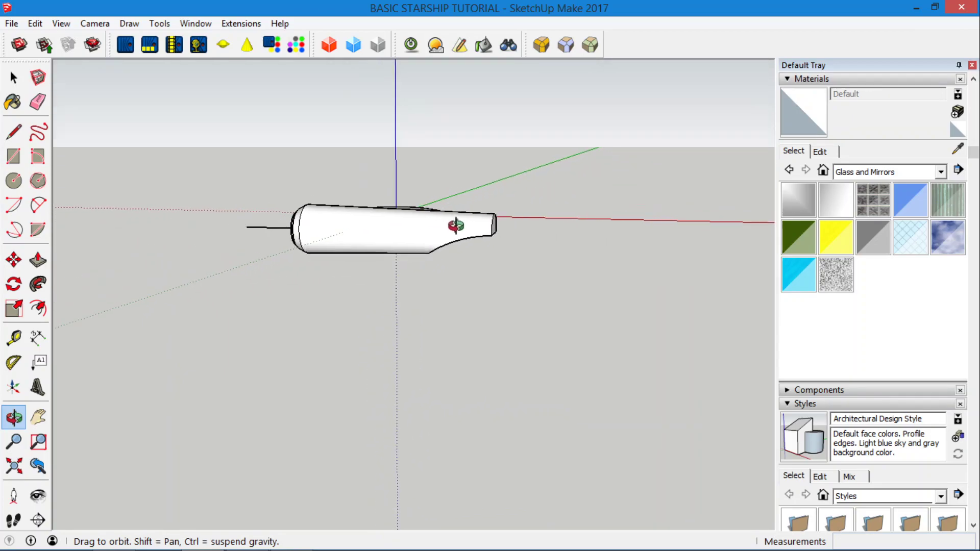
{"action": "left_click_drag", "start_coordinate": [481, 217], "coordinate": [357, 245]}
{"action": "left_click", "coordinate": [12, 157]}
{"action": "left_click", "coordinate": [234, 280]}
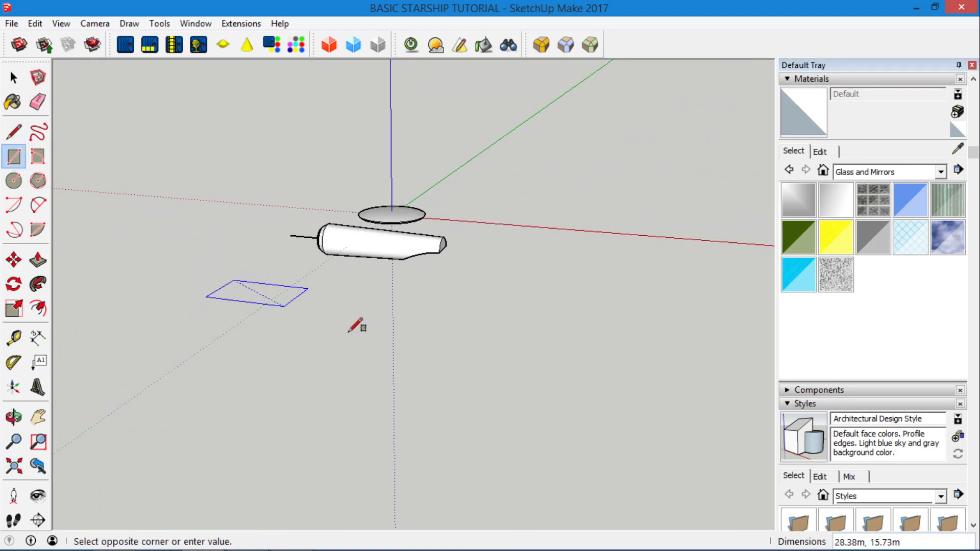
{"action": "left_click", "coordinate": [517, 373]}
Step: Pull the rectangle up into a tall box and select its front face
{"action": "left_click", "coordinate": [37, 156]}
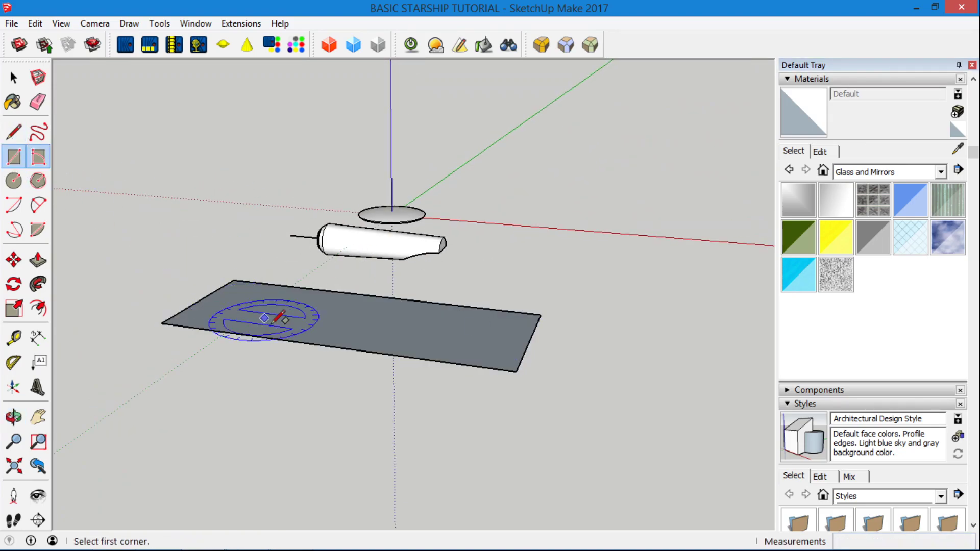
{"action": "left_click", "coordinate": [38, 260]}
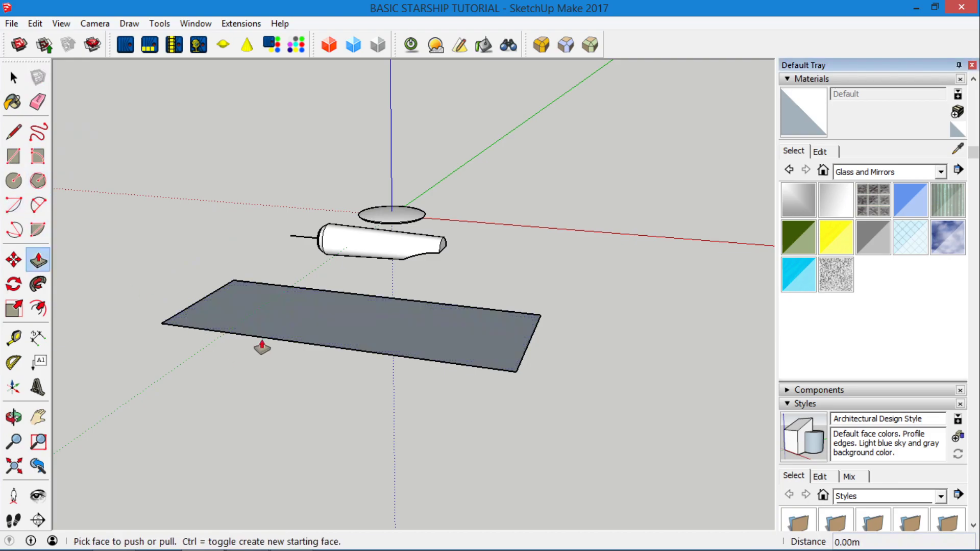
{"action": "left_click_drag", "start_coordinate": [265, 342], "coordinate": [262, 239]}
{"action": "left_click", "coordinate": [13, 78]}
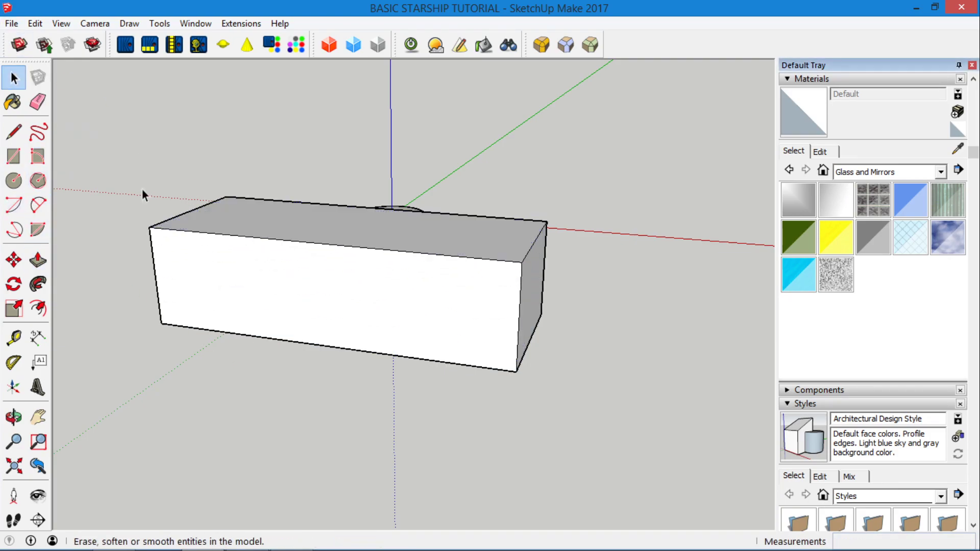
{"action": "left_click", "coordinate": [353, 314]}
Step: Undo the box, paste the copied face in place, and paint it Translucent Glass Gray
{"action": "key", "text": "ctrl+z"}
{"action": "key", "text": "ctrl+z"}
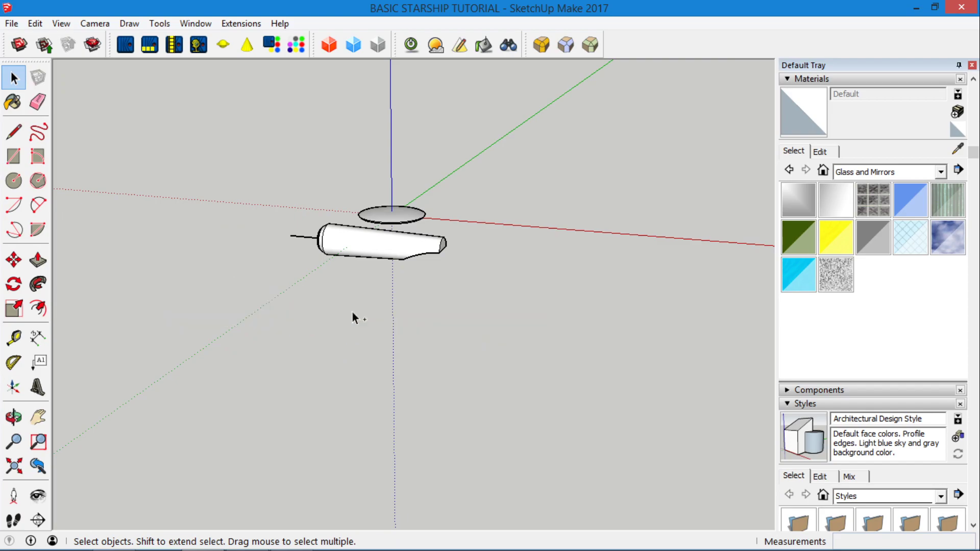
{"action": "left_click", "coordinate": [35, 23]}
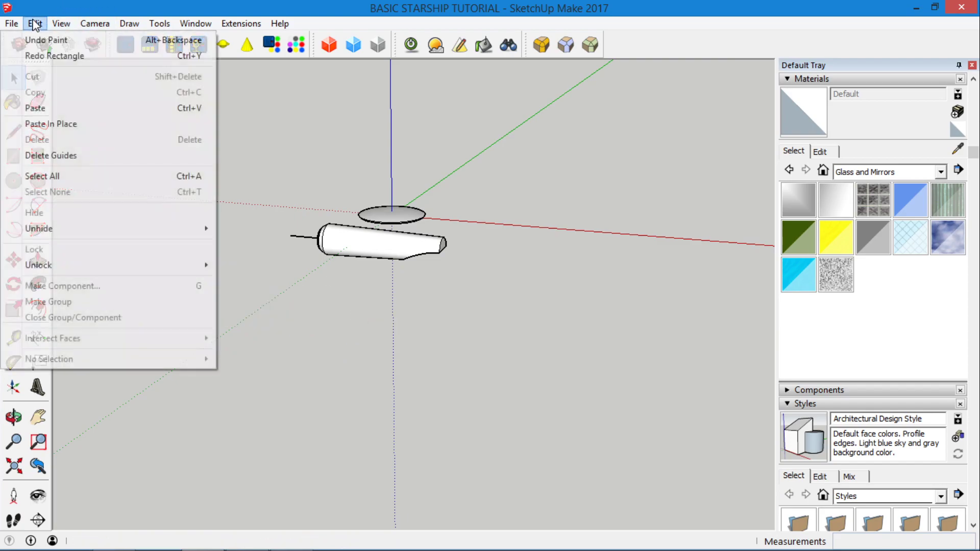
{"action": "left_click", "coordinate": [70, 124]}
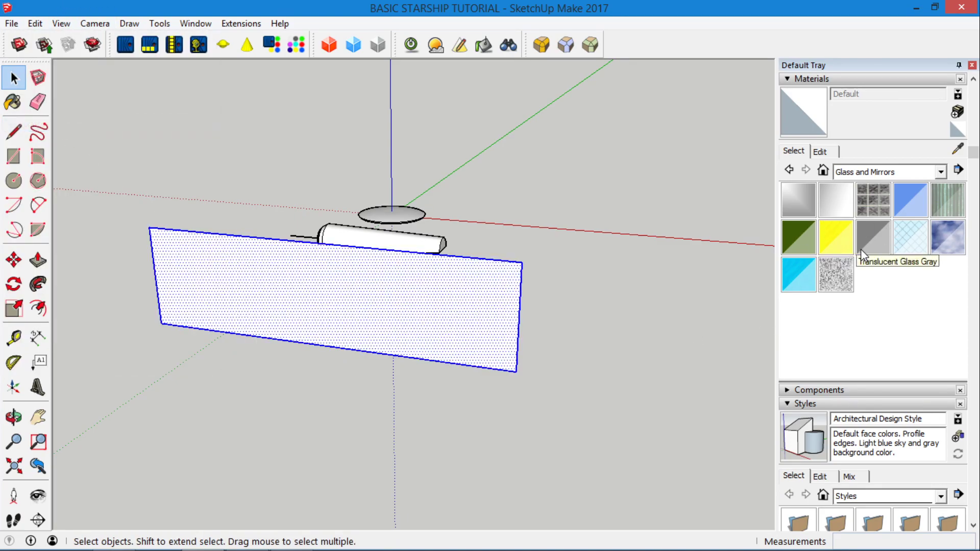
{"action": "left_click", "coordinate": [871, 240]}
{"action": "left_click", "coordinate": [393, 304]}
Step: Switch the camera to parallel projection and the Front standard view
{"action": "left_click", "coordinate": [95, 23]}
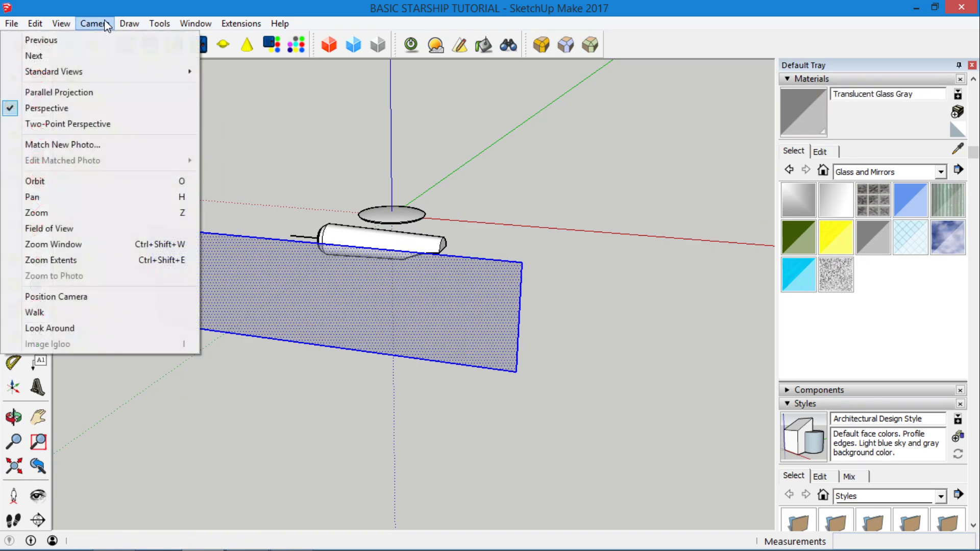
{"action": "left_click", "coordinate": [116, 90]}
{"action": "left_click", "coordinate": [94, 23]}
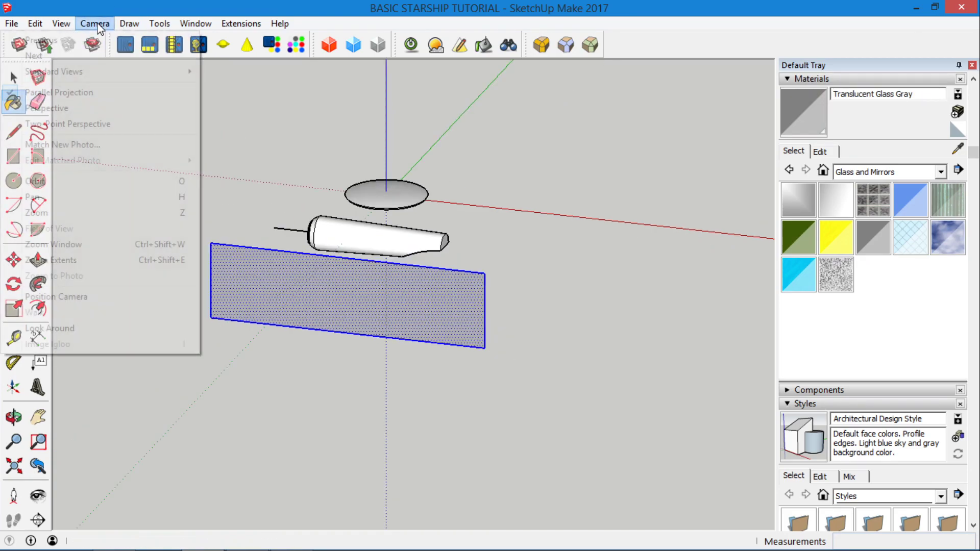
{"action": "mouse_move", "coordinate": [174, 71]}
{"action": "left_click", "coordinate": [230, 102]}
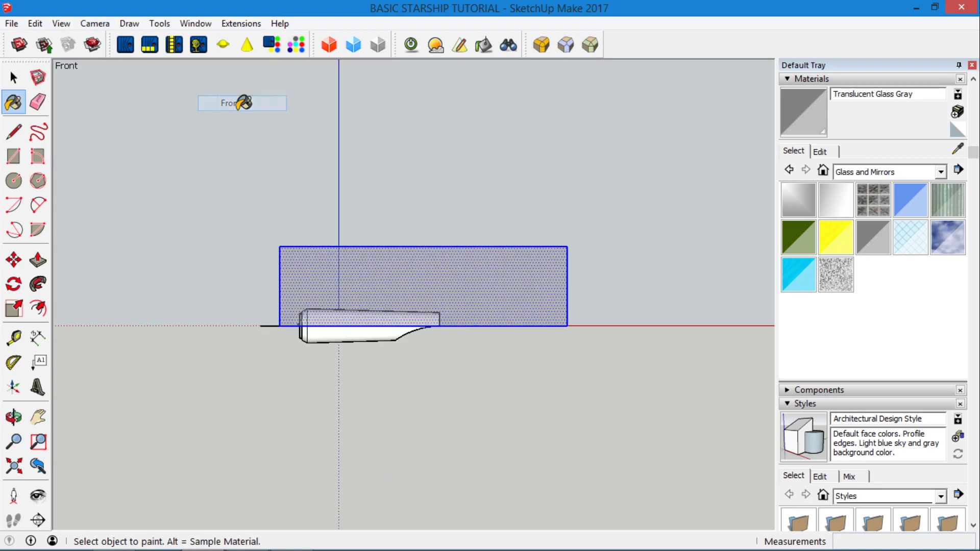
Step: Move the glass plane down 2.09m
{"action": "left_click", "coordinate": [13, 78]}
{"action": "scroll", "coordinate": [403, 322], "scroll_direction": "up", "scroll_amount": 3}
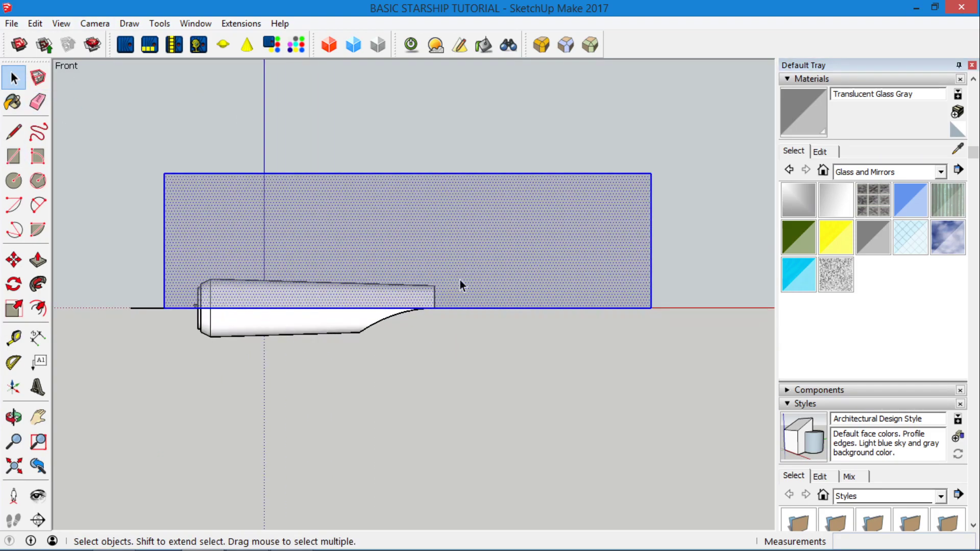
{"action": "scroll", "coordinate": [337, 290], "scroll_direction": "up", "scroll_amount": 2}
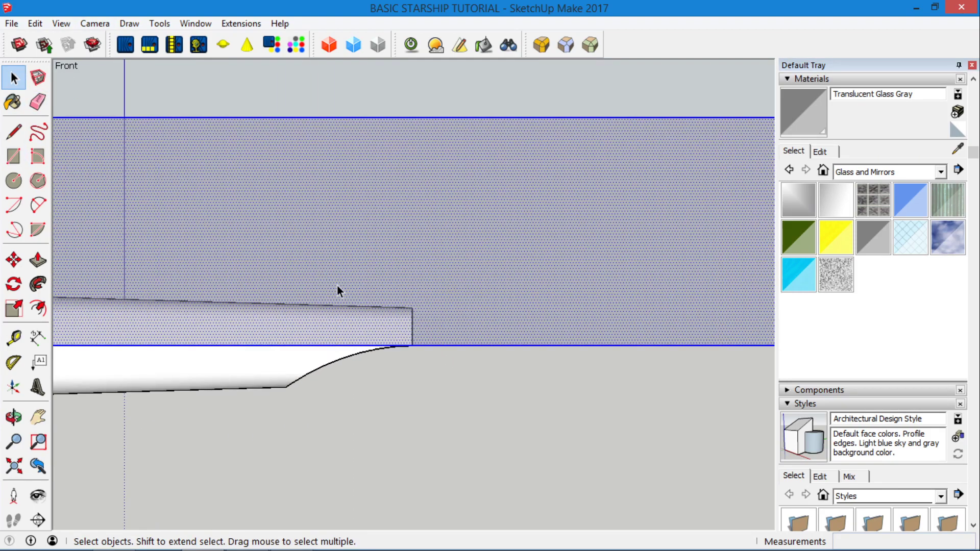
{"action": "left_click", "coordinate": [13, 260]}
{"action": "left_click", "coordinate": [321, 194]}
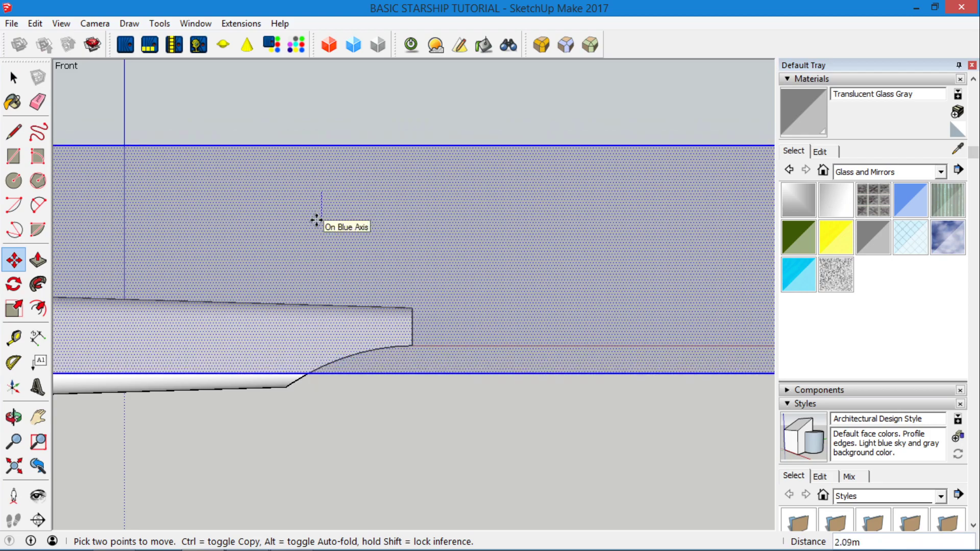
{"action": "left_click", "coordinate": [316, 220]}
Step: Turn on Hidden Geometry to show the model's hidden edges
{"action": "left_click", "coordinate": [61, 23]}
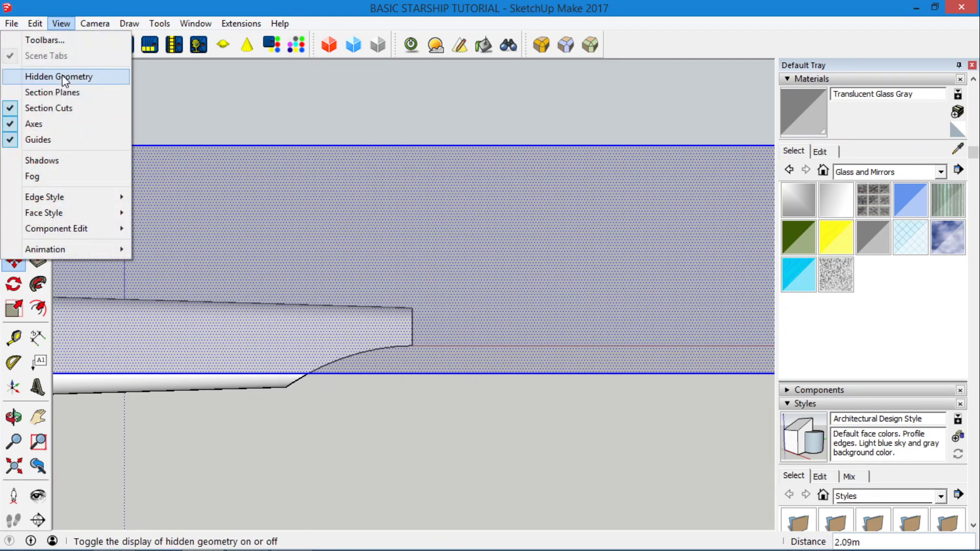
{"action": "left_click", "coordinate": [60, 77]}
{"action": "scroll", "coordinate": [388, 337], "scroll_direction": "up", "scroll_amount": 3}
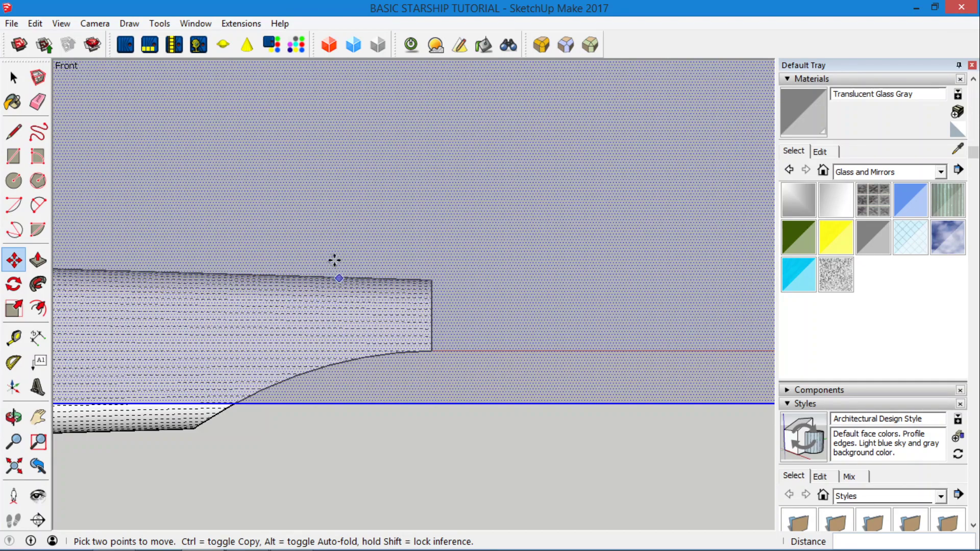
{"action": "left_click", "coordinate": [13, 132]}
{"action": "scroll", "coordinate": [414, 312], "scroll_direction": "up", "scroll_amount": 3}
{"action": "scroll", "coordinate": [415, 311], "scroll_direction": "up", "scroll_amount": 5}
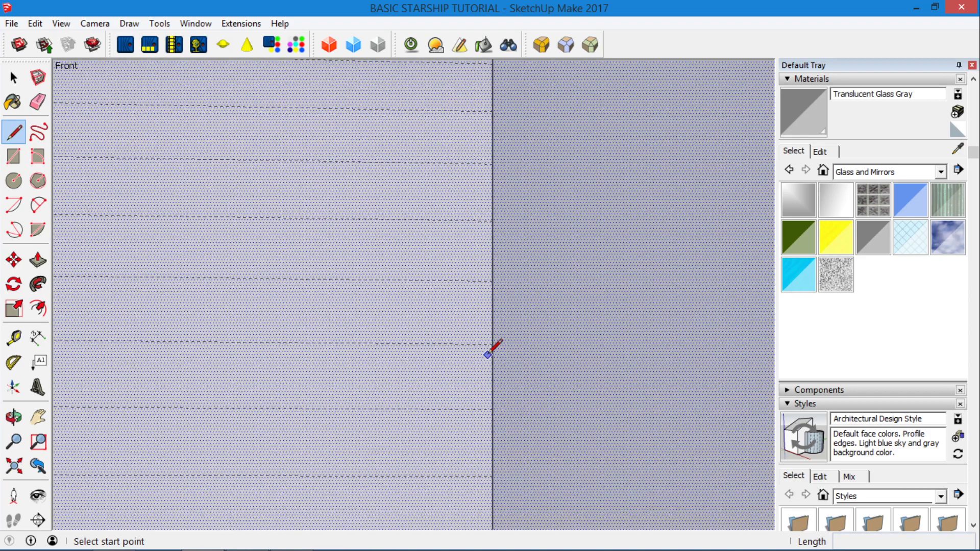
{"action": "scroll", "coordinate": [348, 365], "scroll_direction": "down", "scroll_amount": 3}
{"action": "scroll", "coordinate": [348, 368], "scroll_direction": "down", "scroll_amount": 5}
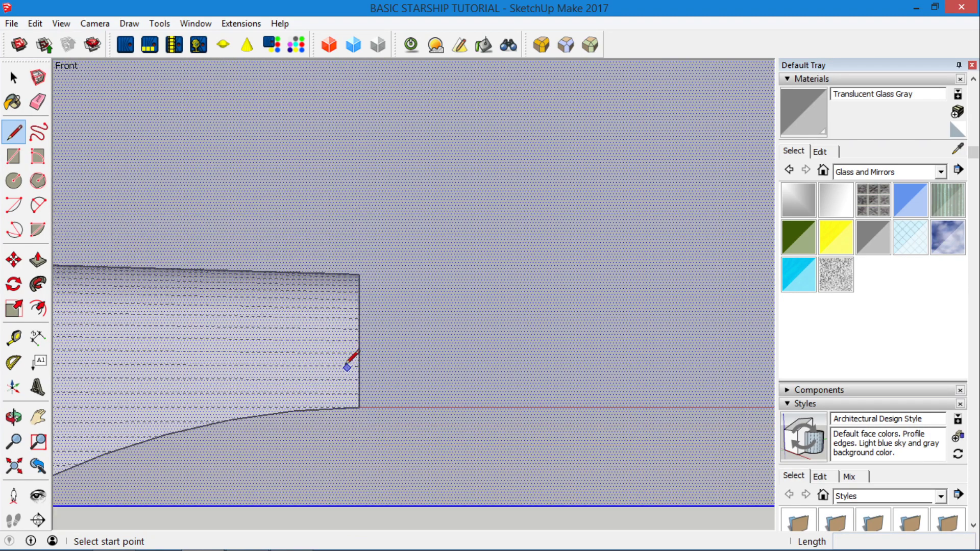
Step: Draw a straight edge across the cockpit dome from its left side
{"action": "left_click", "coordinate": [13, 417]}
{"action": "left_click_drag", "start_coordinate": [389, 409], "coordinate": [205, 392]}
{"action": "scroll", "coordinate": [293, 388], "scroll_direction": "up", "scroll_amount": 8}
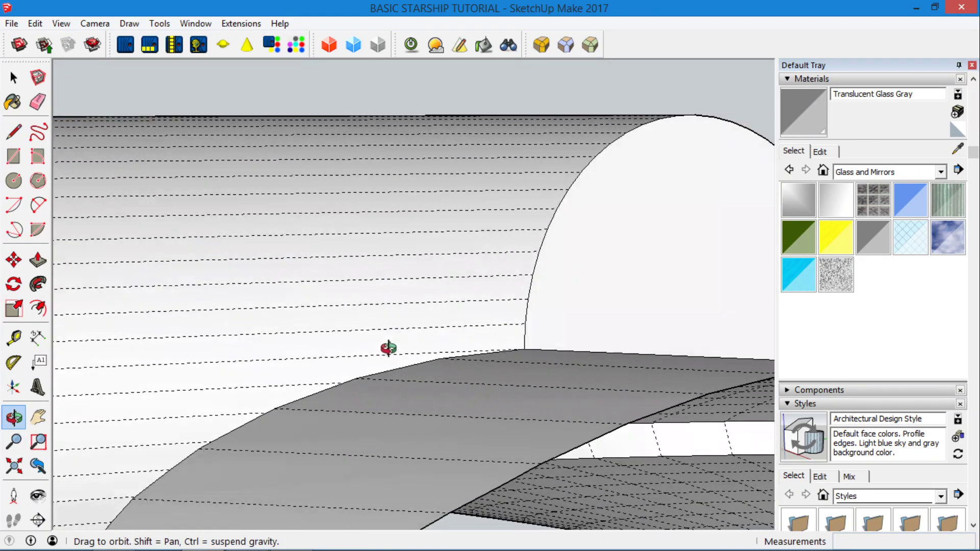
{"action": "left_click_drag", "start_coordinate": [389, 348], "coordinate": [377, 349]}
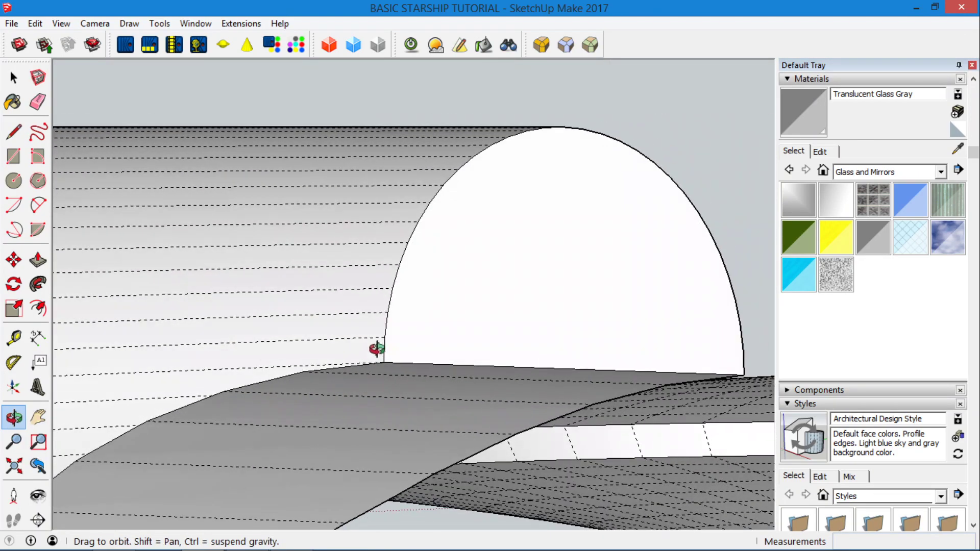
{"action": "left_click", "coordinate": [13, 131]}
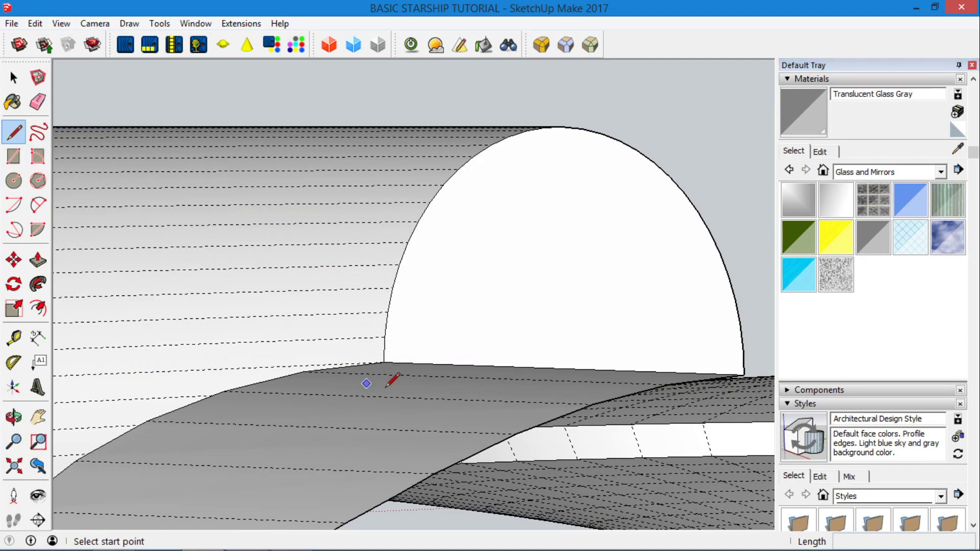
{"action": "left_click", "coordinate": [387, 312]}
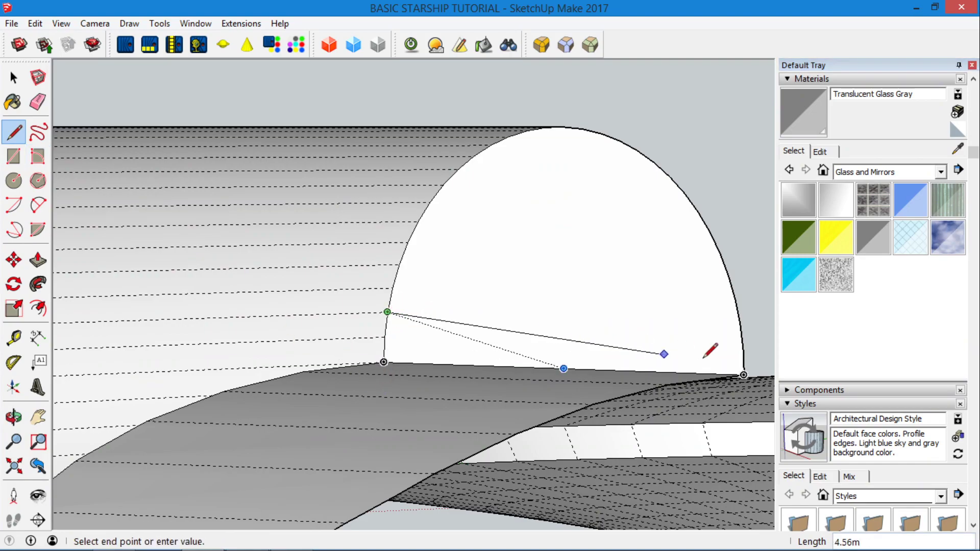
{"action": "left_click", "coordinate": [741, 325]}
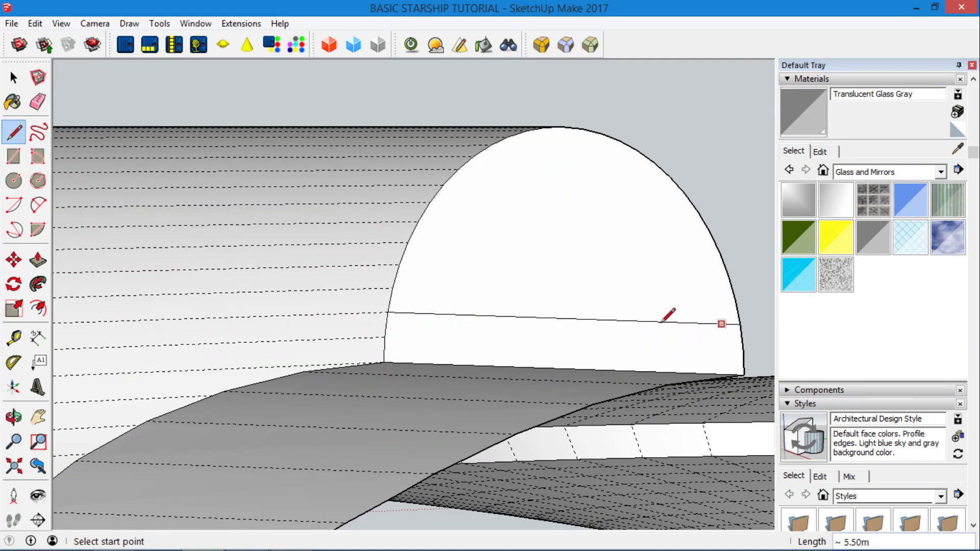
{"action": "left_click", "coordinate": [387, 312]}
{"action": "scroll", "coordinate": [569, 311], "scroll_direction": "down", "scroll_amount": 5}
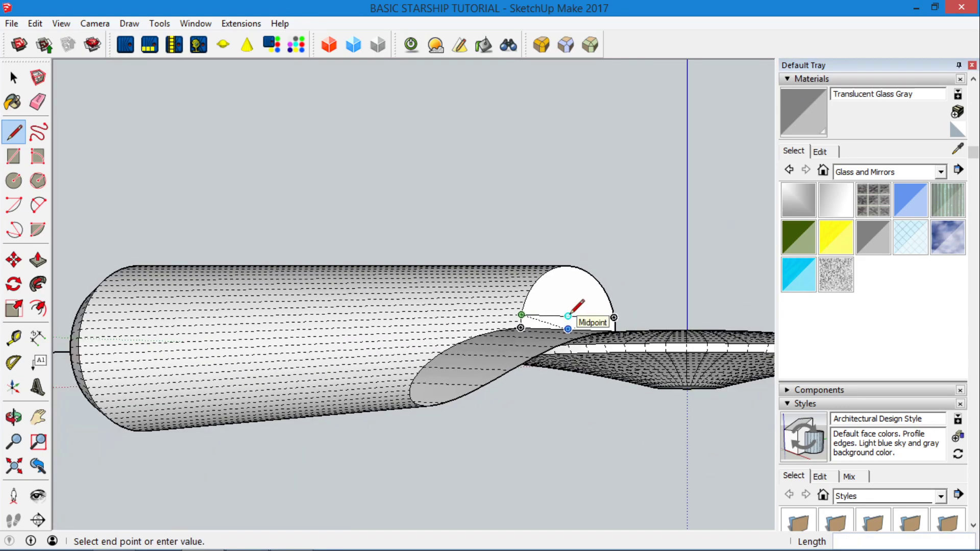
{"action": "scroll", "coordinate": [569, 315], "scroll_direction": "down", "scroll_amount": 6}
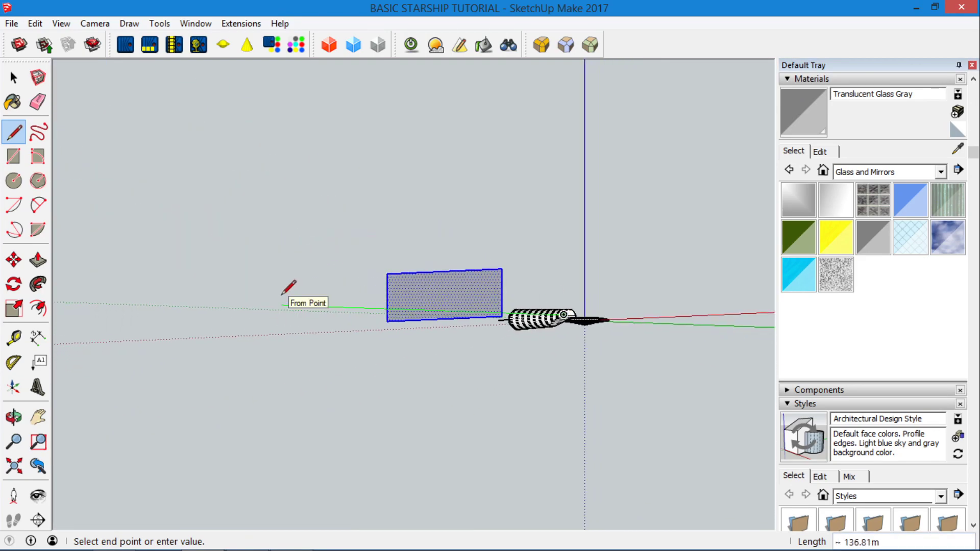
Step: Draw an edge from the intersection on the rectangle to its right side
{"action": "left_click", "coordinate": [14, 417]}
{"action": "left_click_drag", "start_coordinate": [485, 281], "coordinate": [429, 284]}
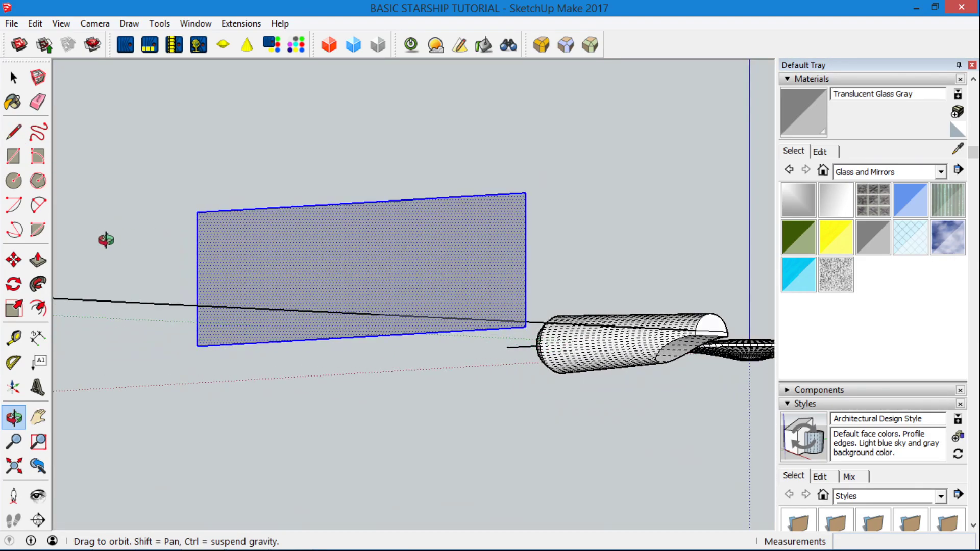
{"action": "left_click", "coordinate": [14, 131]}
{"action": "left_click", "coordinate": [54, 284]}
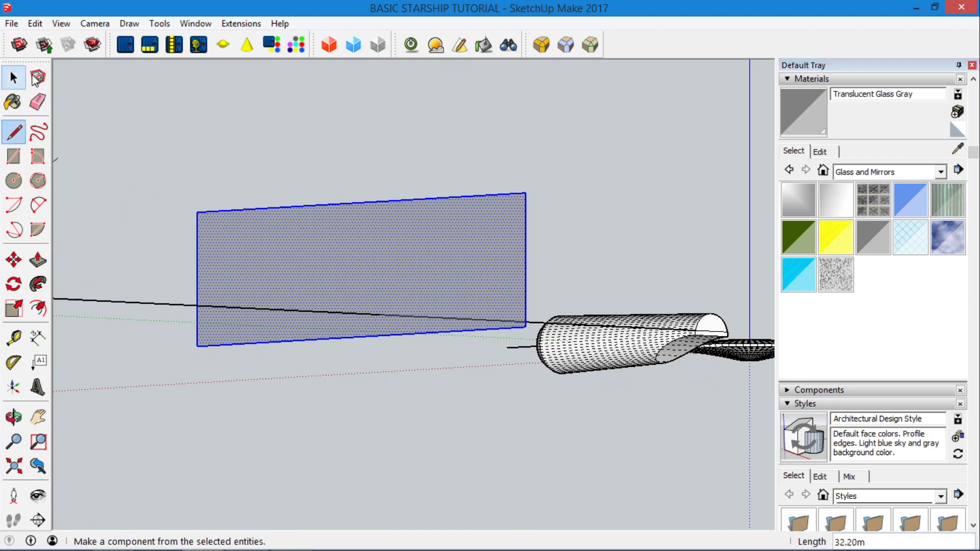
{"action": "left_click", "coordinate": [14, 78]}
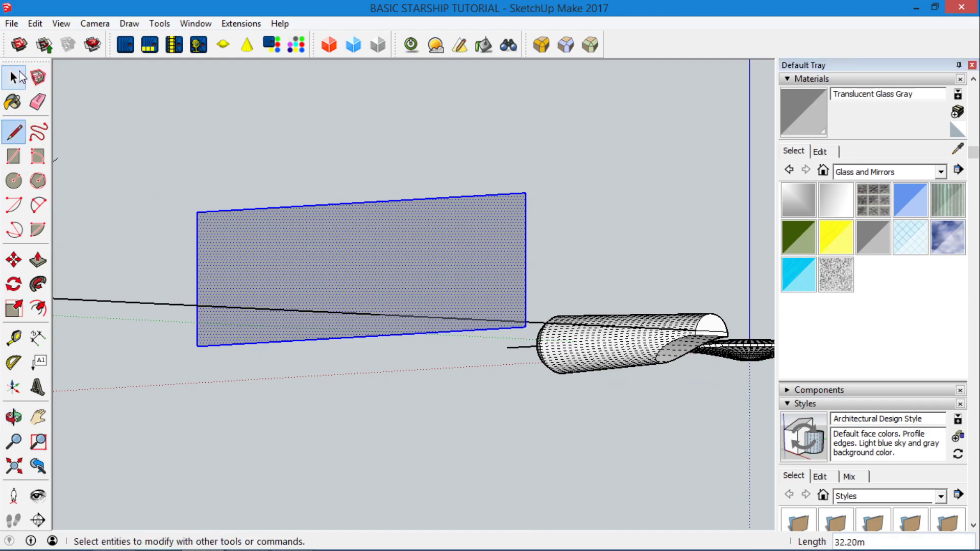
{"action": "left_click", "coordinate": [14, 132]}
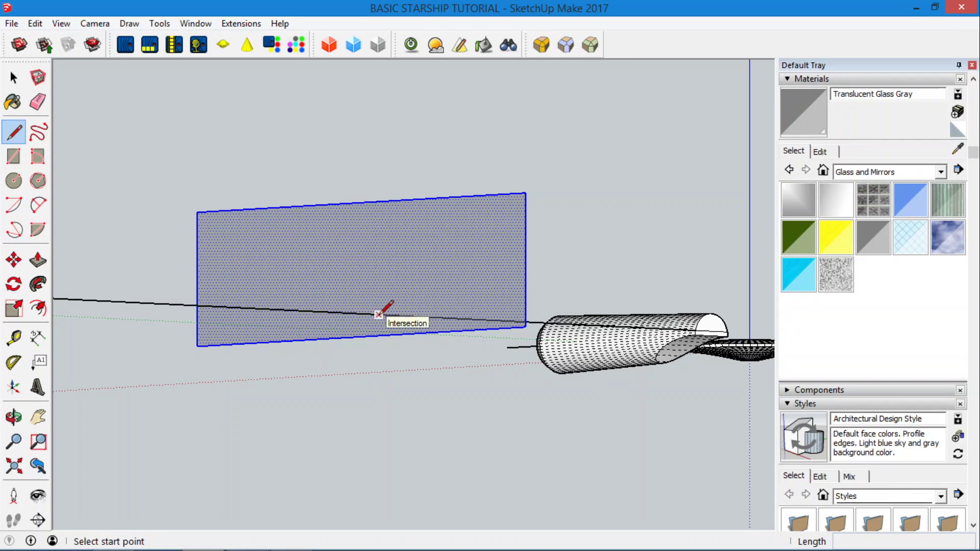
{"action": "left_click", "coordinate": [378, 314]}
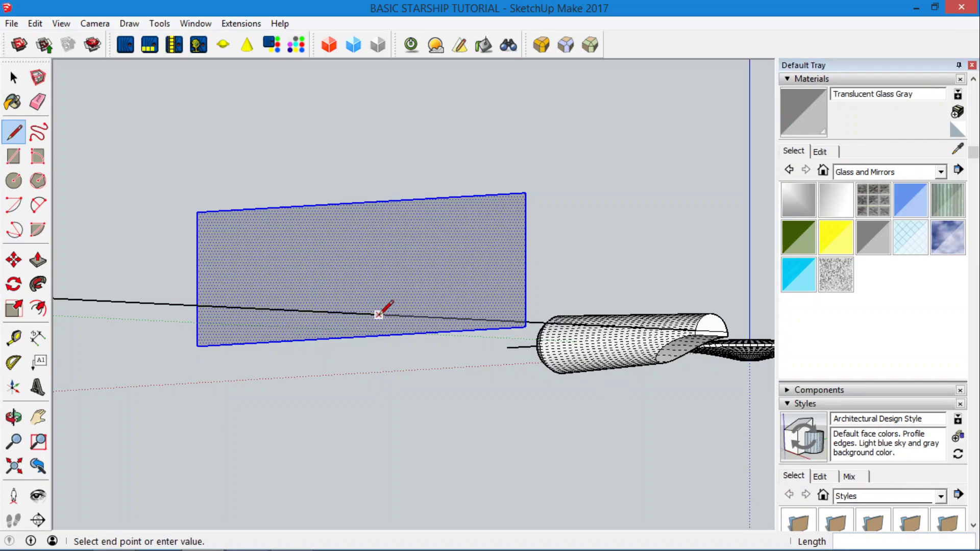
{"action": "left_click", "coordinate": [525, 306]}
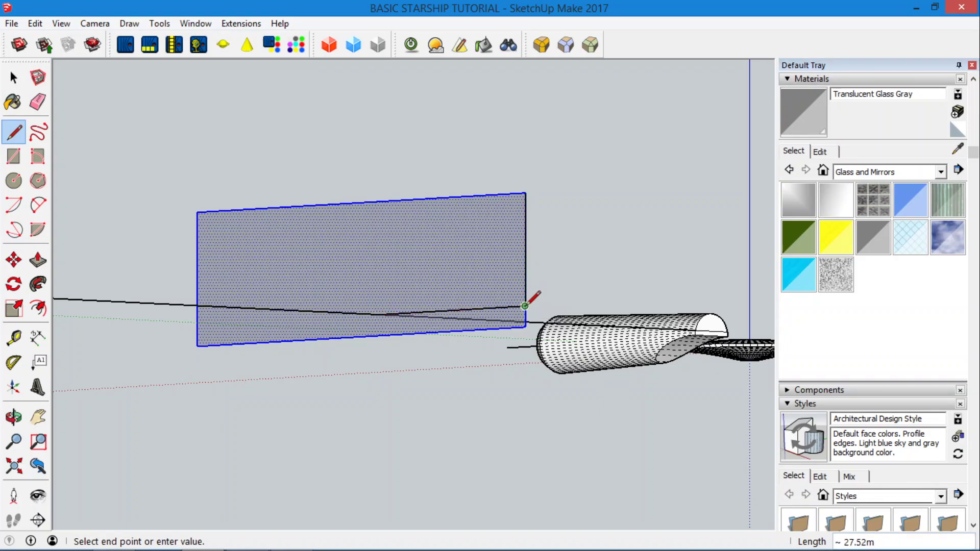
Step: Erase the long stray edge across the rectangle and the edge joining it to the hull
{"action": "left_click", "coordinate": [38, 102]}
{"action": "left_click", "coordinate": [141, 301]}
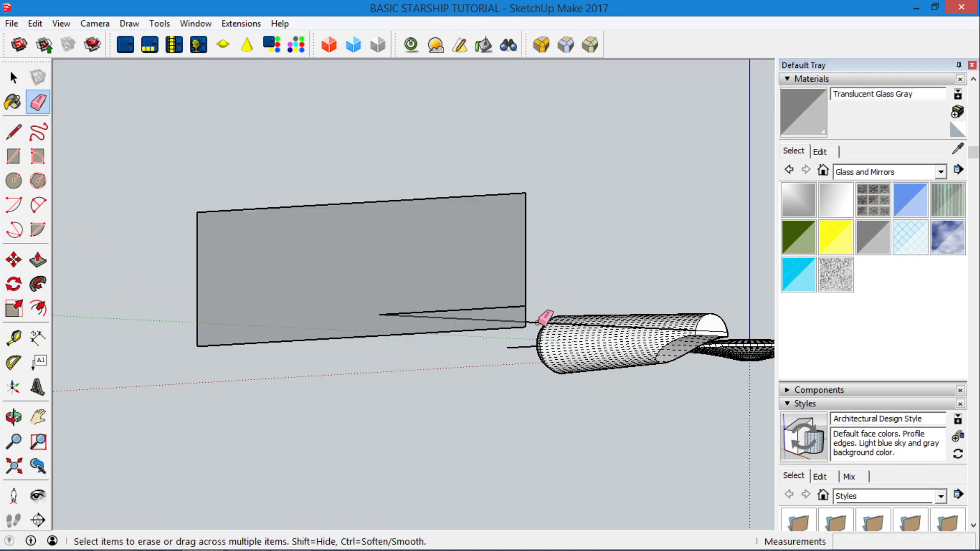
{"action": "left_click", "coordinate": [543, 317]}
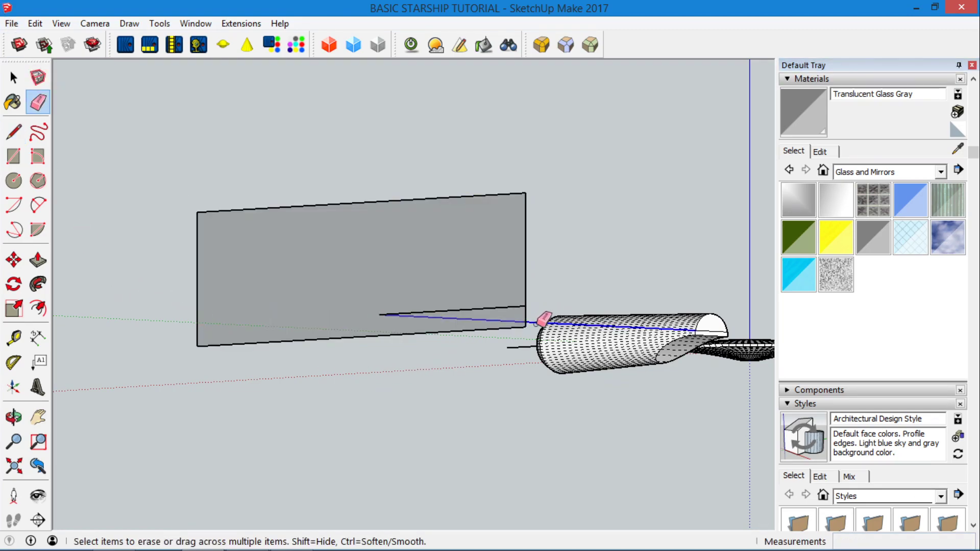
Step: In the Front view, draw a horizontal line across the rectangle level with the hull's axis
{"action": "left_click", "coordinate": [95, 23]}
{"action": "mouse_move", "coordinate": [123, 72]}
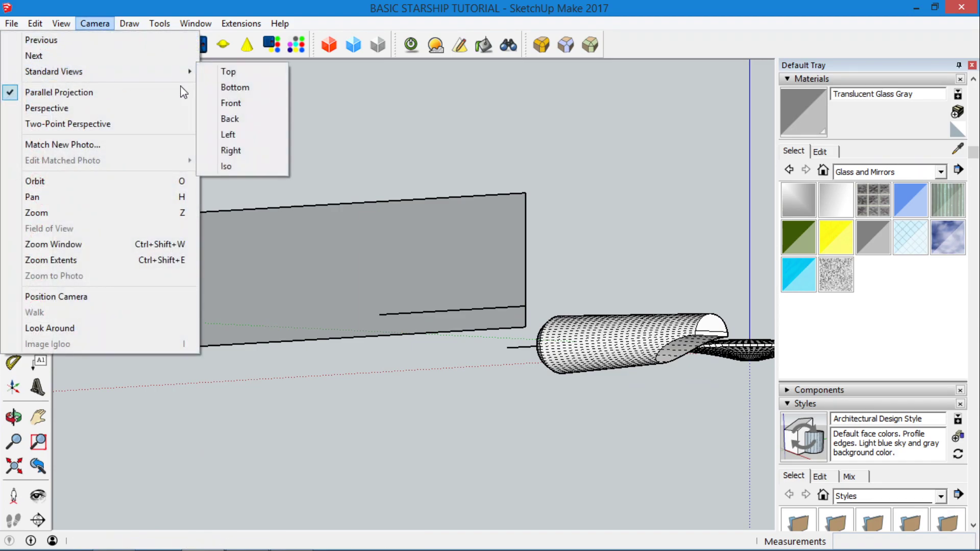
{"action": "left_click", "coordinate": [235, 104]}
{"action": "scroll", "coordinate": [485, 320], "scroll_direction": "up", "scroll_amount": 3}
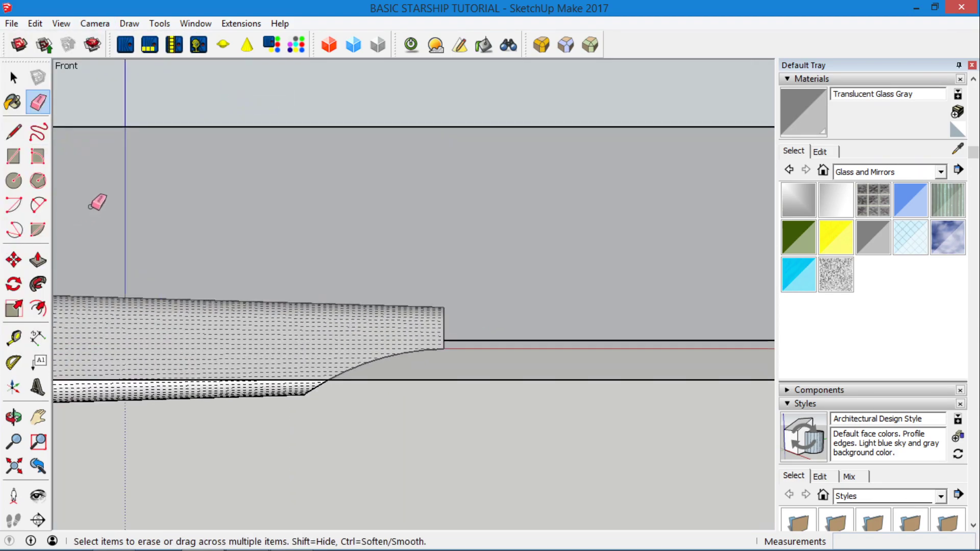
{"action": "left_click", "coordinate": [14, 132]}
{"action": "scroll", "coordinate": [607, 278], "scroll_direction": "down", "scroll_amount": 3}
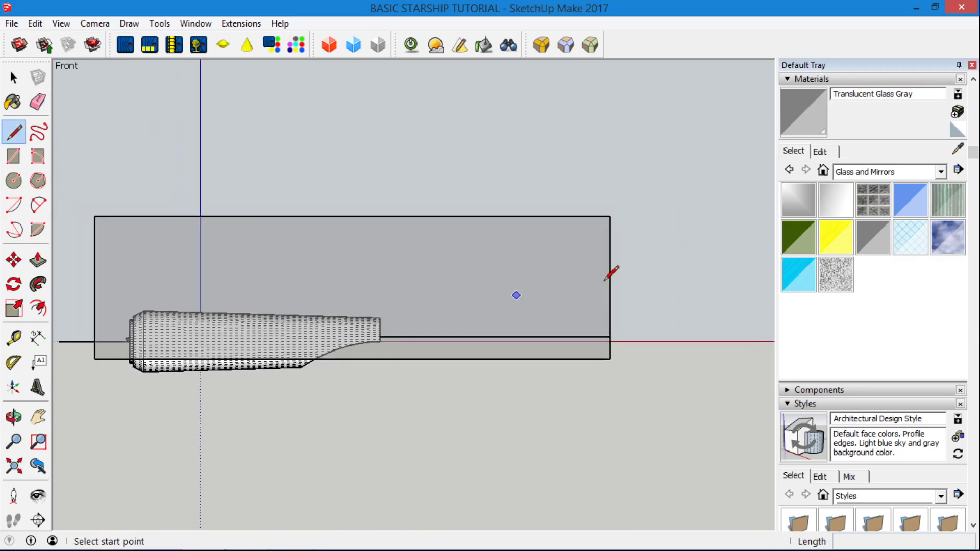
{"action": "left_click", "coordinate": [610, 335]}
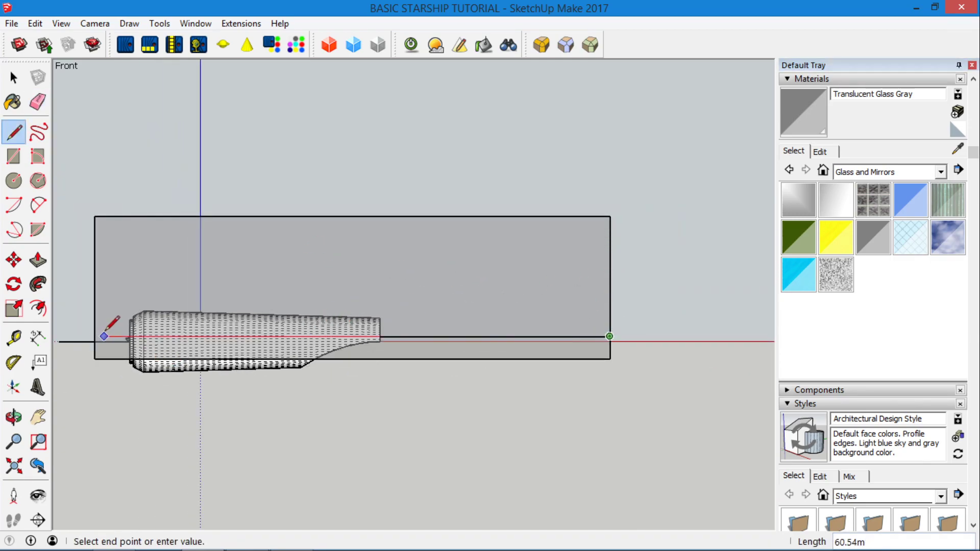
{"action": "left_click", "coordinate": [94, 337]}
Step: Select the diagonal edge on the wing face, then return to the front view
{"action": "left_click", "coordinate": [14, 417]}
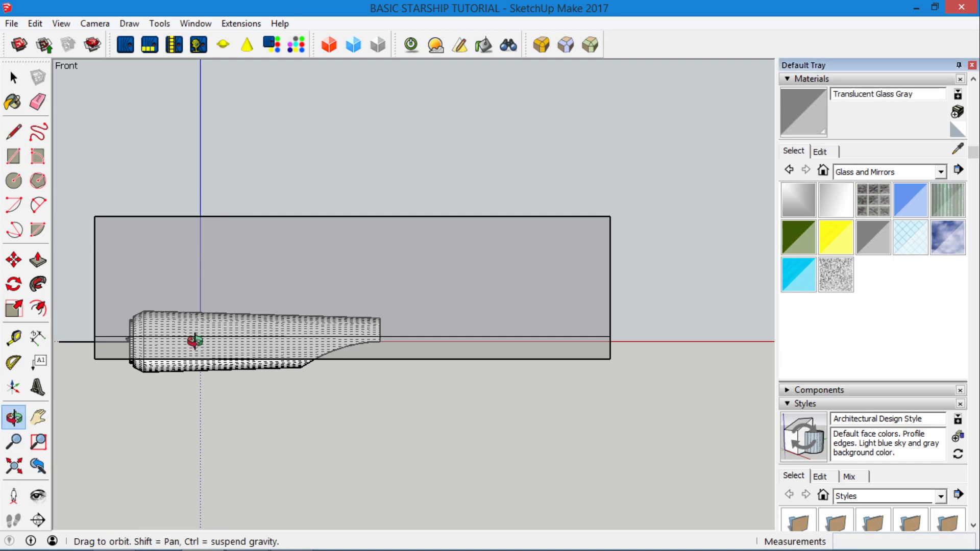
{"action": "scroll", "coordinate": [332, 341], "scroll_direction": "up", "scroll_amount": 3}
{"action": "left_click_drag", "start_coordinate": [332, 341], "coordinate": [298, 297]}
{"action": "scroll", "coordinate": [297, 298], "scroll_direction": "up", "scroll_amount": 5}
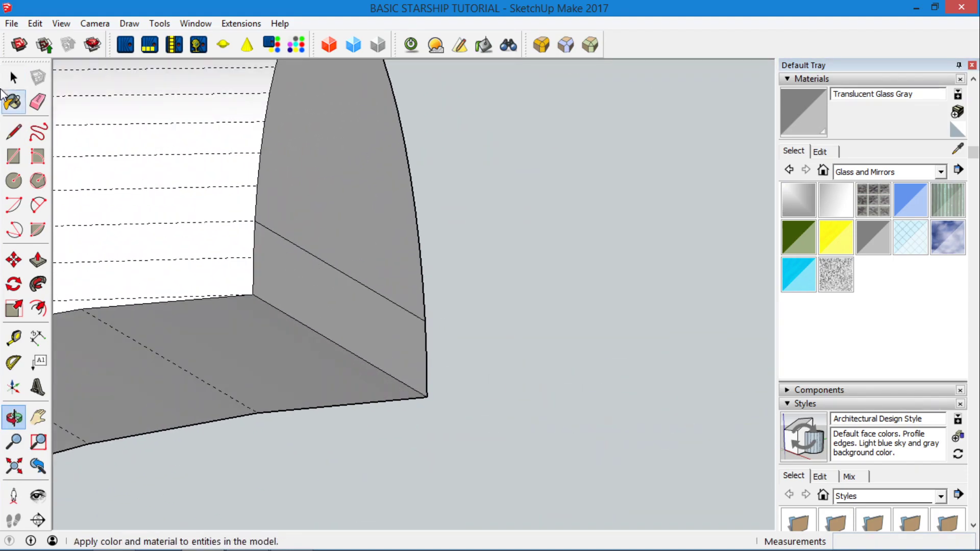
{"action": "left_click", "coordinate": [14, 78]}
{"action": "left_click", "coordinate": [300, 247]}
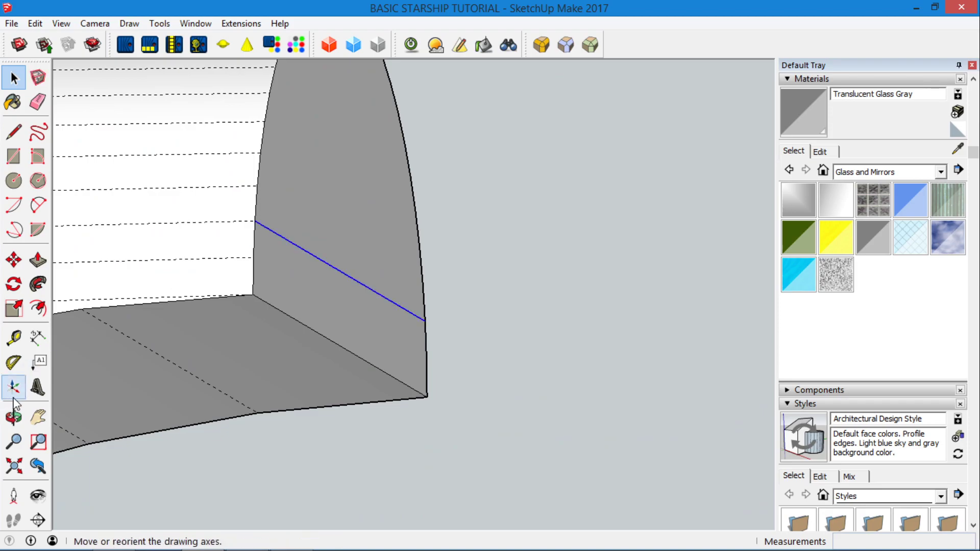
{"action": "left_click", "coordinate": [37, 466]}
{"action": "left_click", "coordinate": [38, 466]}
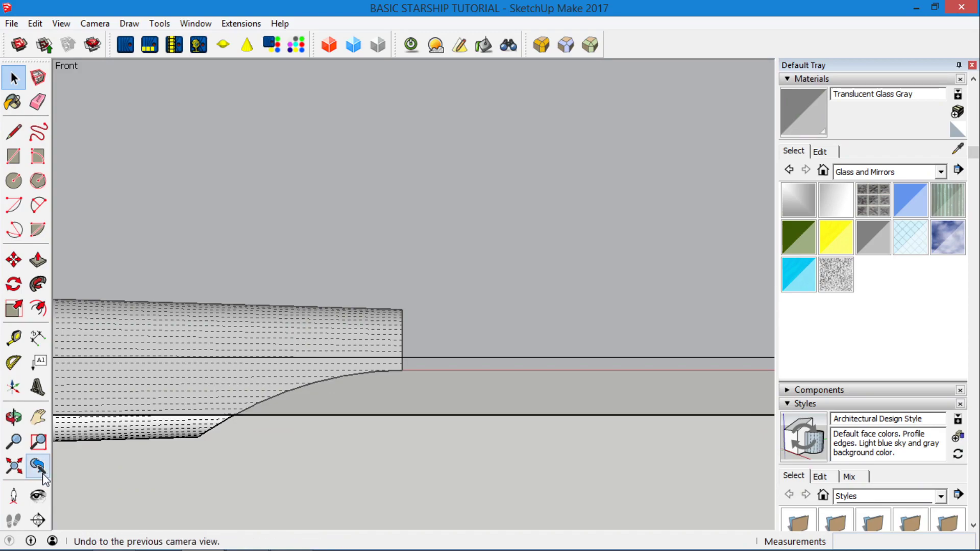
Step: Orbit to a 3D view, then step back to the front view and zoom in
{"action": "left_click", "coordinate": [13, 417]}
{"action": "left_click_drag", "start_coordinate": [316, 265], "coordinate": [326, 352]}
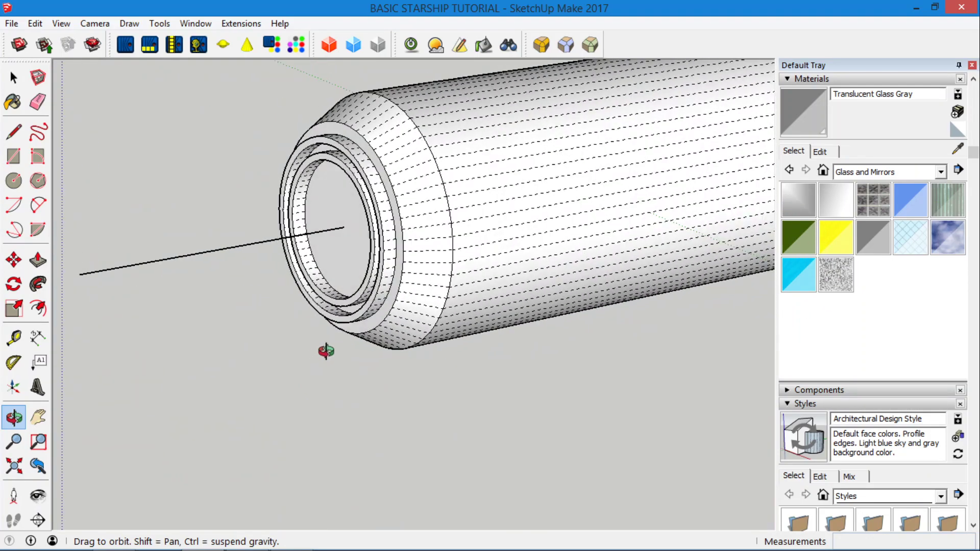
{"action": "left_click", "coordinate": [36, 470]}
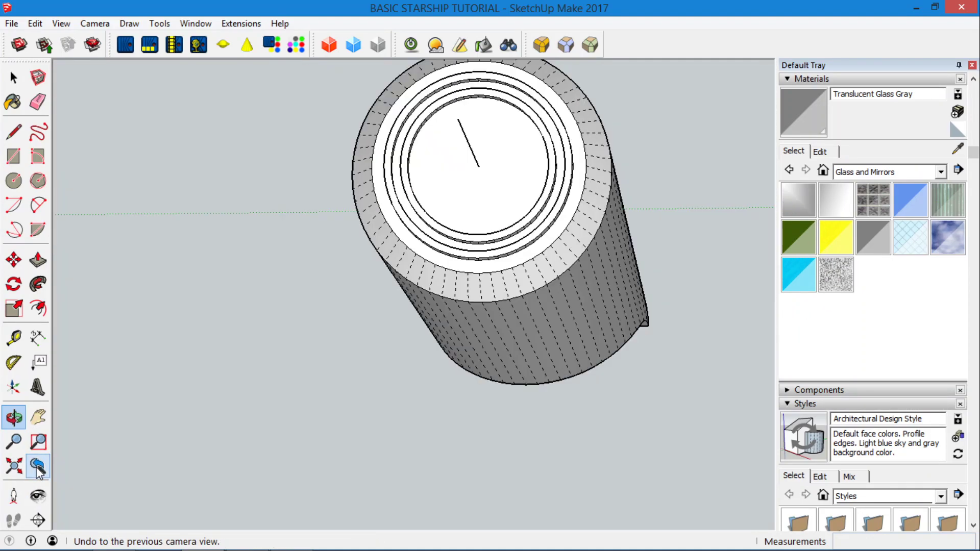
{"action": "left_click", "coordinate": [36, 470]}
{"action": "left_click", "coordinate": [37, 470]}
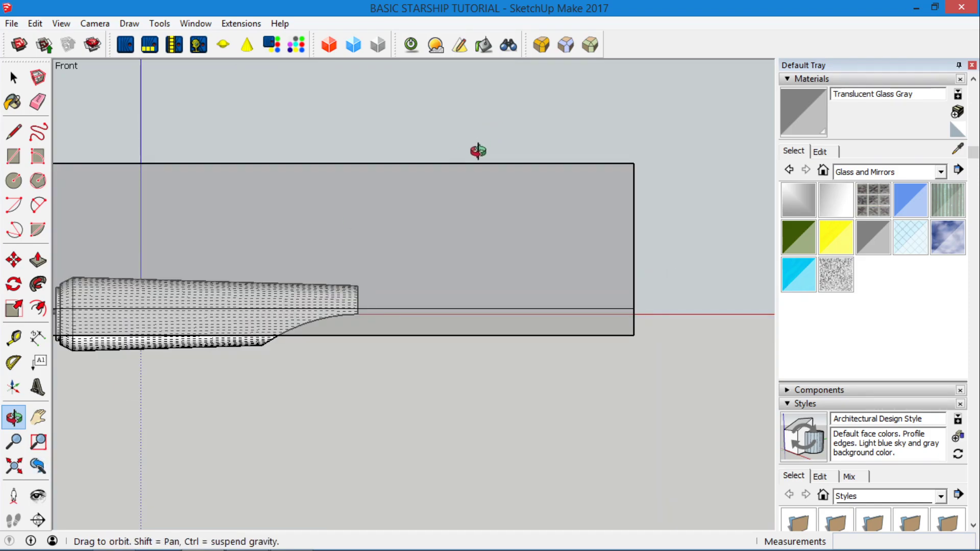
{"action": "scroll", "coordinate": [300, 285], "scroll_direction": "up", "scroll_amount": 2}
{"action": "scroll", "coordinate": [383, 301], "scroll_direction": "up", "scroll_amount": 4}
{"action": "scroll", "coordinate": [449, 325], "scroll_direction": "up", "scroll_amount": 1}
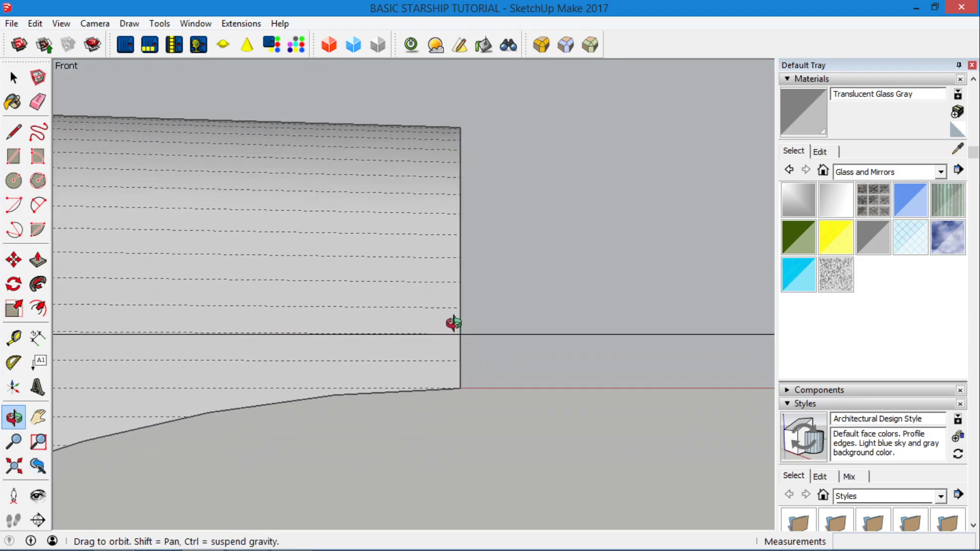
{"action": "scroll", "coordinate": [456, 316], "scroll_direction": "down", "scroll_amount": 3}
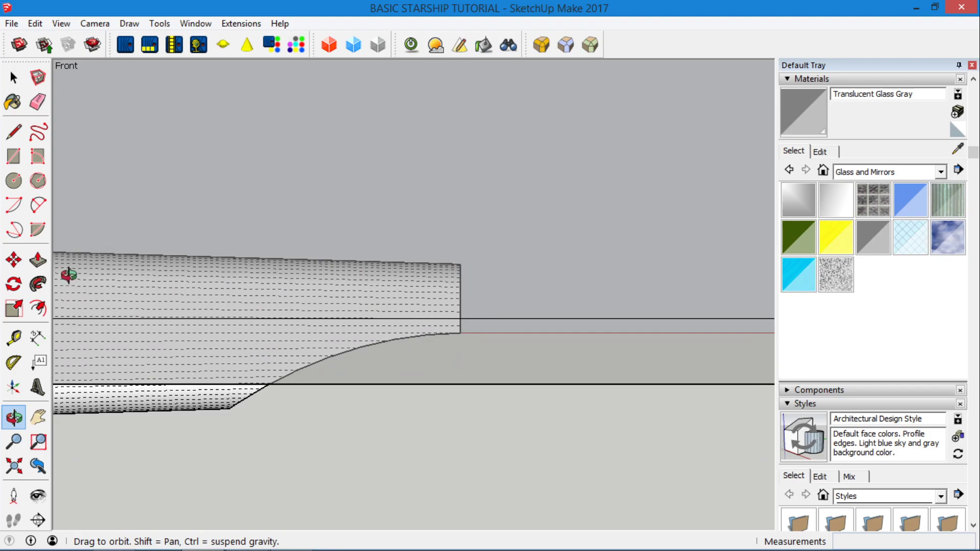
Step: Draw a slanted edge from the hull's front end to the rectangle's top side
{"action": "left_click", "coordinate": [14, 132]}
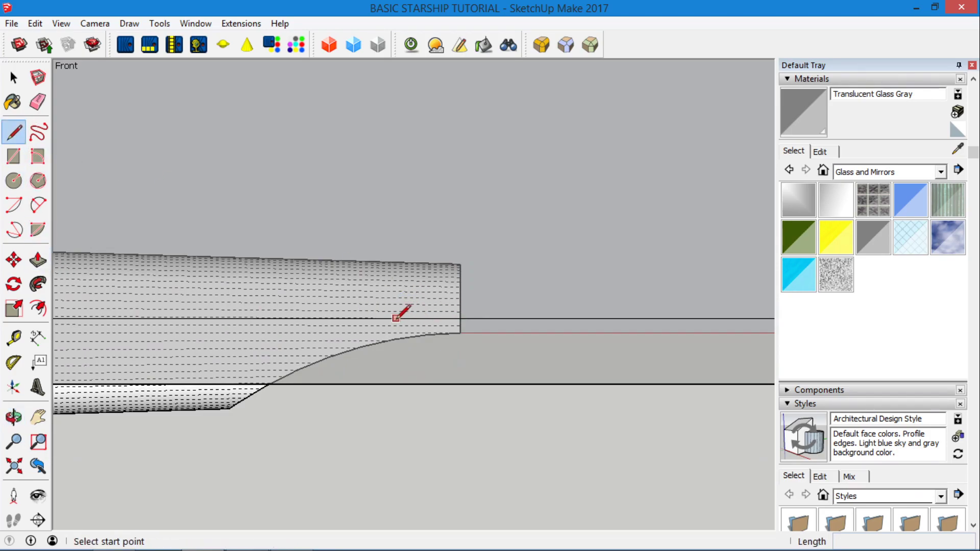
{"action": "left_click", "coordinate": [396, 318]}
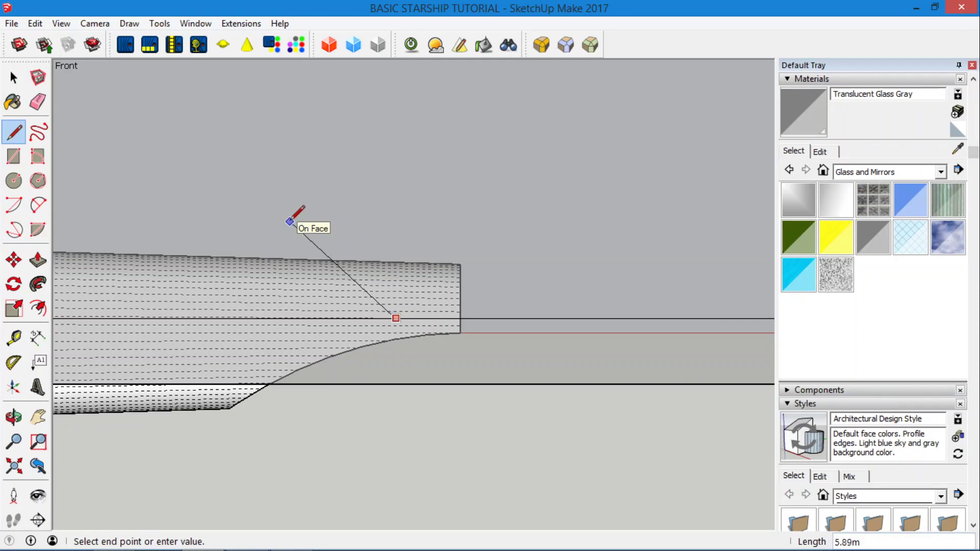
{"action": "scroll", "coordinate": [401, 304], "scroll_direction": "down", "scroll_amount": 5}
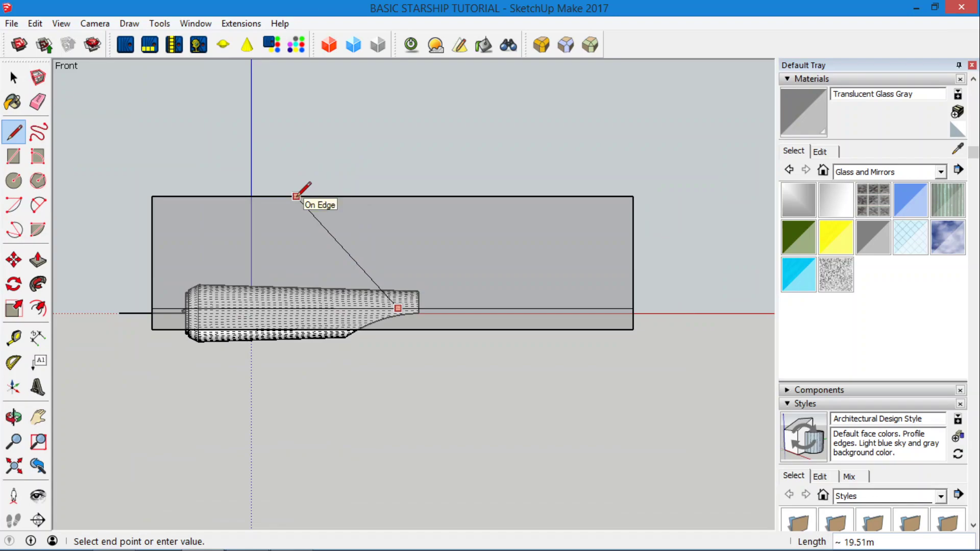
{"action": "left_click", "coordinate": [296, 196]}
Step: Delete the rectangle's right face piece and the whole rectangle outline
{"action": "left_click", "coordinate": [11, 78]}
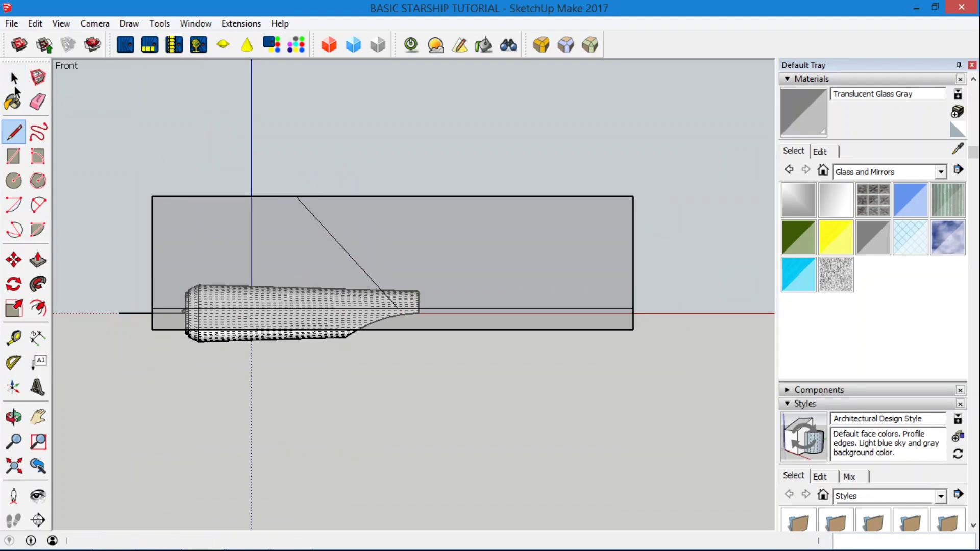
{"action": "left_click", "coordinate": [424, 277]}
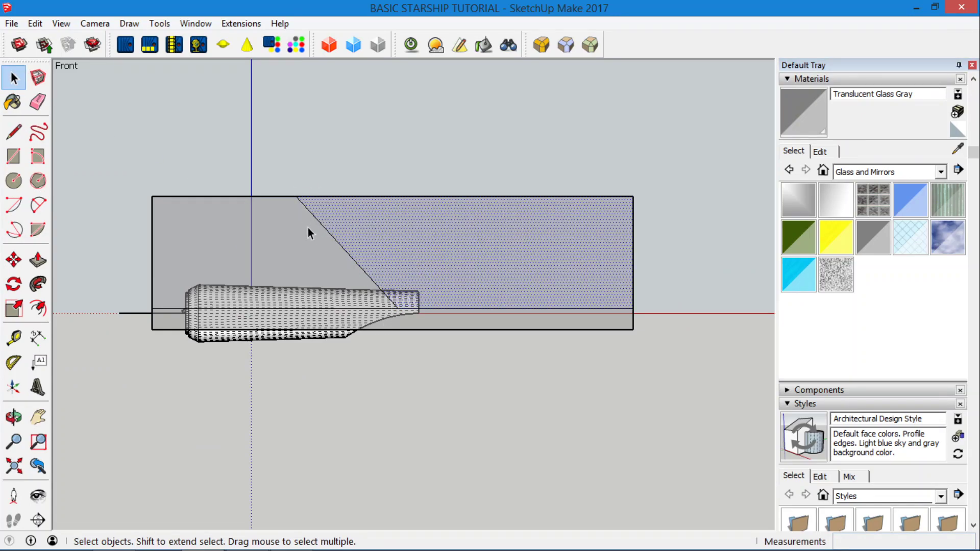
{"action": "double_click", "coordinate": [519, 254]}
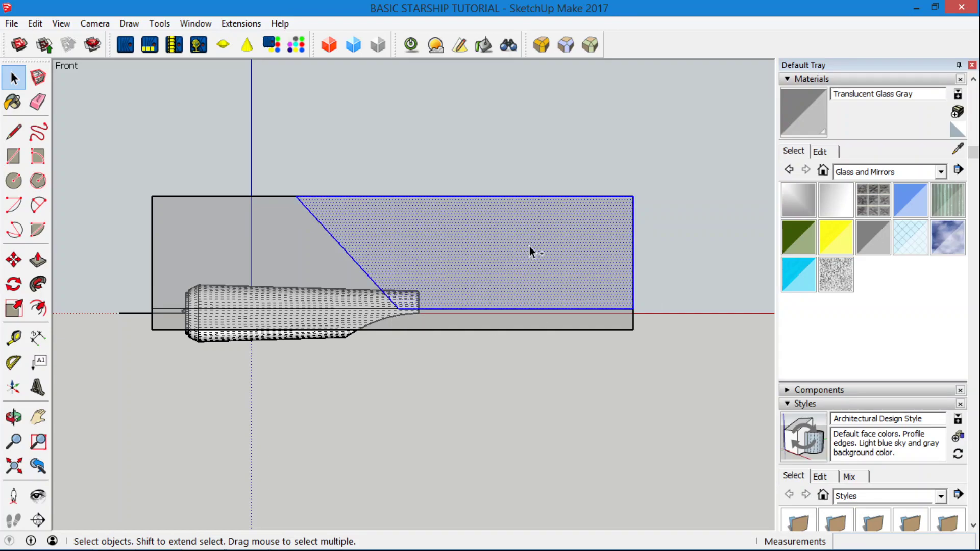
{"action": "key", "text": "Delete"}
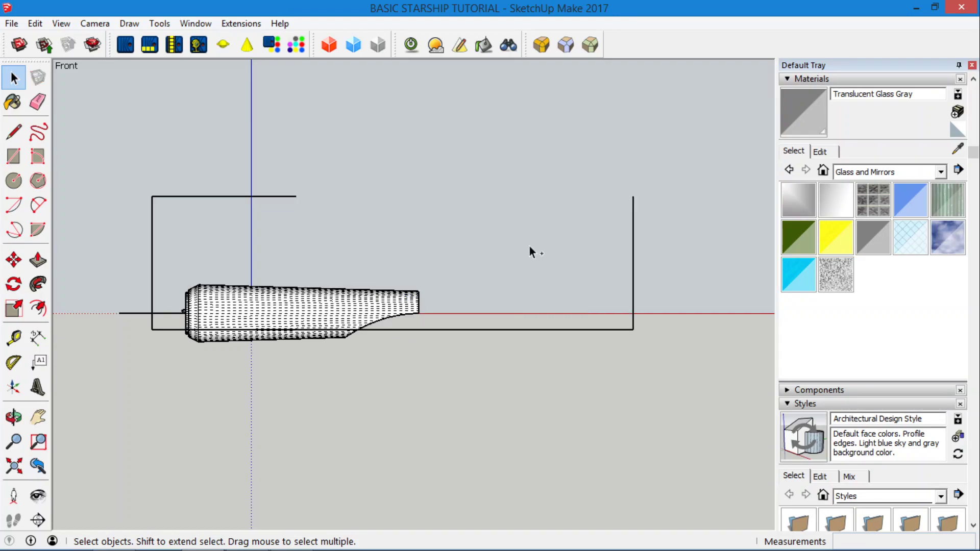
{"action": "triple_click", "coordinate": [161, 330]}
{"action": "key", "text": "Delete"}
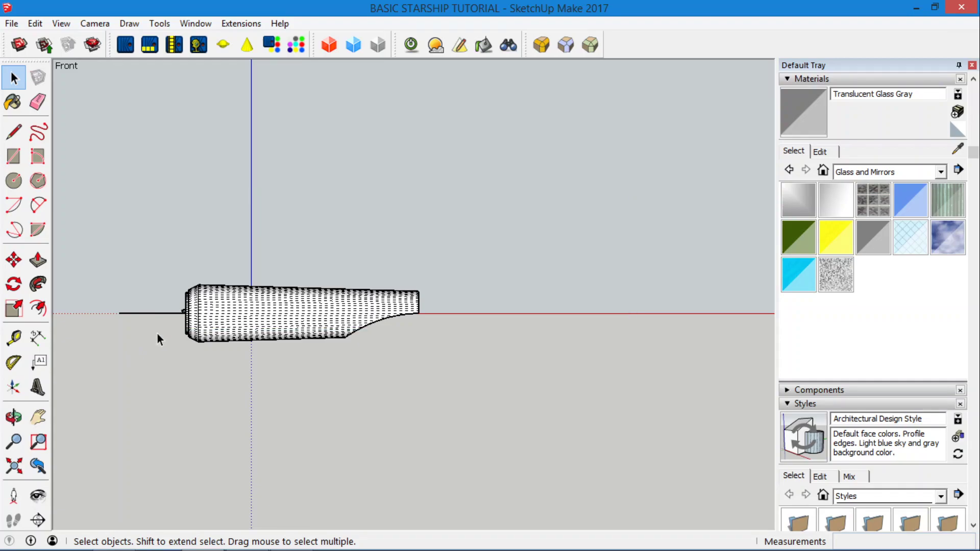
Step: Paste the trapezoid face back in place and paint it with the Default material
{"action": "left_click", "coordinate": [35, 23]}
{"action": "left_click", "coordinate": [66, 123]}
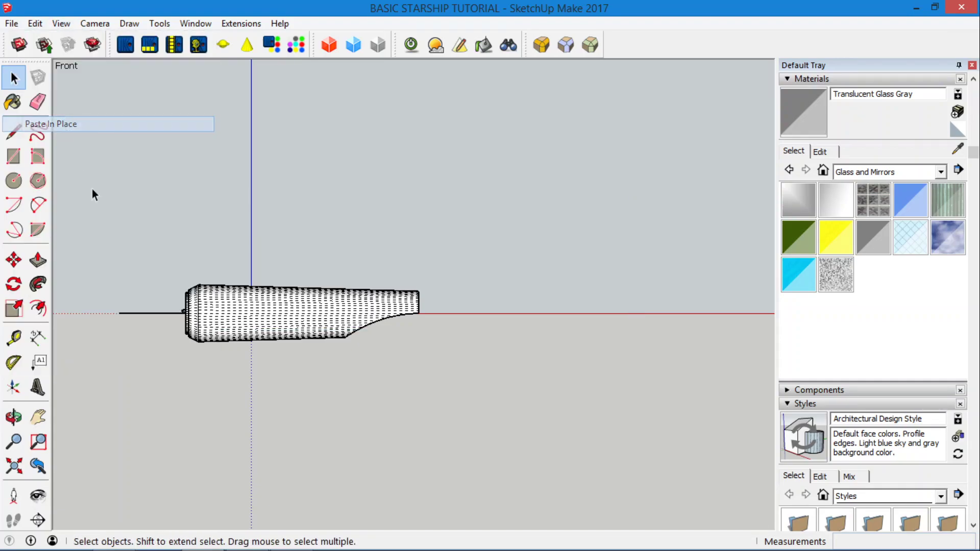
{"action": "left_click", "coordinate": [13, 102]}
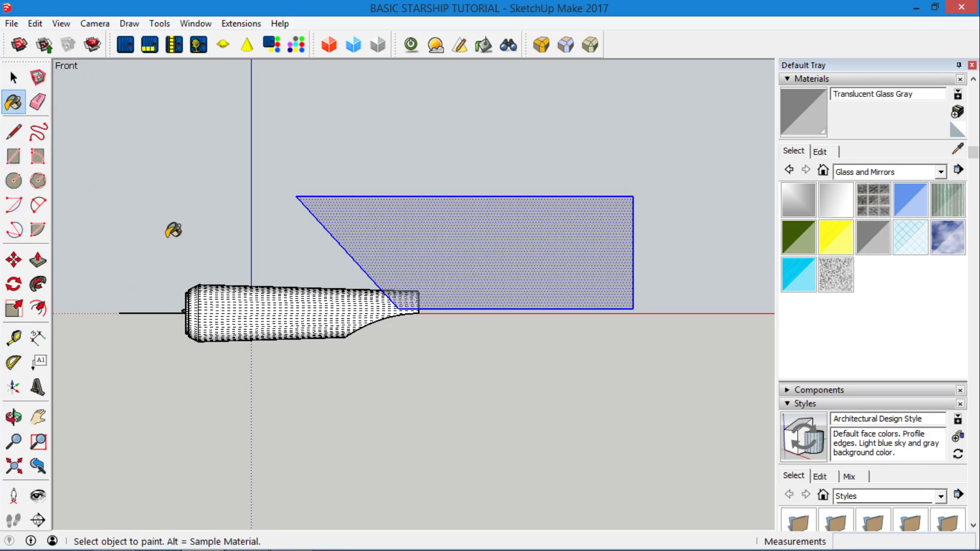
{"action": "left_click", "coordinate": [234, 303], "text": "alt"}
{"action": "left_click", "coordinate": [415, 258]}
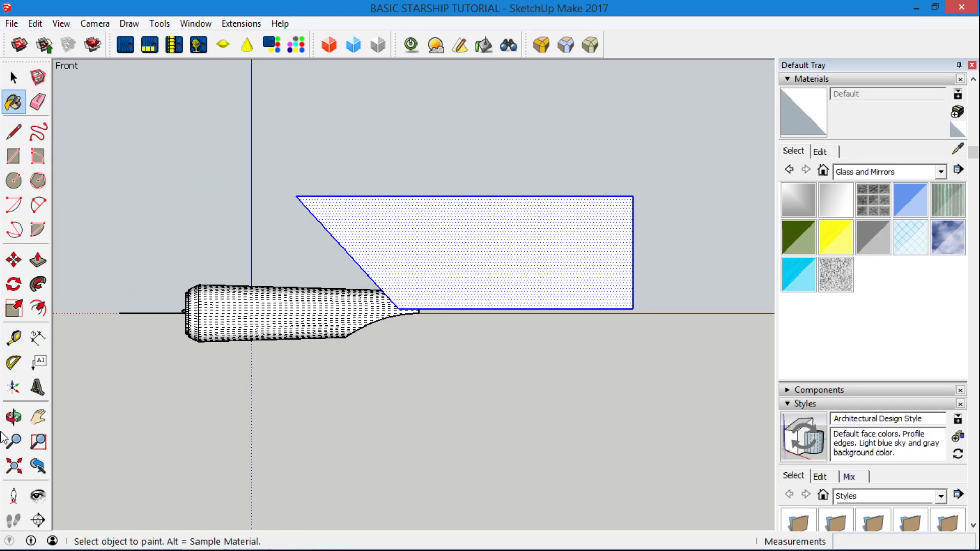
{"action": "left_click", "coordinate": [13, 418]}
{"action": "mouse_move", "coordinate": [480, 286]}
{"action": "left_mouse_down"}
{"action": "mouse_move", "coordinate": [496, 290]}
{"action": "mouse_move", "coordinate": [480, 339]}
{"action": "mouse_move", "coordinate": [228, 274]}
{"action": "mouse_move", "coordinate": [217, 309]}
{"action": "left_mouse_up"}
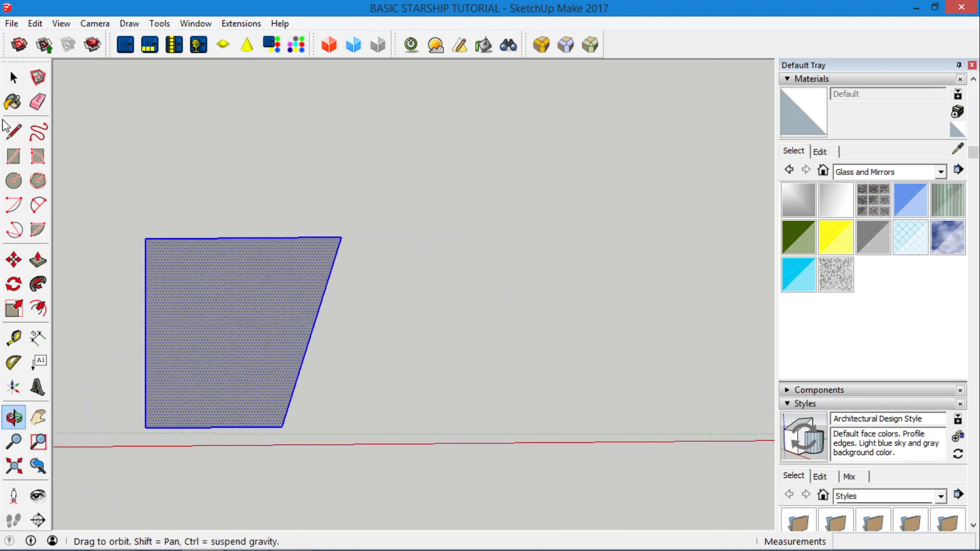
Step: Push/Pull the trapezoid face out about 110 m into a wedge
{"action": "key", "text": "b"}
{"action": "scroll", "coordinate": [217, 310], "scroll_direction": "down", "scroll_amount": 3}
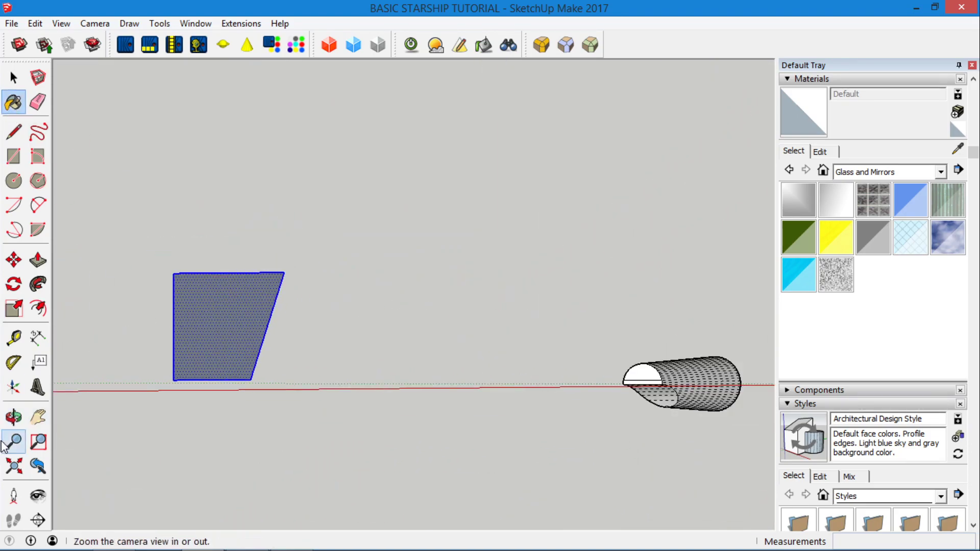
{"action": "left_click", "coordinate": [13, 418]}
{"action": "left_click_drag", "start_coordinate": [286, 382], "coordinate": [368, 388]}
{"action": "left_click", "coordinate": [38, 260]}
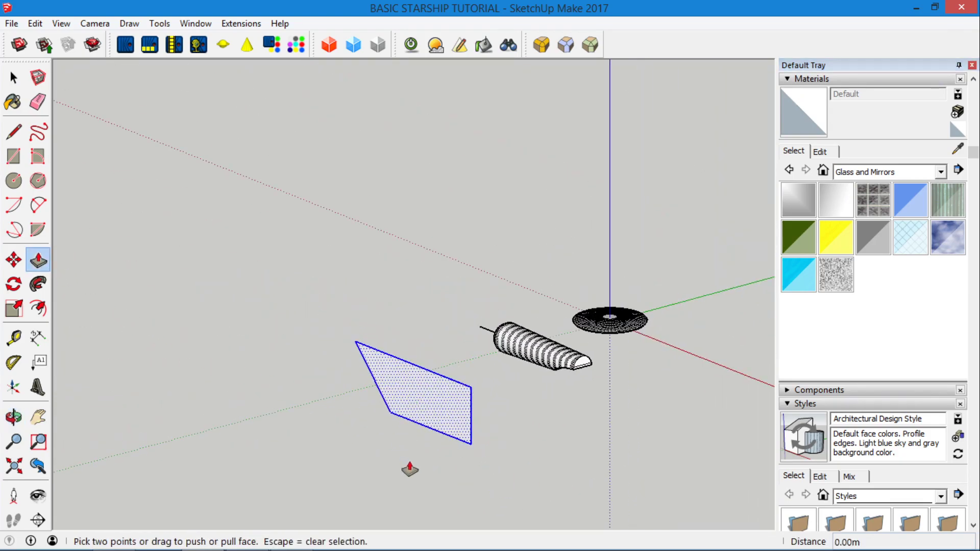
{"action": "left_click", "coordinate": [424, 411]}
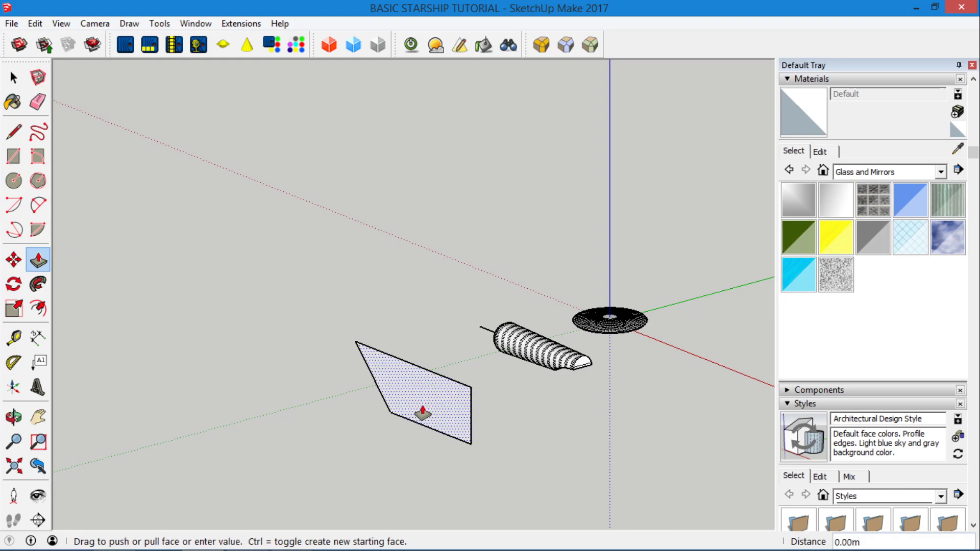
{"action": "left_click", "coordinate": [768, 286]}
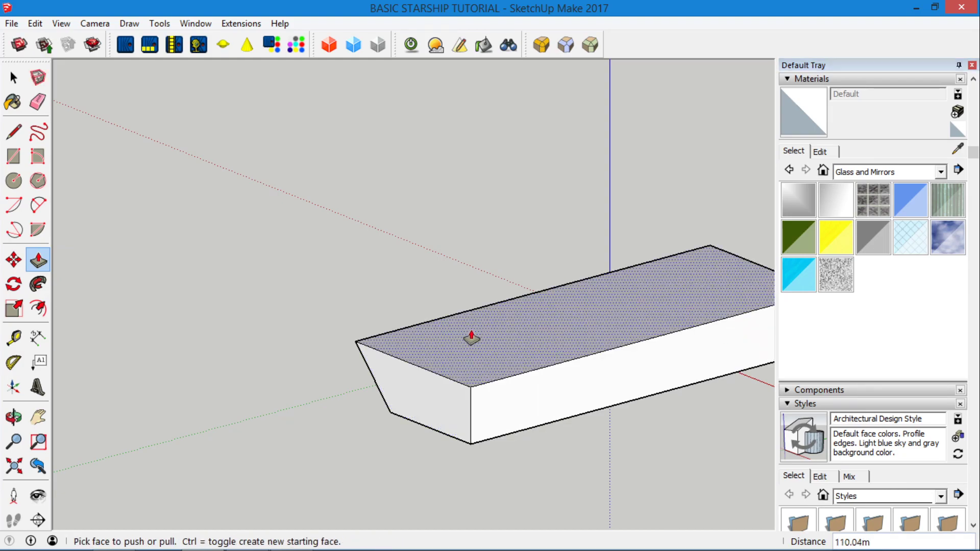
{"action": "scroll", "coordinate": [470, 335], "scroll_direction": "down", "scroll_amount": 5}
Step: Erase the wedge's end and bottom edges, leaving two angled faces, and select the remainder
{"action": "left_click", "coordinate": [14, 76]}
{"action": "left_click", "coordinate": [38, 102]}
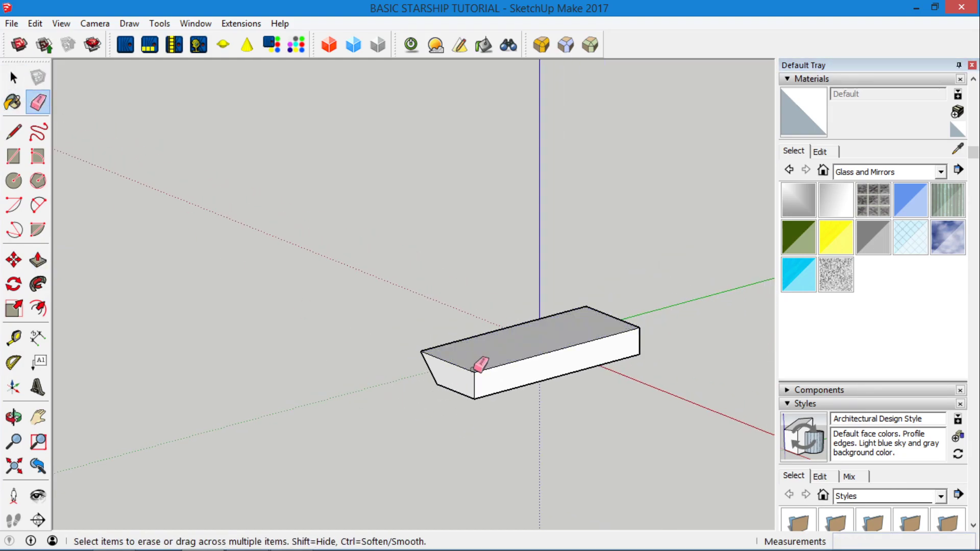
{"action": "left_click", "coordinate": [475, 370]}
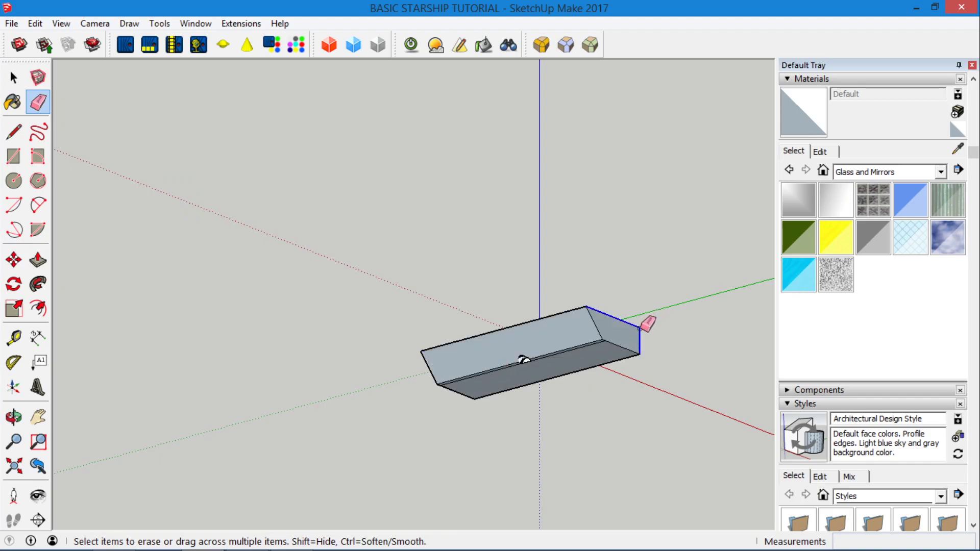
{"action": "left_click", "coordinate": [639, 331]}
{"action": "scroll", "coordinate": [477, 376], "scroll_direction": "up", "scroll_amount": 4}
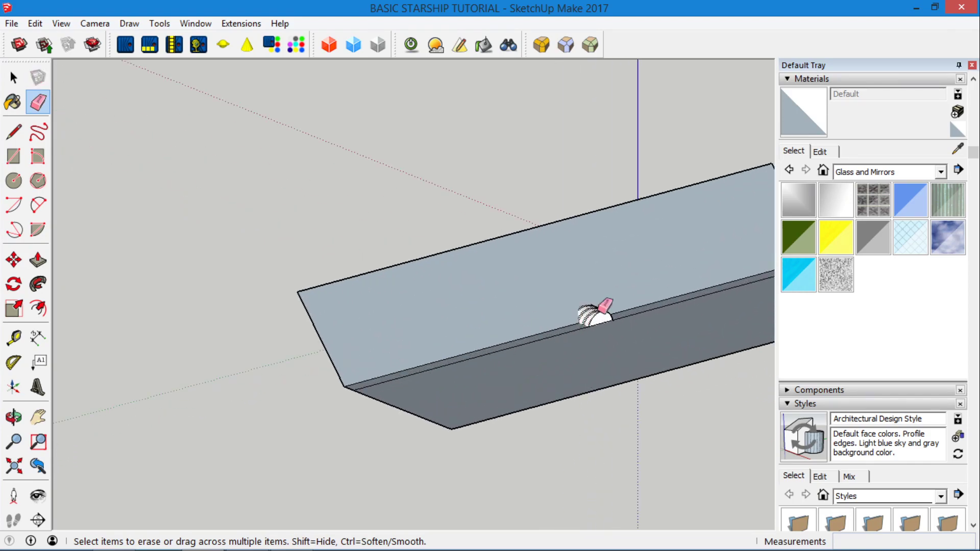
{"action": "scroll", "coordinate": [427, 341], "scroll_direction": "down", "scroll_amount": 1}
{"action": "scroll", "coordinate": [586, 276], "scroll_direction": "up", "scroll_amount": 4}
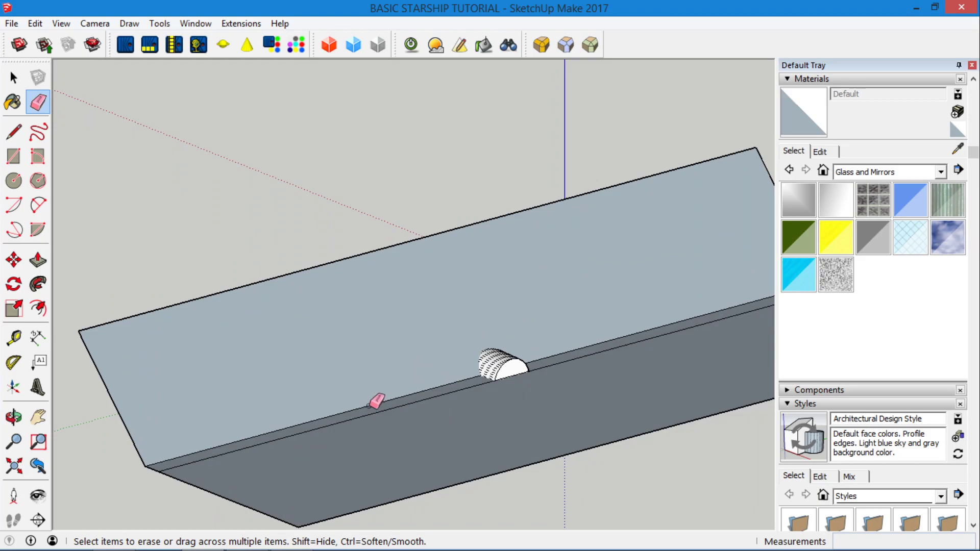
{"action": "left_click", "coordinate": [370, 407]}
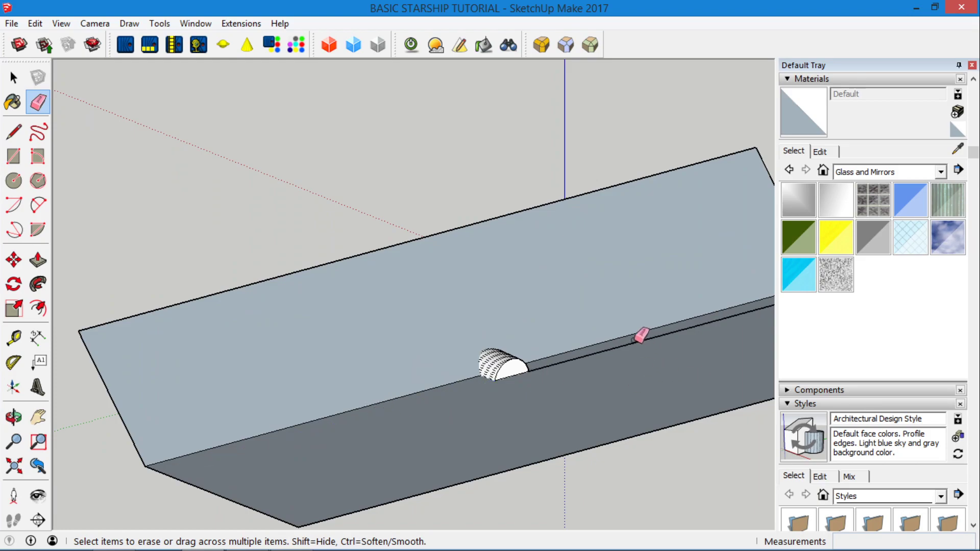
{"action": "left_click", "coordinate": [636, 340]}
{"action": "scroll", "coordinate": [418, 361], "scroll_direction": "down", "scroll_amount": 3}
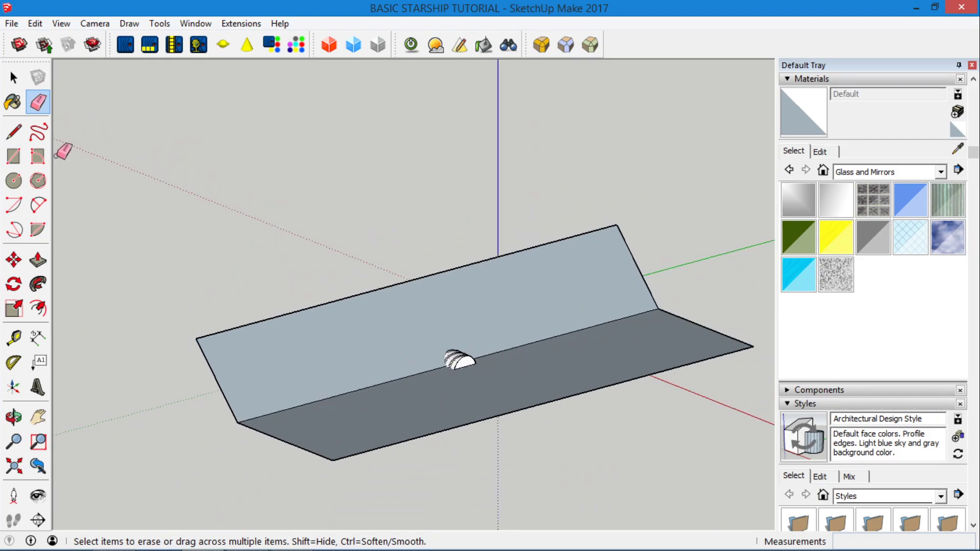
{"action": "left_click", "coordinate": [13, 77]}
{"action": "triple_click", "coordinate": [382, 411]}
Step: Reverse the slanted trough face and intersect the trough faces with the hull
{"action": "right_click", "coordinate": [380, 412]}
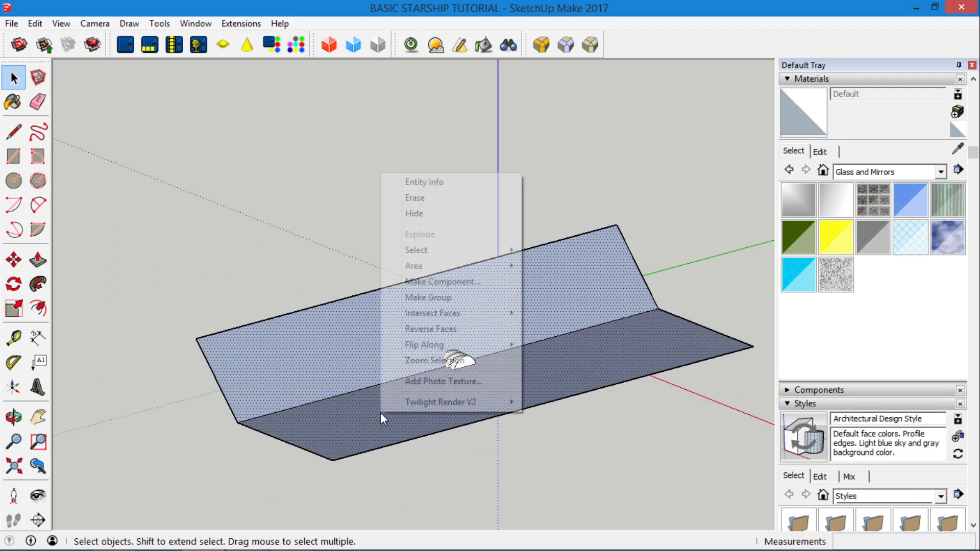
{"action": "mouse_move", "coordinate": [468, 315]}
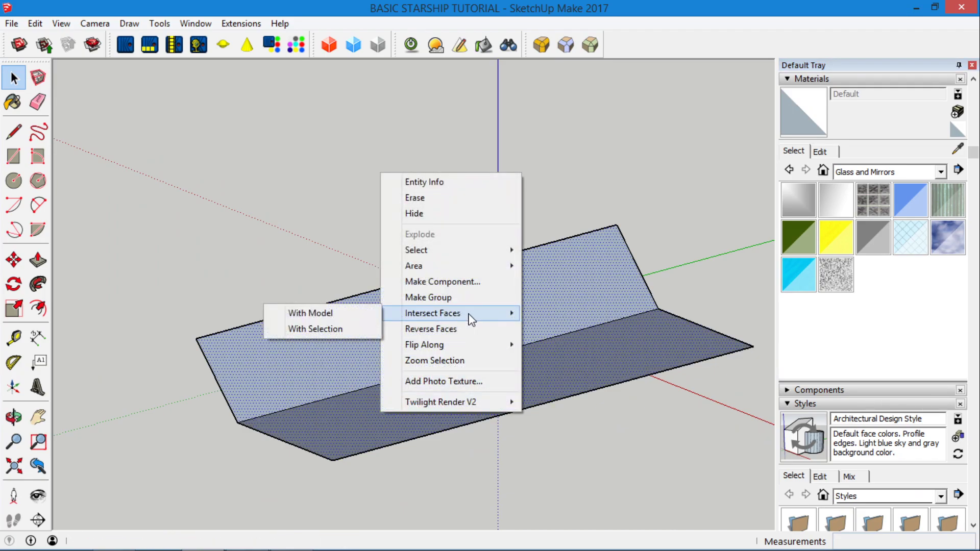
{"action": "left_click", "coordinate": [459, 329]}
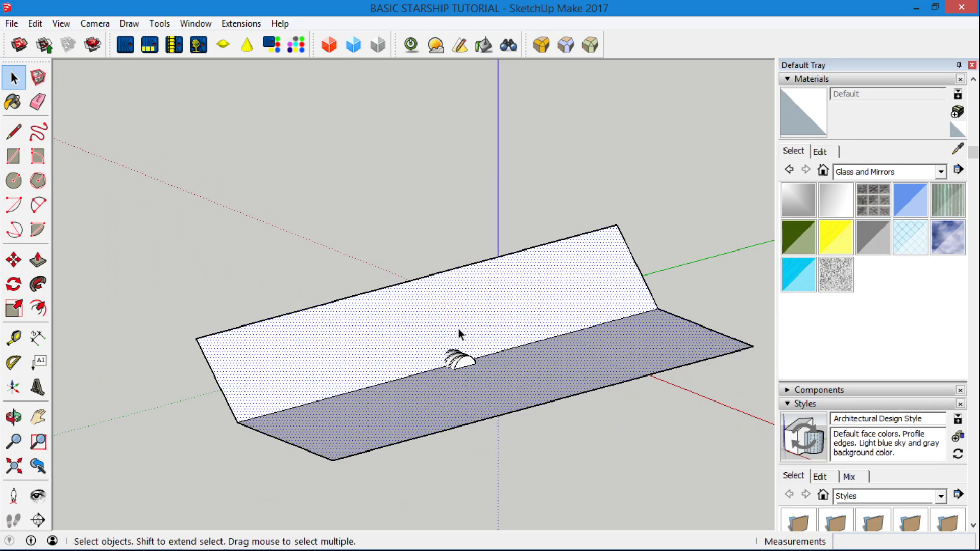
{"action": "right_click", "coordinate": [436, 382]}
{"action": "mouse_move", "coordinate": [507, 282]}
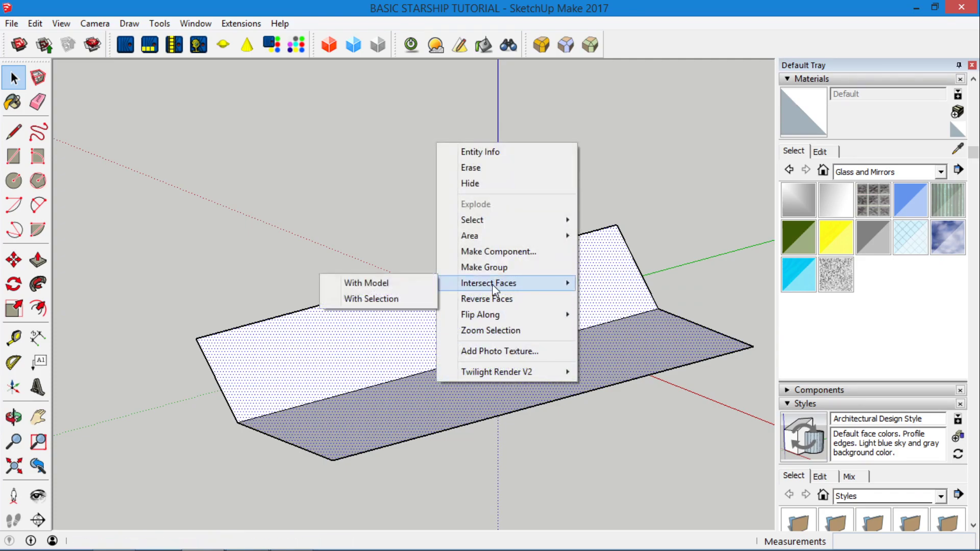
{"action": "left_click", "coordinate": [402, 286]}
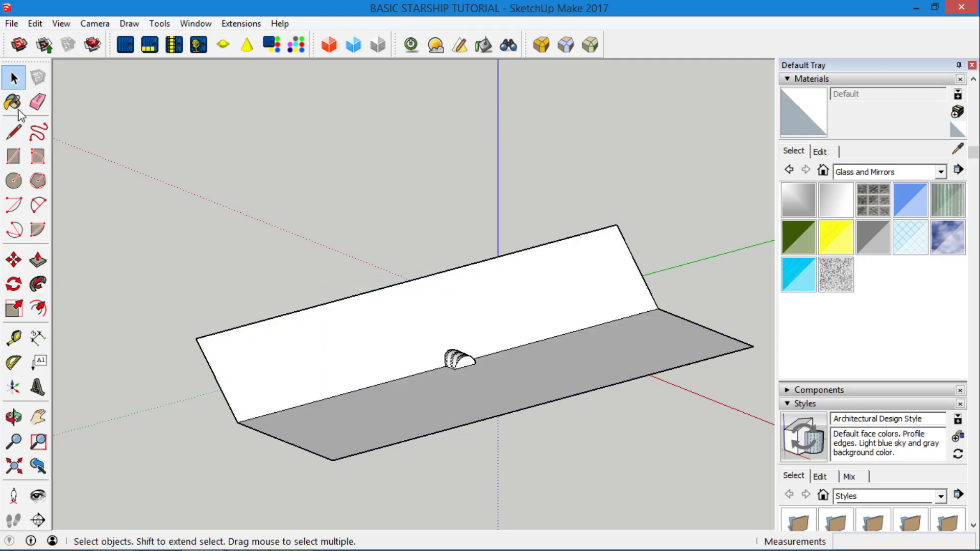
Step: Erase the trough's upright and base cutting faces to reveal the trimmed nose
{"action": "left_click", "coordinate": [38, 101]}
{"action": "left_click", "coordinate": [197, 351]}
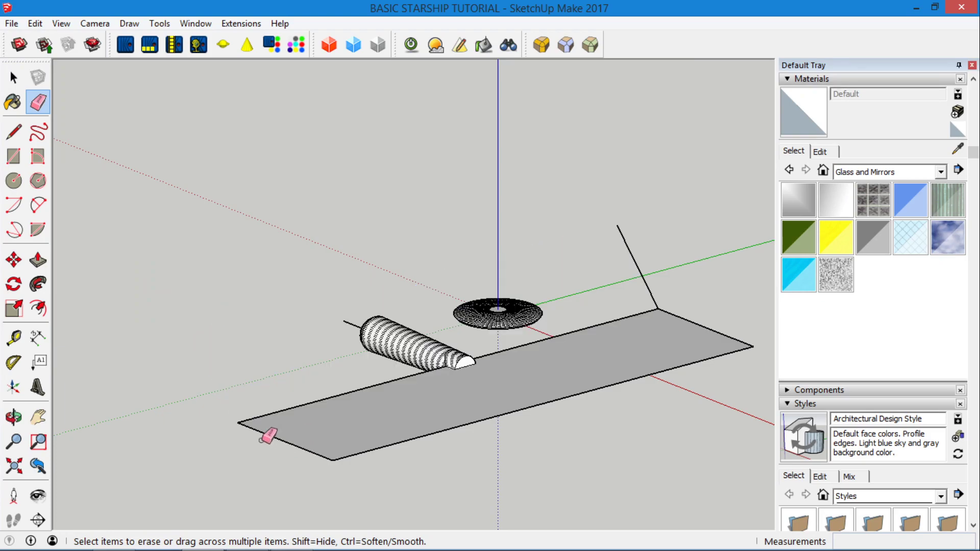
{"action": "mouse_move", "coordinate": [267, 433]}
{"action": "left_mouse_down"}
{"action": "mouse_move", "coordinate": [267, 412]}
{"action": "mouse_move", "coordinate": [267, 439]}
{"action": "mouse_move", "coordinate": [397, 443]}
{"action": "mouse_move", "coordinate": [658, 308]}
{"action": "mouse_move", "coordinate": [449, 351]}
{"action": "left_mouse_up"}
{"action": "scroll", "coordinate": [494, 350], "scroll_direction": "up", "scroll_amount": 12}
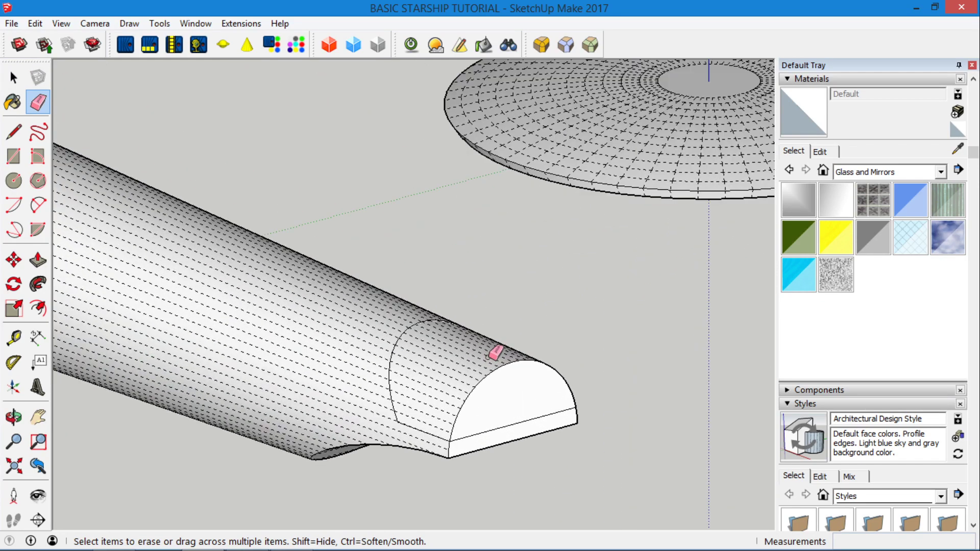
{"action": "left_click", "coordinate": [14, 418]}
{"action": "left_click_drag", "start_coordinate": [337, 395], "coordinate": [470, 363]}
Step: Switch the camera to Perspective and hide the faceted mesh lines
{"action": "left_click", "coordinate": [95, 23]}
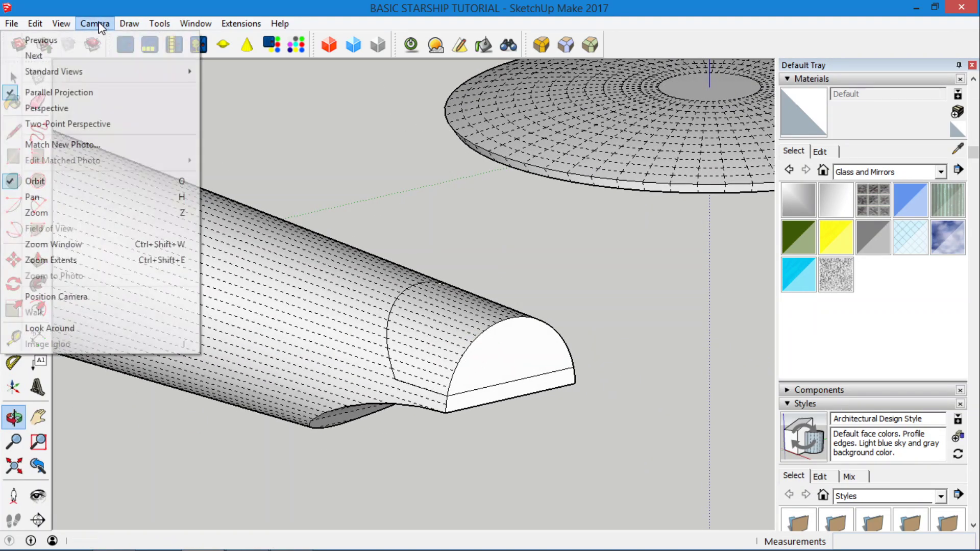
{"action": "left_click", "coordinate": [77, 108]}
{"action": "left_click_drag", "start_coordinate": [393, 306], "coordinate": [485, 307]}
{"action": "scroll", "coordinate": [407, 304], "scroll_direction": "up", "scroll_amount": 8}
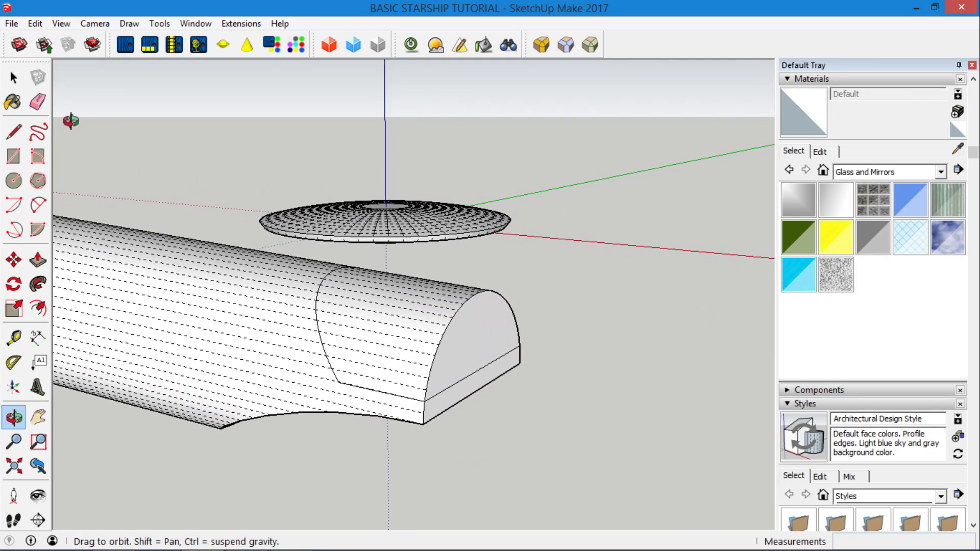
{"action": "left_click", "coordinate": [61, 24]}
{"action": "left_click", "coordinate": [62, 77]}
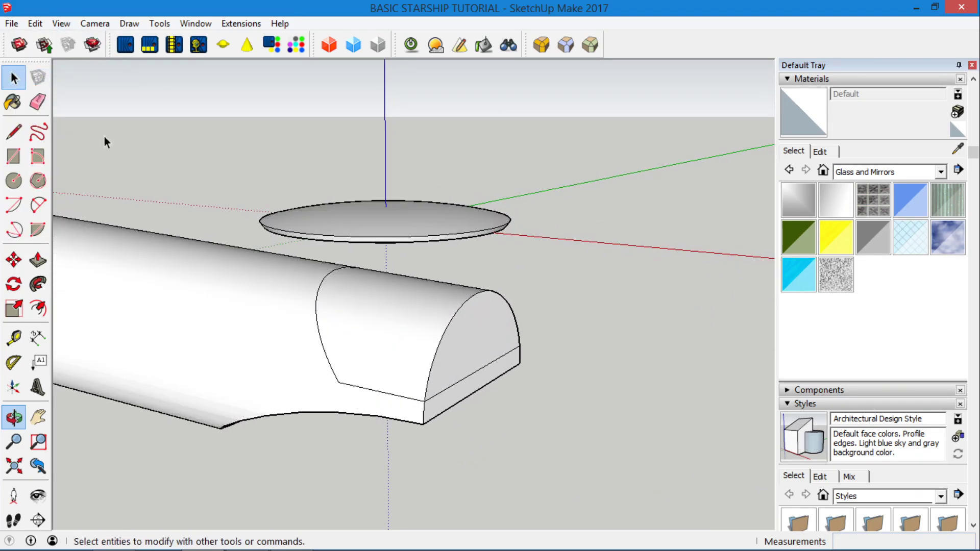
Step: Show hidden geometry and try merging the nose facets by deleting soft edges, then undo
{"action": "key", "text": "space"}
{"action": "left_click", "coordinate": [61, 23]}
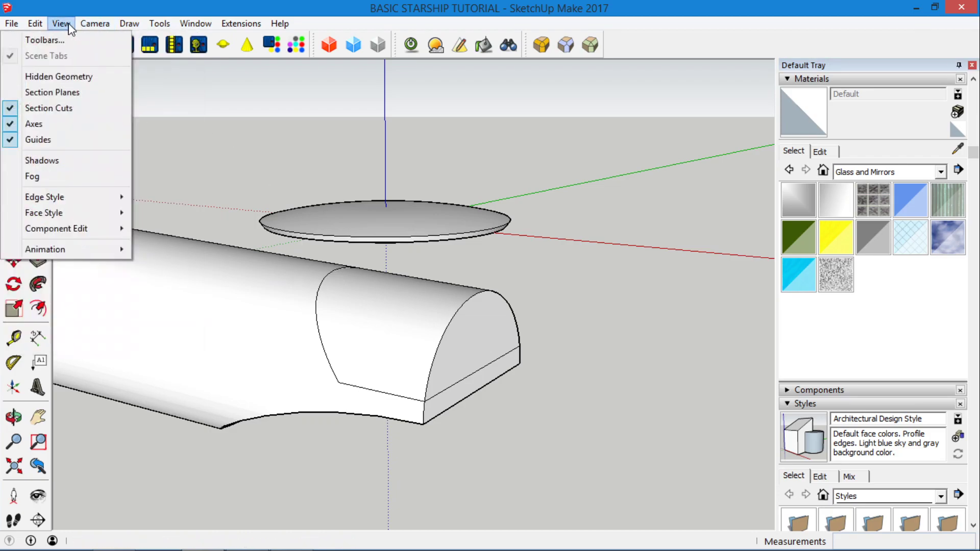
{"action": "left_click", "coordinate": [65, 76]}
{"action": "scroll", "coordinate": [384, 324], "scroll_direction": "up", "scroll_amount": 2}
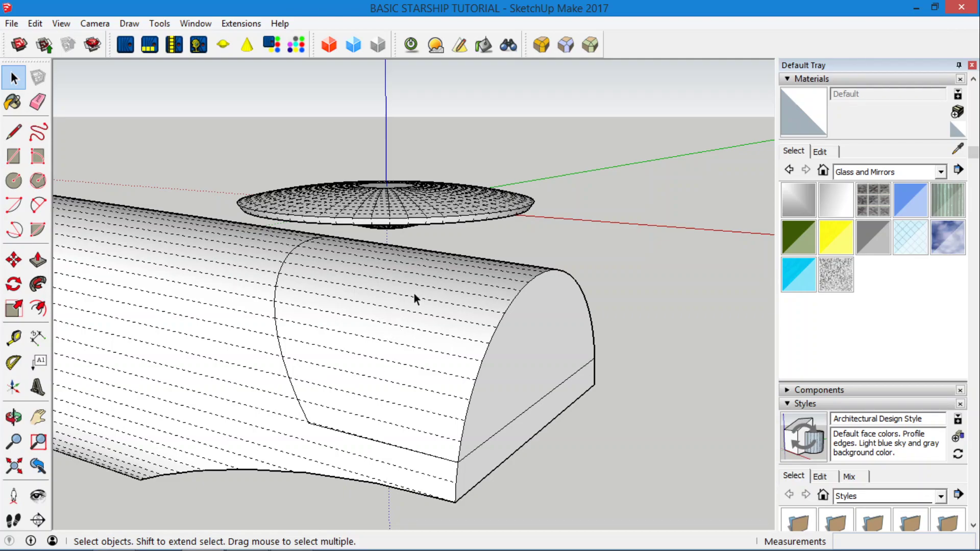
{"action": "left_click", "coordinate": [397, 354]}
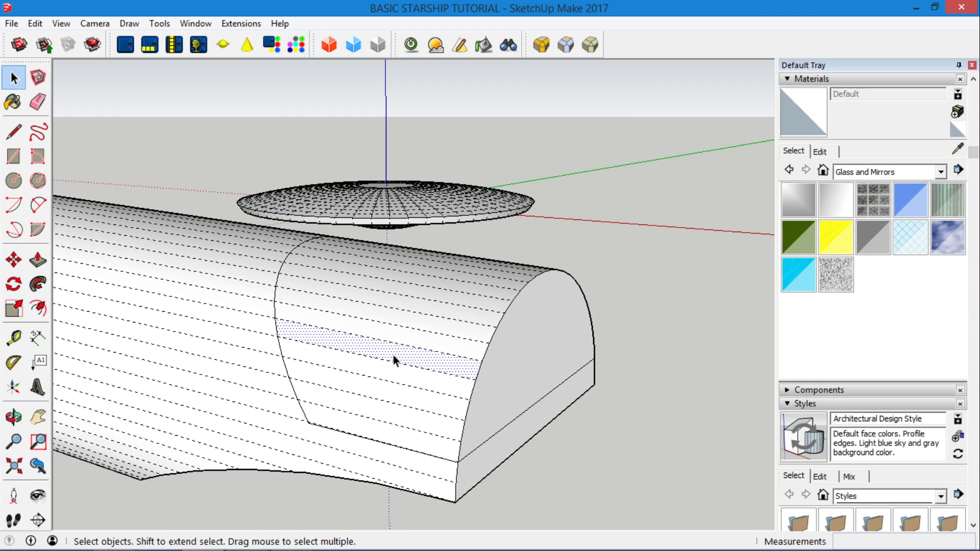
{"action": "left_click", "coordinate": [432, 301], "text": "shift"}
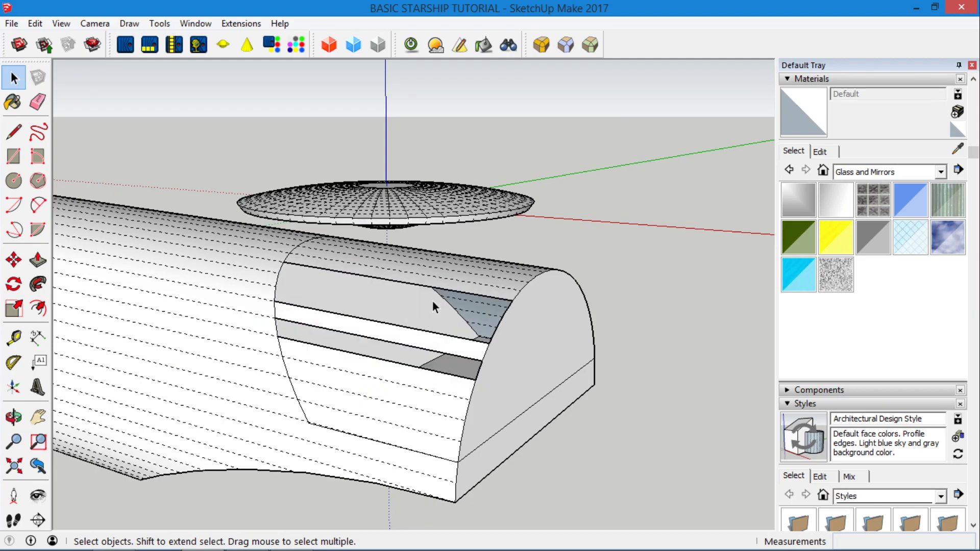
{"action": "left_click", "coordinate": [385, 381]}
{"action": "key", "text": "Delete"}
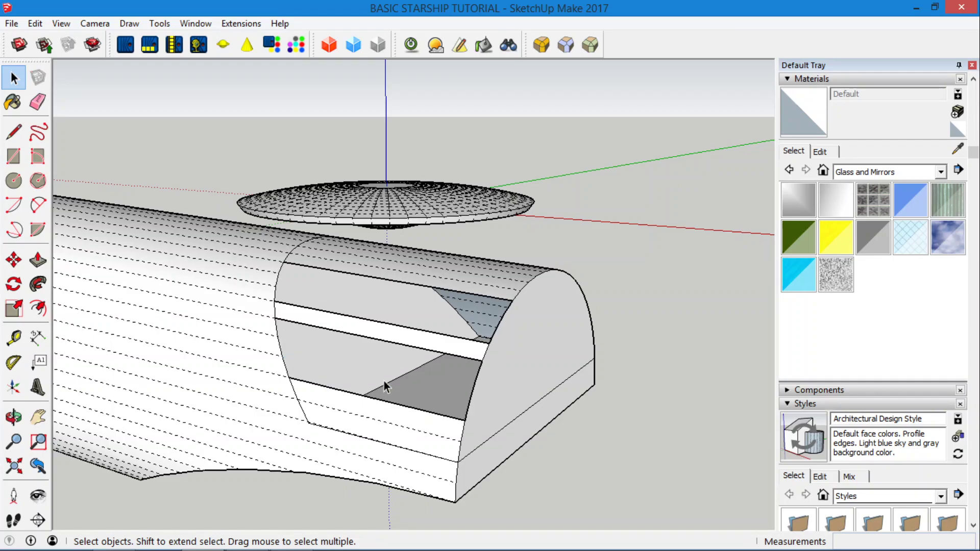
{"action": "left_click", "coordinate": [368, 406]}
{"action": "key", "text": "Delete"}
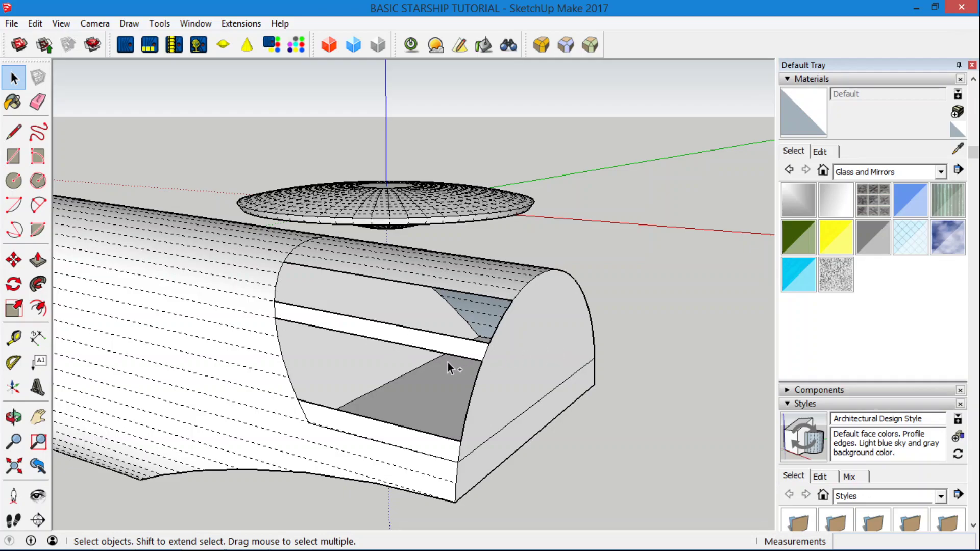
{"action": "key", "text": "ctrl+z"}
{"action": "key", "text": "ctrl+z"}
{"action": "key", "text": "ctrl+z"}
{"action": "key", "text": "ctrl+z"}
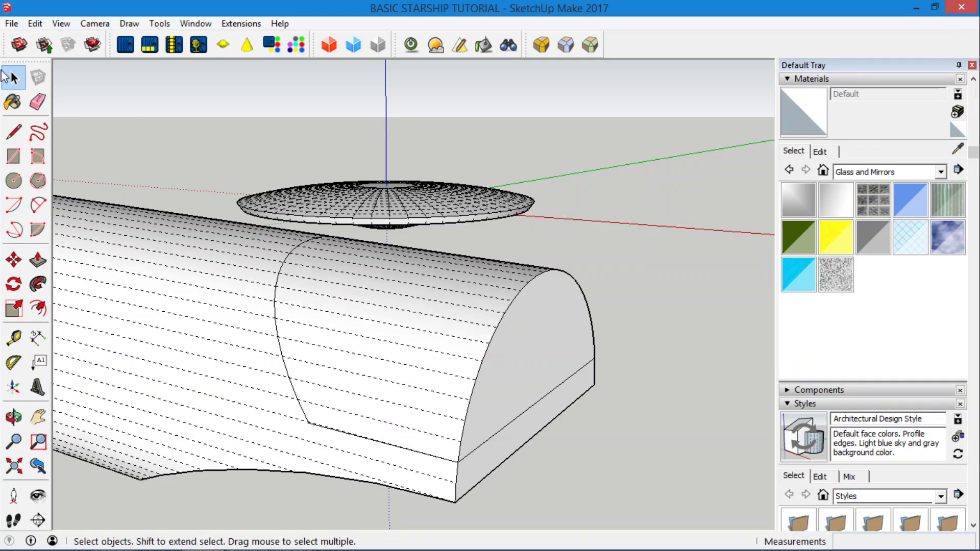
Step: Hide hidden geometry, delete the nose's curved top and end faces, and erase the leftover arc
{"action": "left_click", "coordinate": [61, 23]}
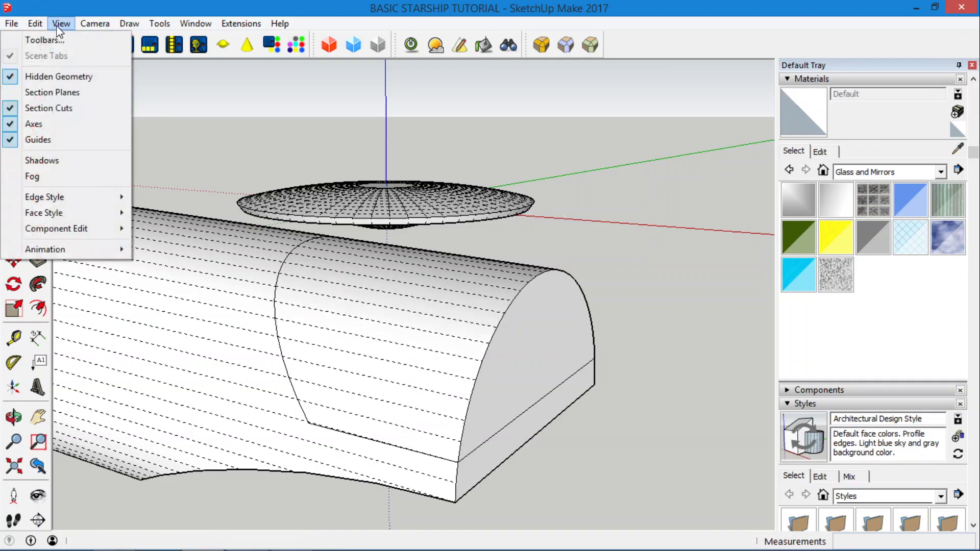
{"action": "left_click", "coordinate": [28, 81]}
{"action": "left_click", "coordinate": [393, 313]}
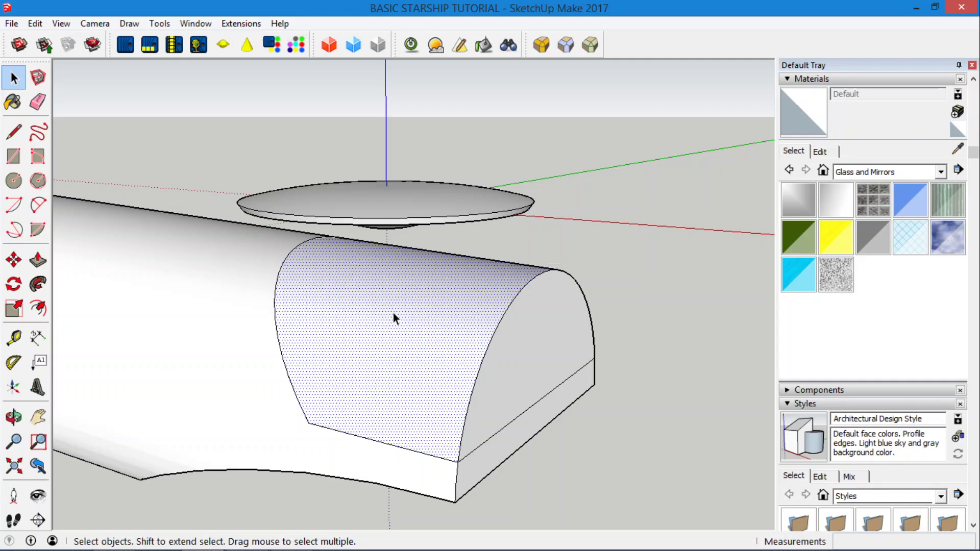
{"action": "key", "text": "Delete"}
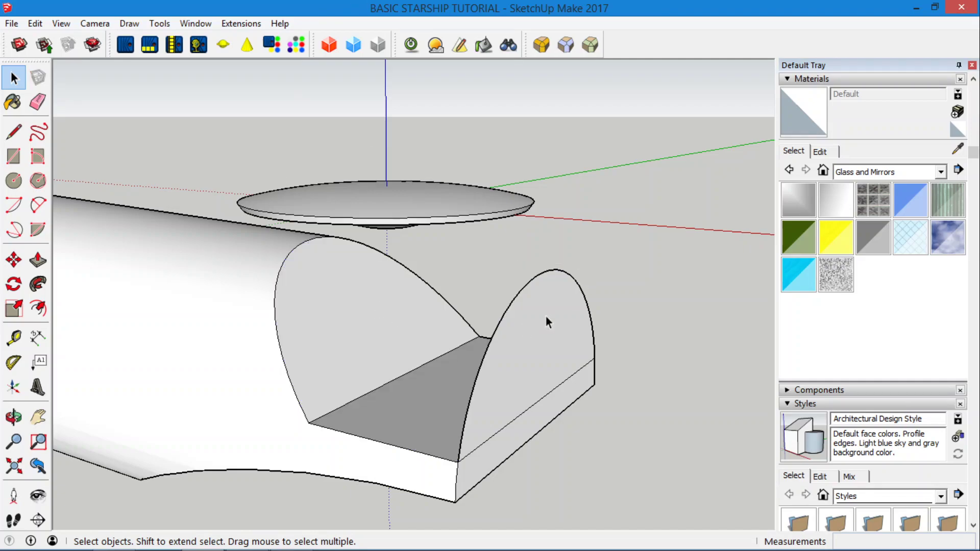
{"action": "left_click", "coordinate": [516, 345]}
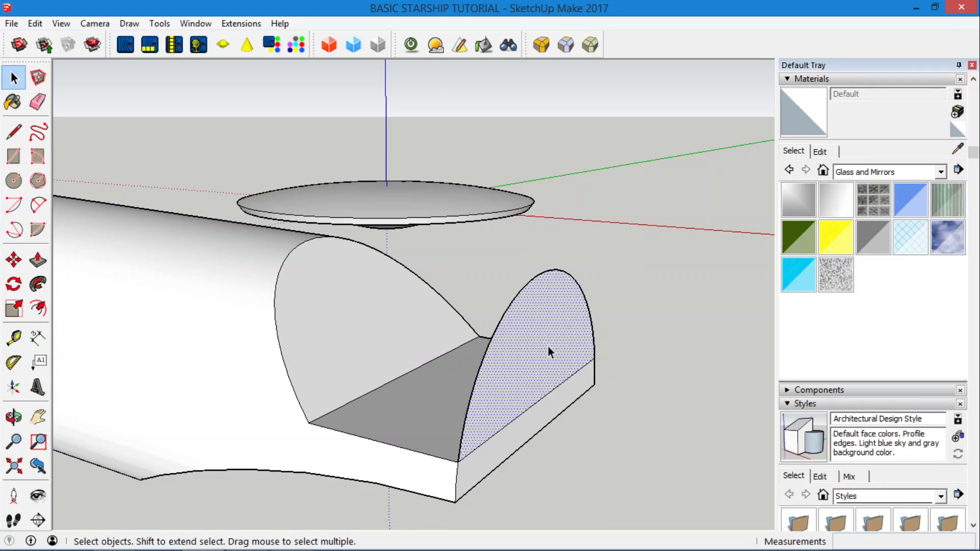
{"action": "key", "text": "Delete"}
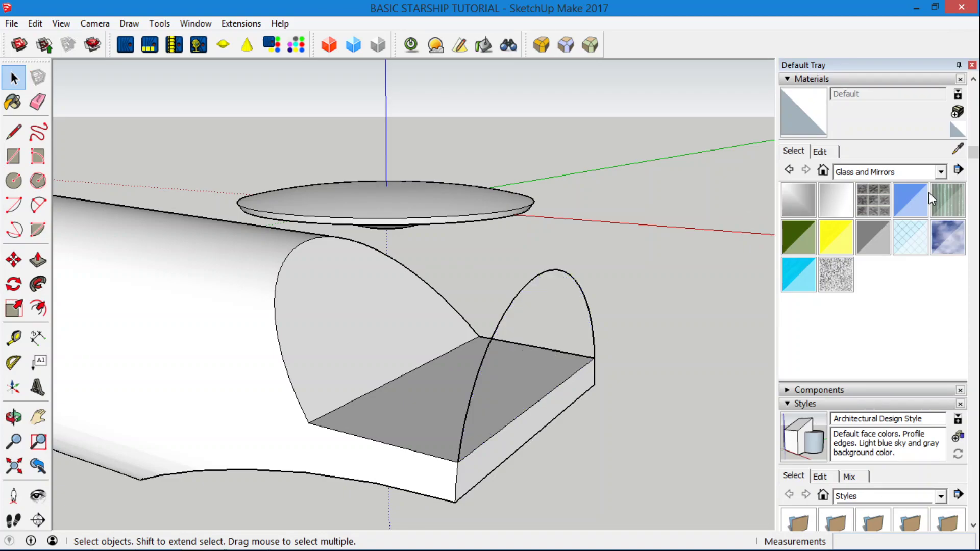
{"action": "left_click", "coordinate": [38, 102]}
{"action": "left_click_drag", "start_coordinate": [457, 448], "coordinate": [466, 445]}
{"action": "scroll", "coordinate": [459, 386], "scroll_direction": "down", "scroll_amount": 5}
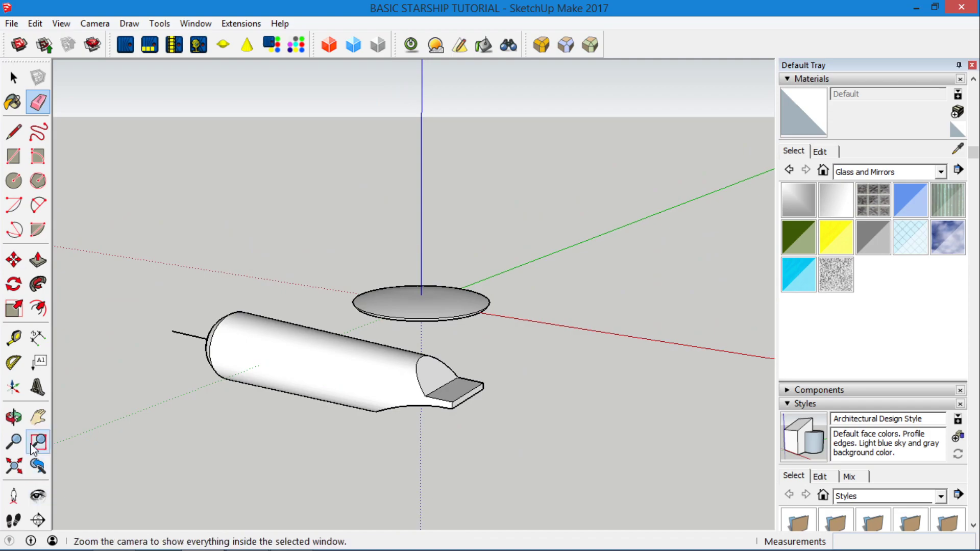
Step: Close the Default Tray and orbit around the starship to inspect the hull's nose
{"action": "left_click", "coordinate": [14, 418]}
{"action": "left_click_drag", "start_coordinate": [240, 393], "coordinate": [219, 439]}
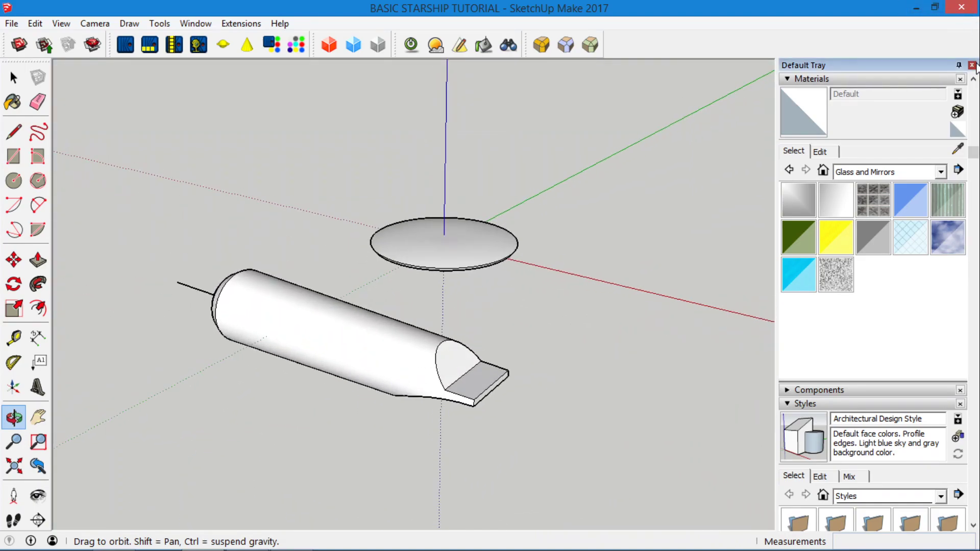
{"action": "left_click", "coordinate": [972, 65]}
{"action": "left_click_drag", "start_coordinate": [385, 354], "coordinate": [314, 325]}
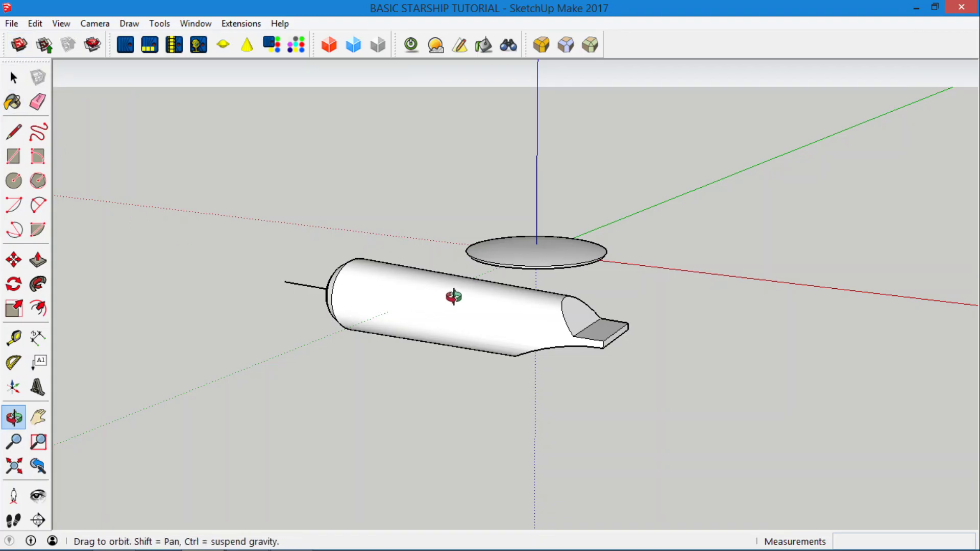
{"action": "left_click_drag", "start_coordinate": [453, 296], "coordinate": [236, 322]}
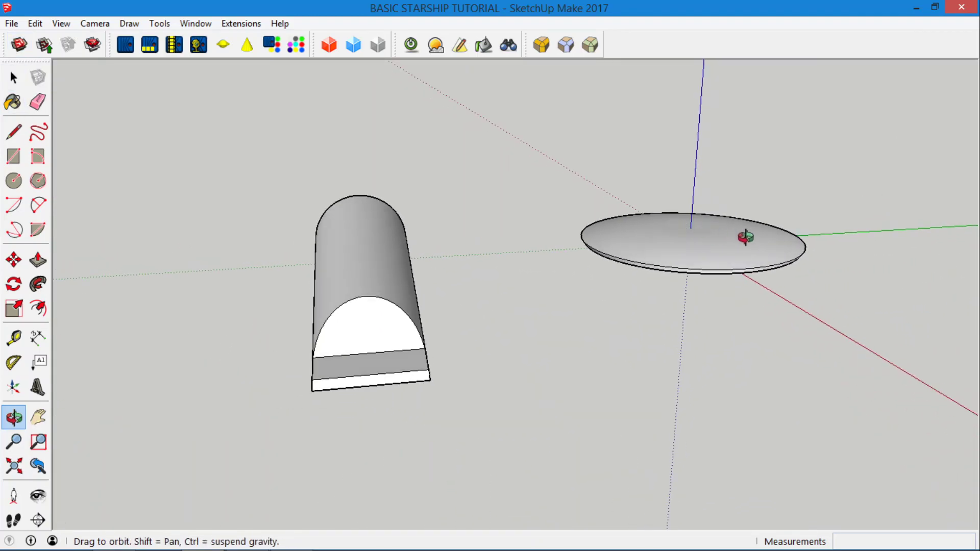
{"action": "left_click_drag", "start_coordinate": [746, 237], "coordinate": [619, 337]}
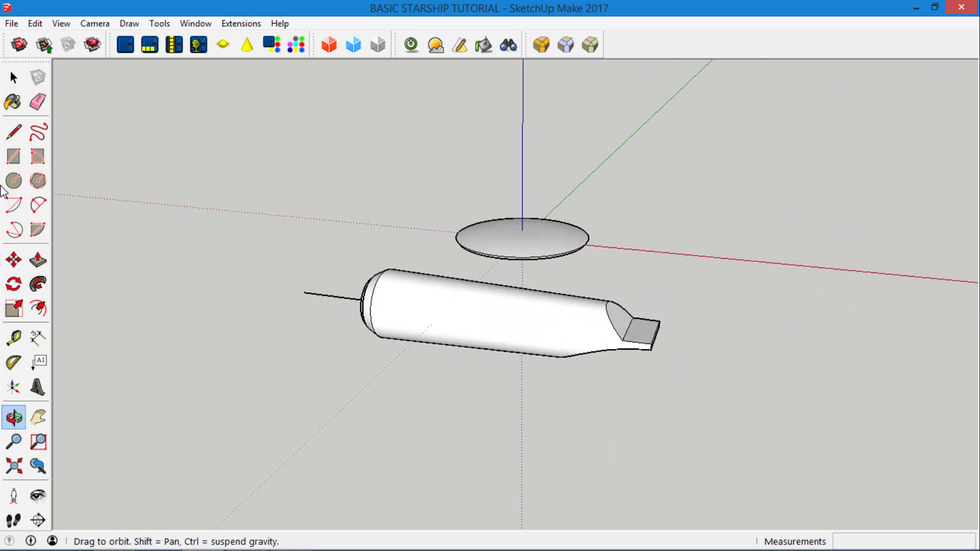
Step: Draw a 3.38m radius circle beside the hull and make it a group
{"action": "left_click", "coordinate": [13, 180]}
{"action": "scroll", "coordinate": [96, 334], "scroll_direction": "down", "scroll_amount": 3}
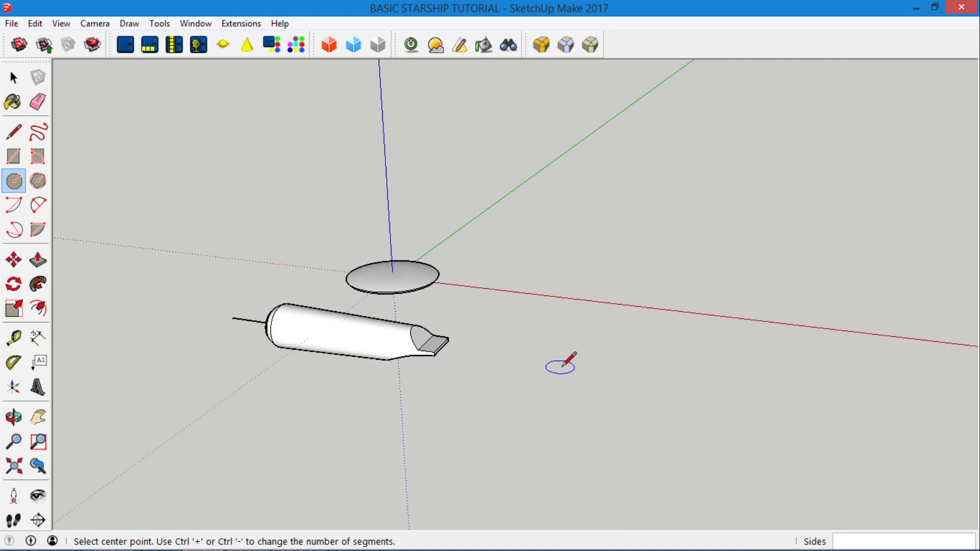
{"action": "left_click", "coordinate": [580, 363]}
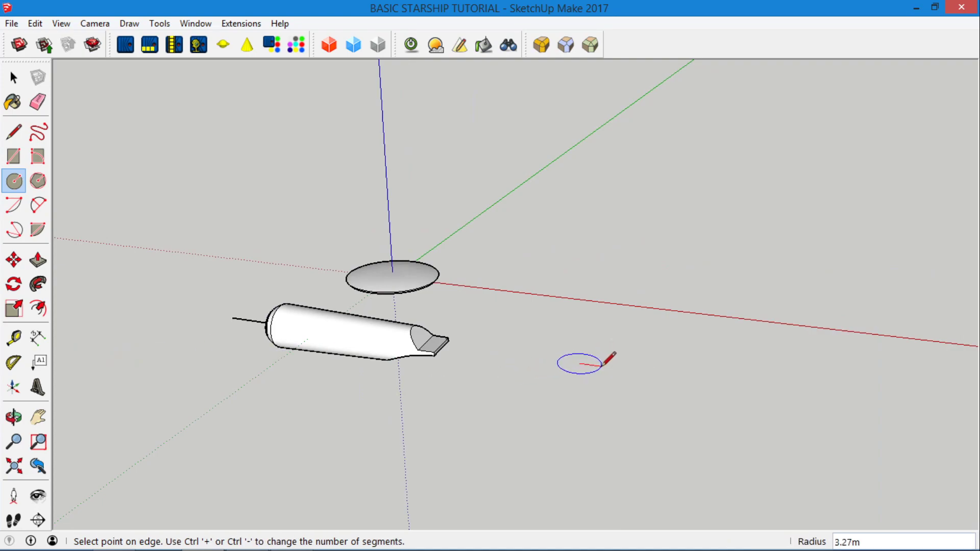
{"action": "left_click", "coordinate": [603, 364]}
{"action": "scroll", "coordinate": [605, 361], "scroll_direction": "up", "scroll_amount": 6}
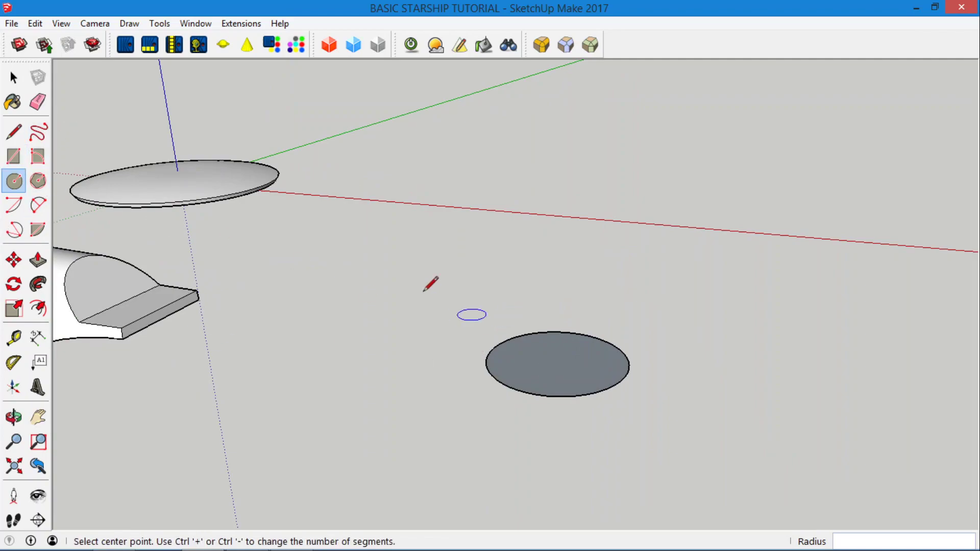
{"action": "left_click", "coordinate": [13, 78]}
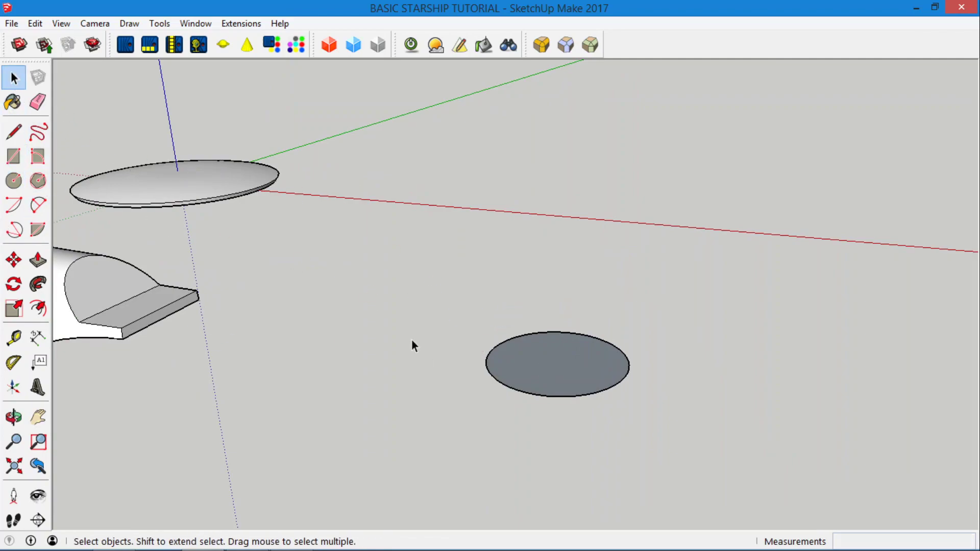
{"action": "double_click", "coordinate": [535, 352]}
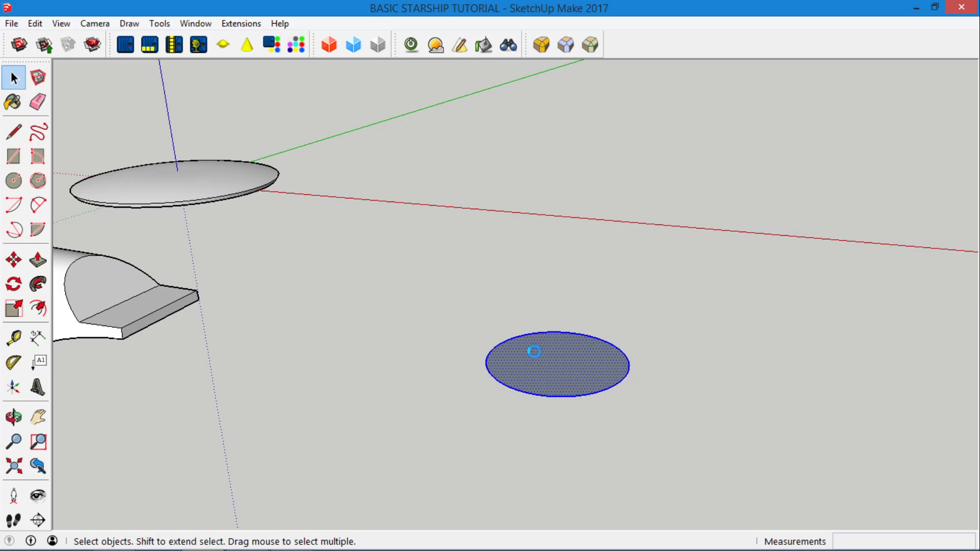
{"action": "right_click", "coordinate": [535, 353]}
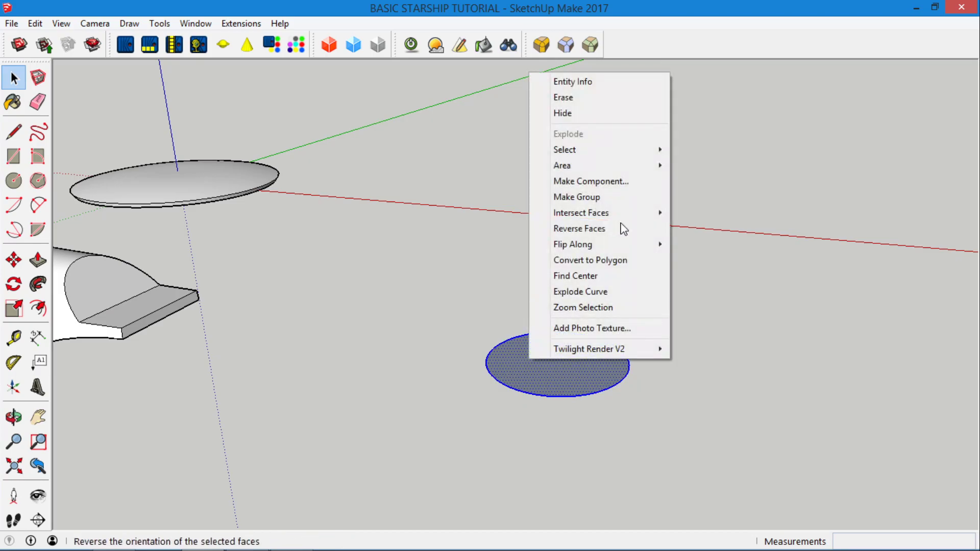
{"action": "left_click", "coordinate": [612, 200]}
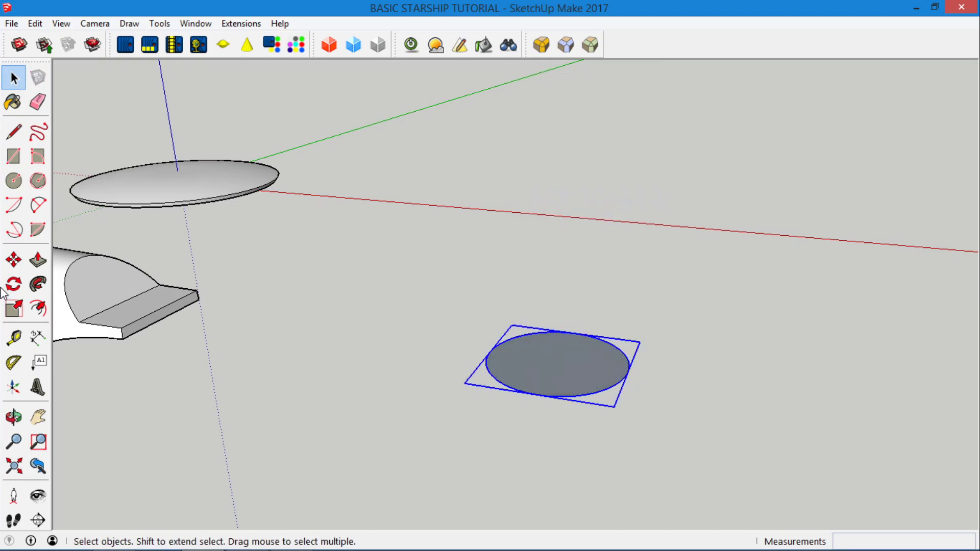
Step: Rotate the circle group -90° to stand upright and paste a horizontal copy in place
{"action": "left_click", "coordinate": [14, 417]}
{"action": "left_click_drag", "start_coordinate": [531, 353], "coordinate": [391, 357]}
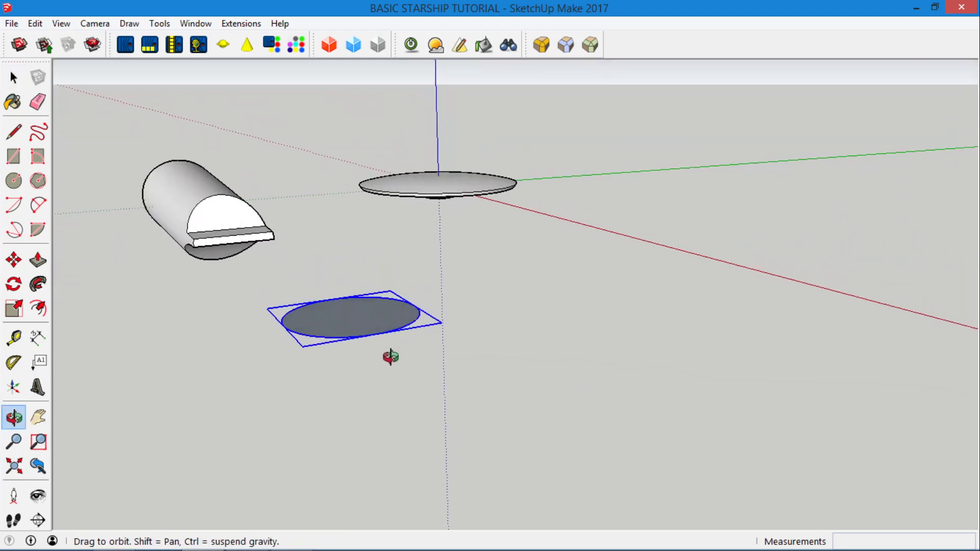
{"action": "left_click", "coordinate": [15, 260]}
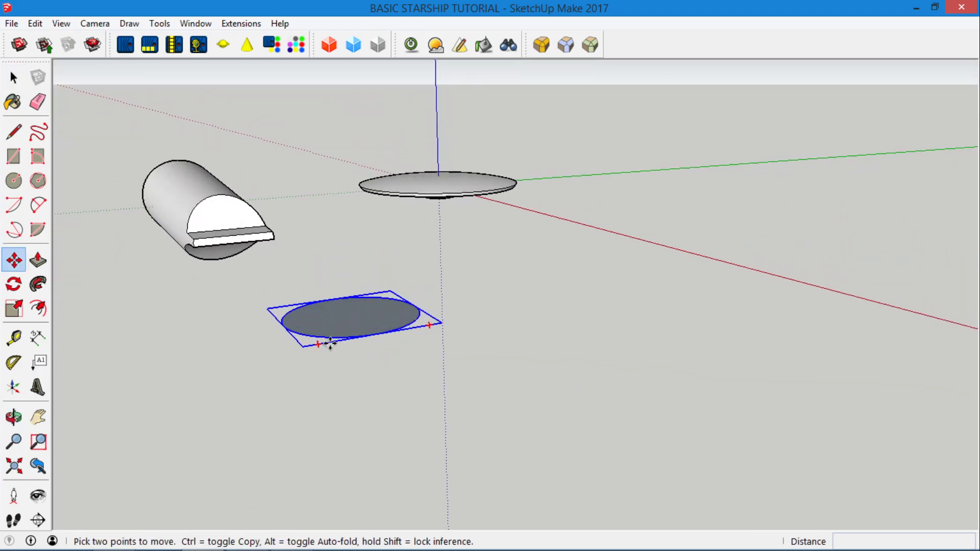
{"action": "mouse_move", "coordinate": [318, 344]}
{"action": "left_click_drag", "start_coordinate": [319, 345], "coordinate": [376, 384]}
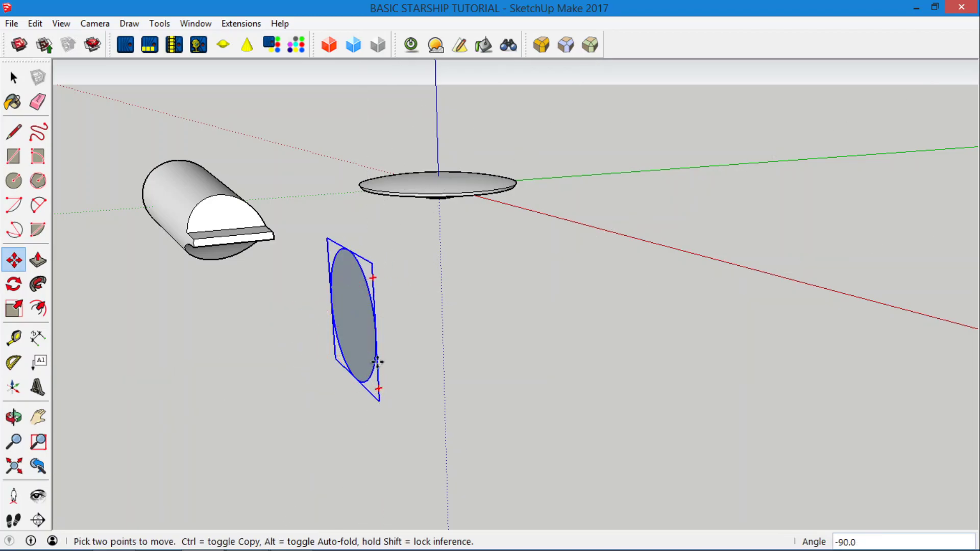
{"action": "left_click", "coordinate": [35, 24]}
{"action": "left_click", "coordinate": [69, 125]}
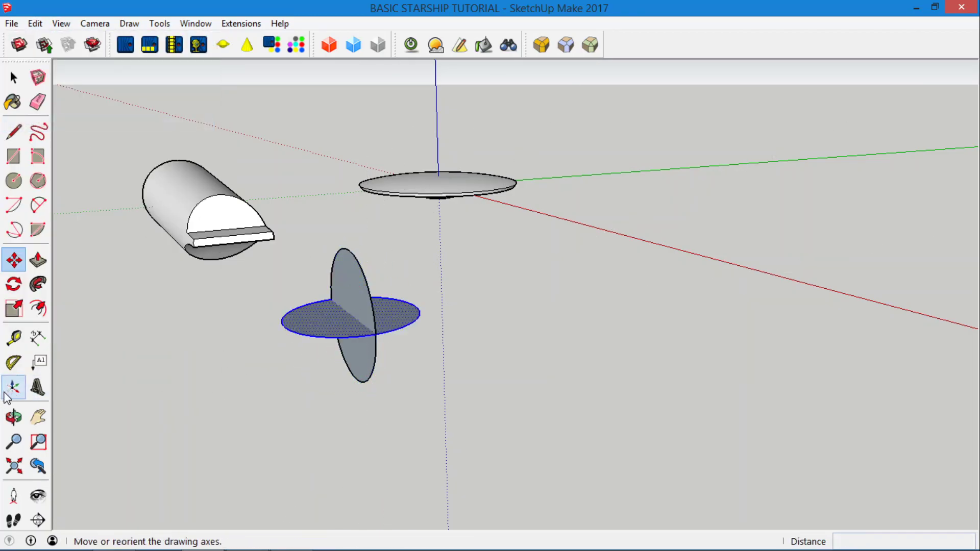
{"action": "left_click", "coordinate": [14, 417]}
{"action": "left_click_drag", "start_coordinate": [352, 326], "coordinate": [434, 403]}
Step: Explode the vertical disc group and select the vertical disc face
{"action": "left_click", "coordinate": [13, 77]}
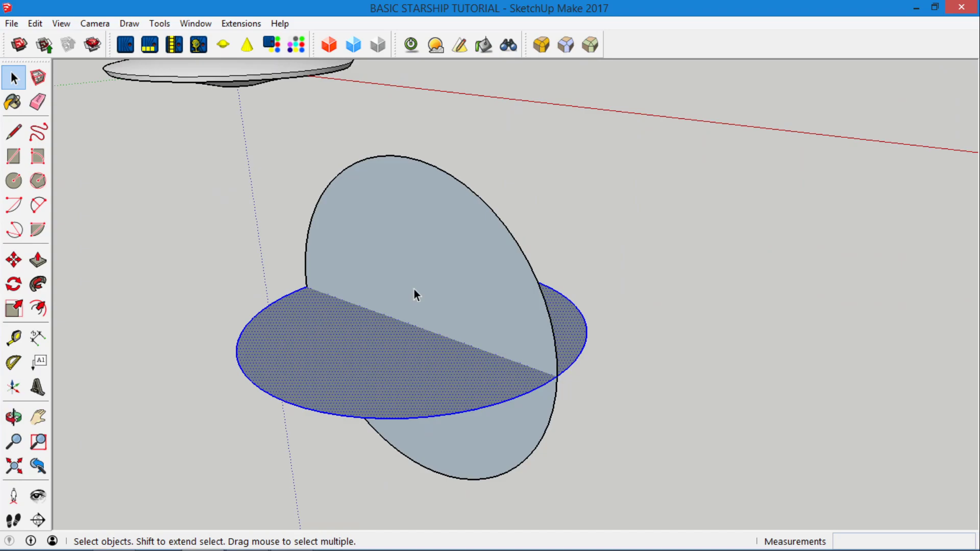
{"action": "left_click", "coordinate": [415, 289]}
{"action": "right_click", "coordinate": [416, 258]}
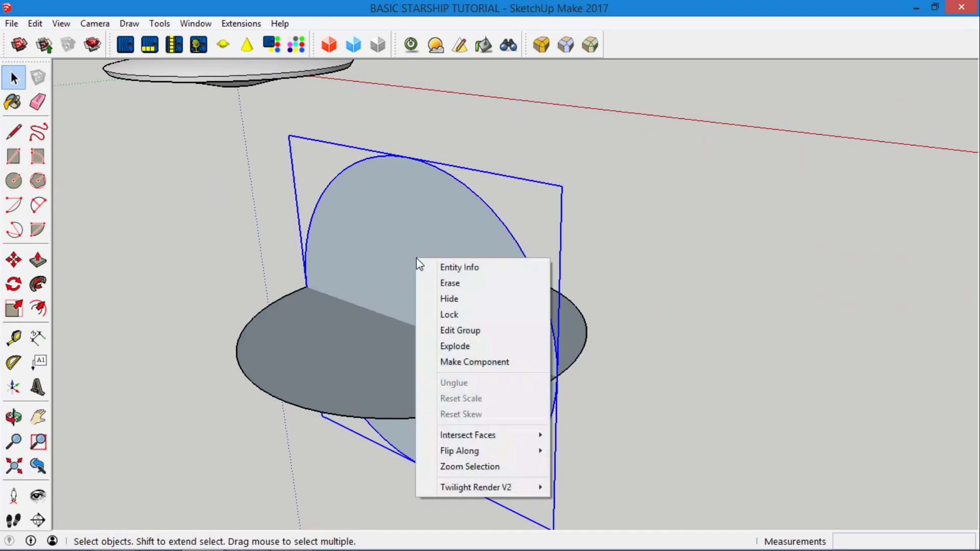
{"action": "left_click", "coordinate": [457, 346]}
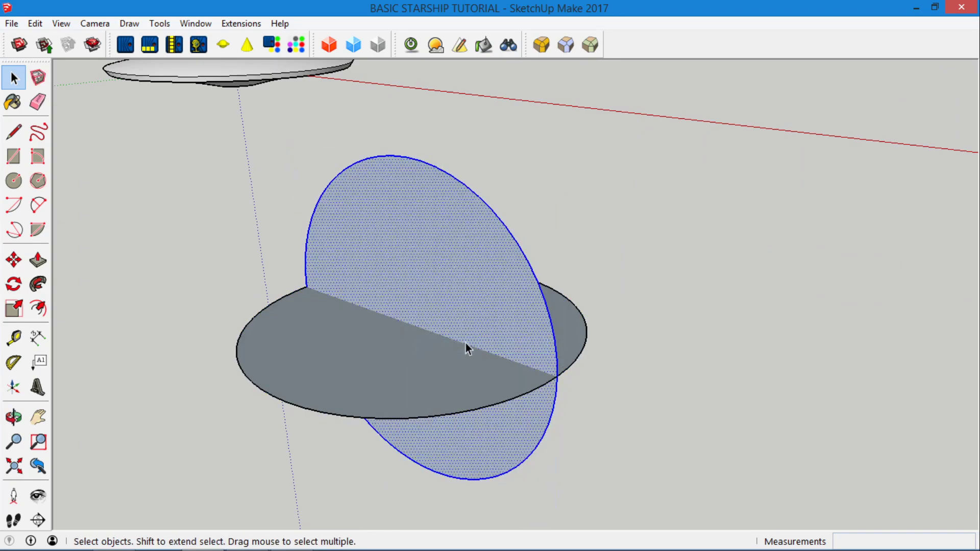
{"action": "triple_click", "coordinate": [397, 355]}
{"action": "left_click", "coordinate": [401, 296]}
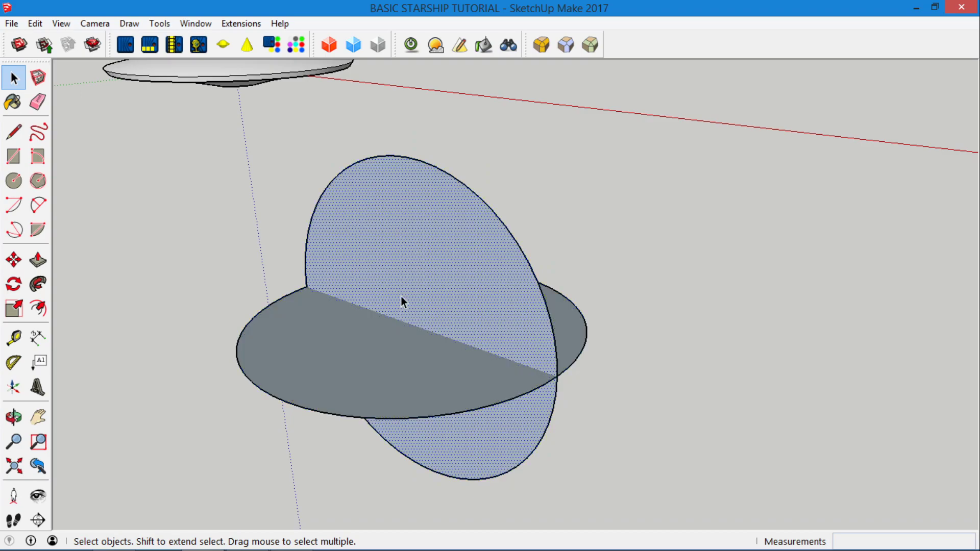
Step: Draw a line from the discs' centre up to the vertical disc's top, splitting it
{"action": "left_click", "coordinate": [14, 132]}
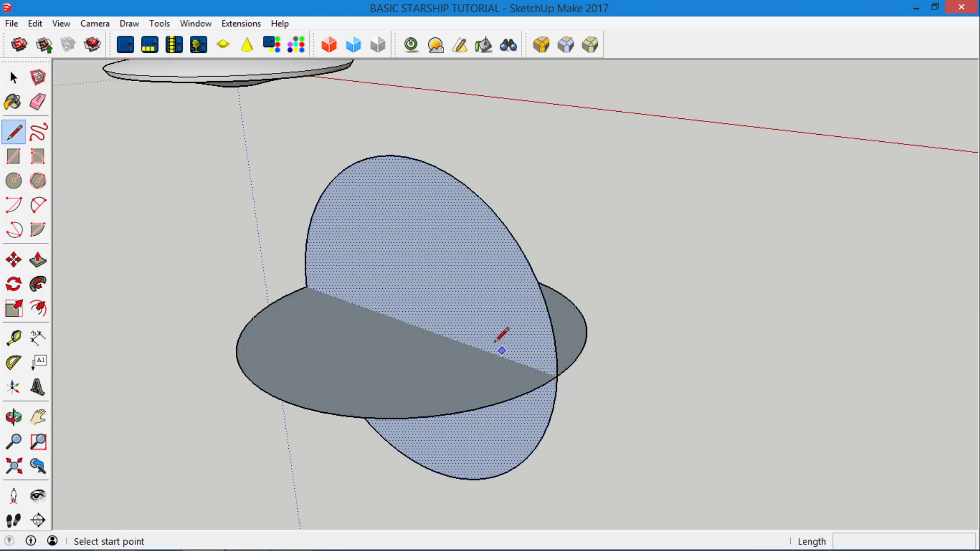
{"action": "left_click", "coordinate": [558, 376]}
{"action": "left_click", "coordinate": [416, 325]}
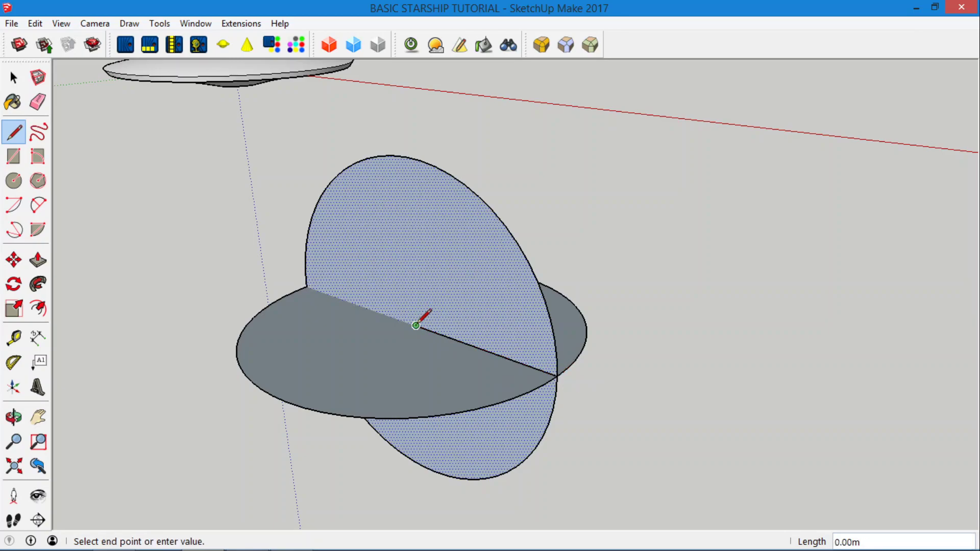
{"action": "left_click", "coordinate": [406, 157]}
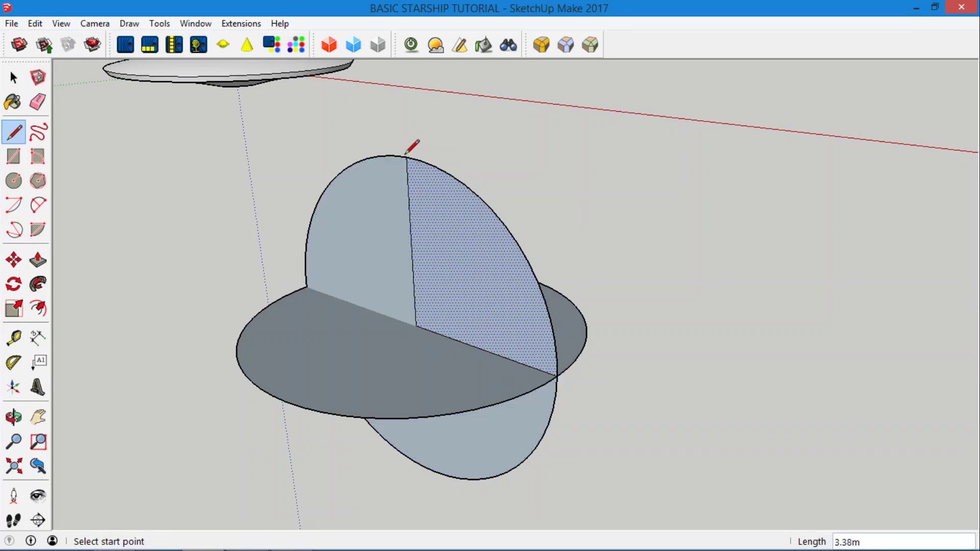
{"action": "left_click", "coordinate": [14, 417]}
{"action": "mouse_move", "coordinate": [388, 403]}
{"action": "left_mouse_down"}
{"action": "mouse_move", "coordinate": [462, 365]}
{"action": "mouse_move", "coordinate": [511, 309]}
{"action": "mouse_move", "coordinate": [510, 286]}
{"action": "left_mouse_up"}
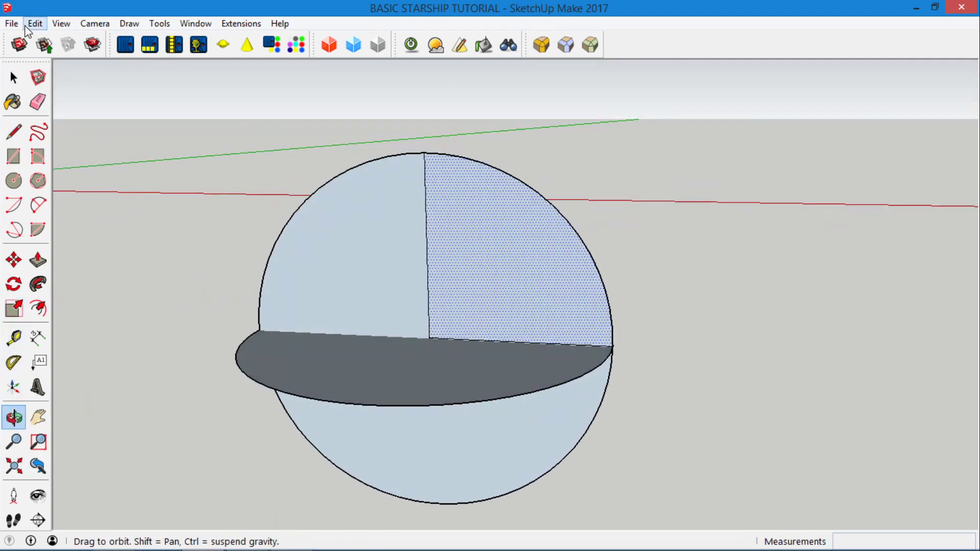
Step: Erase the upper-left quarter arc and the lower half arc, leaving a quarter-circle profile
{"action": "left_click", "coordinate": [38, 102]}
{"action": "left_click", "coordinate": [344, 171]}
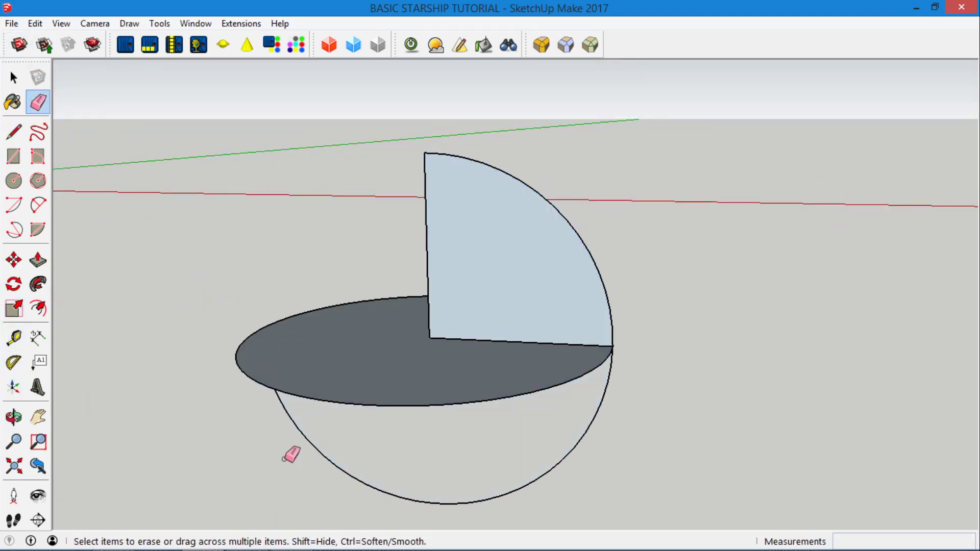
{"action": "left_click", "coordinate": [311, 435]}
{"action": "left_click", "coordinate": [14, 418]}
{"action": "left_click", "coordinate": [14, 417]}
{"action": "mouse_move", "coordinate": [274, 394]}
{"action": "left_mouse_down"}
{"action": "mouse_move", "coordinate": [527, 540]}
{"action": "mouse_move", "coordinate": [247, 540]}
{"action": "mouse_move", "coordinate": [144, 529]}
{"action": "mouse_move", "coordinate": [376, 531]}
{"action": "left_mouse_up"}
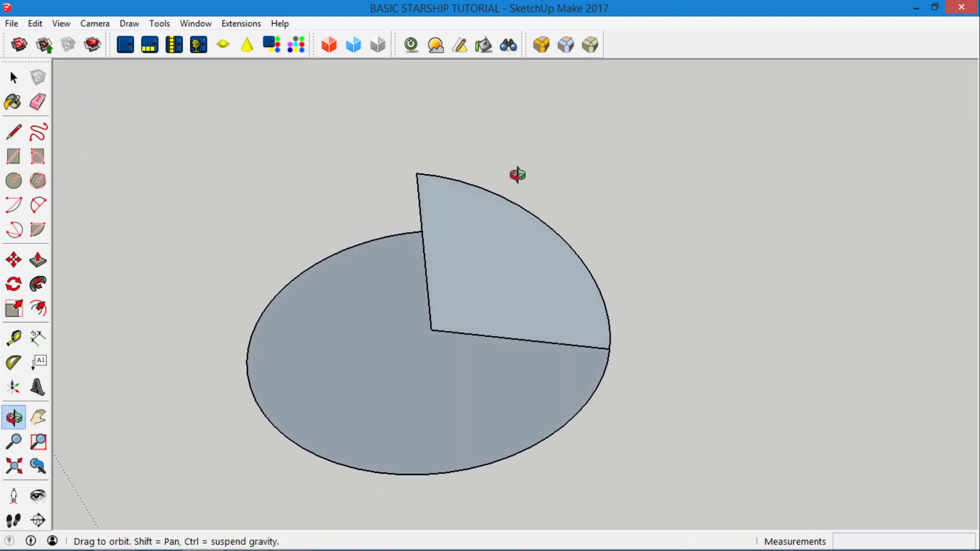
Step: Sweep the quarter-circle profile around the disc's circular edge with Follow Me
{"action": "left_click_drag", "start_coordinate": [519, 315], "coordinate": [490, 277]}
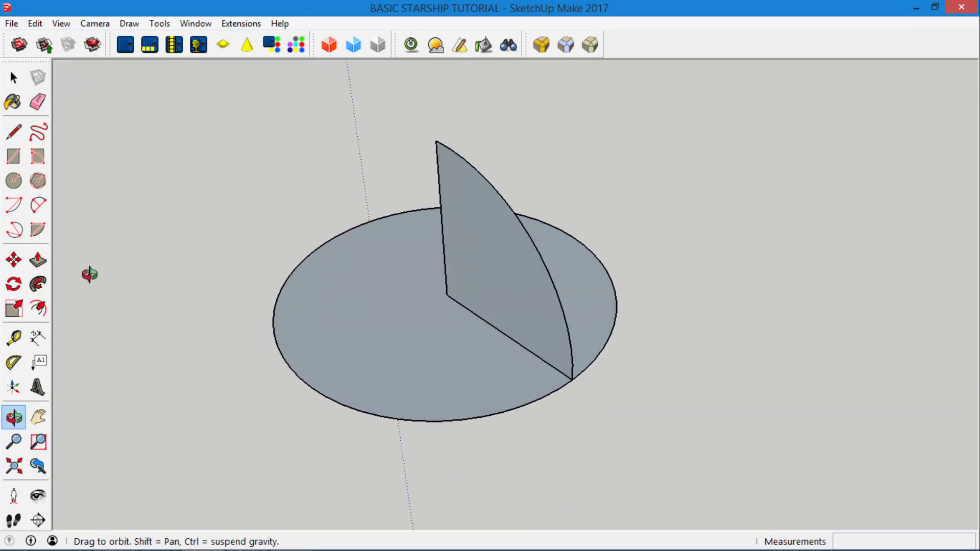
{"action": "left_click", "coordinate": [38, 286]}
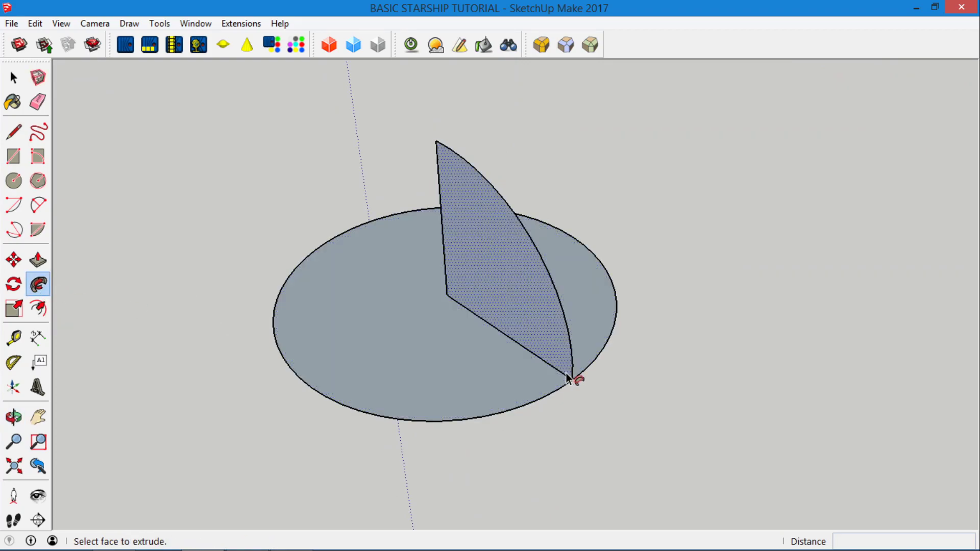
{"action": "left_click_drag", "start_coordinate": [569, 376], "coordinate": [577, 374]}
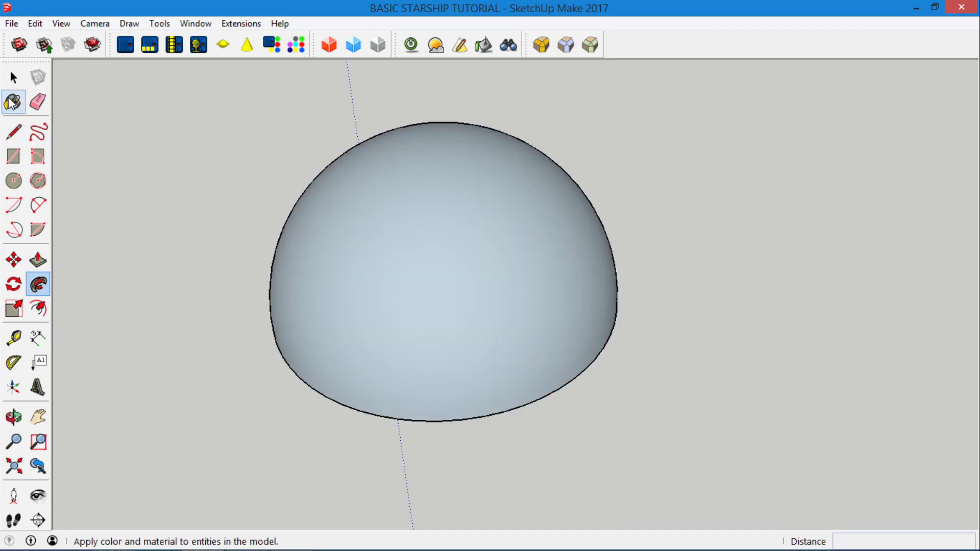
Step: Reverse the dome's faces so they face outward
{"action": "left_click", "coordinate": [14, 78]}
{"action": "left_click", "coordinate": [448, 304]}
{"action": "right_click", "coordinate": [448, 302]}
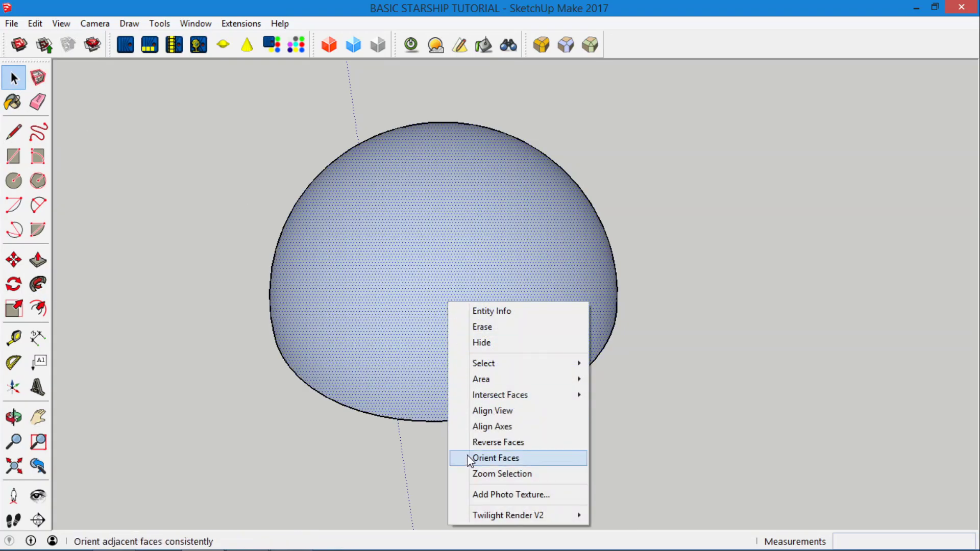
{"action": "left_click", "coordinate": [502, 442]}
{"action": "scroll", "coordinate": [480, 334], "scroll_direction": "down", "scroll_amount": 6}
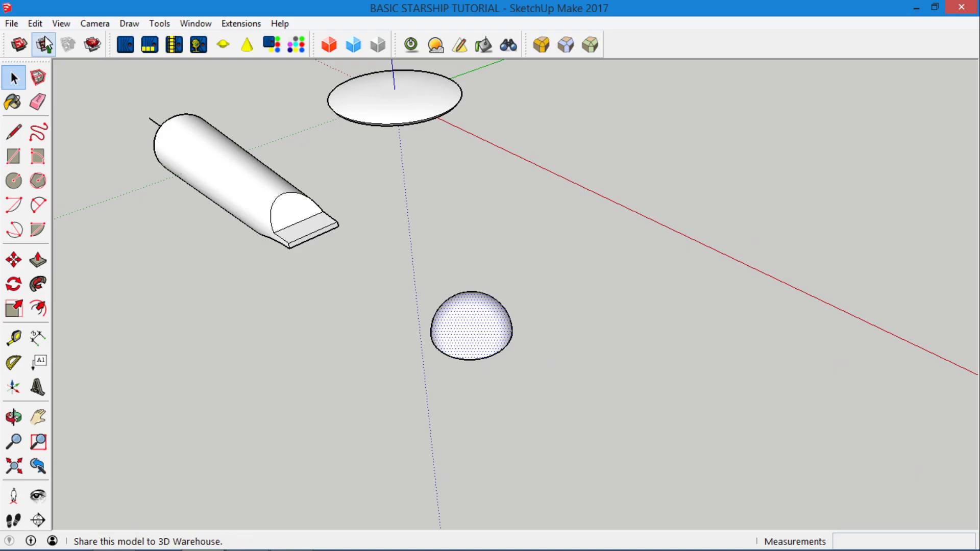
Step: Show hidden geometry and make the whole dome a group
{"action": "left_click", "coordinate": [61, 23]}
{"action": "left_click", "coordinate": [69, 76]}
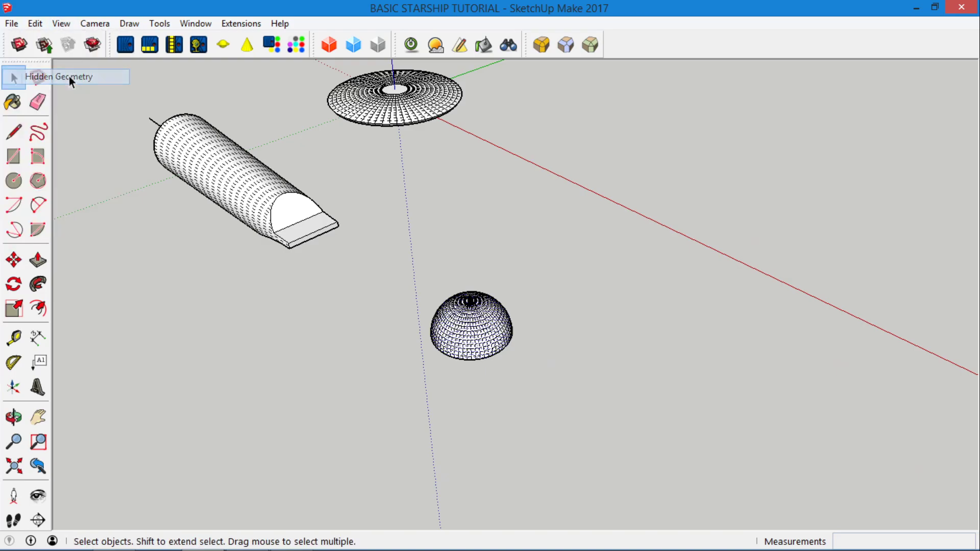
{"action": "scroll", "coordinate": [458, 332], "scroll_direction": "up", "scroll_amount": 3}
{"action": "scroll", "coordinate": [457, 331], "scroll_direction": "up", "scroll_amount": 4}
{"action": "scroll", "coordinate": [462, 357], "scroll_direction": "down", "scroll_amount": 5}
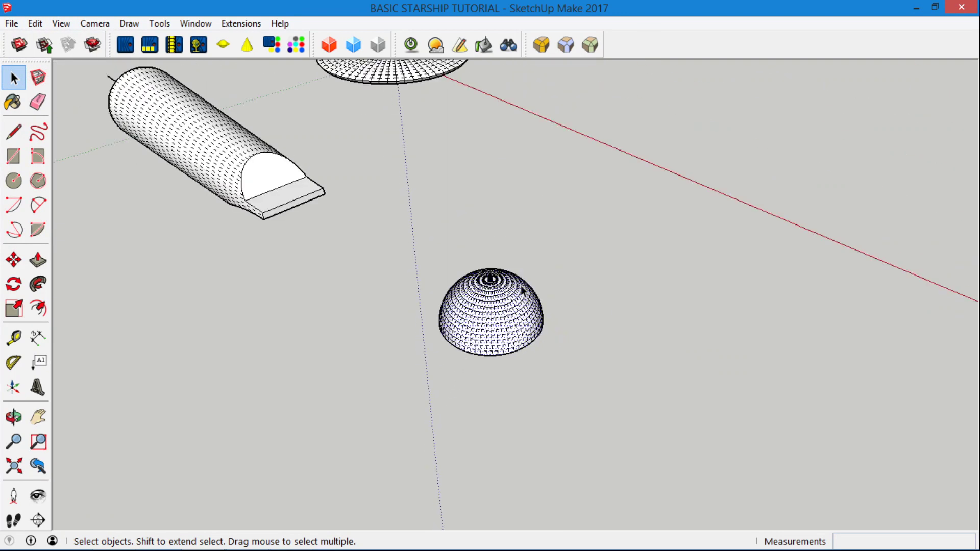
{"action": "right_click", "coordinate": [505, 301]}
{"action": "left_click", "coordinate": [476, 311]}
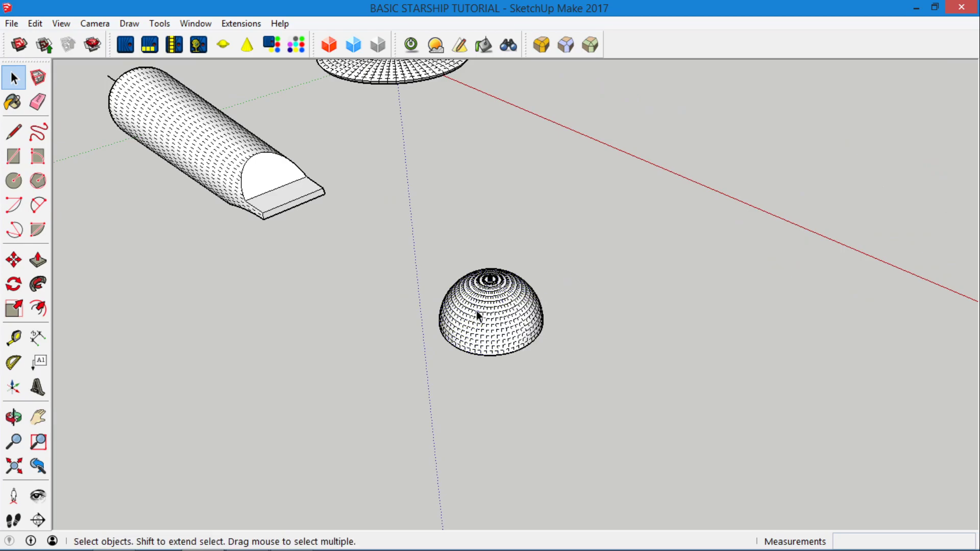
{"action": "triple_click", "coordinate": [477, 311]}
{"action": "right_click", "coordinate": [476, 311]}
{"action": "left_click", "coordinate": [550, 181]}
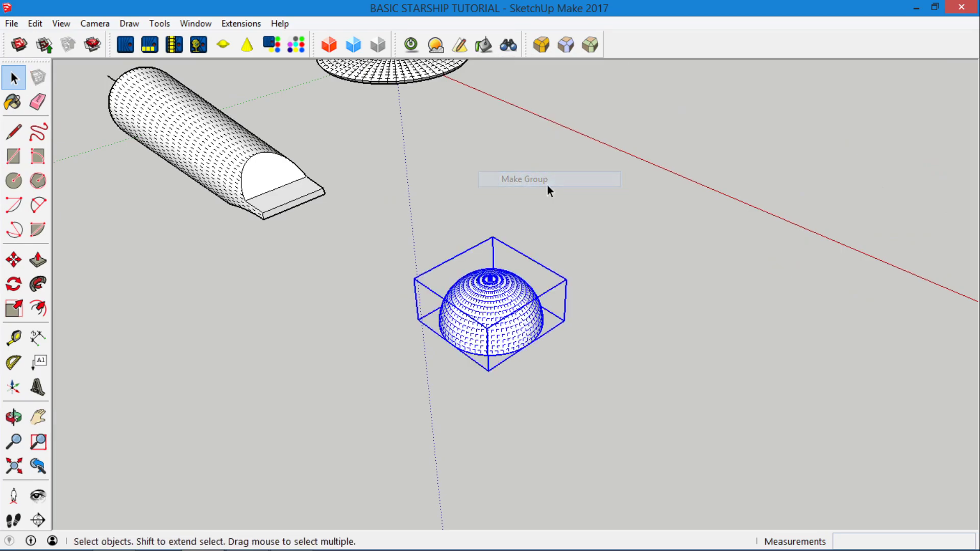
Step: Scale the dome to about 0.79, rotate it, and stretch it lengthwise into a long pod
{"action": "left_click", "coordinate": [13, 309]}
{"action": "mouse_move", "coordinate": [567, 279]}
{"action": "left_mouse_down"}
{"action": "mouse_move", "coordinate": [556, 280]}
{"action": "mouse_move", "coordinate": [582, 276]}
{"action": "mouse_move", "coordinate": [550, 284]}
{"action": "left_mouse_up"}
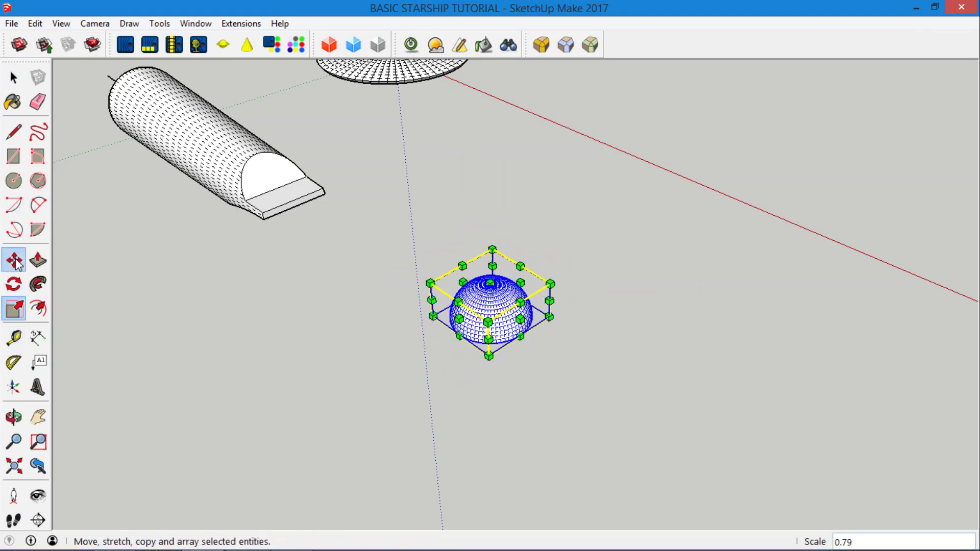
{"action": "left_click", "coordinate": [13, 260]}
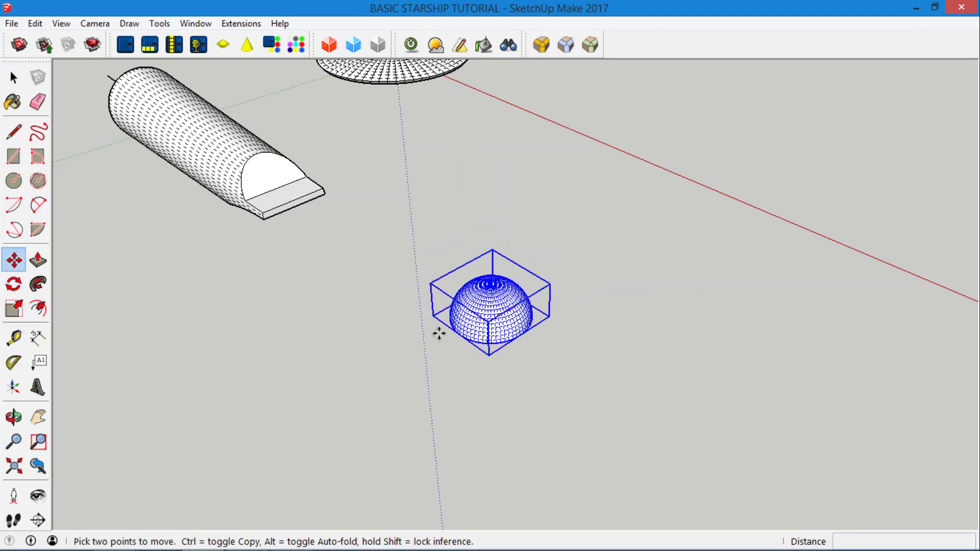
{"action": "left_click", "coordinate": [434, 308]}
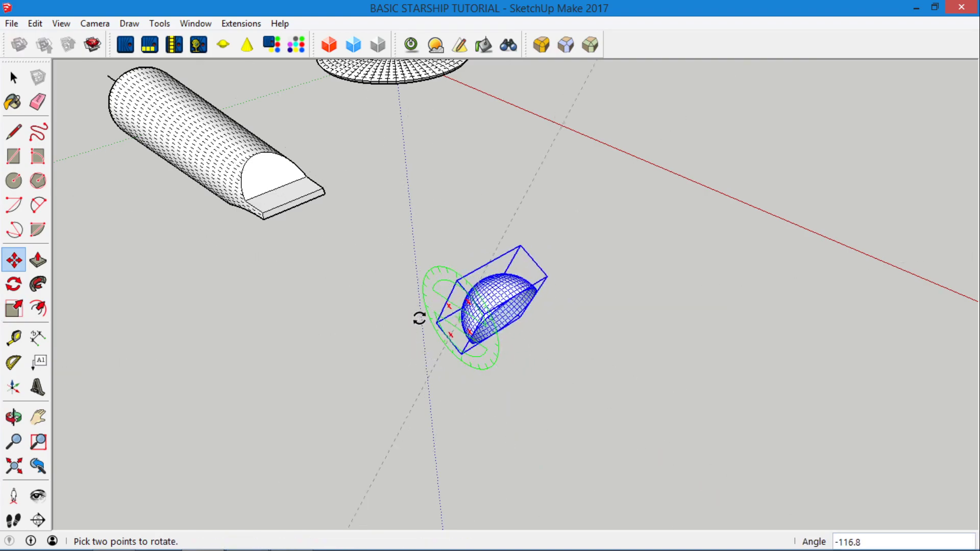
{"action": "left_click", "coordinate": [434, 353]}
{"action": "left_click", "coordinate": [13, 309]}
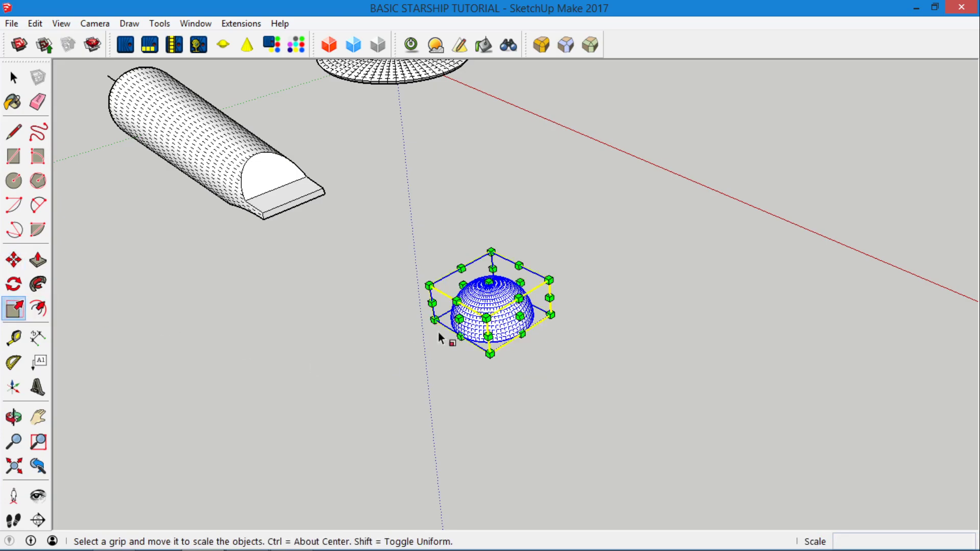
{"action": "left_click_drag", "start_coordinate": [460, 318], "coordinate": [375, 369]}
{"action": "scroll", "coordinate": [416, 375], "scroll_direction": "up", "scroll_amount": 2}
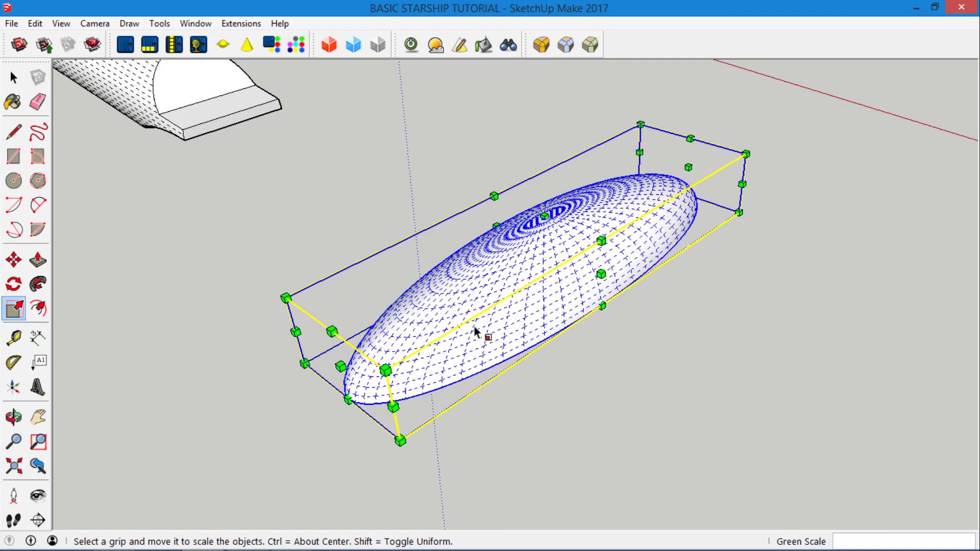
{"action": "left_click", "coordinate": [13, 417]}
{"action": "left_click_drag", "start_coordinate": [422, 274], "coordinate": [561, 253]}
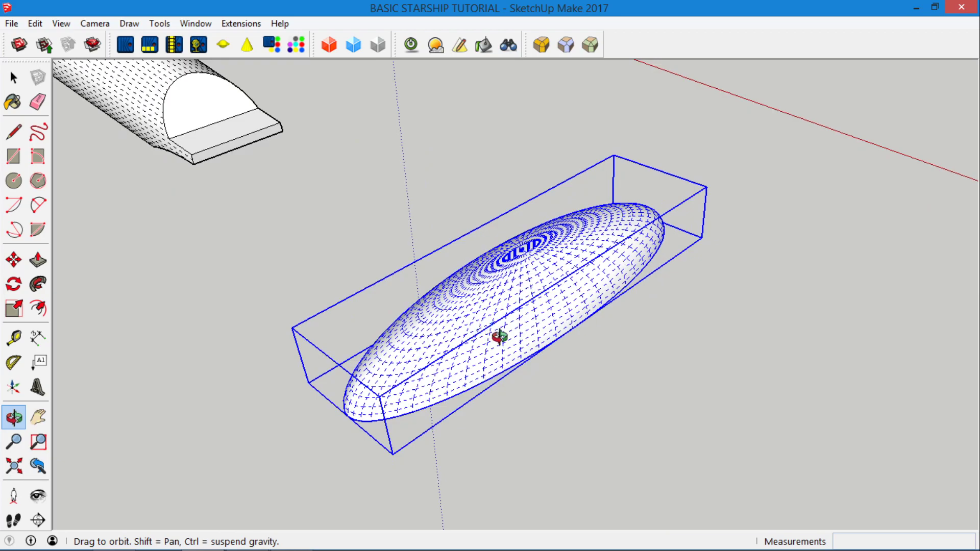
Step: Undo the dome's lengthwise stretch and orbit to view the dome alongside the hull
{"action": "key", "text": "ctrl+z"}
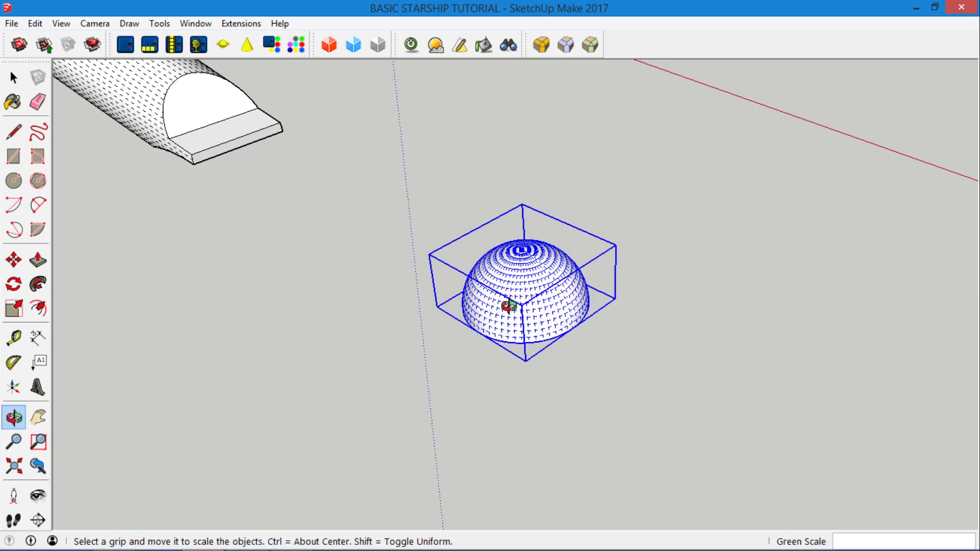
{"action": "left_click", "coordinate": [14, 261]}
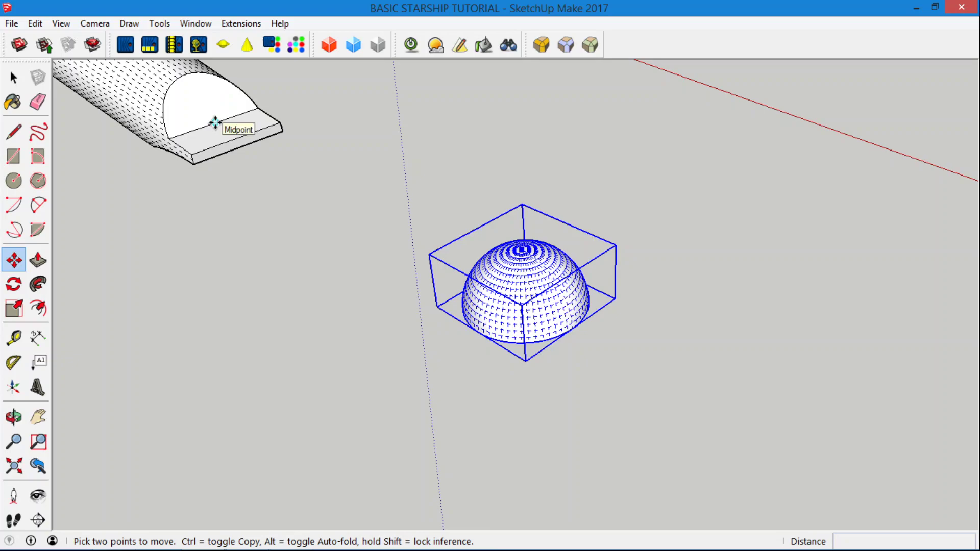
{"action": "left_click", "coordinate": [14, 417]}
{"action": "left_click_drag", "start_coordinate": [580, 292], "coordinate": [504, 366]}
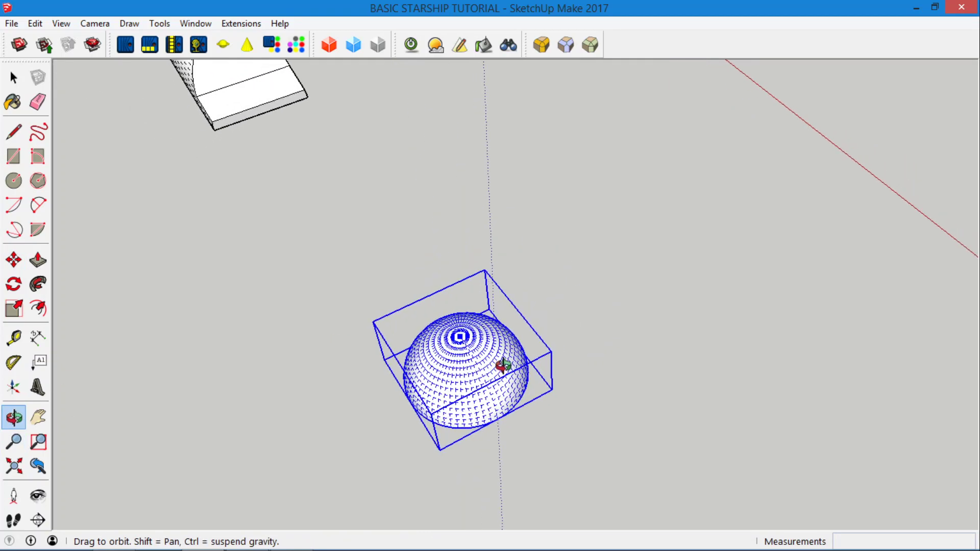
{"action": "scroll", "coordinate": [504, 365], "scroll_direction": "down", "scroll_amount": 3}
{"action": "scroll", "coordinate": [321, 171], "scroll_direction": "up", "scroll_amount": 8}
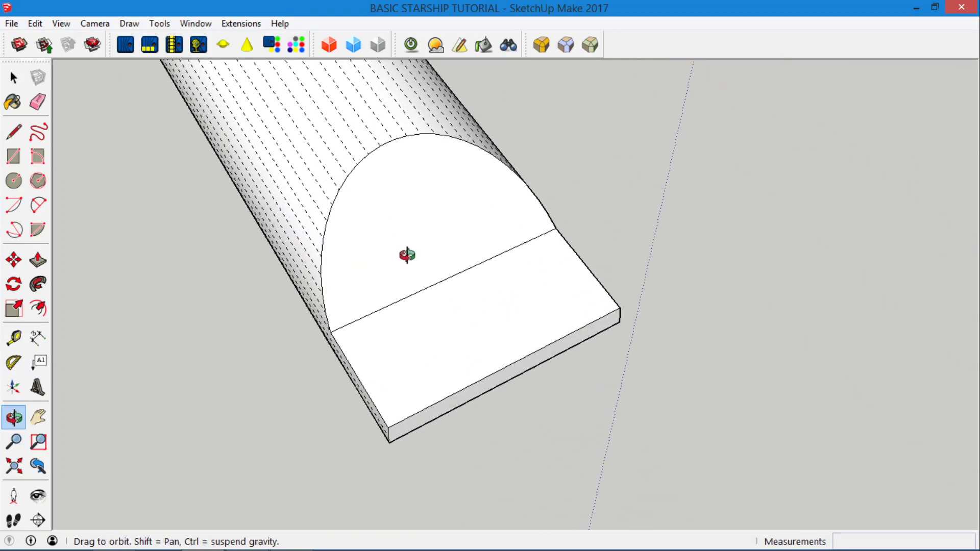
{"action": "left_click", "coordinate": [13, 78]}
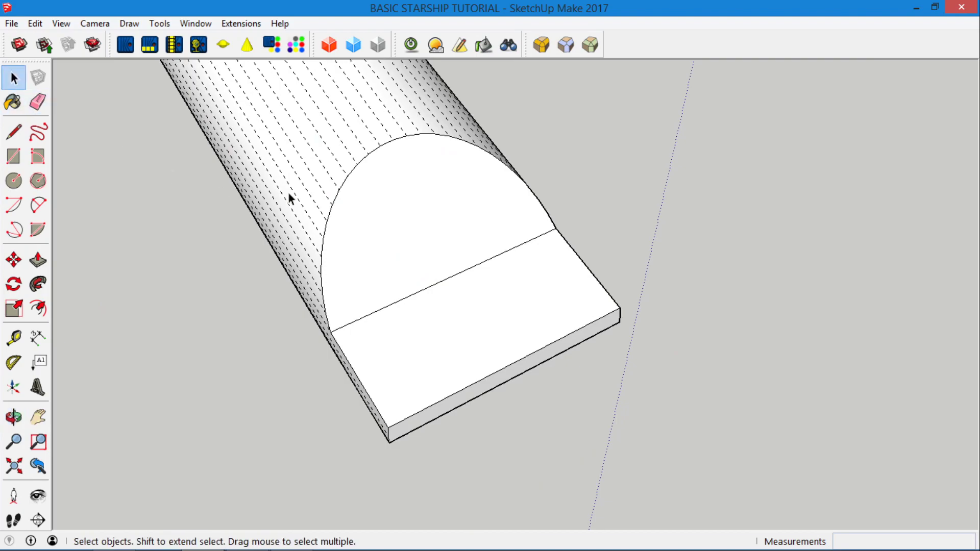
{"action": "left_click", "coordinate": [13, 132]}
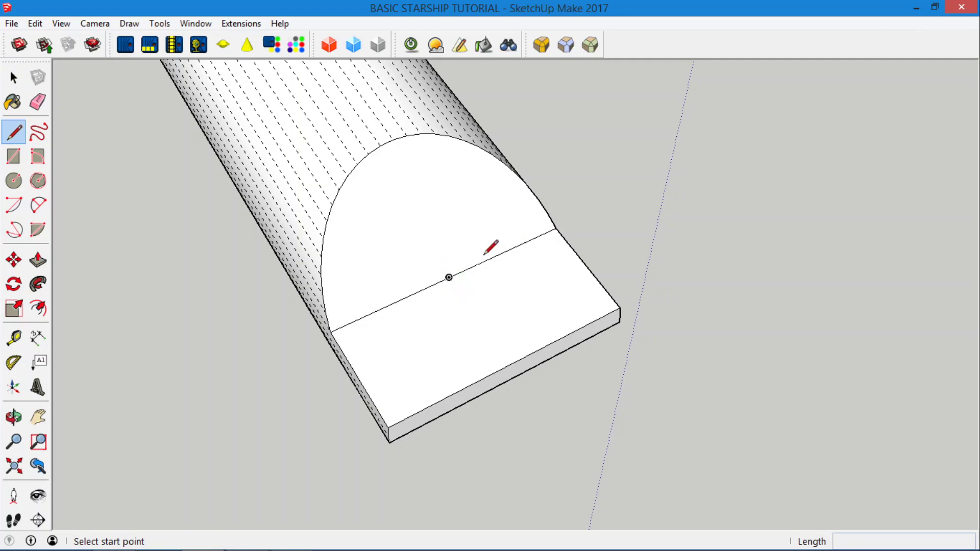
Step: Begin a line at the front edge's midpoint, then cancel it
{"action": "left_click", "coordinate": [449, 277]}
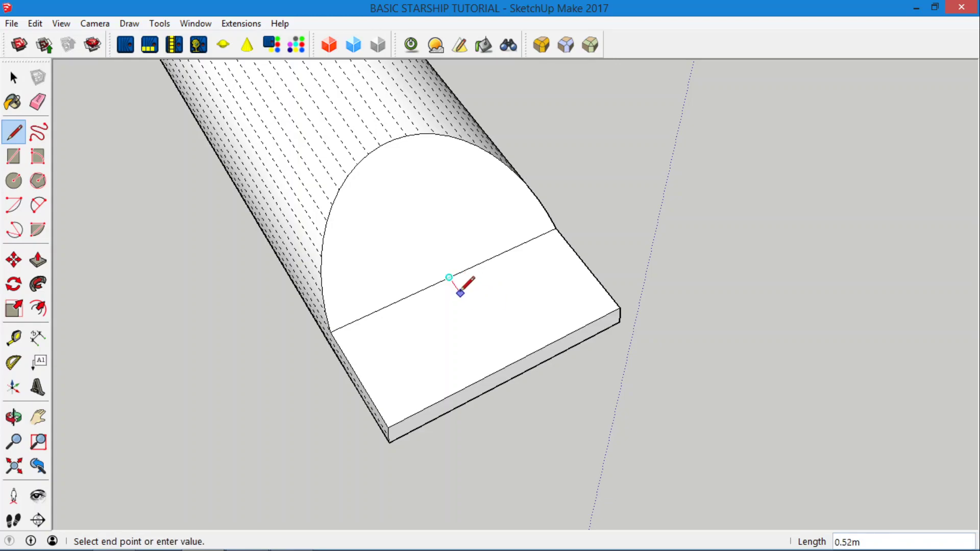
{"action": "left_click", "coordinate": [14, 78]}
{"action": "scroll", "coordinate": [369, 208], "scroll_direction": "down", "scroll_amount": 5}
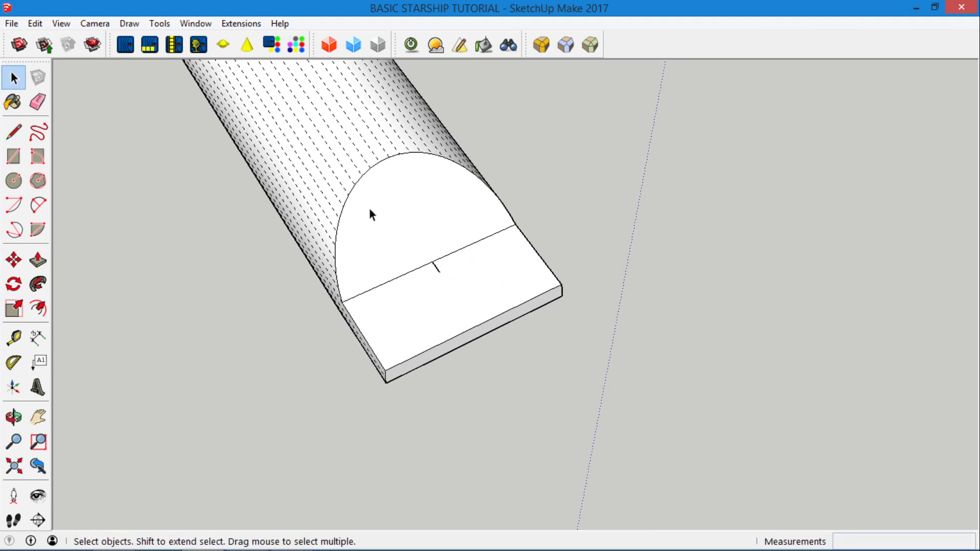
{"action": "scroll", "coordinate": [342, 196], "scroll_direction": "down", "scroll_amount": 3}
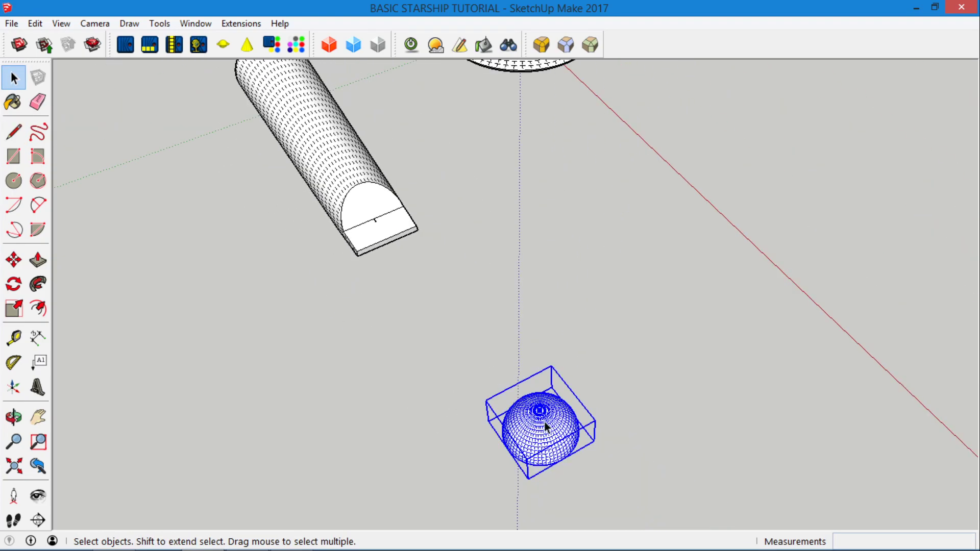
{"action": "scroll", "coordinate": [544, 422], "scroll_direction": "up", "scroll_amount": 10}
{"action": "scroll", "coordinate": [507, 422], "scroll_direction": "up", "scroll_amount": 3}
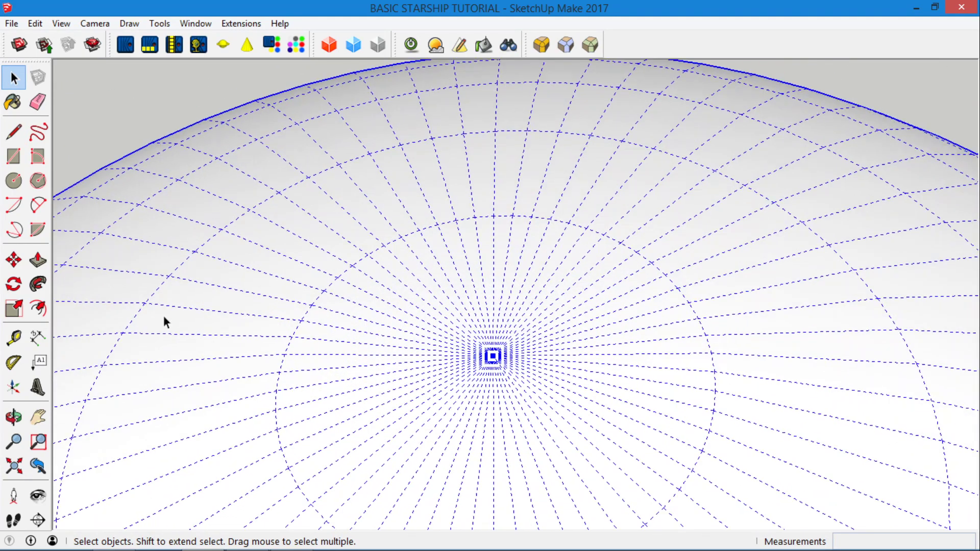
Step: Move the dome by its centre point onto the front deck slab's long edge
{"action": "left_click", "coordinate": [14, 260]}
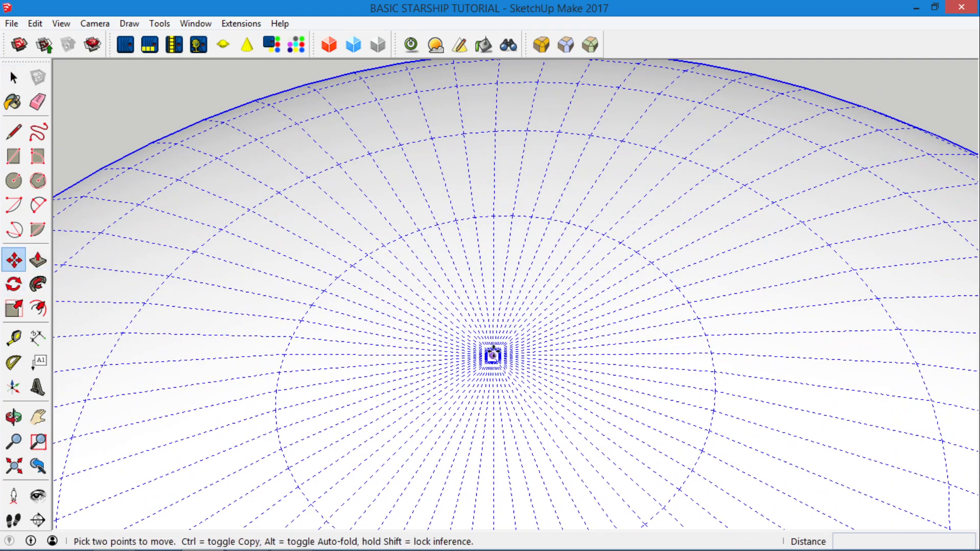
{"action": "left_click", "coordinate": [493, 356]}
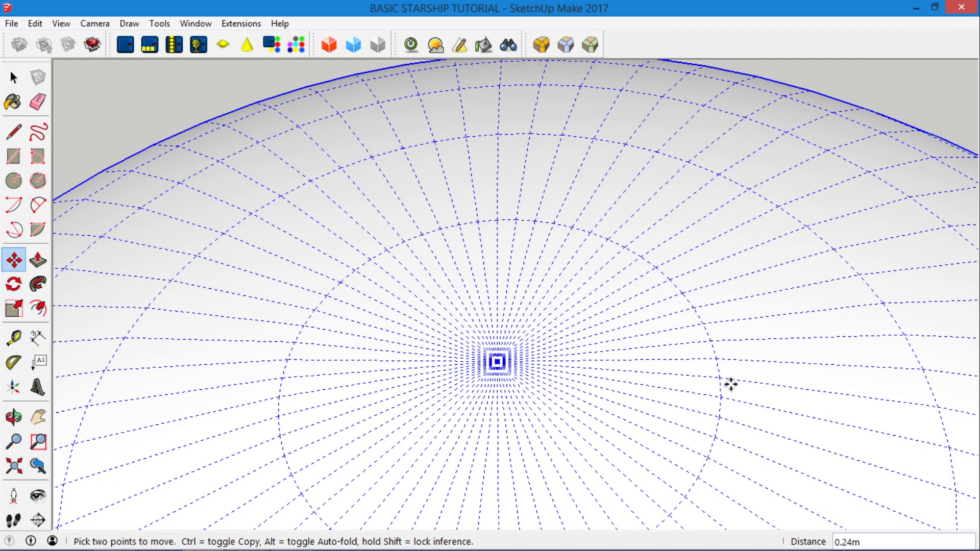
{"action": "scroll", "coordinate": [656, 368], "scroll_direction": "down", "scroll_amount": 10}
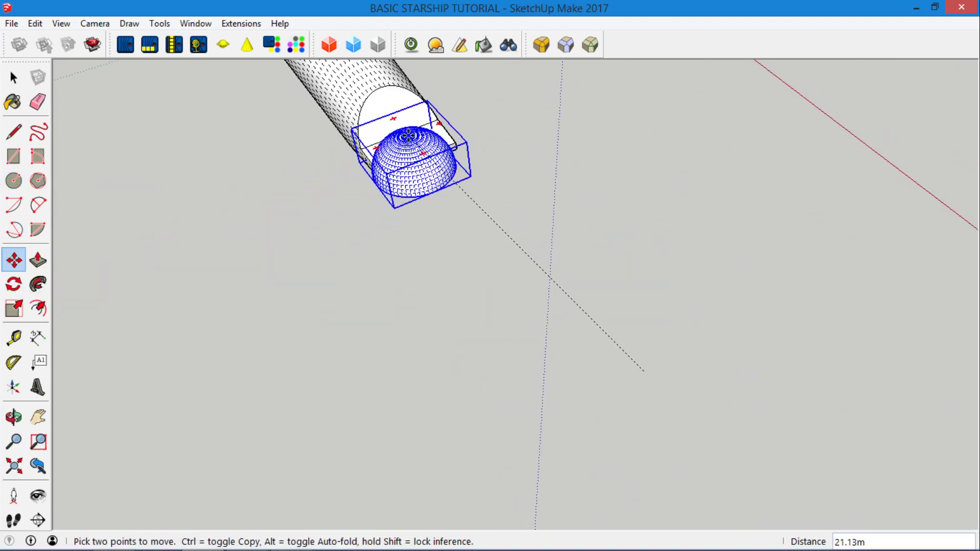
{"action": "scroll", "coordinate": [437, 153], "scroll_direction": "up", "scroll_amount": 3}
{"action": "scroll", "coordinate": [437, 153], "scroll_direction": "up", "scroll_amount": 10}
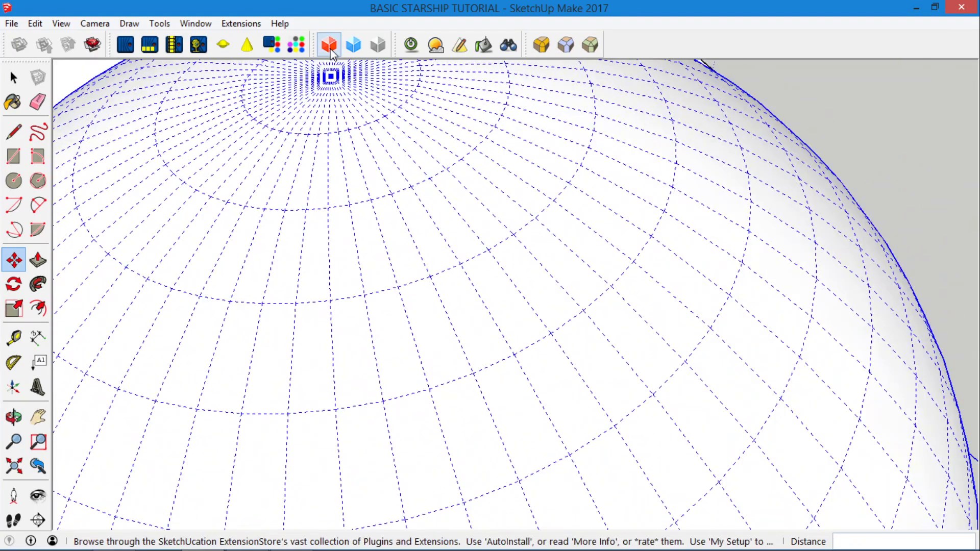
{"action": "scroll", "coordinate": [508, 322], "scroll_direction": "up", "scroll_amount": 8}
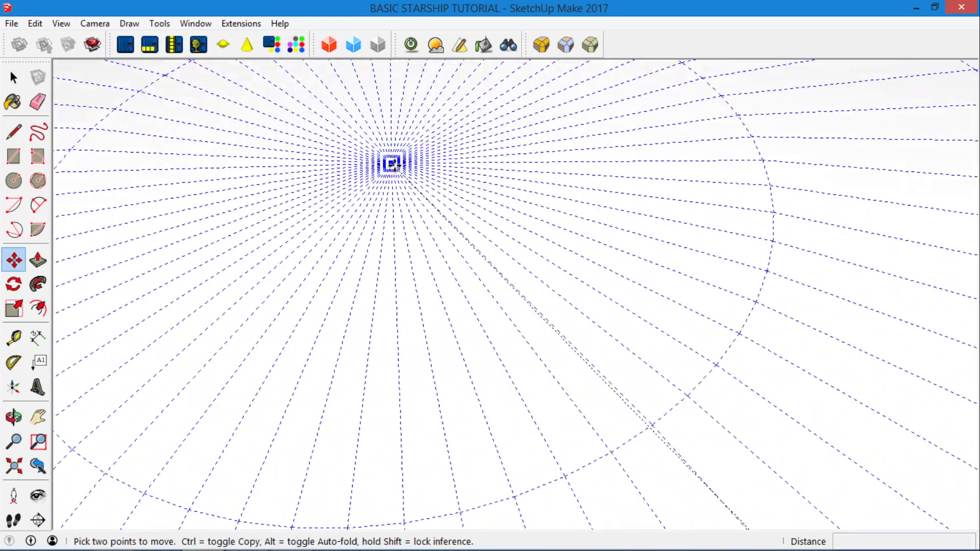
{"action": "scroll", "coordinate": [393, 164], "scroll_direction": "down", "scroll_amount": 6}
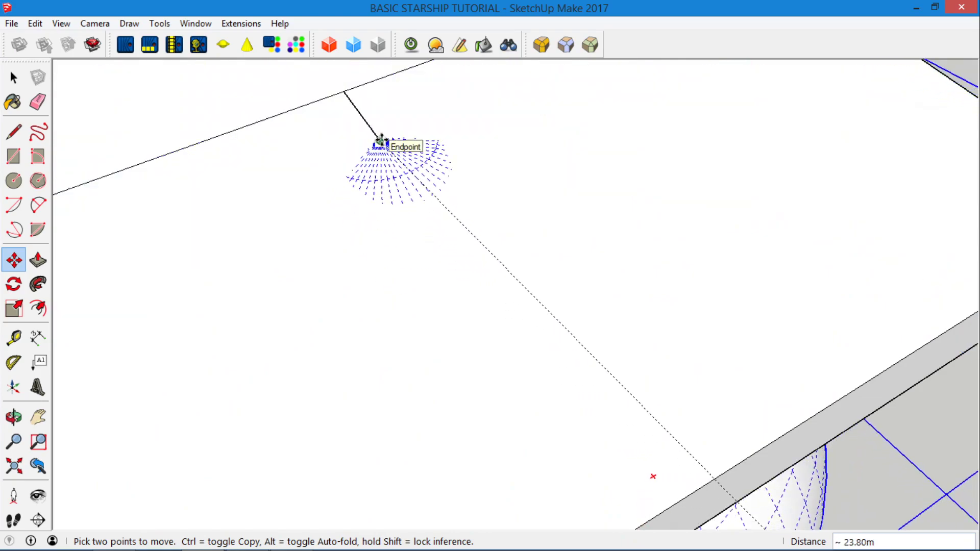
{"action": "scroll", "coordinate": [380, 141], "scroll_direction": "up", "scroll_amount": 4}
{"action": "scroll", "coordinate": [380, 141], "scroll_direction": "down", "scroll_amount": 4}
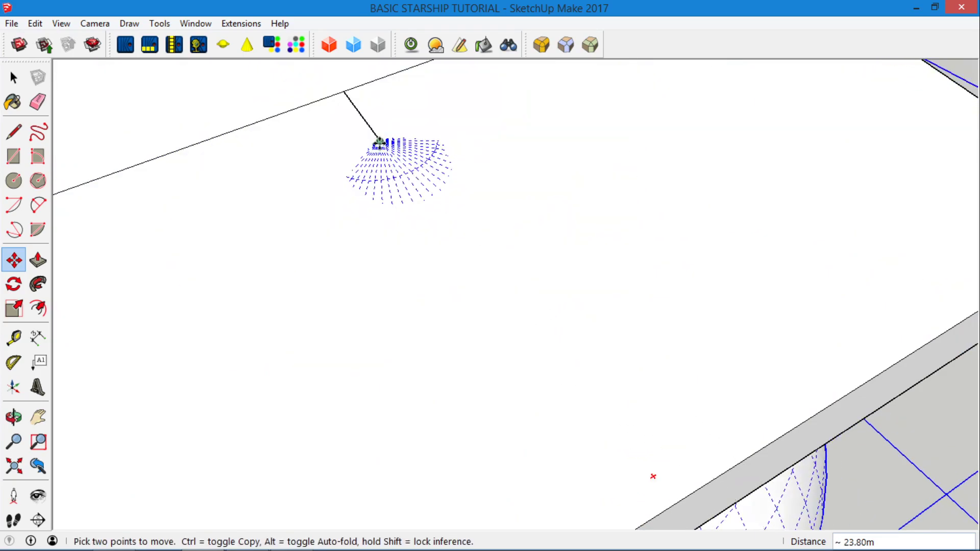
{"action": "left_click", "coordinate": [345, 92]}
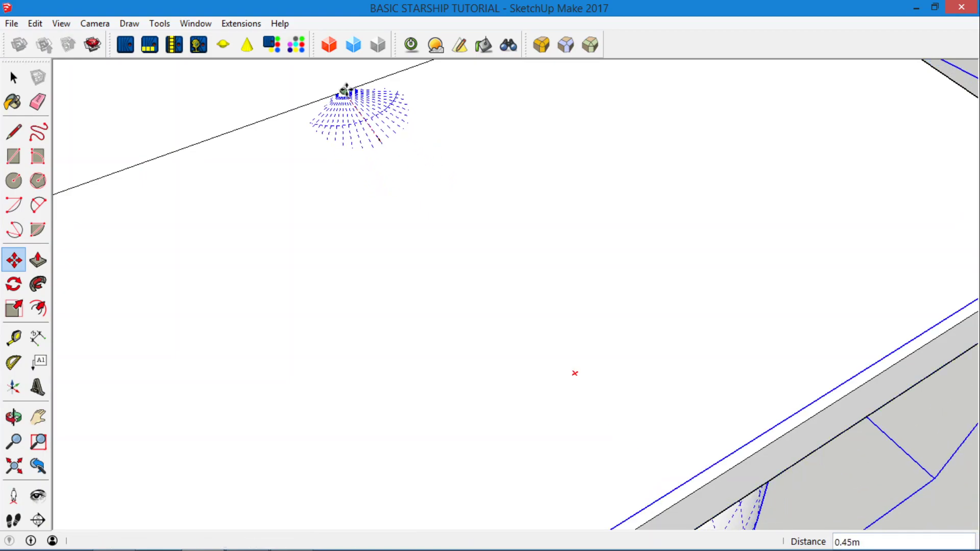
{"action": "scroll", "coordinate": [368, 212], "scroll_direction": "down", "scroll_amount": 2}
Step: Clear the selection
{"action": "key", "text": "space"}
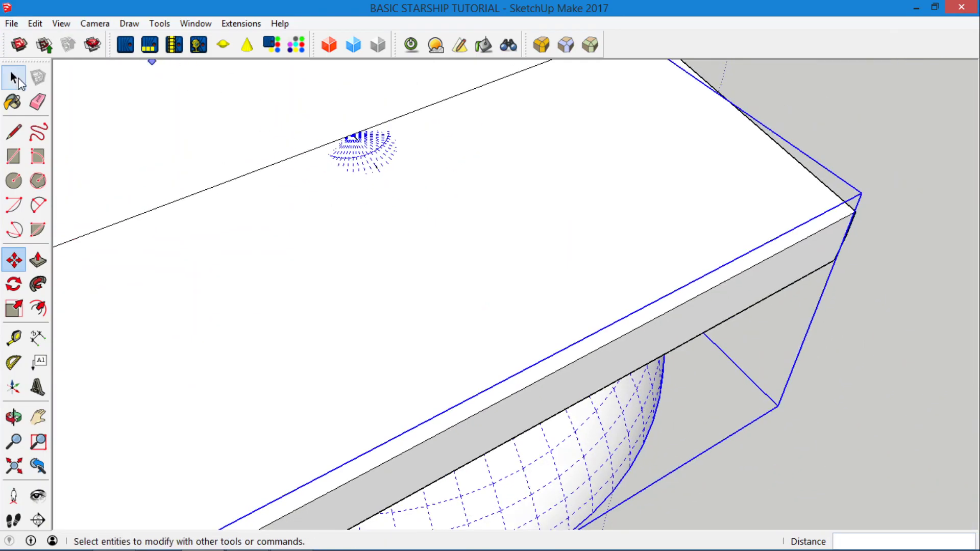
{"action": "left_click", "coordinate": [376, 165]}
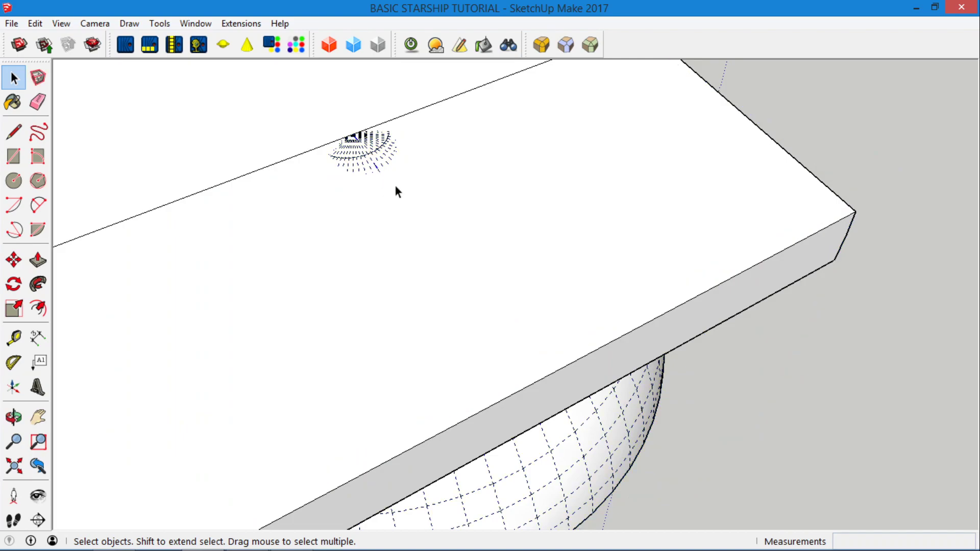
{"action": "scroll", "coordinate": [393, 190], "scroll_direction": "down", "scroll_amount": 4}
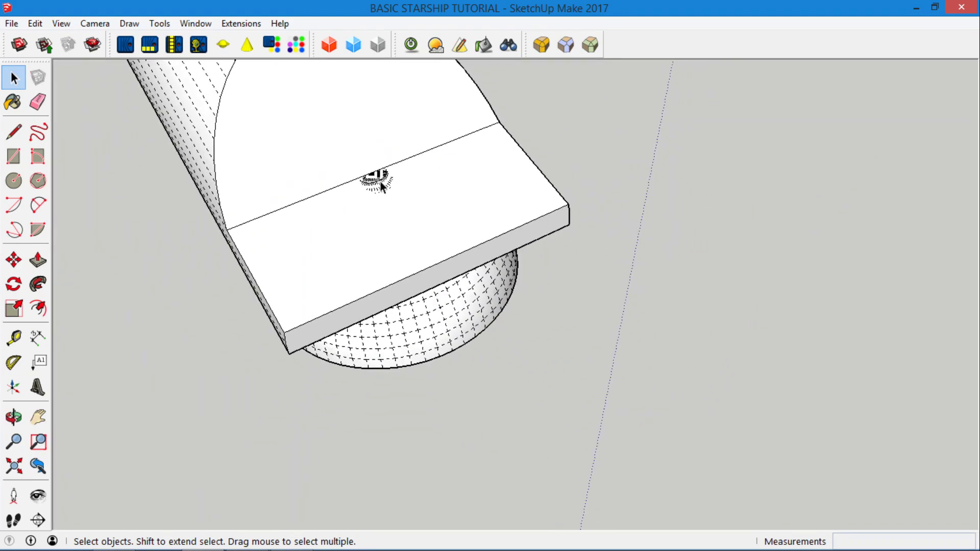
Step: Lift the cockpit dome about 2.19m from below the deck slab onto its top face
{"action": "left_click", "coordinate": [380, 188]}
{"action": "left_click", "coordinate": [420, 332]}
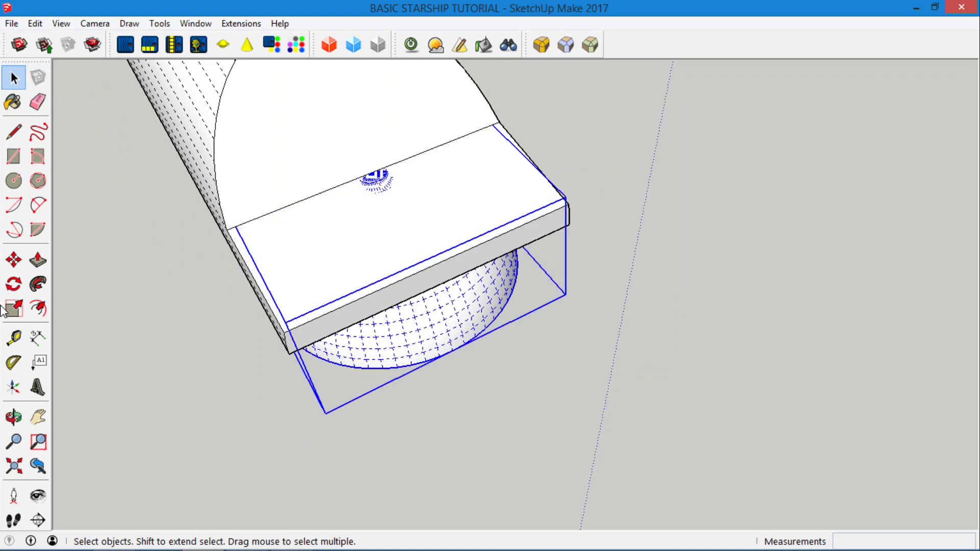
{"action": "left_click", "coordinate": [14, 417]}
{"action": "left_click_drag", "start_coordinate": [295, 300], "coordinate": [352, 159]}
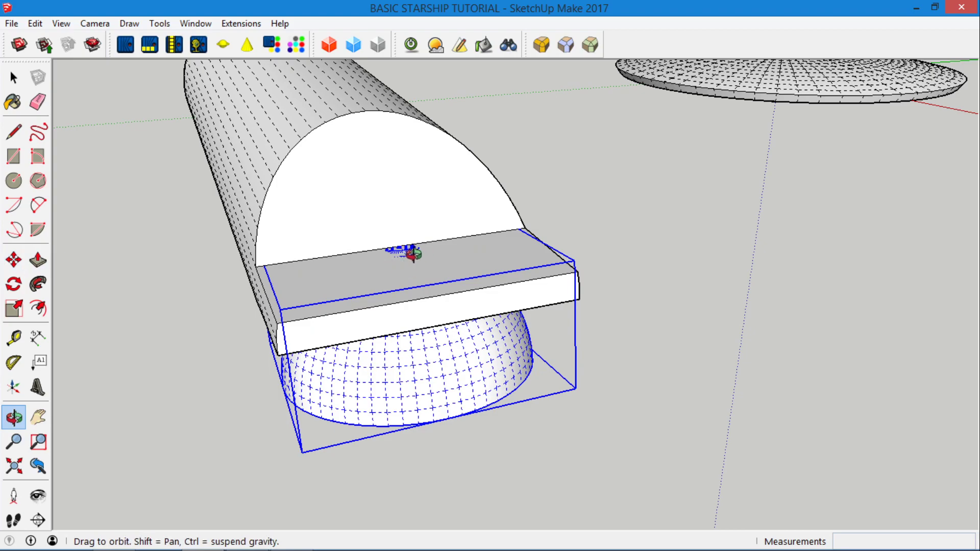
{"action": "left_click", "coordinate": [14, 261]}
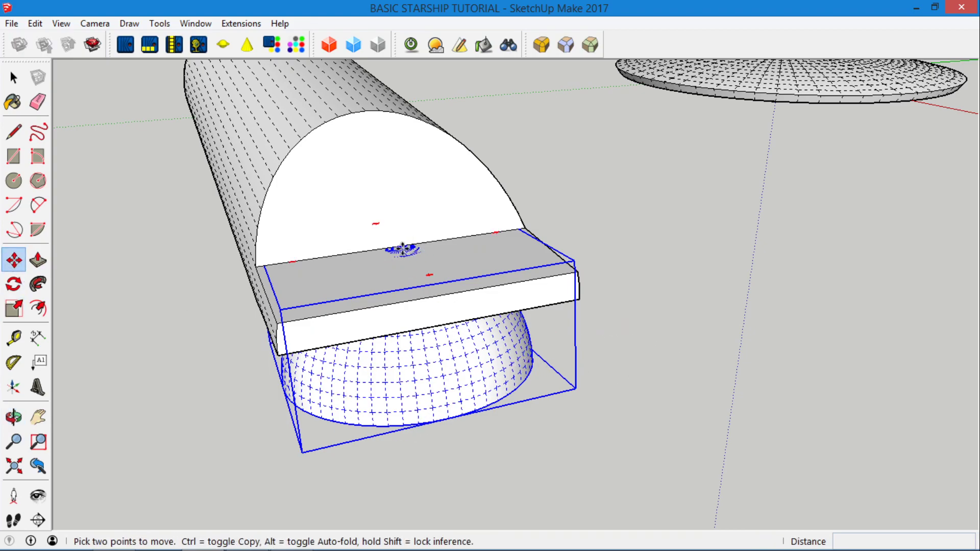
{"action": "left_click", "coordinate": [402, 249]}
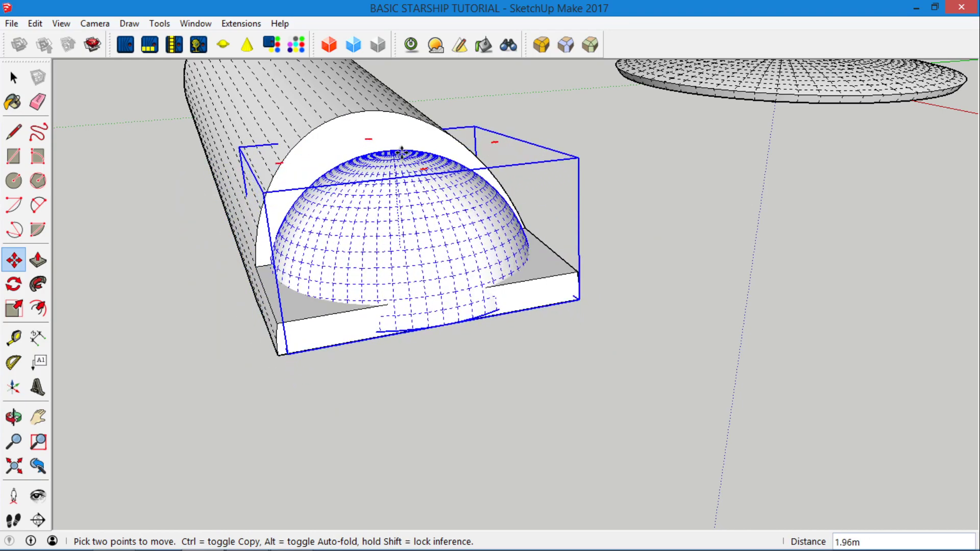
{"action": "left_click", "coordinate": [387, 234]}
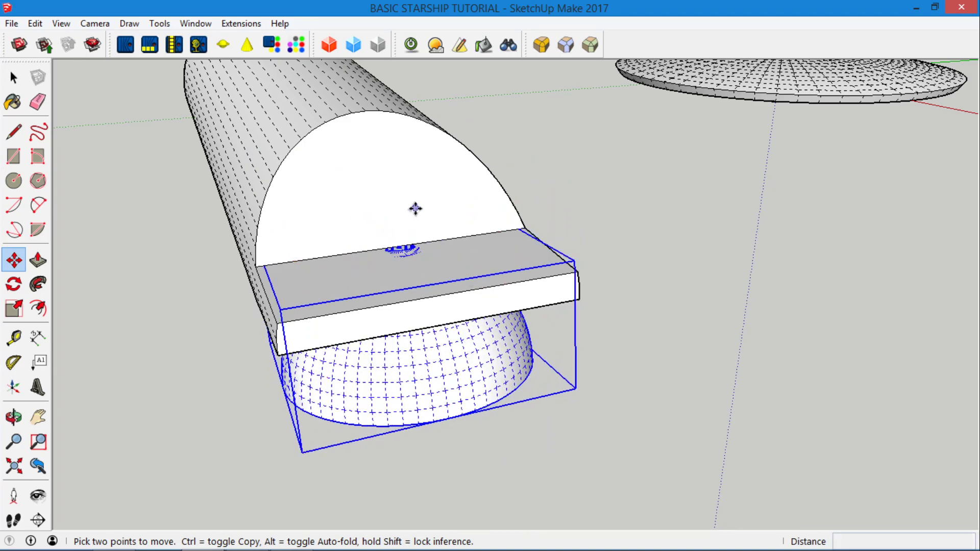
{"action": "left_click", "coordinate": [650, 260]}
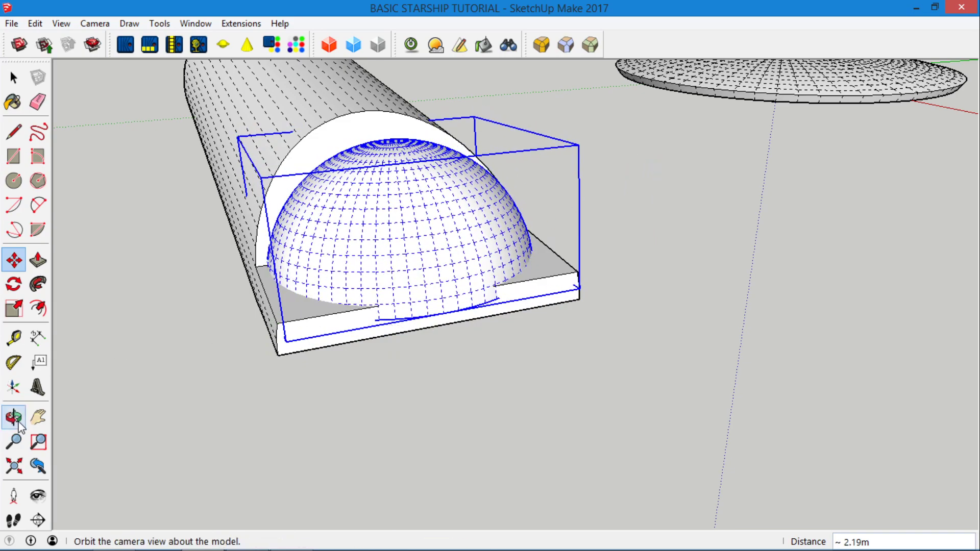
Step: Move the cockpit dome back against the hull's front end above the deck
{"action": "left_click", "coordinate": [13, 418]}
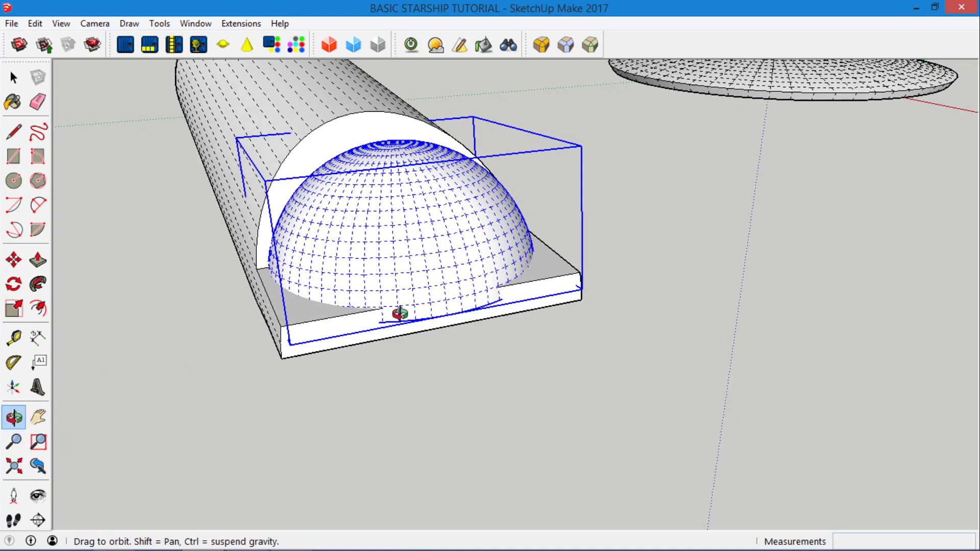
{"action": "left_click_drag", "start_coordinate": [401, 313], "coordinate": [549, 337]}
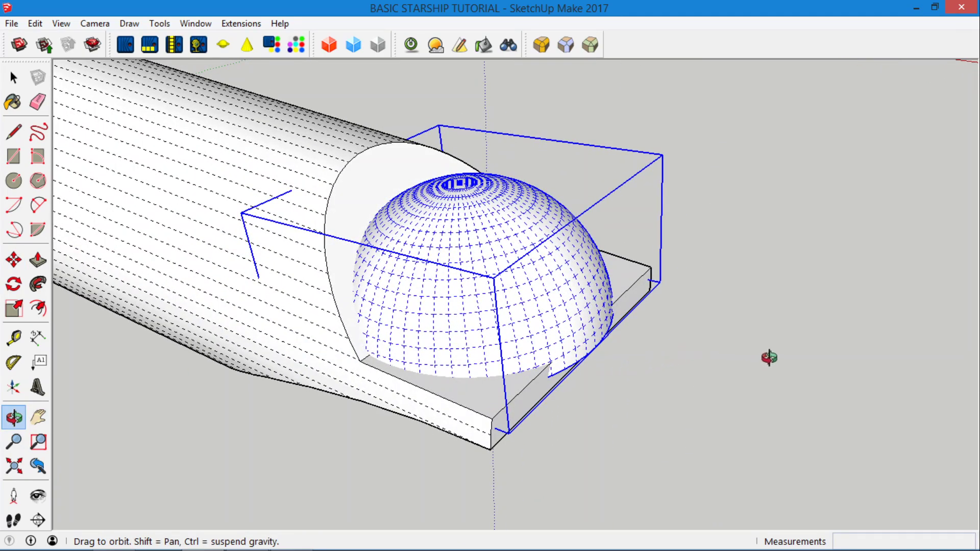
{"action": "left_click", "coordinate": [13, 260]}
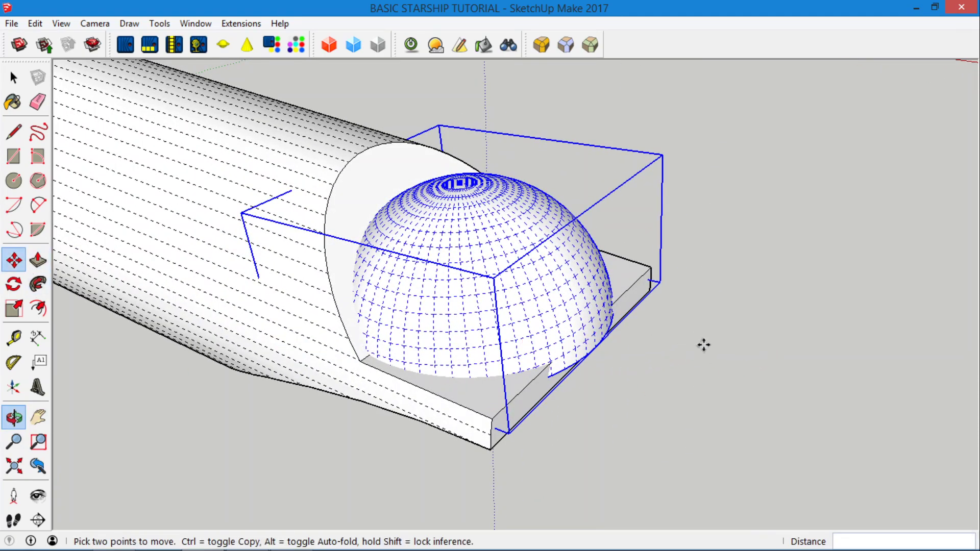
{"action": "left_click", "coordinate": [755, 351]}
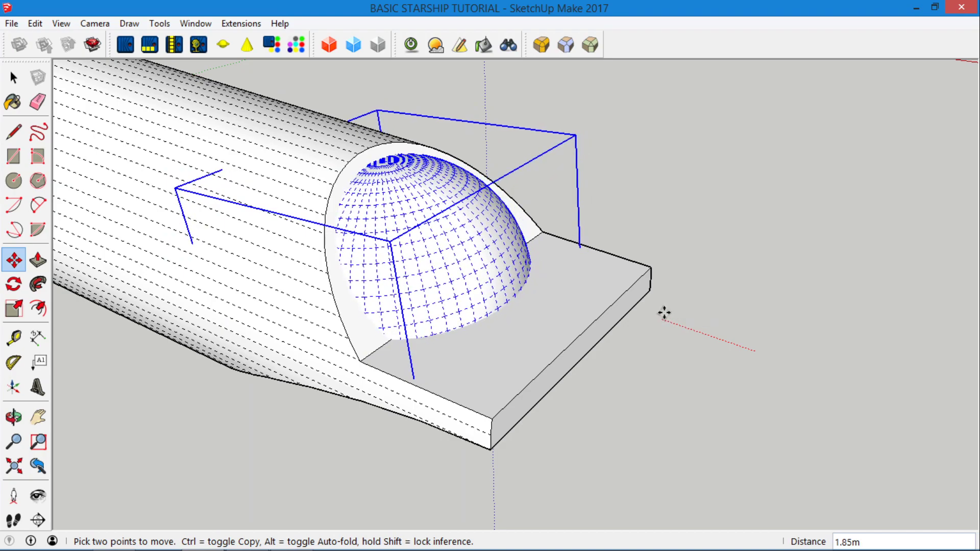
{"action": "left_click", "coordinate": [668, 314]}
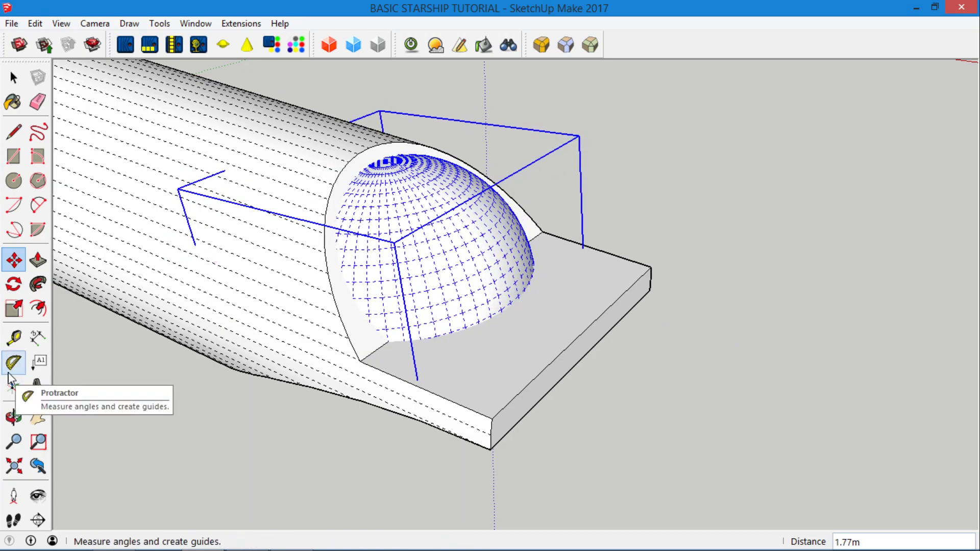
Step: Orbit and zoom to check the seated dome from the front, the side and the whole ship
{"action": "left_click", "coordinate": [14, 418]}
{"action": "left_click_drag", "start_coordinate": [457, 378], "coordinate": [587, 286]}
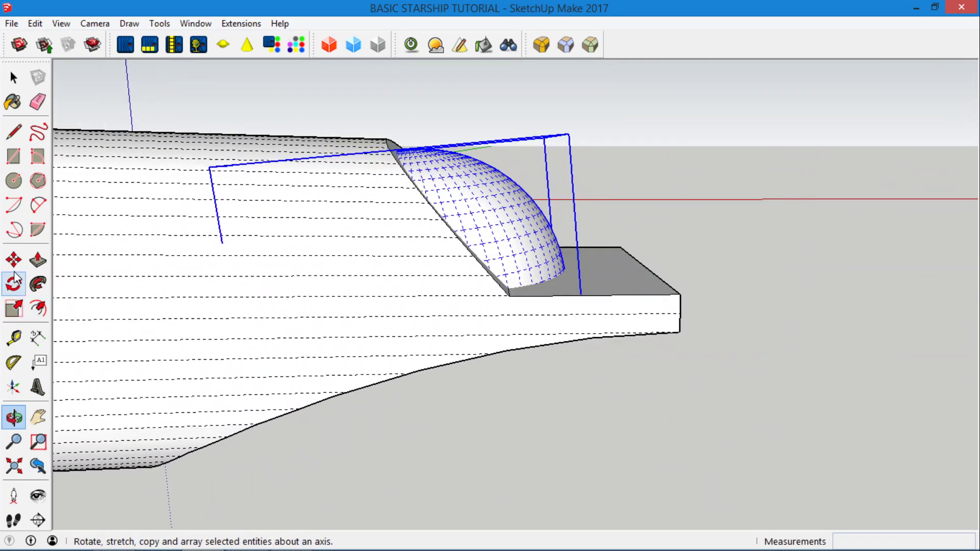
{"action": "left_click", "coordinate": [14, 260]}
{"action": "middle_click_drag", "start_coordinate": [543, 225], "coordinate": [518, 234]}
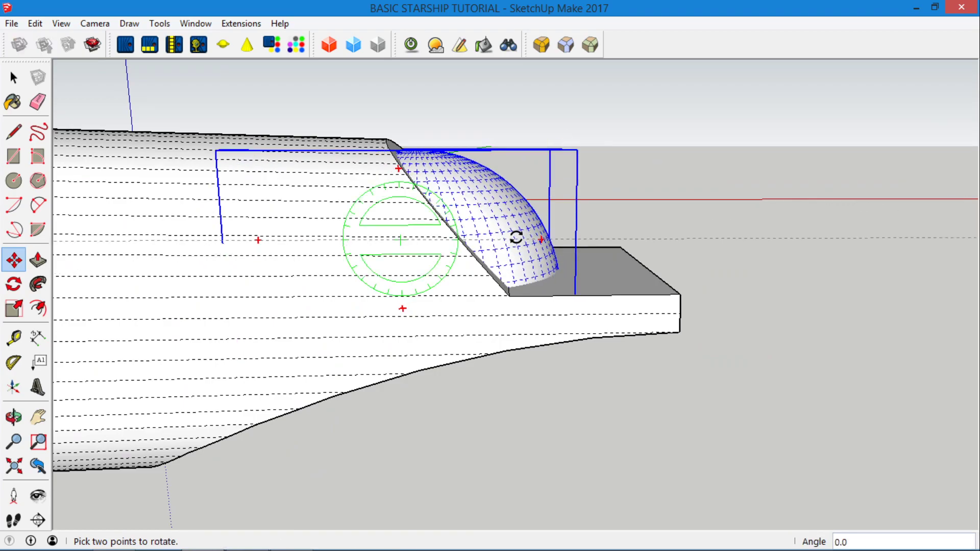
{"action": "scroll", "coordinate": [547, 294], "scroll_direction": "down", "scroll_amount": 2}
{"action": "left_click", "coordinate": [14, 417]}
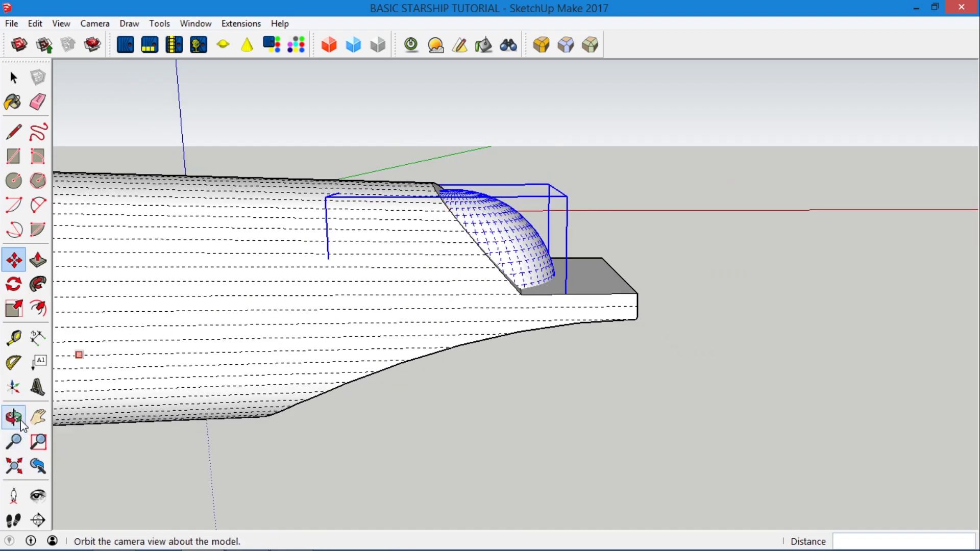
{"action": "left_click_drag", "start_coordinate": [592, 286], "coordinate": [452, 278]}
{"action": "left_click", "coordinate": [14, 78]}
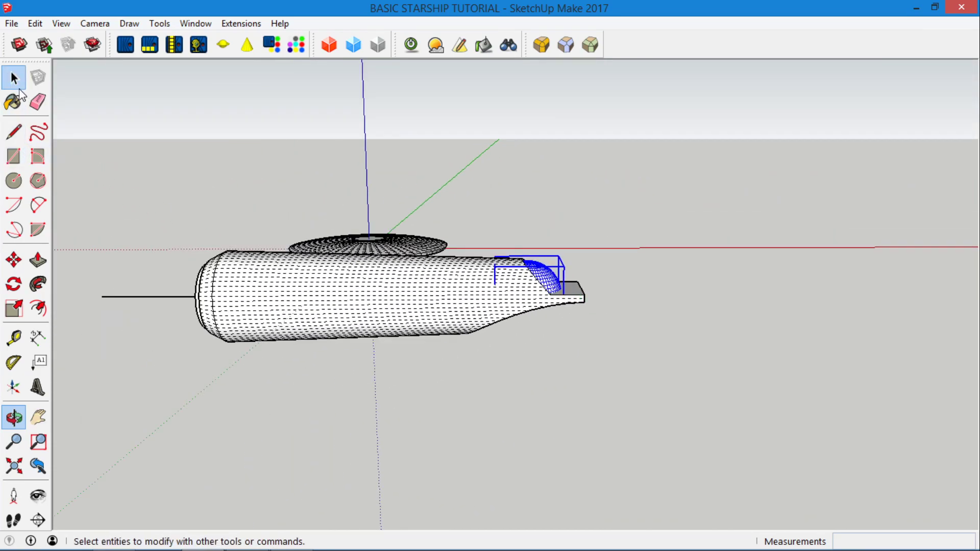
{"action": "left_click", "coordinate": [200, 149]}
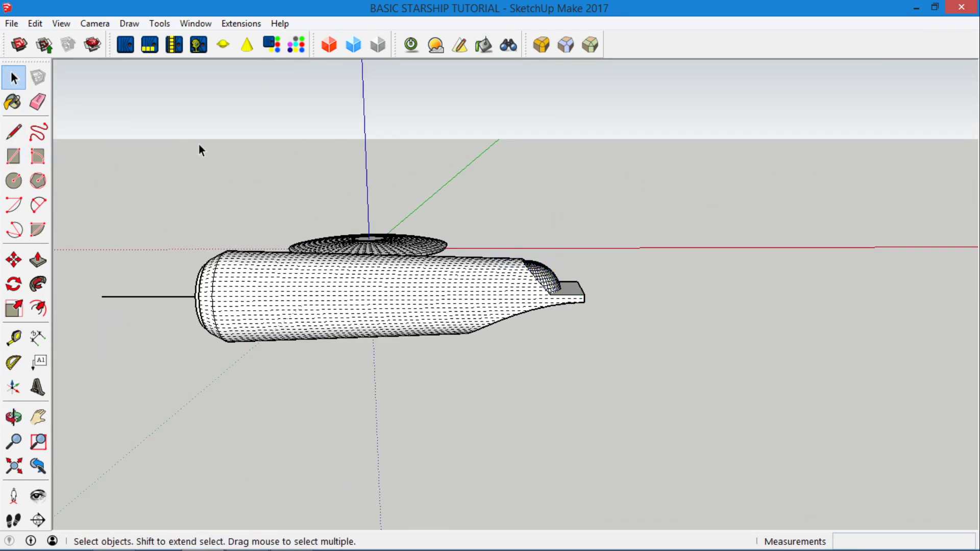
{"action": "left_click", "coordinate": [14, 417]}
{"action": "left_click_drag", "start_coordinate": [313, 306], "coordinate": [561, 364]}
{"action": "left_click", "coordinate": [60, 23]}
{"action": "left_click", "coordinate": [61, 75]}
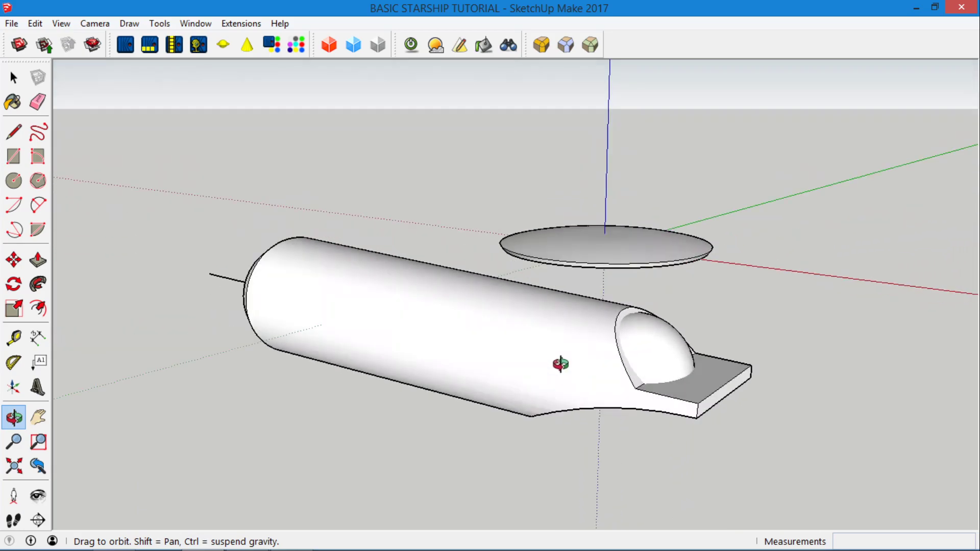
{"action": "left_click", "coordinate": [61, 23]}
{"action": "left_click", "coordinate": [62, 76]}
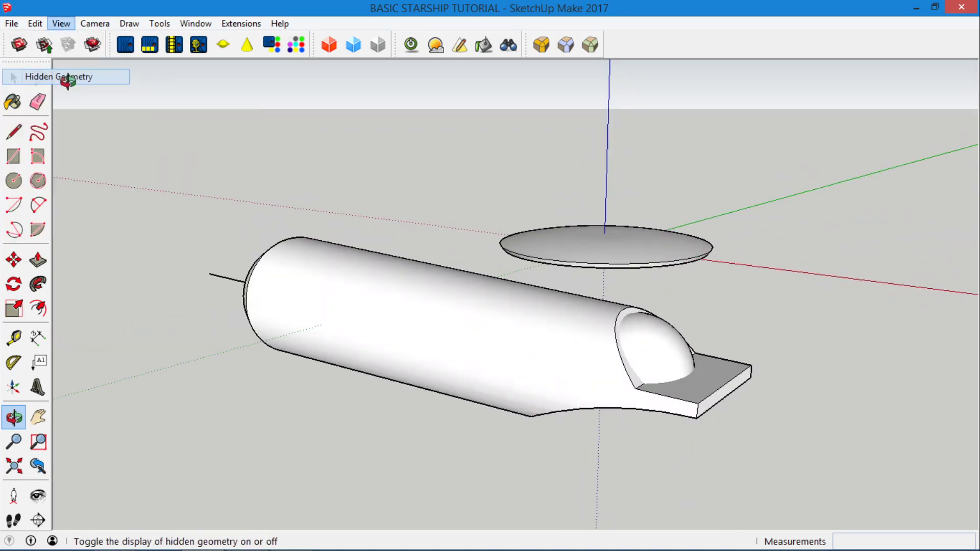
{"action": "scroll", "coordinate": [702, 375], "scroll_direction": "up", "scroll_amount": 3}
{"action": "scroll", "coordinate": [377, 375], "scroll_direction": "down", "scroll_amount": 2}
{"action": "scroll", "coordinate": [598, 412], "scroll_direction": "up", "scroll_amount": 2}
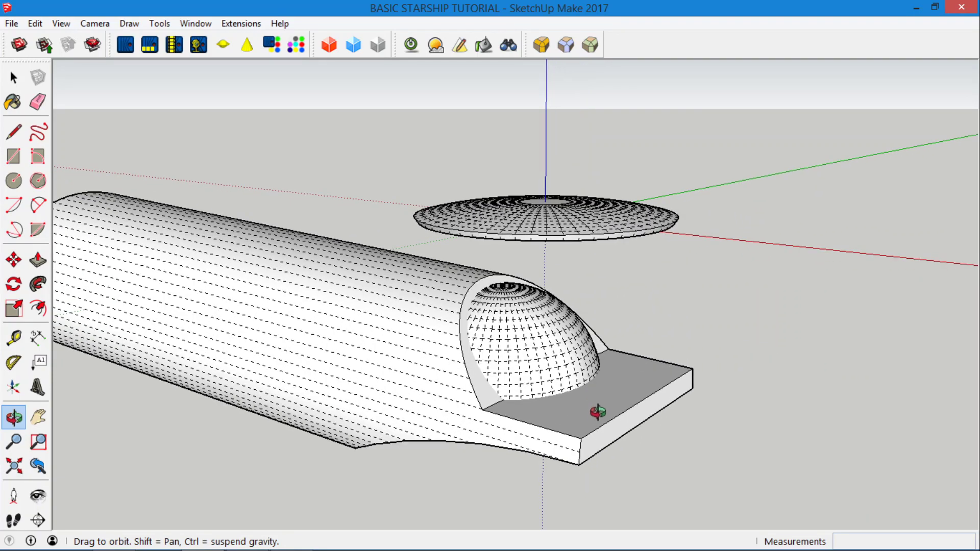
Step: Extend the front deck forward by 2.50m and draw a two-point arc across the plate
{"action": "left_click", "coordinate": [39, 260]}
{"action": "left_click_drag", "start_coordinate": [632, 426], "coordinate": [737, 448]}
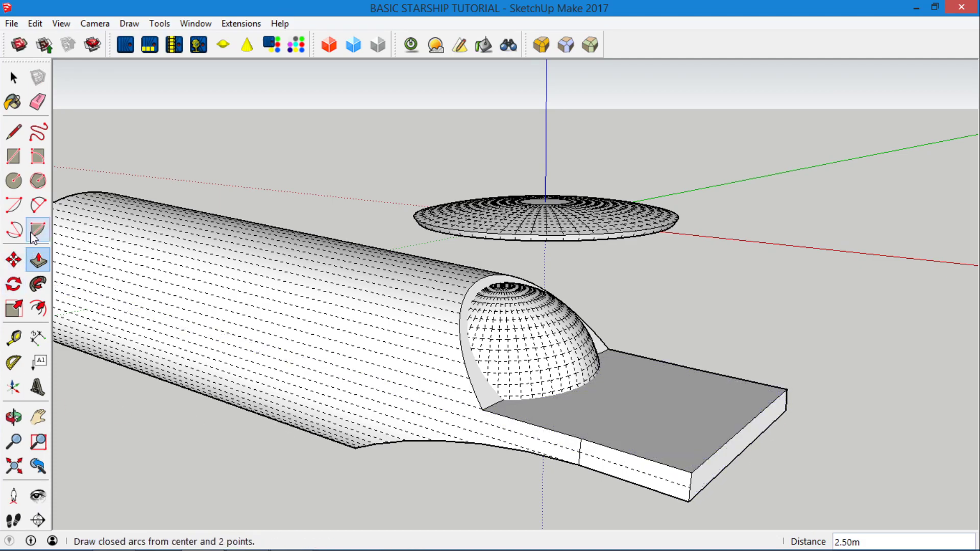
{"action": "left_click", "coordinate": [38, 207]}
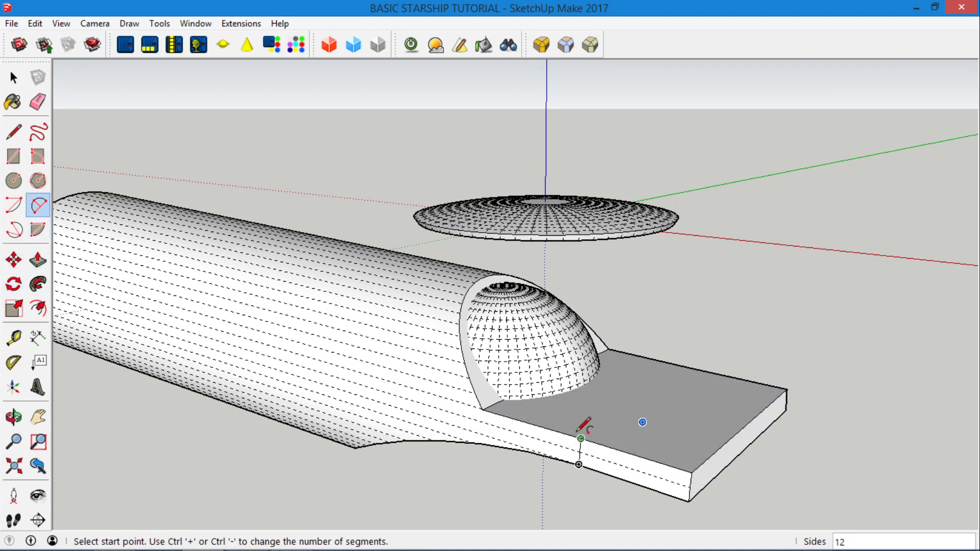
{"action": "left_click", "coordinate": [581, 438]}
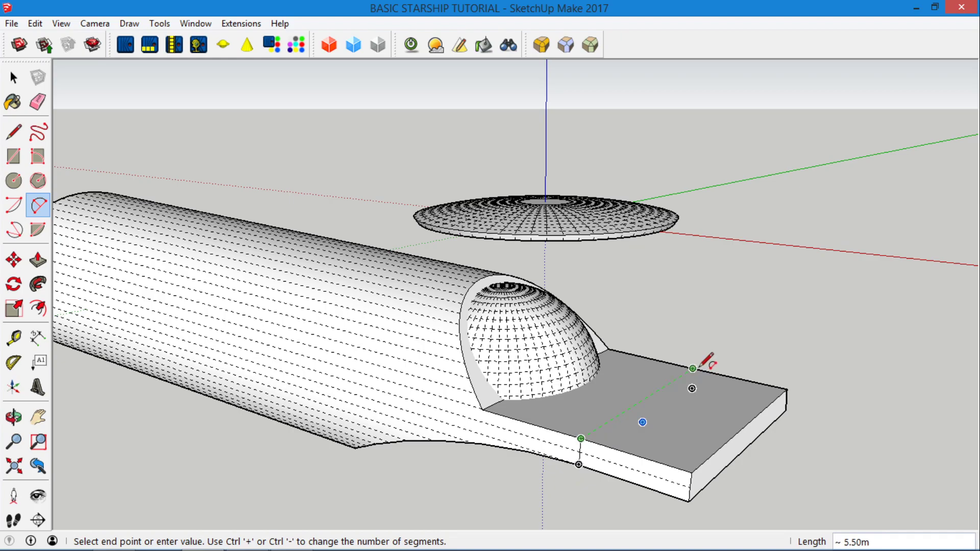
{"action": "left_click", "coordinate": [695, 368]}
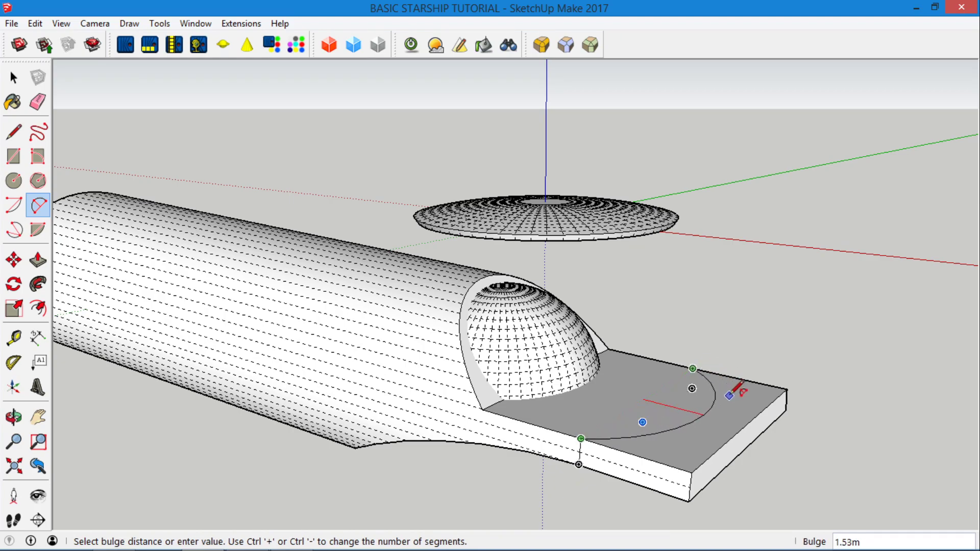
{"action": "left_click", "coordinate": [732, 398]}
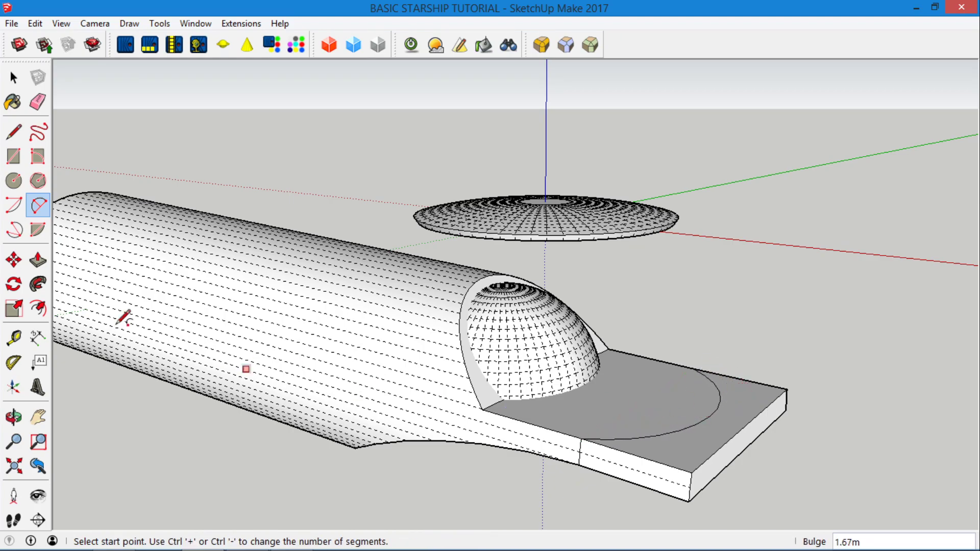
Step: Recess the plate around the circle downward with Push/Pull
{"action": "left_click", "coordinate": [39, 262]}
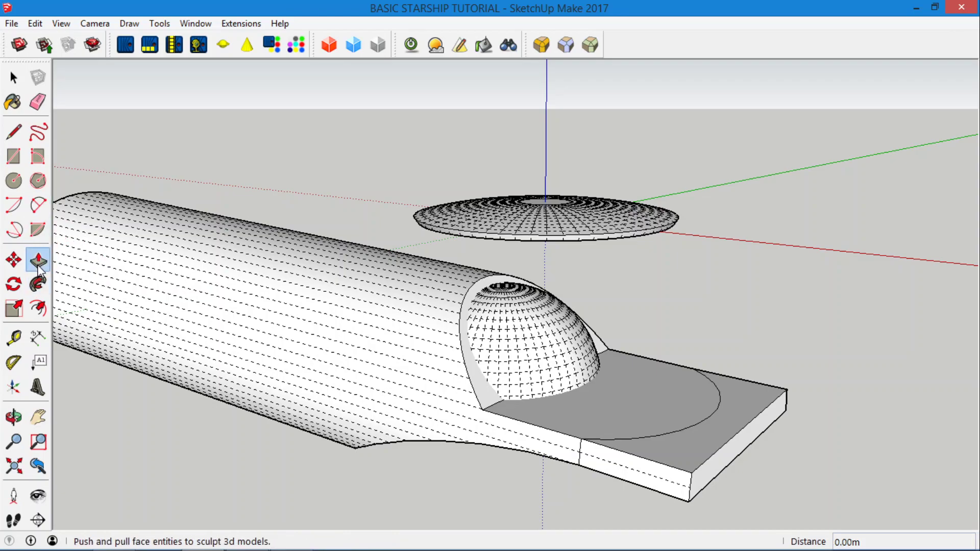
{"action": "left_click_drag", "start_coordinate": [682, 465], "coordinate": [679, 495]}
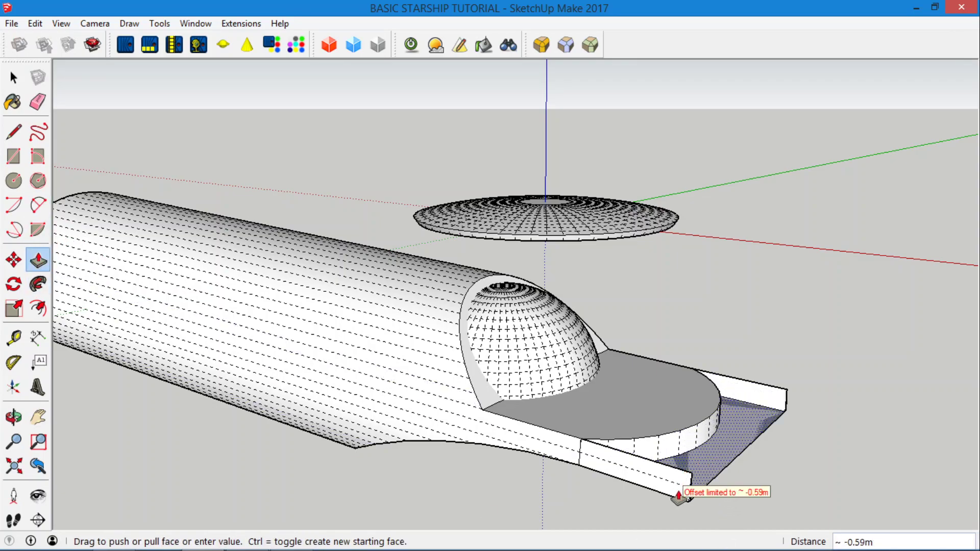
{"action": "left_click", "coordinate": [679, 497]}
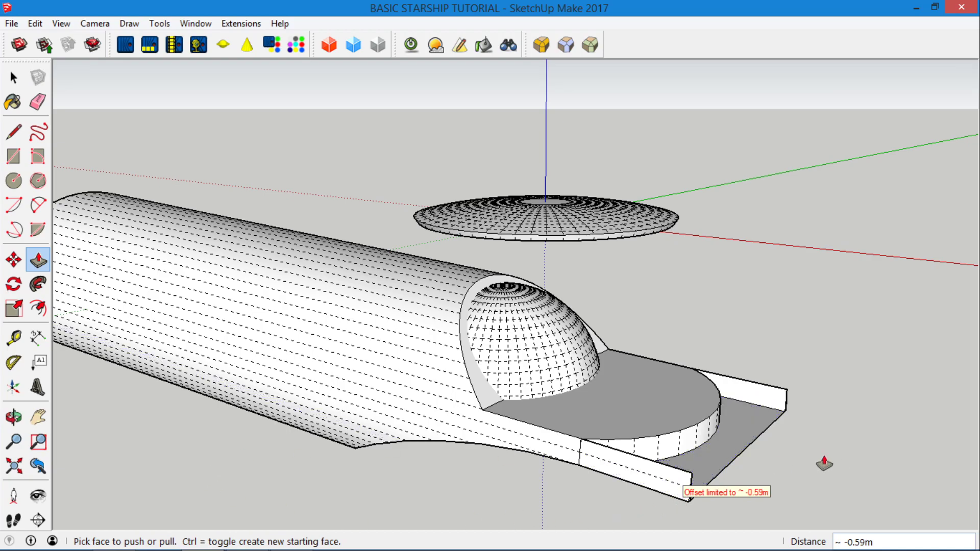
{"action": "left_click", "coordinate": [731, 480]}
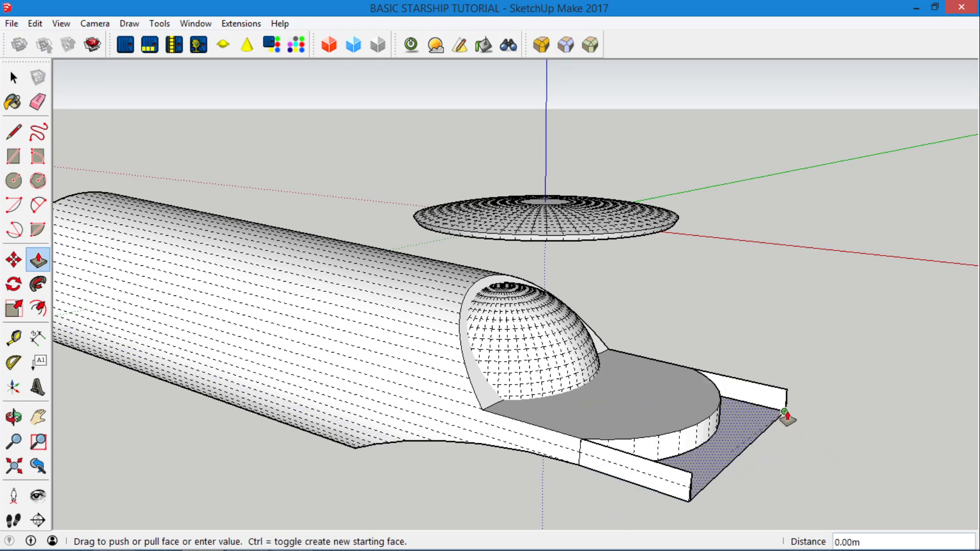
{"action": "left_click", "coordinate": [783, 421]}
Step: Erase the leftover plate edges and faces beyond the rounded deck, then check the front
{"action": "left_click", "coordinate": [41, 105]}
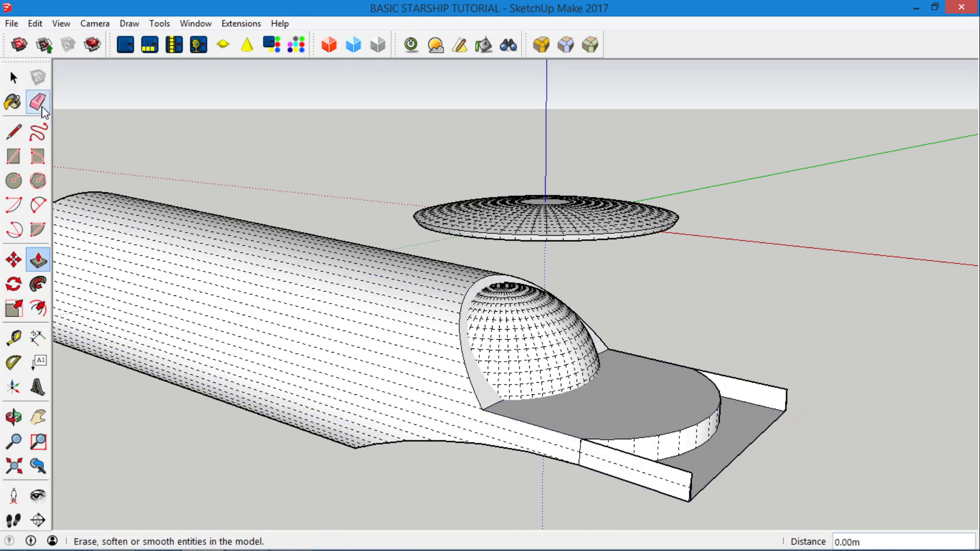
{"action": "mouse_move", "coordinate": [678, 499]}
{"action": "left_mouse_down"}
{"action": "mouse_move", "coordinate": [696, 466]}
{"action": "mouse_move", "coordinate": [691, 499]}
{"action": "mouse_move", "coordinate": [704, 492]}
{"action": "left_mouse_up"}
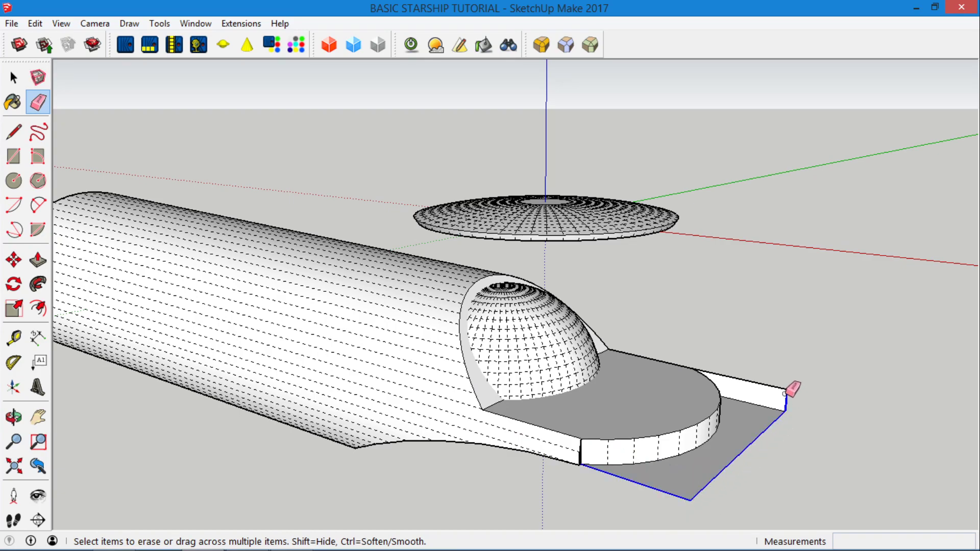
{"action": "left_click_drag", "start_coordinate": [784, 394], "coordinate": [789, 371]}
{"action": "mouse_move", "coordinate": [784, 415]}
{"action": "left_mouse_down"}
{"action": "mouse_move", "coordinate": [740, 389]}
{"action": "mouse_move", "coordinate": [619, 437]}
{"action": "left_mouse_up"}
{"action": "scroll", "coordinate": [608, 436], "scroll_direction": "up", "scroll_amount": 4}
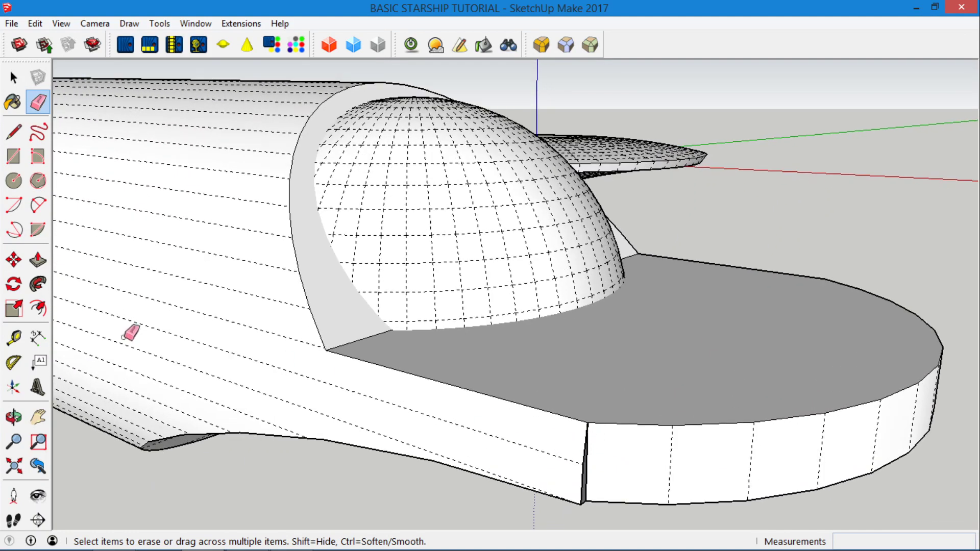
{"action": "left_click", "coordinate": [14, 417]}
{"action": "left_click_drag", "start_coordinate": [455, 430], "coordinate": [217, 252]}
Step: Move the hull's bottom corner vertex and vertical edge flush against the deck rim
{"action": "scroll", "coordinate": [468, 298], "scroll_direction": "up", "scroll_amount": 5}
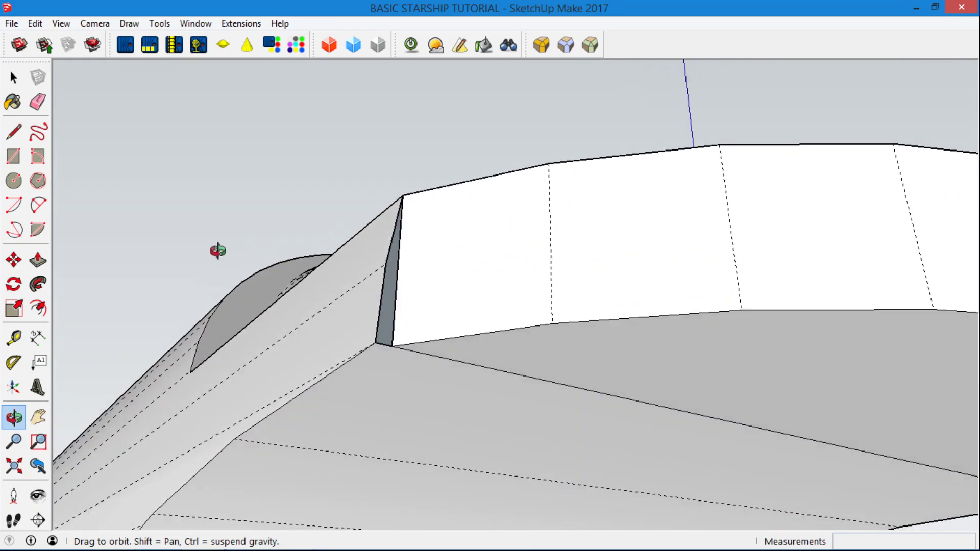
{"action": "left_click", "coordinate": [14, 260]}
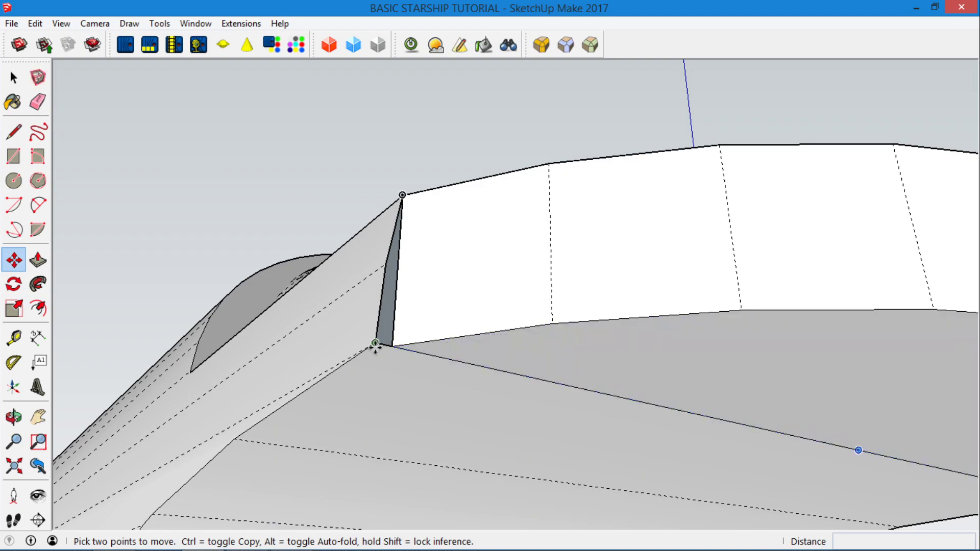
{"action": "left_click", "coordinate": [377, 343]}
{"action": "left_click", "coordinate": [391, 347]}
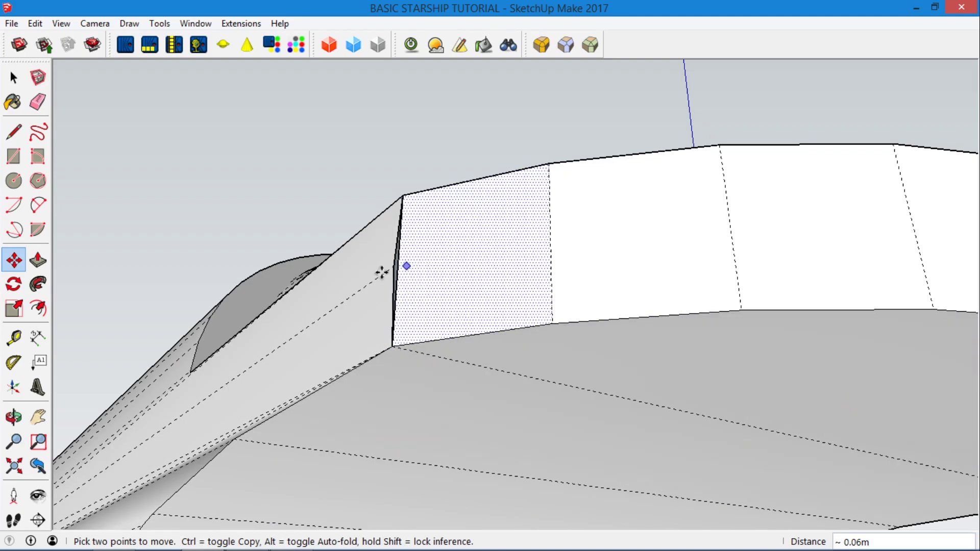
{"action": "left_click", "coordinate": [390, 267]}
{"action": "left_click", "coordinate": [400, 271]}
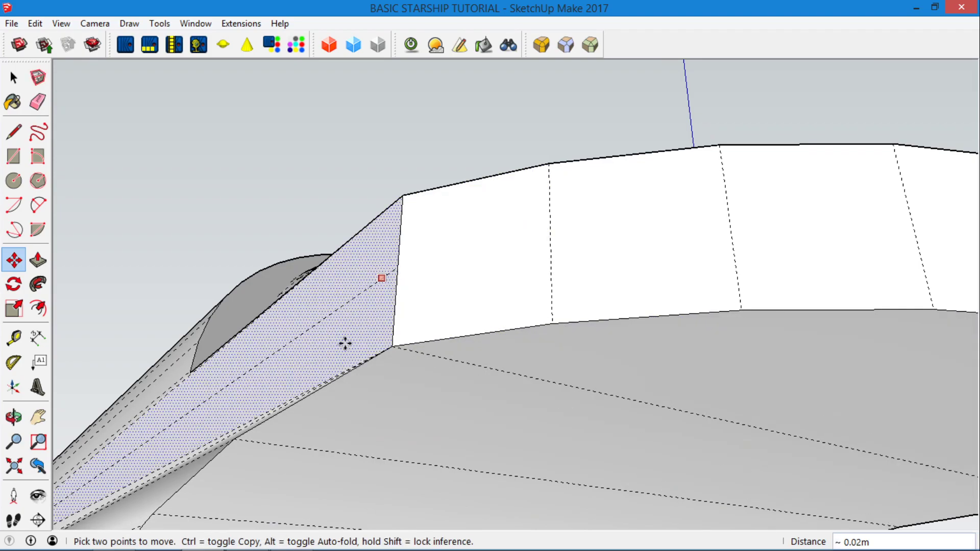
{"action": "scroll", "coordinate": [332, 357], "scroll_direction": "down", "scroll_amount": 5}
Step: From a side view, shift the hull edge at the rim joint flush with the rim
{"action": "left_click", "coordinate": [12, 418]}
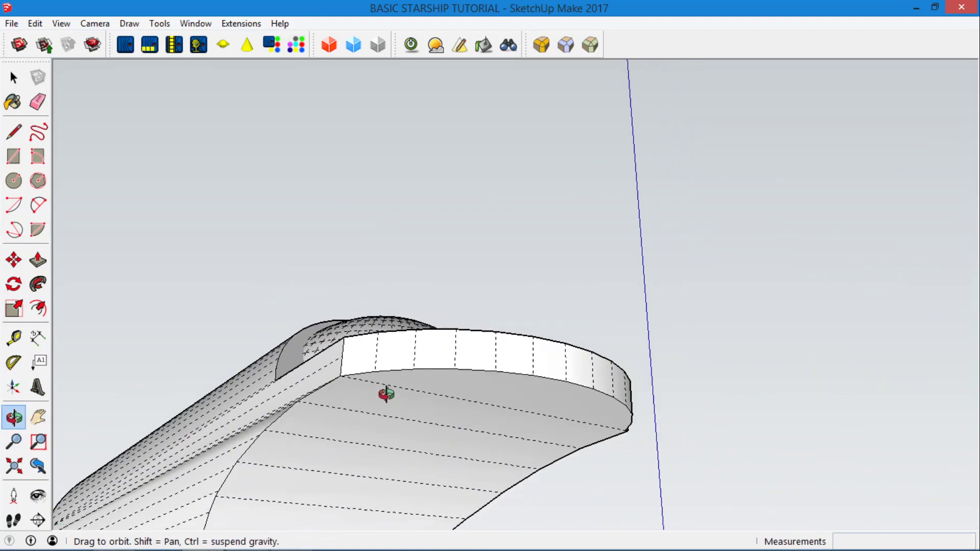
{"action": "left_click_drag", "start_coordinate": [383, 394], "coordinate": [93, 427]}
{"action": "scroll", "coordinate": [637, 433], "scroll_direction": "up", "scroll_amount": 8}
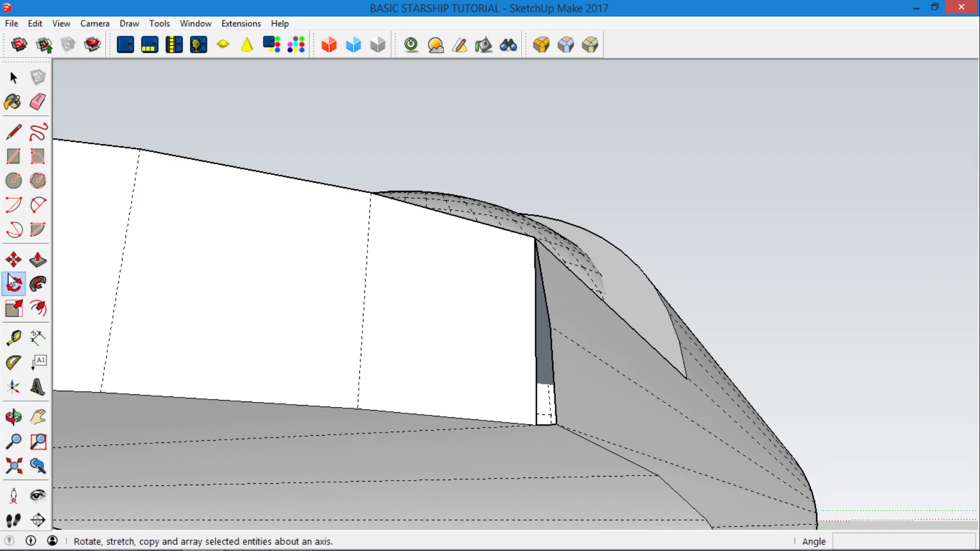
{"action": "left_click", "coordinate": [14, 260]}
{"action": "left_click", "coordinate": [545, 327]}
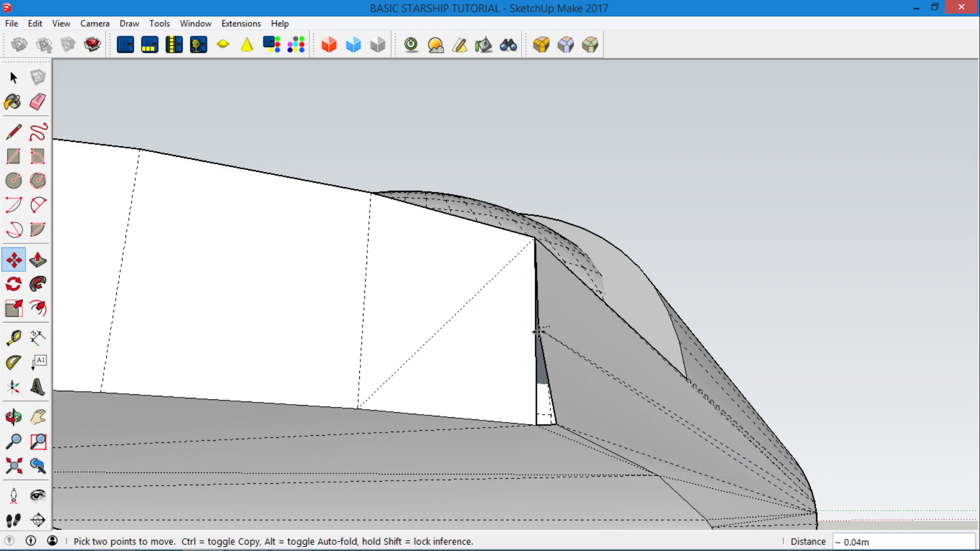
{"action": "left_click", "coordinate": [540, 325]}
{"action": "scroll", "coordinate": [612, 361], "scroll_direction": "down", "scroll_amount": 5}
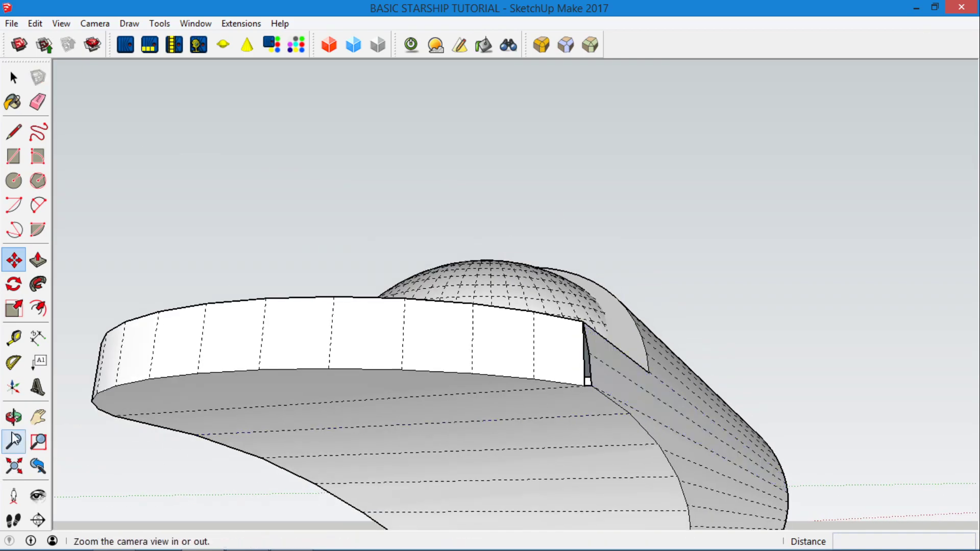
{"action": "left_click", "coordinate": [14, 417]}
{"action": "left_click_drag", "start_coordinate": [427, 372], "coordinate": [499, 444]}
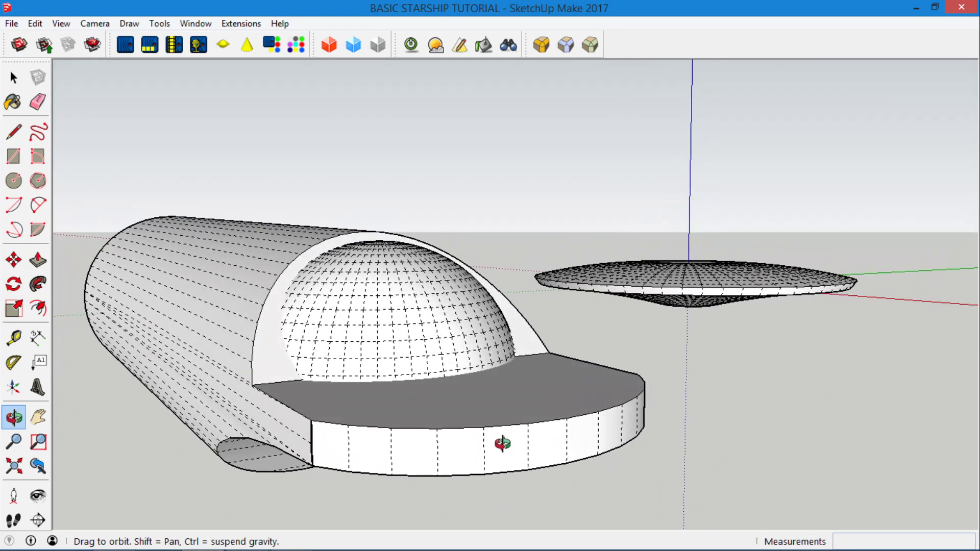
Step: Undo twice to bring back the flat rectangular slab in front of the dome
{"action": "scroll", "coordinate": [316, 449], "scroll_direction": "up", "scroll_amount": 4}
{"action": "scroll", "coordinate": [376, 431], "scroll_direction": "down", "scroll_amount": 3}
{"action": "left_click_drag", "start_coordinate": [376, 431], "coordinate": [451, 415]}
{"action": "scroll", "coordinate": [388, 435], "scroll_direction": "up", "scroll_amount": 4}
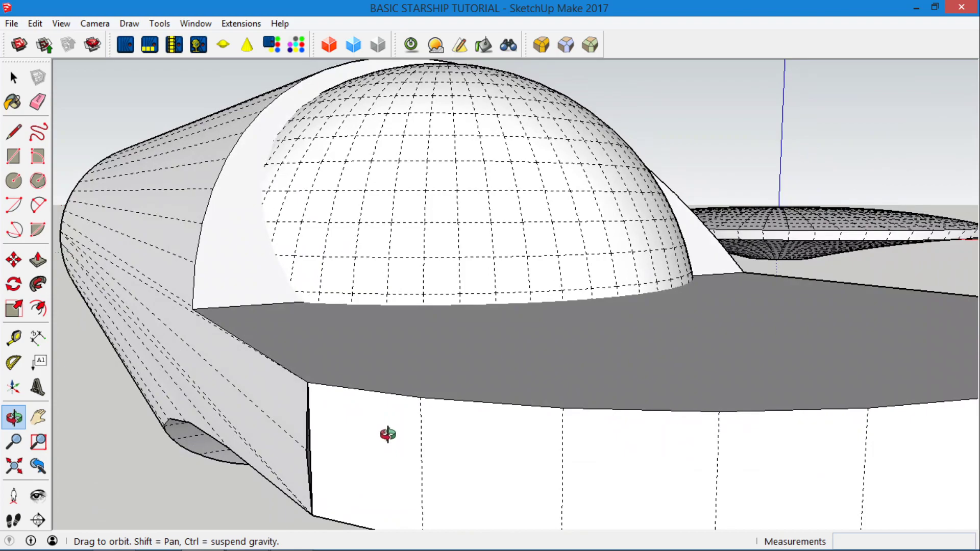
{"action": "scroll", "coordinate": [388, 434], "scroll_direction": "down", "scroll_amount": 4}
{"action": "scroll", "coordinate": [519, 436], "scroll_direction": "up", "scroll_amount": 3}
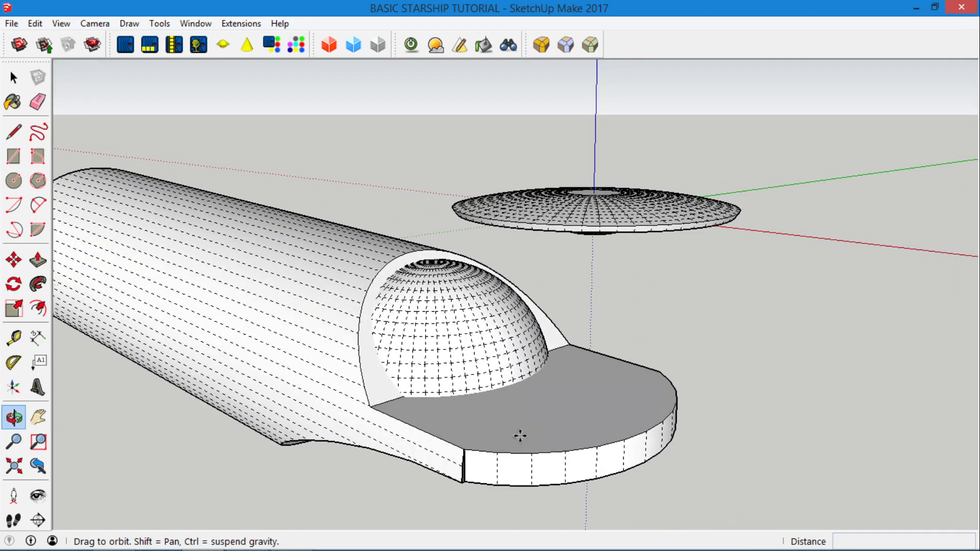
{"action": "key", "text": "ctrl+z"}
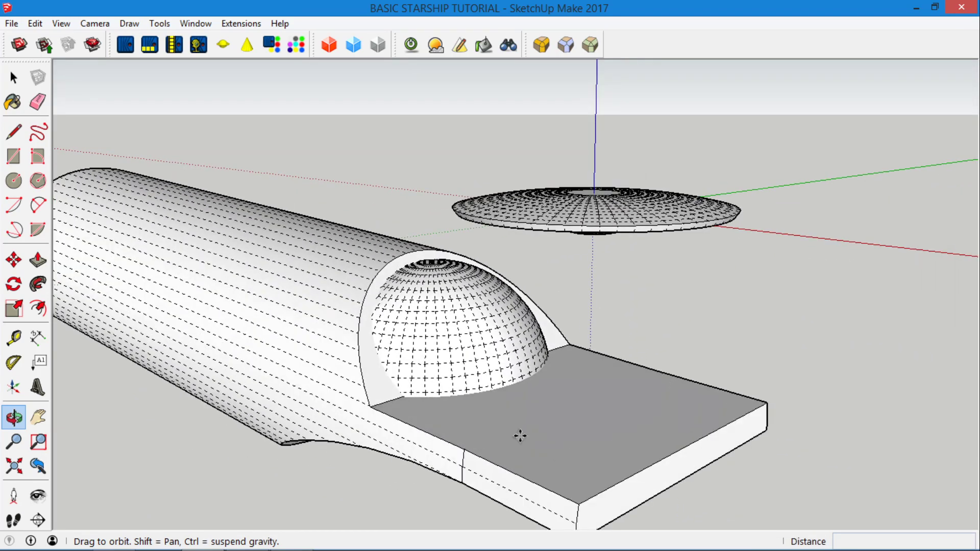
{"action": "key", "text": "ctrl+z"}
{"action": "left_click_drag", "start_coordinate": [444, 346], "coordinate": [380, 367]}
Step: Select the whole hull plus the cockpit dome and use Make Group on them
{"action": "left_click", "coordinate": [13, 180]}
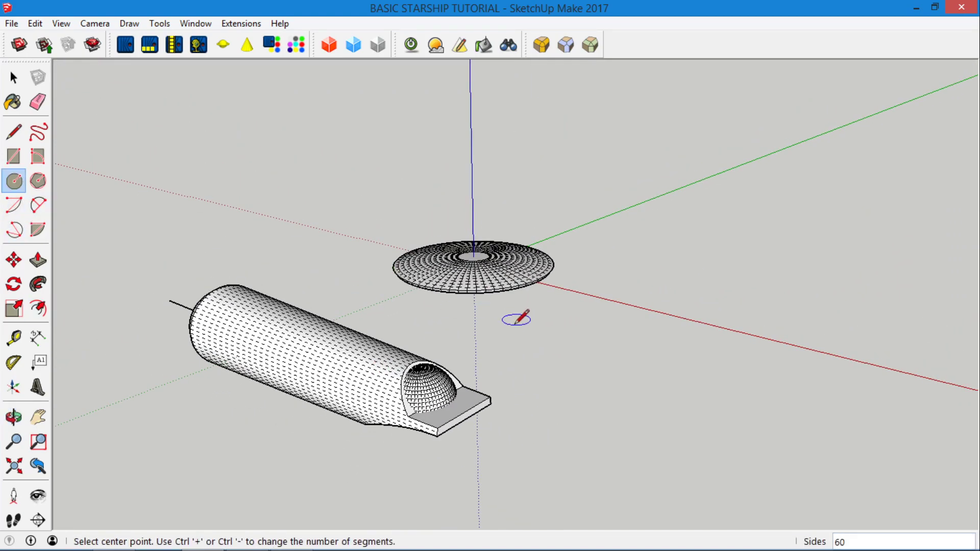
{"action": "left_click", "coordinate": [544, 429]}
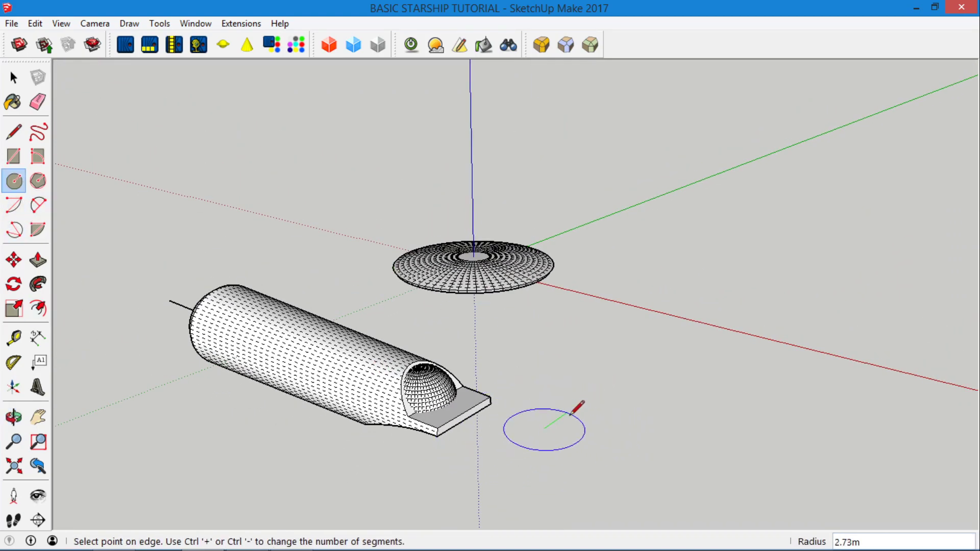
{"action": "key", "text": "Escape"}
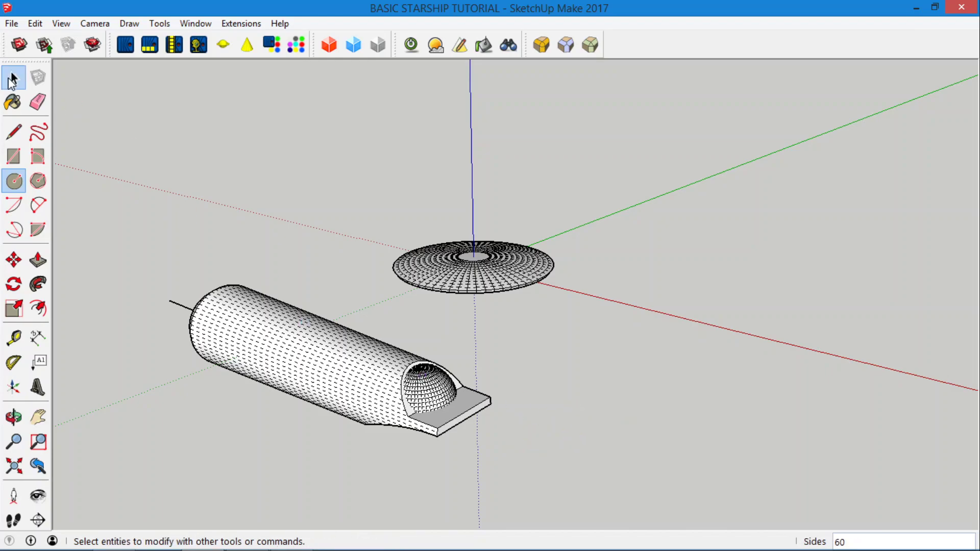
{"action": "left_click", "coordinate": [13, 78]}
{"action": "triple_click", "coordinate": [258, 373]}
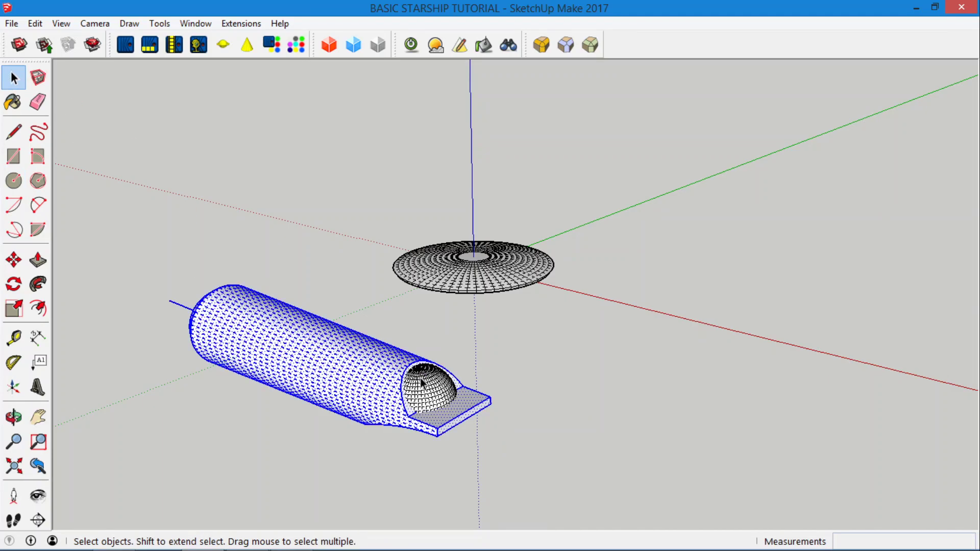
{"action": "left_click", "coordinate": [425, 397], "text": "shift"}
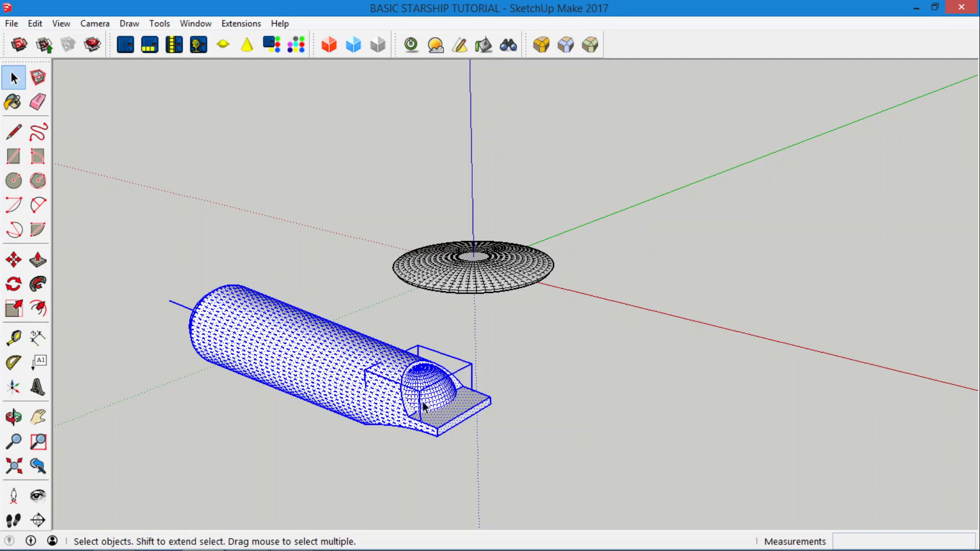
{"action": "right_click", "coordinate": [274, 368]}
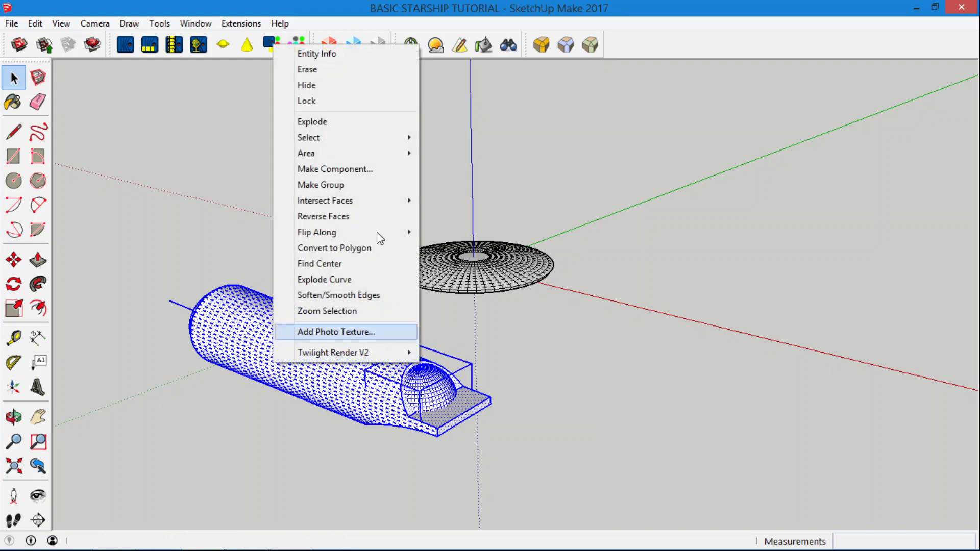
{"action": "left_click", "coordinate": [338, 182]}
Step: Draw a 2.75m-radius circle centred on the midpoint of the deck slab's front edge
{"action": "left_click", "coordinate": [14, 181]}
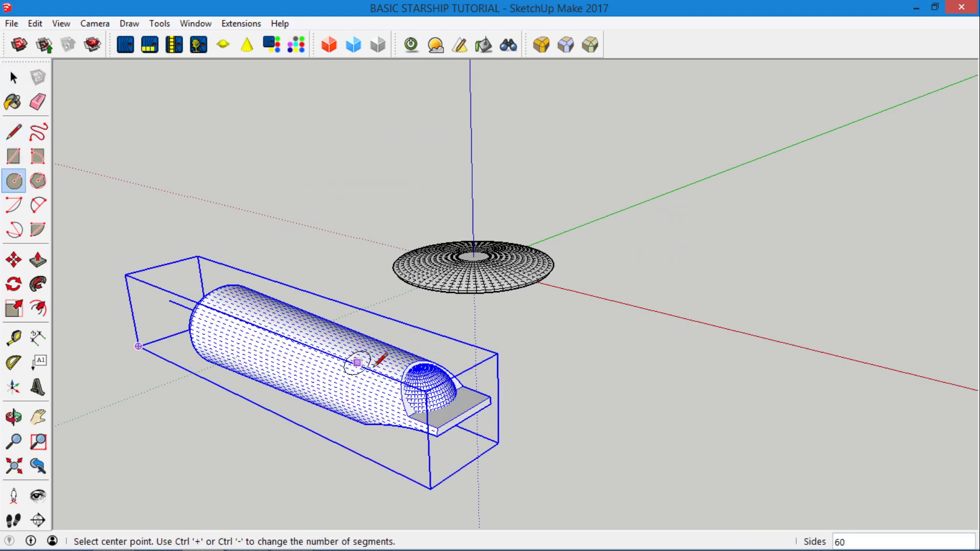
{"action": "scroll", "coordinate": [448, 392], "scroll_direction": "up", "scroll_amount": 3}
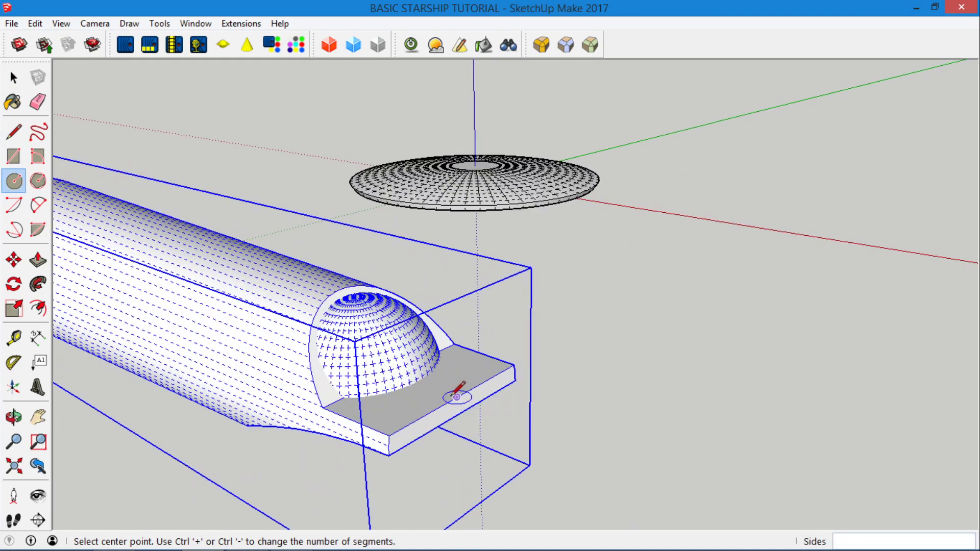
{"action": "scroll", "coordinate": [457, 397], "scroll_direction": "up", "scroll_amount": 2}
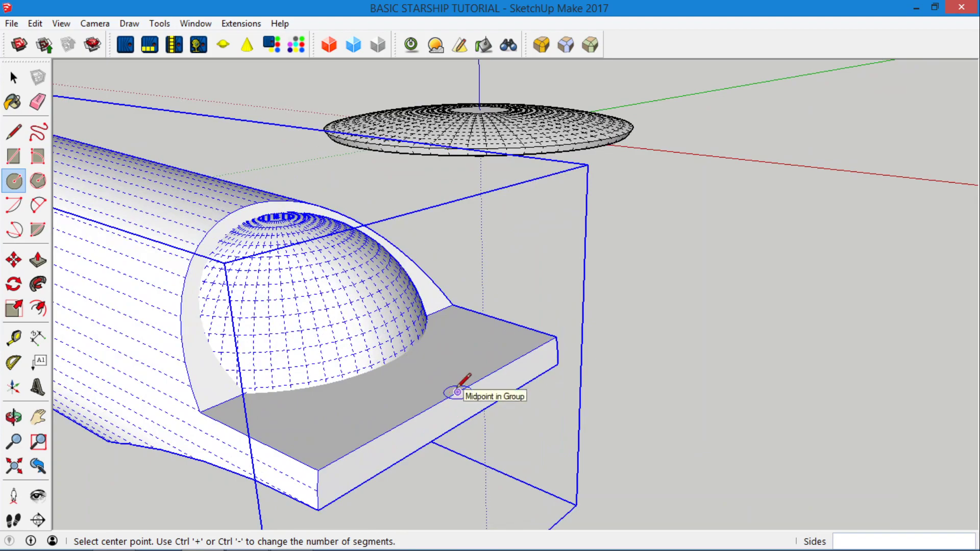
{"action": "left_click", "coordinate": [457, 392]}
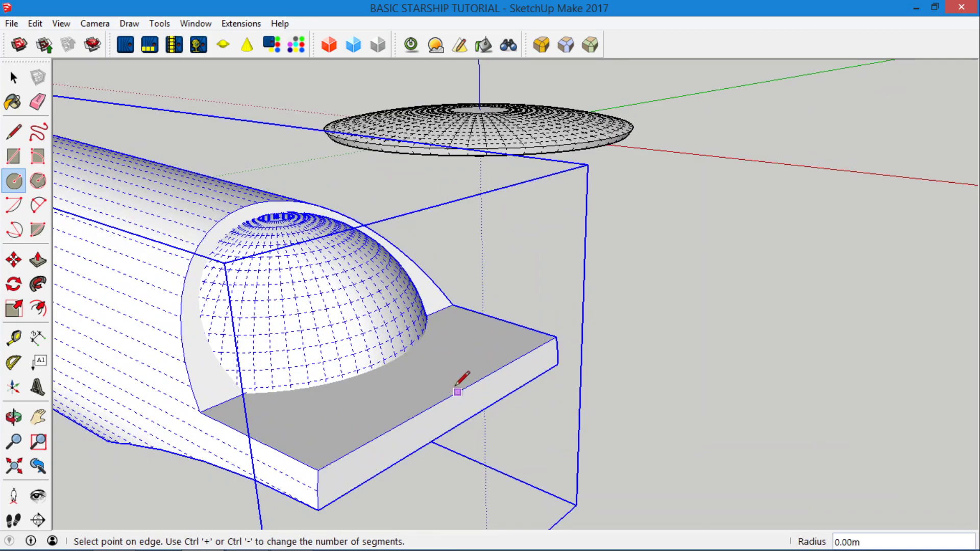
{"action": "left_click", "coordinate": [557, 337]}
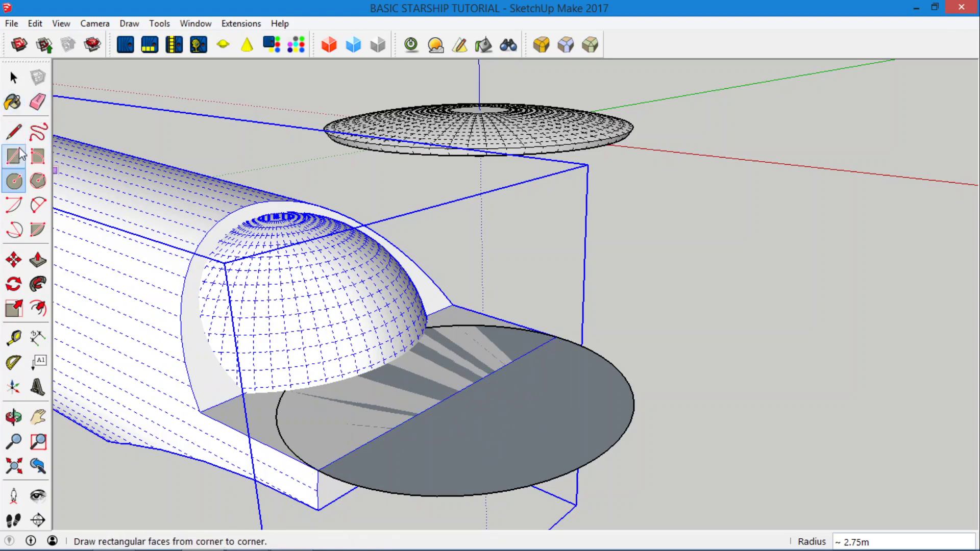
Step: Split the circle with a 5.50m line across it and select its outer half
{"action": "left_click", "coordinate": [14, 131]}
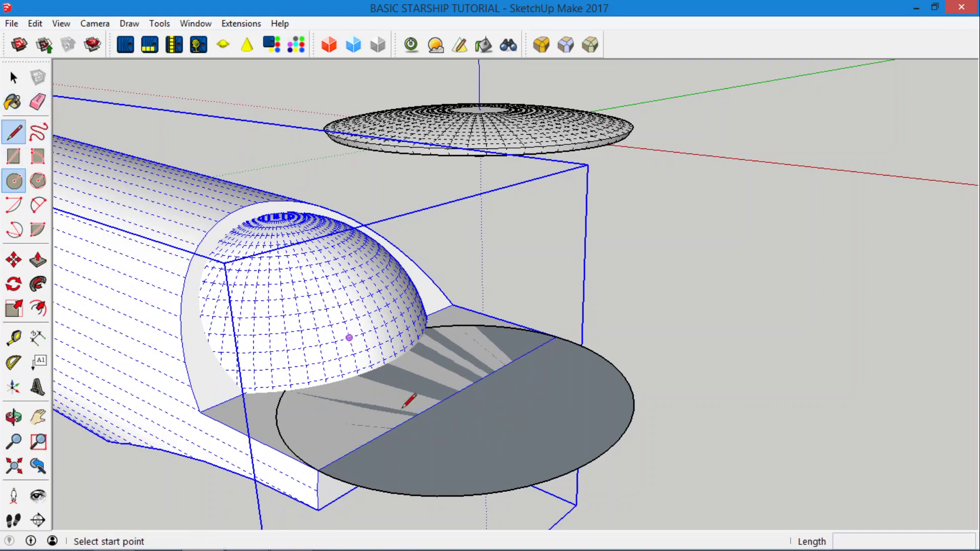
{"action": "left_click", "coordinate": [556, 337]}
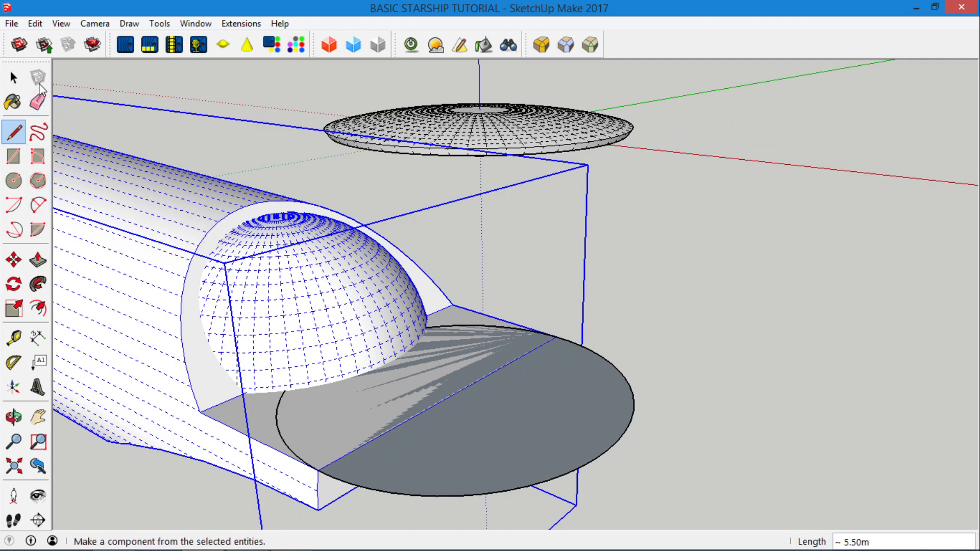
{"action": "left_click", "coordinate": [14, 77]}
{"action": "left_click", "coordinate": [450, 453]}
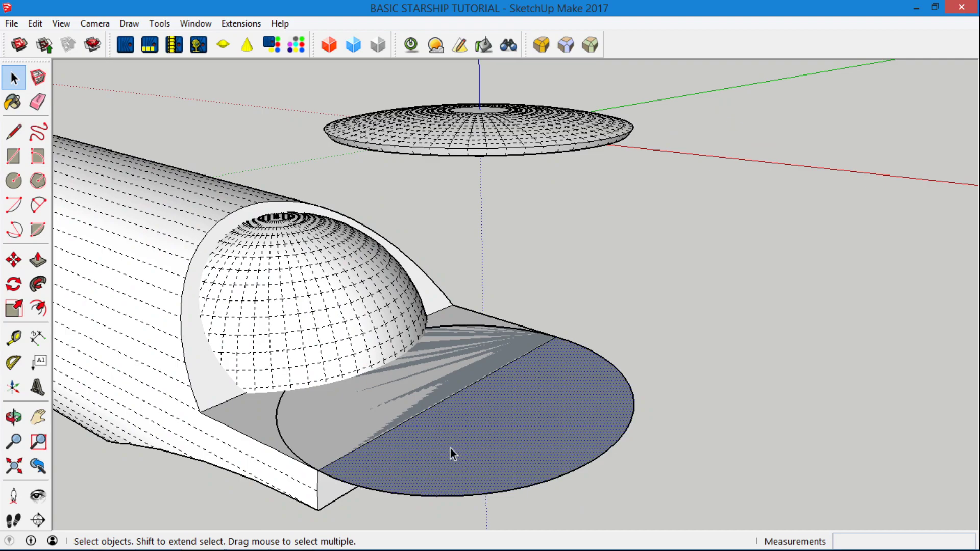
Step: Cut the circle and put it back with Edit > Paste In Place
{"action": "triple_click", "coordinate": [451, 449]}
{"action": "key", "text": "Delete"}
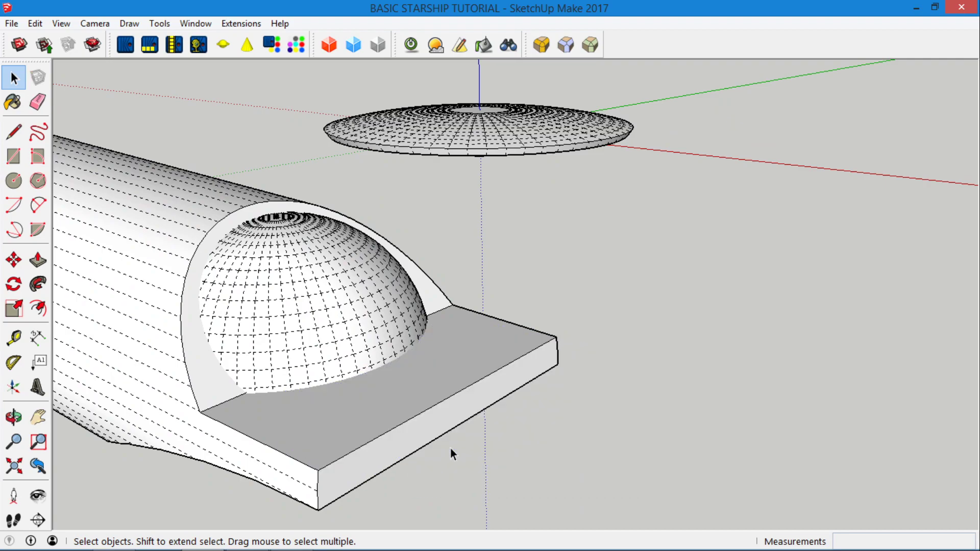
{"action": "left_click", "coordinate": [35, 24]}
{"action": "left_click", "coordinate": [35, 24]}
{"action": "left_click", "coordinate": [35, 24]}
{"action": "left_click", "coordinate": [56, 124]}
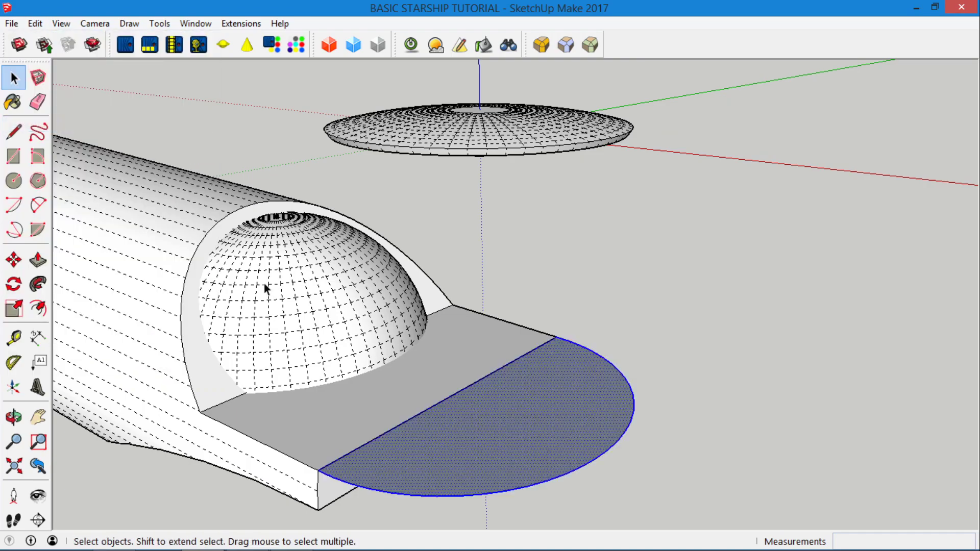
{"action": "scroll", "coordinate": [398, 370], "scroll_direction": "down", "scroll_amount": 2}
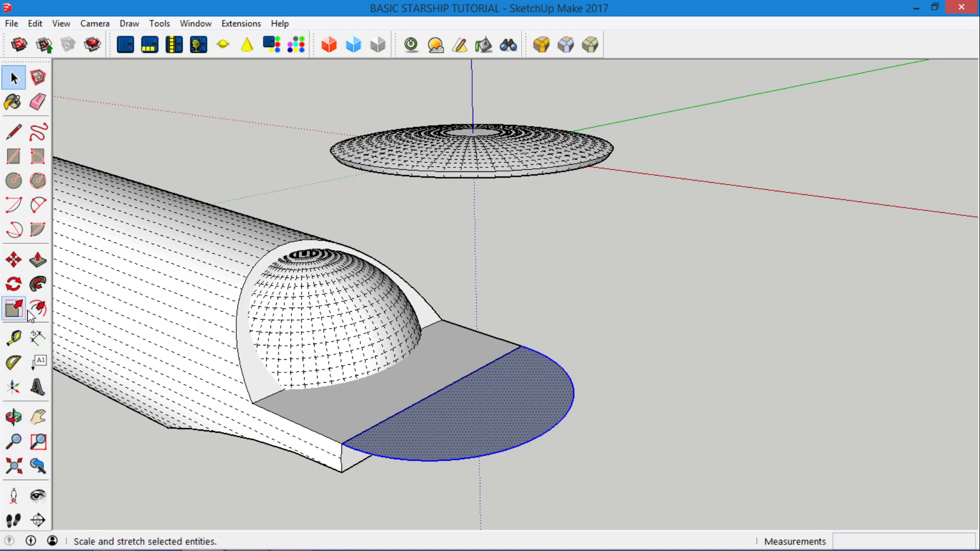
Step: Extrude the outer half-disc down 0.29m to match the deck thickness
{"action": "left_click", "coordinate": [38, 260]}
{"action": "scroll", "coordinate": [352, 434], "scroll_direction": "up", "scroll_amount": 4}
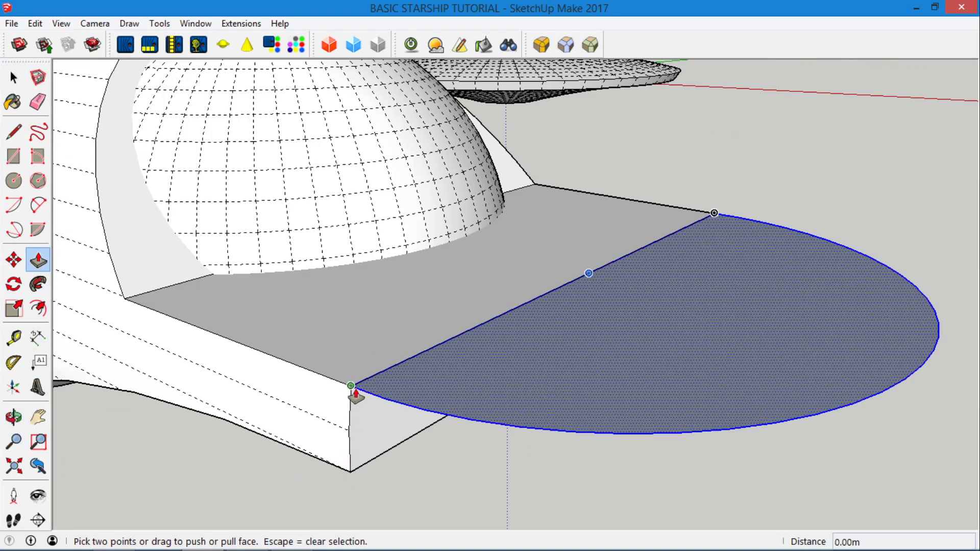
{"action": "left_click_drag", "start_coordinate": [356, 397], "coordinate": [351, 434]}
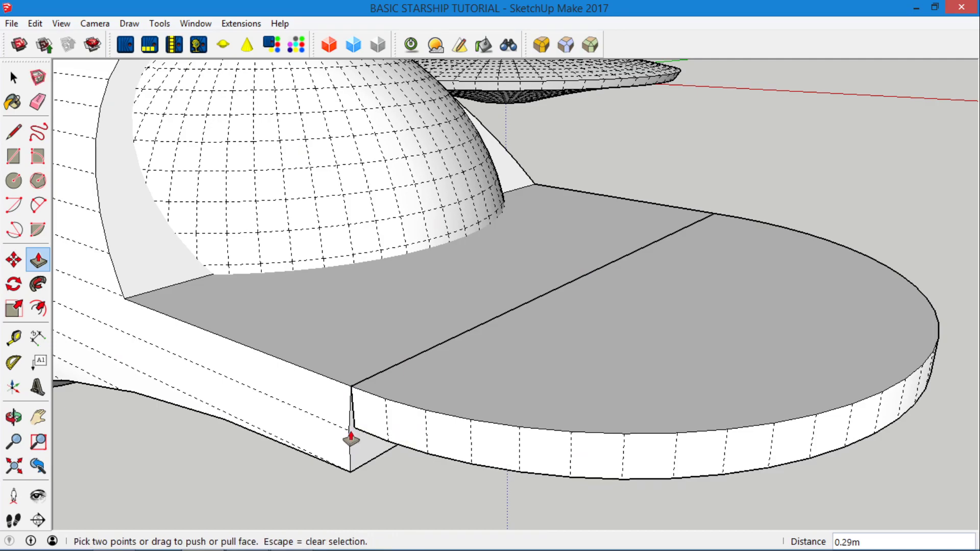
{"action": "left_click", "coordinate": [14, 417]}
{"action": "left_click_drag", "start_coordinate": [343, 399], "coordinate": [332, 194]}
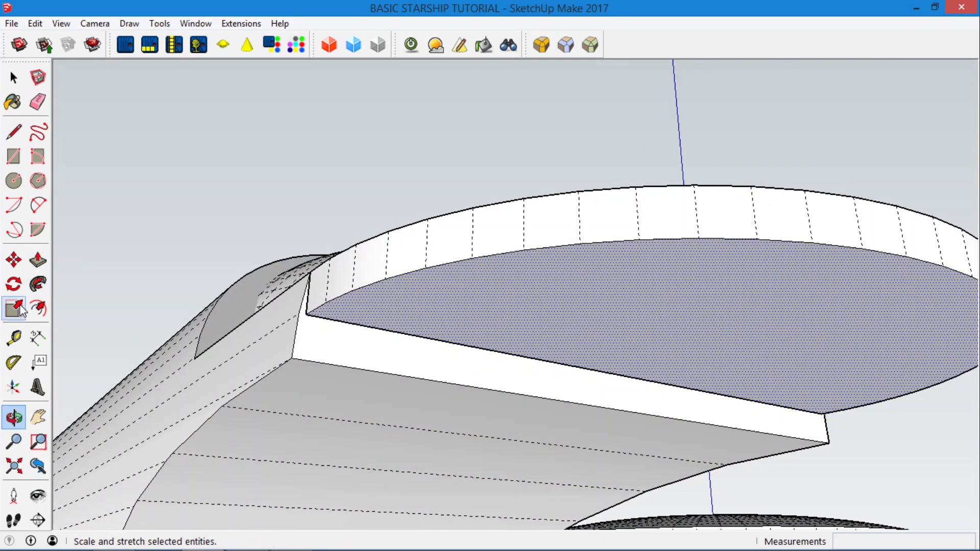
Step: Stretch the half-disc's underside along the green axis and push it down another layer
{"action": "left_click", "coordinate": [14, 78]}
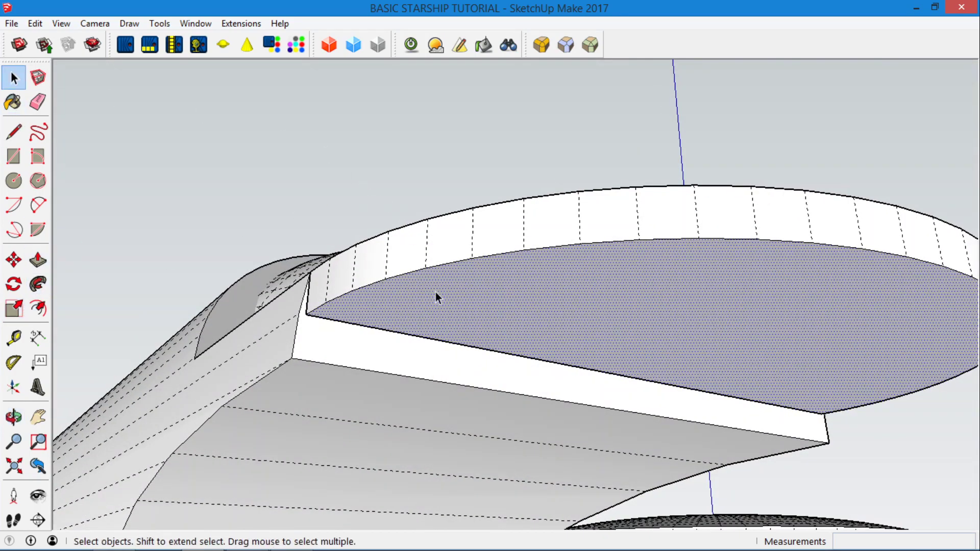
{"action": "left_click", "coordinate": [14, 308]}
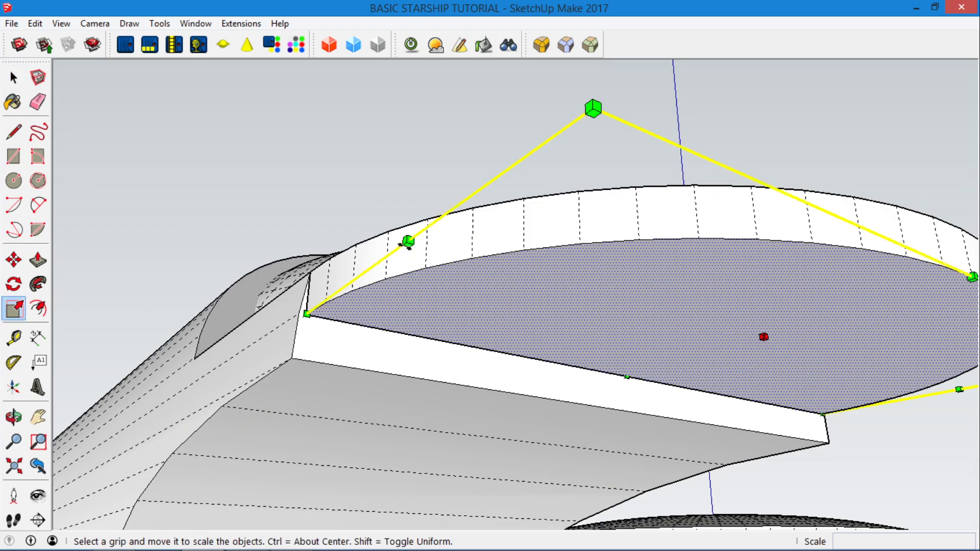
{"action": "left_click_drag", "start_coordinate": [407, 241], "coordinate": [300, 313]}
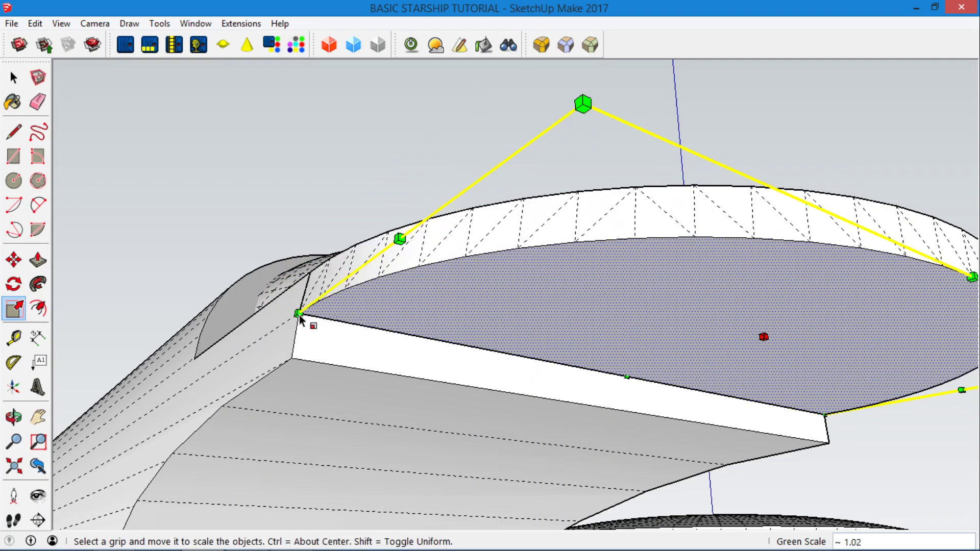
{"action": "scroll", "coordinate": [300, 313], "scroll_direction": "up", "scroll_amount": 5}
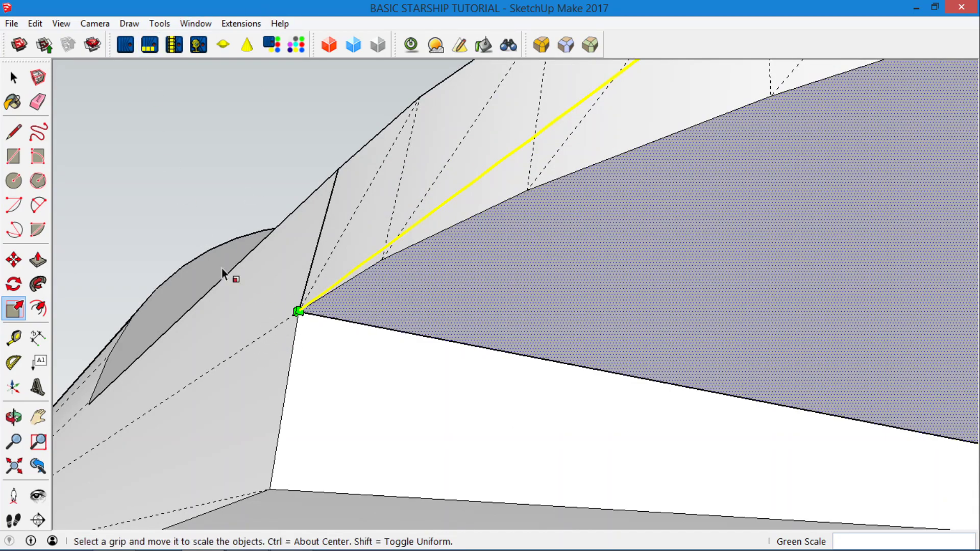
{"action": "scroll", "coordinate": [221, 268], "scroll_direction": "down", "scroll_amount": 5}
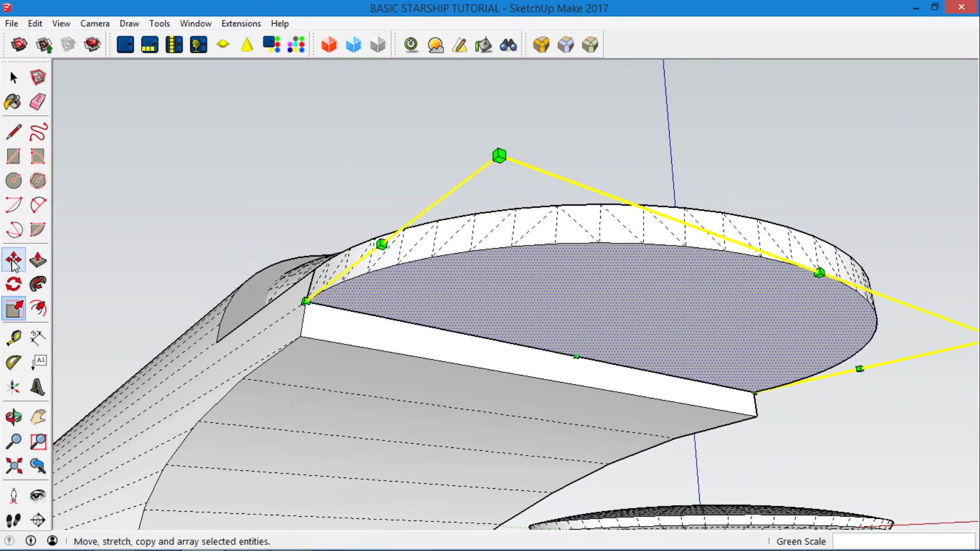
{"action": "left_click", "coordinate": [38, 261]}
{"action": "scroll", "coordinate": [315, 311], "scroll_direction": "up", "scroll_amount": 4}
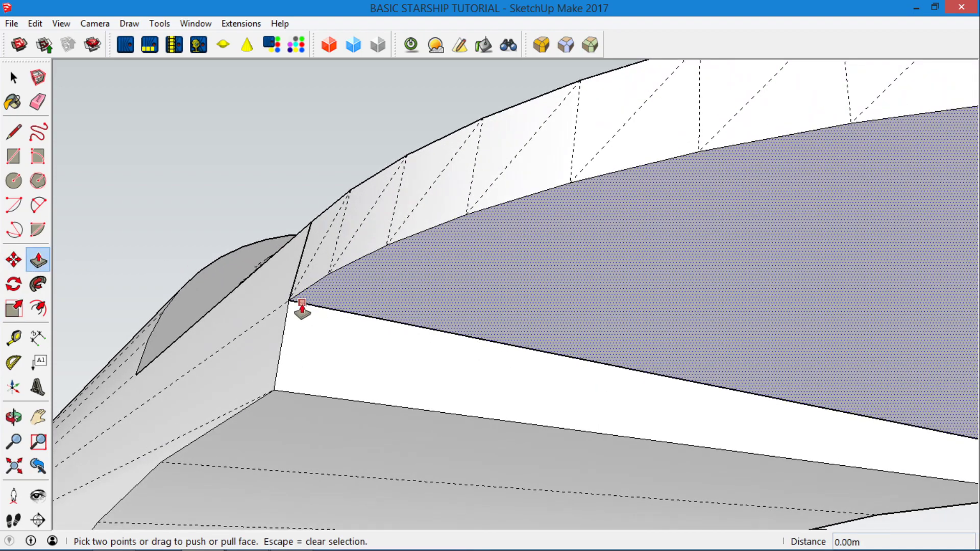
{"action": "left_click_drag", "start_coordinate": [301, 306], "coordinate": [275, 395]}
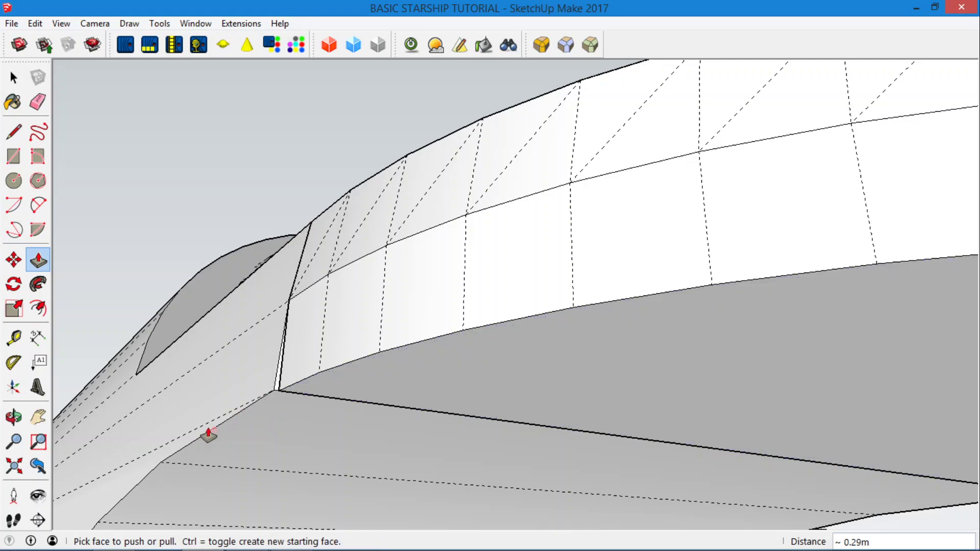
Step: Scale the new bottom face slightly along the green axis so the rim slopes
{"action": "left_click", "coordinate": [13, 77]}
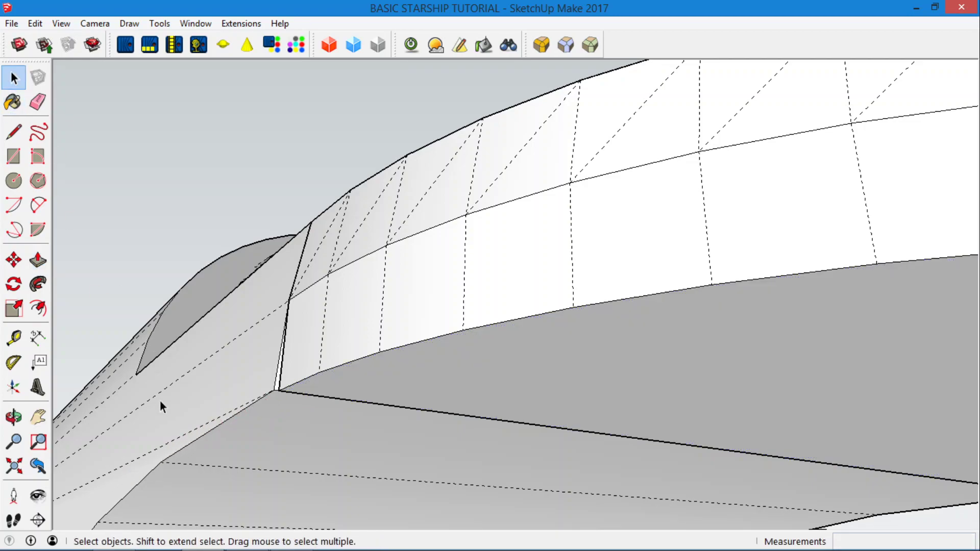
{"action": "left_click", "coordinate": [163, 444]}
{"action": "left_click", "coordinate": [351, 375]}
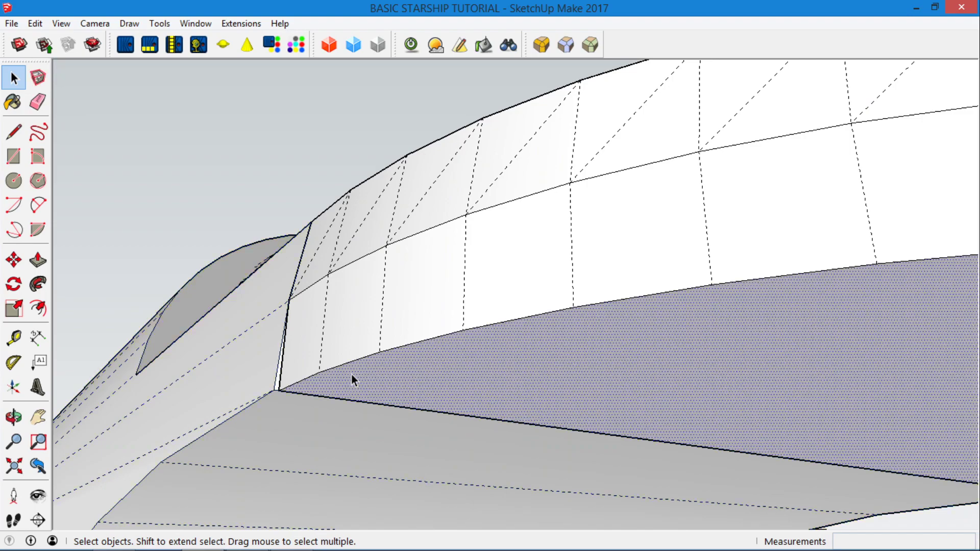
{"action": "left_click", "coordinate": [14, 309]}
{"action": "left_click", "coordinate": [560, 234]}
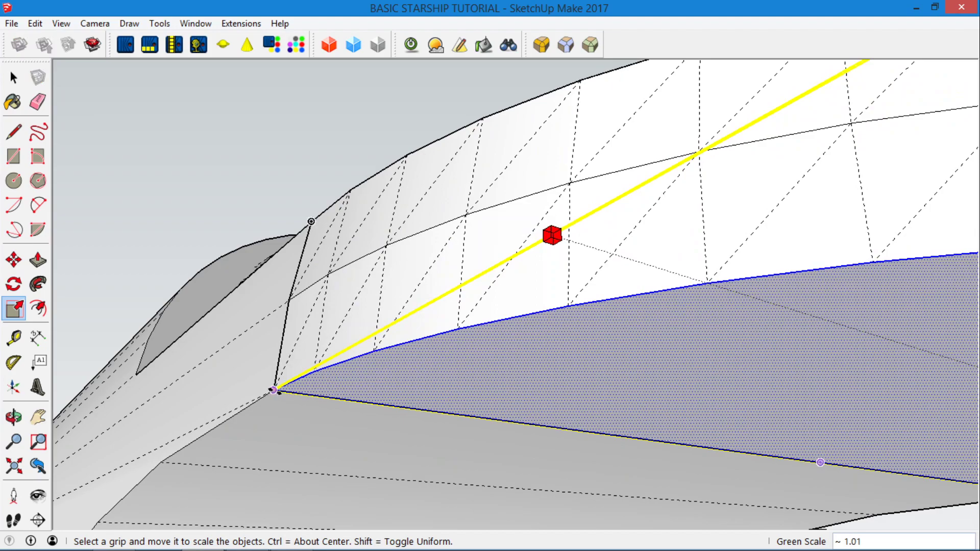
{"action": "left_click", "coordinate": [274, 390]}
{"action": "scroll", "coordinate": [275, 390], "scroll_direction": "down", "scroll_amount": 5}
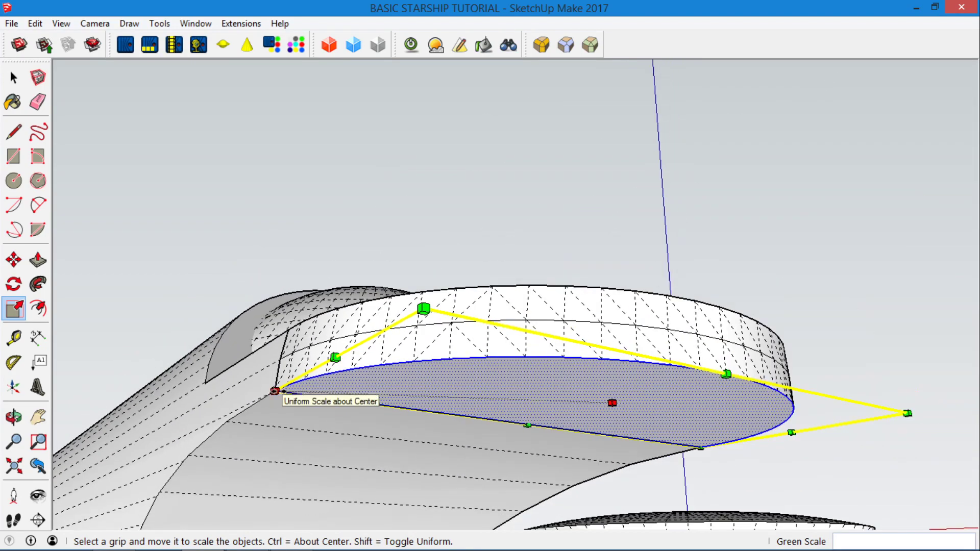
{"action": "left_click", "coordinate": [13, 78]}
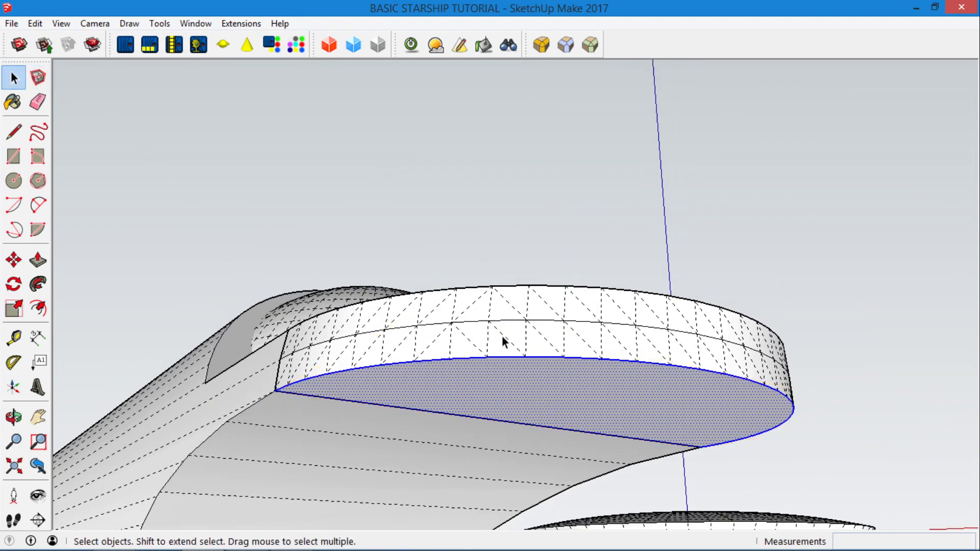
Step: Cut the rounded front piece and paste it in place inside the opened hull group
{"action": "left_click", "coordinate": [14, 417]}
{"action": "left_click_drag", "start_coordinate": [431, 390], "coordinate": [103, 68]}
{"action": "left_click", "coordinate": [14, 77]}
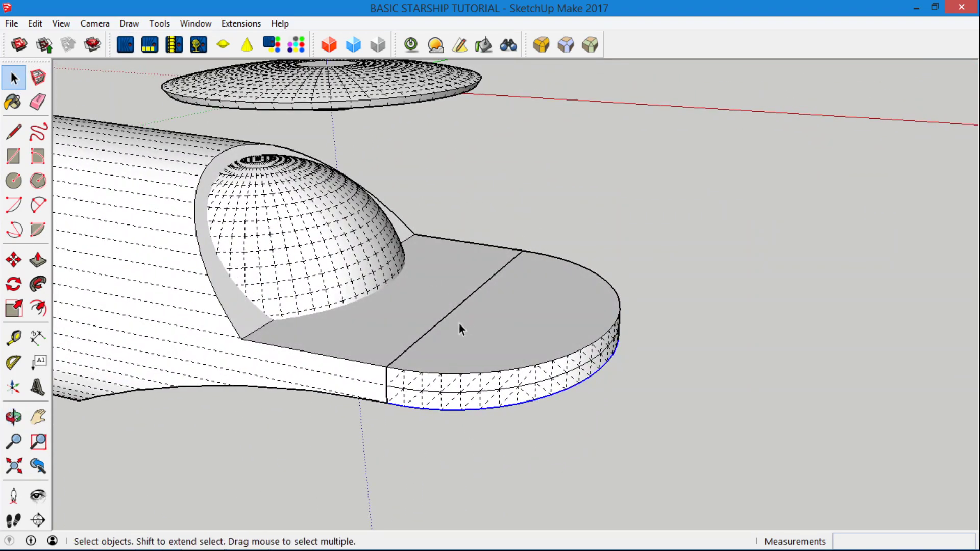
{"action": "triple_click", "coordinate": [461, 323]}
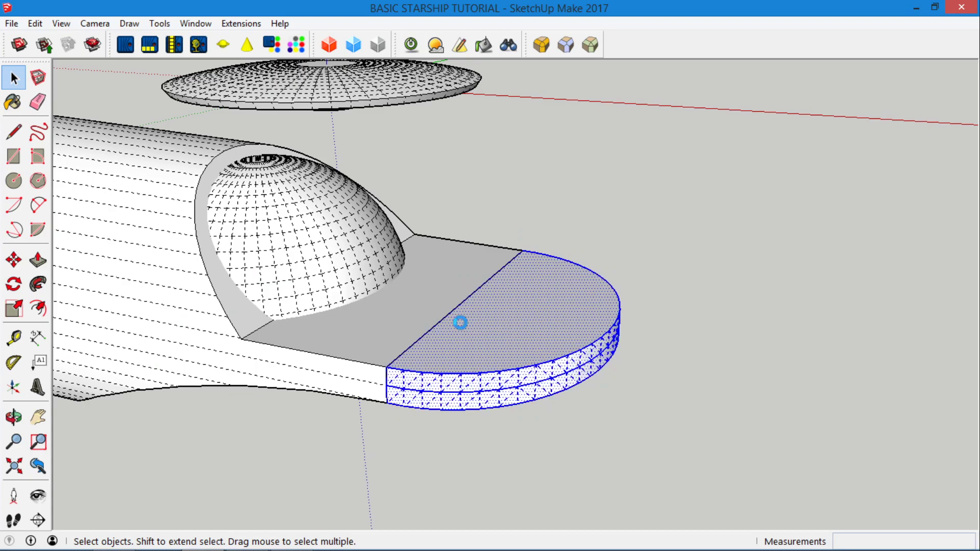
{"action": "key", "text": "Delete"}
{"action": "left_click", "coordinate": [461, 327]}
{"action": "triple_click", "coordinate": [461, 327]}
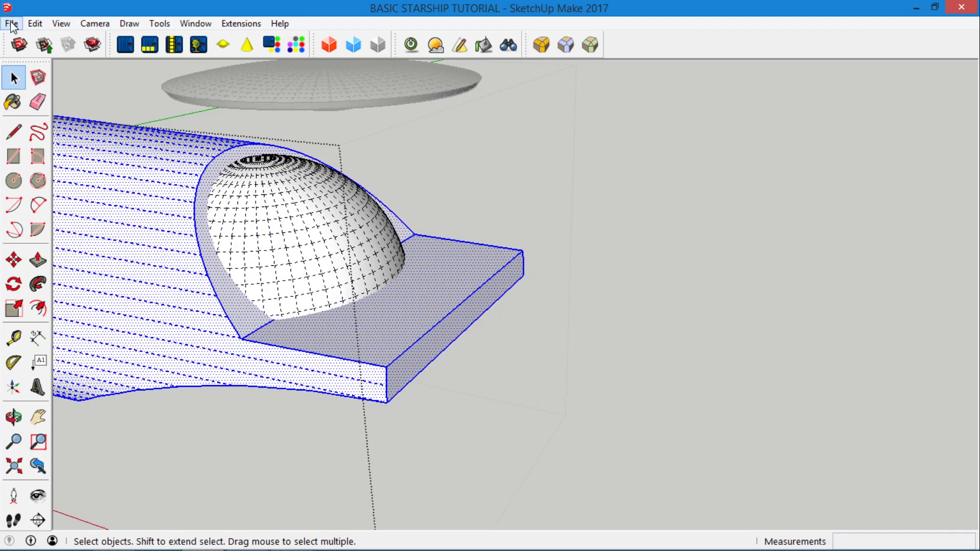
{"action": "left_click", "coordinate": [35, 24]}
{"action": "left_click", "coordinate": [156, 136]}
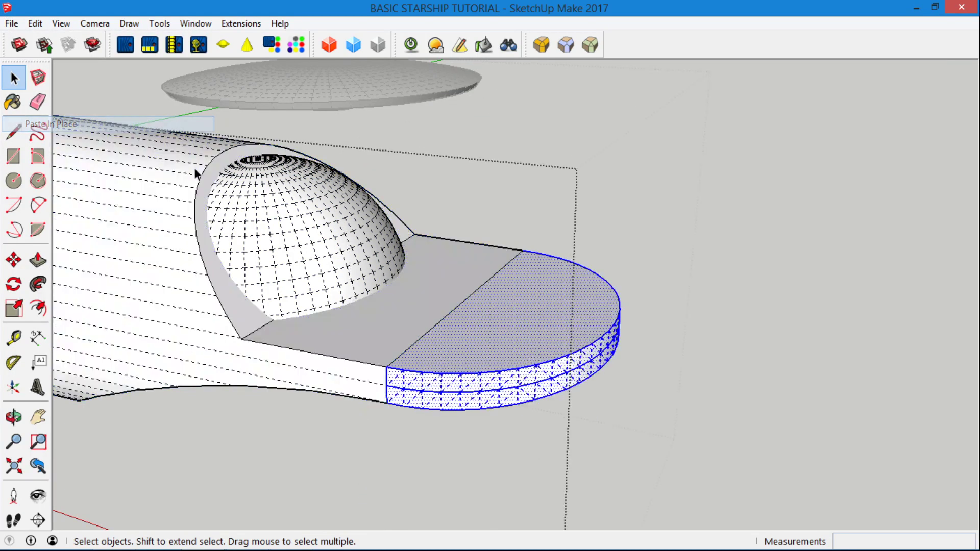
{"action": "left_click", "coordinate": [611, 267]}
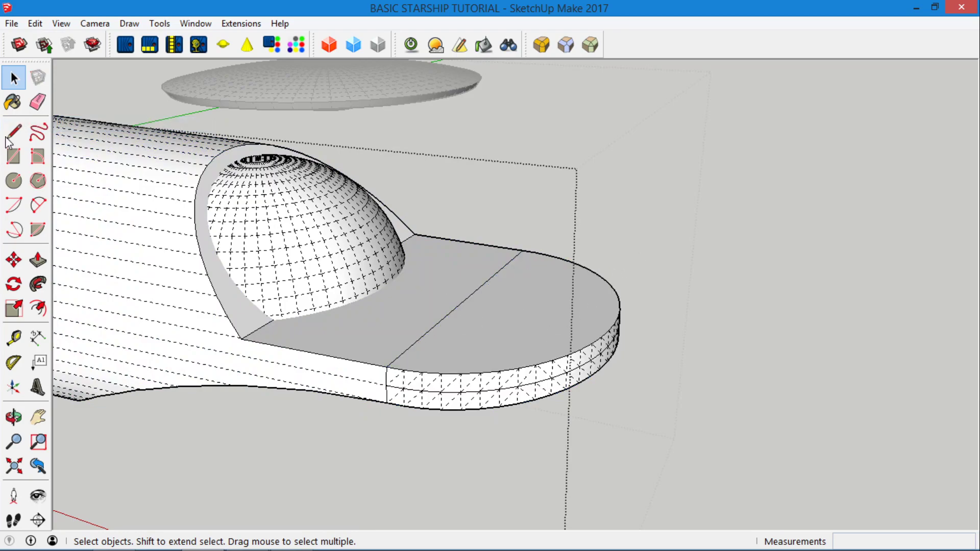
{"action": "left_click", "coordinate": [37, 101]}
Step: Try erasing the deck-top and rim seam edges, undoing the erases that open holes
{"action": "mouse_move", "coordinate": [394, 341]}
{"action": "left_mouse_down"}
{"action": "mouse_move", "coordinate": [422, 350]}
{"action": "mouse_move", "coordinate": [411, 326]}
{"action": "left_mouse_up"}
{"action": "scroll", "coordinate": [389, 368], "scroll_direction": "up", "scroll_amount": 5}
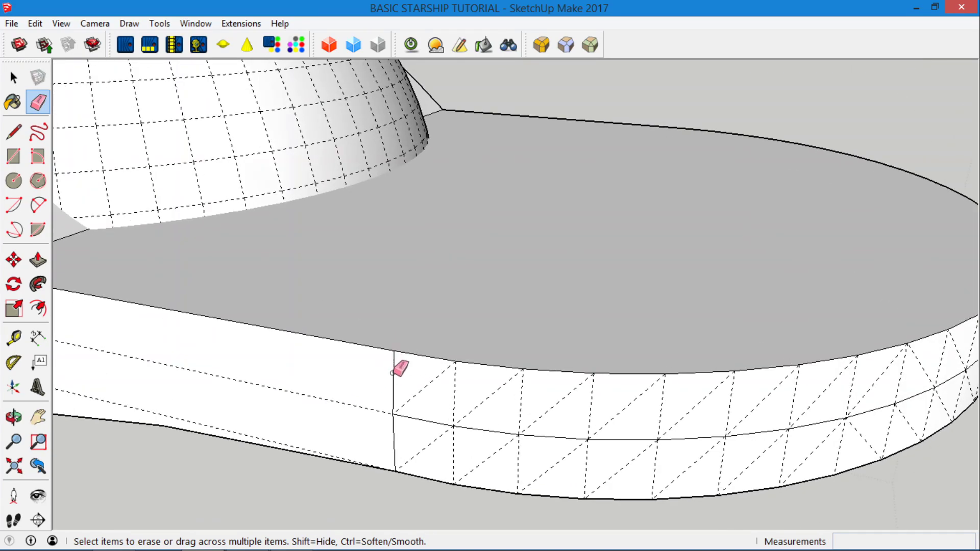
{"action": "left_click", "coordinate": [394, 369]}
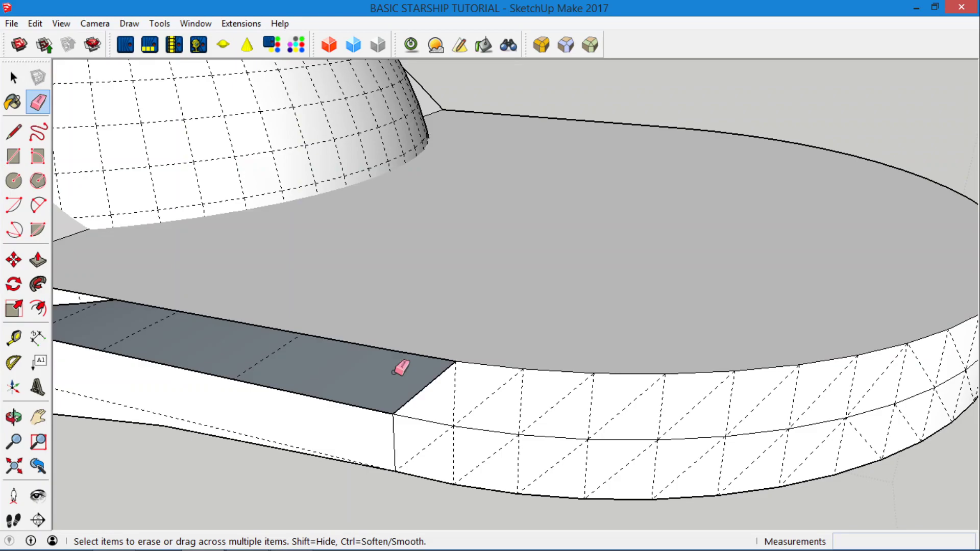
{"action": "mouse_move", "coordinate": [394, 370]}
{"action": "middle_mouse_down"}
{"action": "mouse_move", "coordinate": [547, 344]}
{"action": "mouse_move", "coordinate": [514, 382]}
{"action": "middle_mouse_up"}
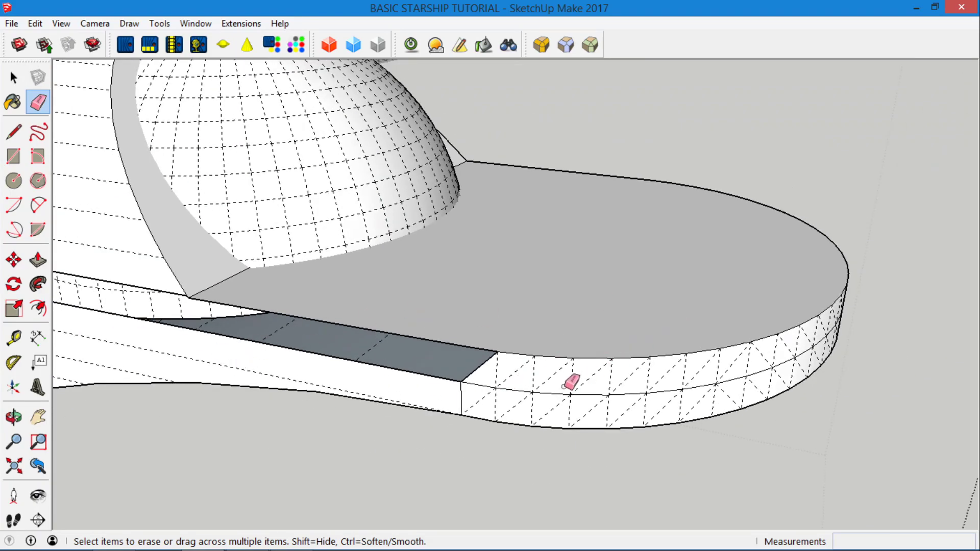
{"action": "key", "text": "ctrl+z"}
{"action": "scroll", "coordinate": [483, 398], "scroll_direction": "up", "scroll_amount": 4}
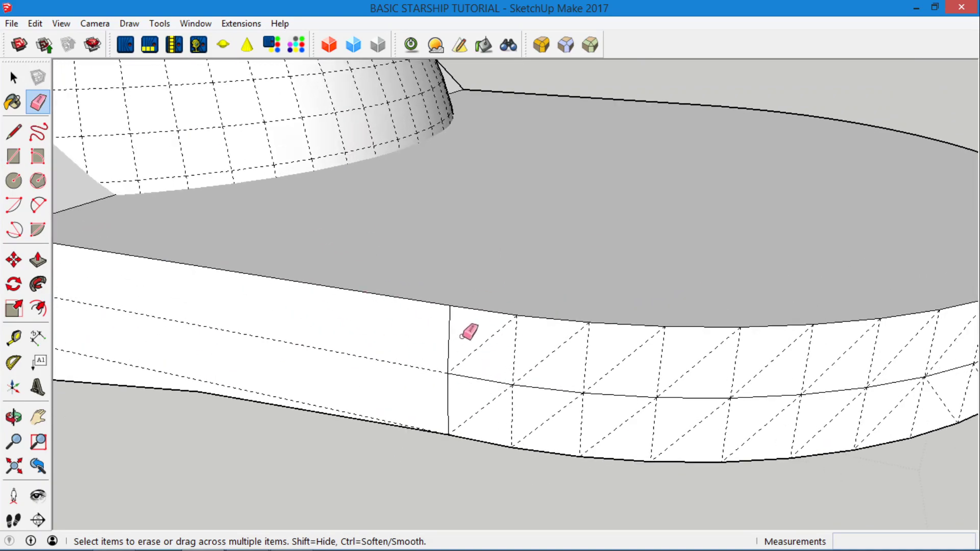
{"action": "left_click", "coordinate": [449, 337]}
{"action": "key", "text": "ctrl+z"}
Step: Smooth away the upper and lower seam edges on the deck's rim
{"action": "left_click", "coordinate": [447, 332], "text": "ctrl"}
{"action": "left_click", "coordinate": [449, 394], "text": "ctrl"}
{"action": "scroll", "coordinate": [468, 377], "scroll_direction": "down", "scroll_amount": 3}
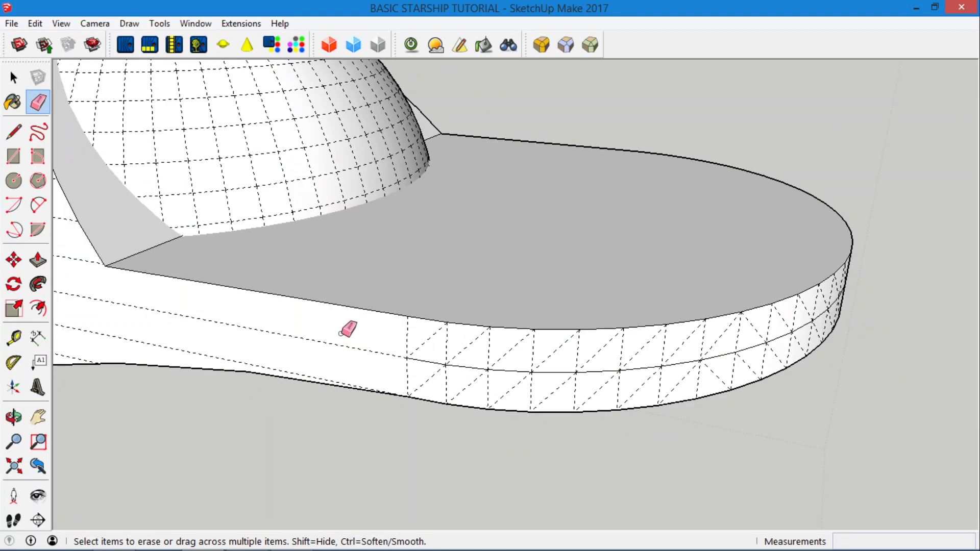
{"action": "scroll", "coordinate": [388, 367], "scroll_direction": "up", "scroll_amount": 5}
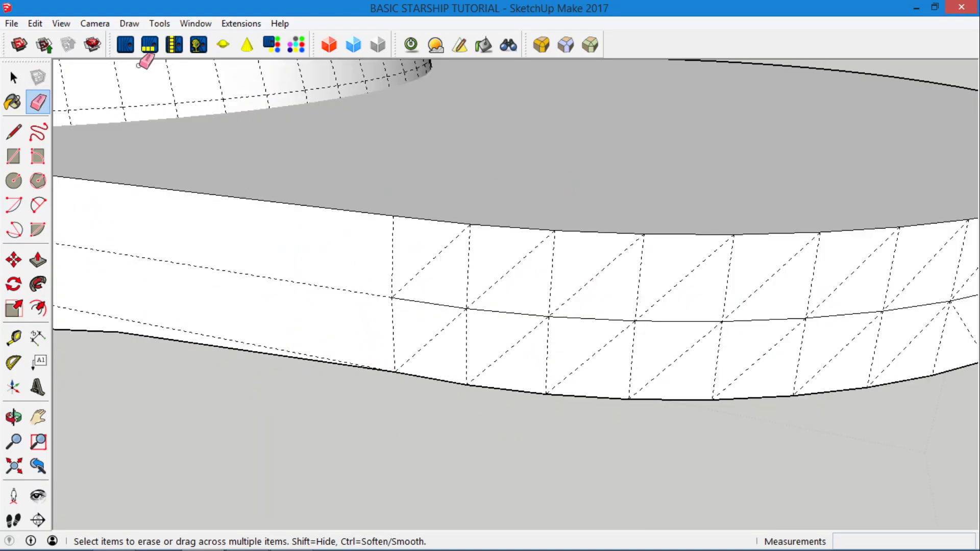
Step: Turn off Hidden Geometry, erase the leftover side-face edge, and orbit to view the ship
{"action": "left_click", "coordinate": [61, 24]}
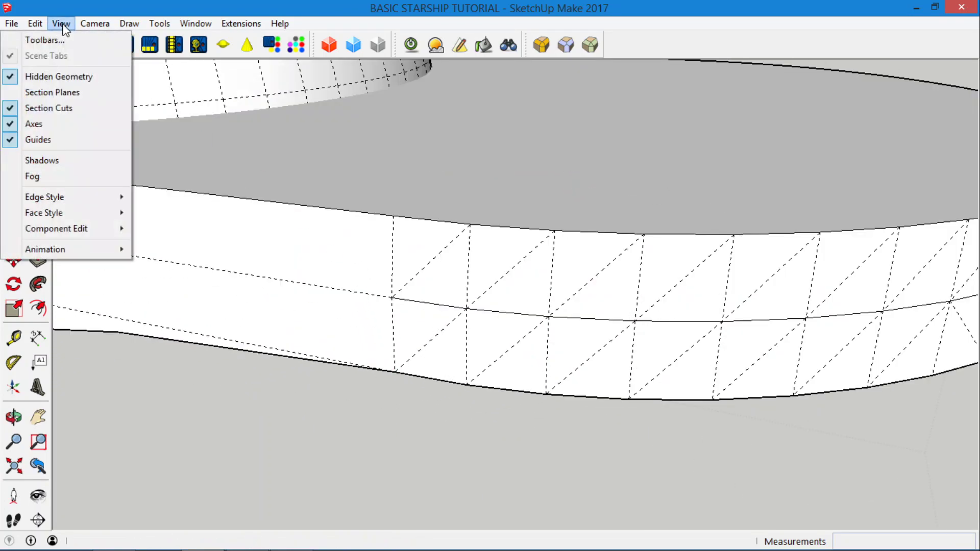
{"action": "left_click", "coordinate": [66, 77]}
{"action": "left_click", "coordinate": [37, 102]}
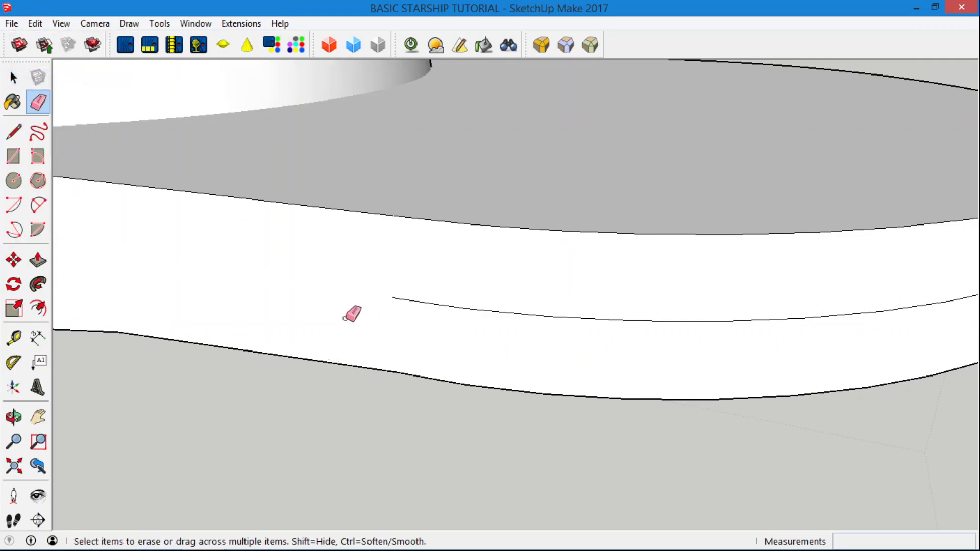
{"action": "scroll", "coordinate": [352, 313], "scroll_direction": "down", "scroll_amount": 2}
{"action": "mouse_move", "coordinate": [372, 305]}
{"action": "left_mouse_down"}
{"action": "mouse_move", "coordinate": [403, 311]}
{"action": "mouse_move", "coordinate": [306, 384]}
{"action": "left_mouse_up"}
{"action": "left_click", "coordinate": [14, 418]}
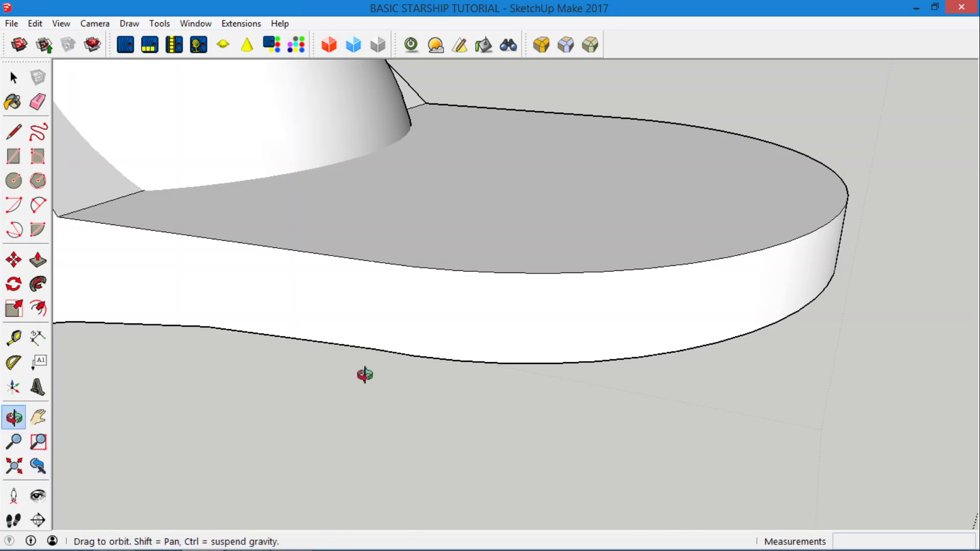
{"action": "left_click_drag", "start_coordinate": [366, 374], "coordinate": [76, 48]}
Step: Erase the vertical seam on the deck's side face and view the dome end-on
{"action": "left_click", "coordinate": [38, 102]}
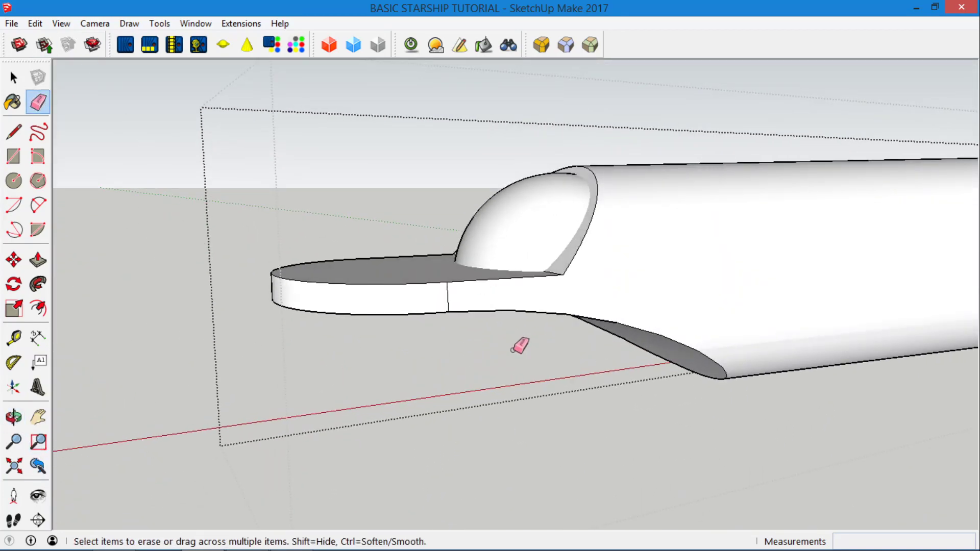
{"action": "left_click", "coordinate": [449, 299]}
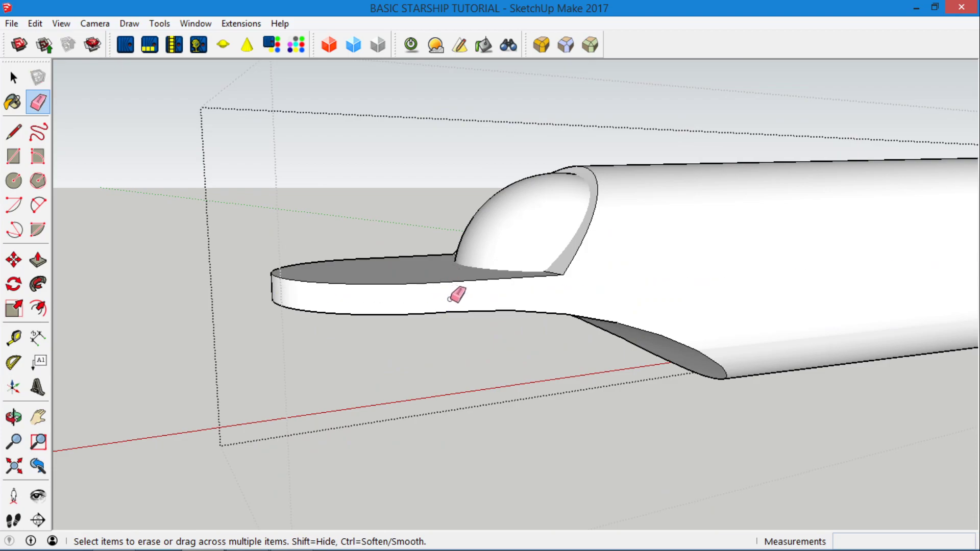
{"action": "left_click", "coordinate": [14, 417]}
{"action": "mouse_move", "coordinate": [516, 313]}
{"action": "left_mouse_down"}
{"action": "mouse_move", "coordinate": [696, 339]}
{"action": "mouse_move", "coordinate": [490, 287]}
{"action": "mouse_move", "coordinate": [860, 361]}
{"action": "mouse_move", "coordinate": [716, 223]}
{"action": "mouse_move", "coordinate": [829, 256]}
{"action": "mouse_move", "coordinate": [850, 184]}
{"action": "left_mouse_up"}
{"action": "scroll", "coordinate": [850, 183], "scroll_direction": "down", "scroll_amount": 6}
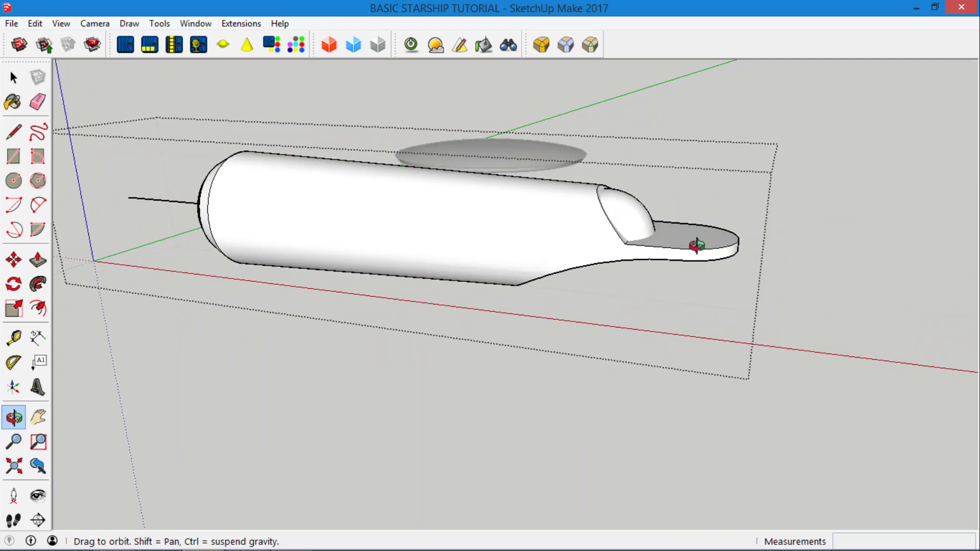
{"action": "scroll", "coordinate": [697, 245], "scroll_direction": "up", "scroll_amount": 3}
Step: From above the cockpit deck, select the deck's rounded end cap
{"action": "left_click_drag", "start_coordinate": [700, 245], "coordinate": [684, 274]}
{"action": "left_click", "coordinate": [14, 77]}
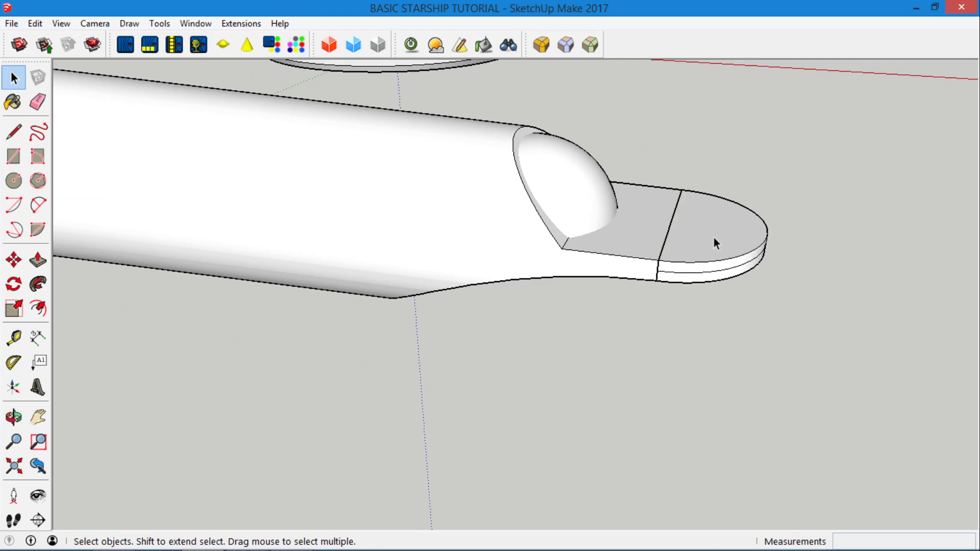
{"action": "triple_click", "coordinate": [710, 239]}
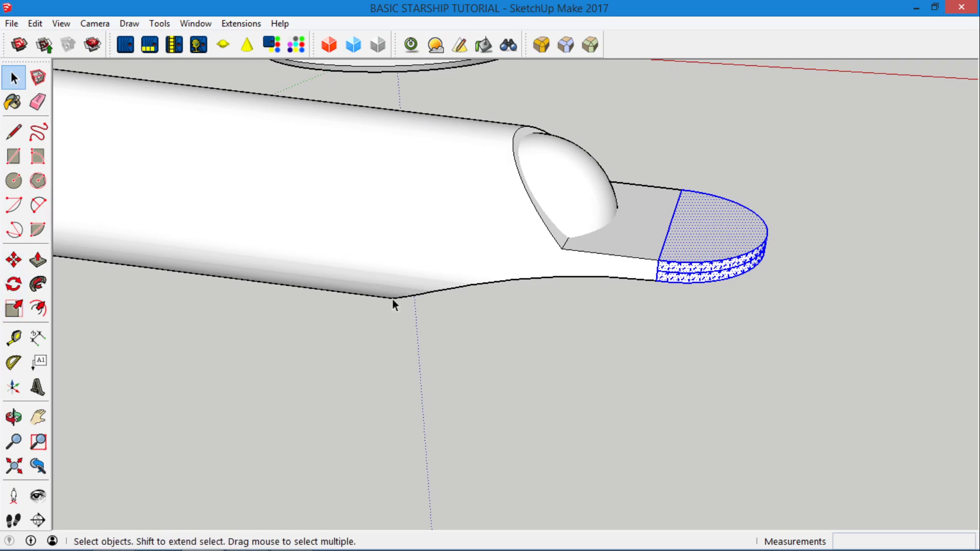
Step: Scale the end cap along the hull axis to Red Scale 0.50
{"action": "left_click", "coordinate": [14, 309]}
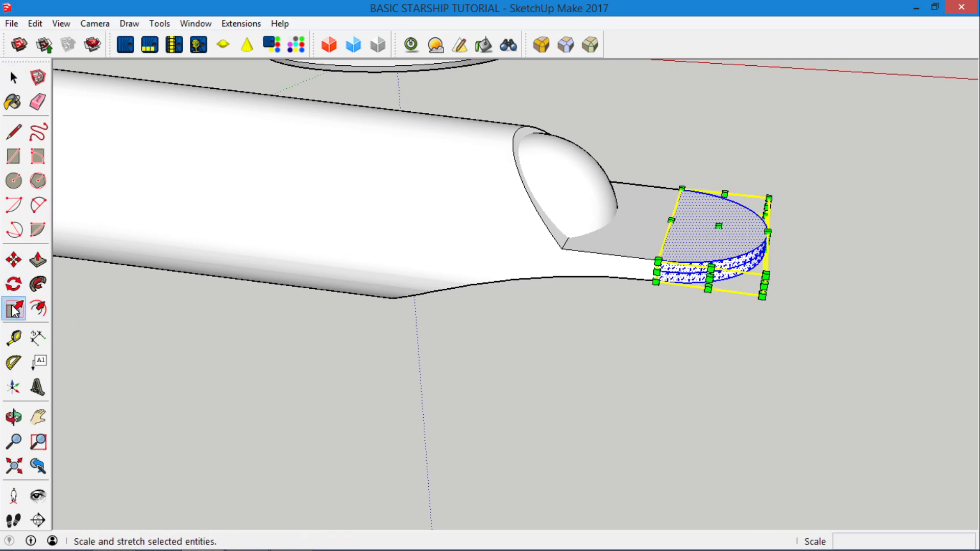
{"action": "scroll", "coordinate": [766, 222], "scroll_direction": "up", "scroll_amount": 2}
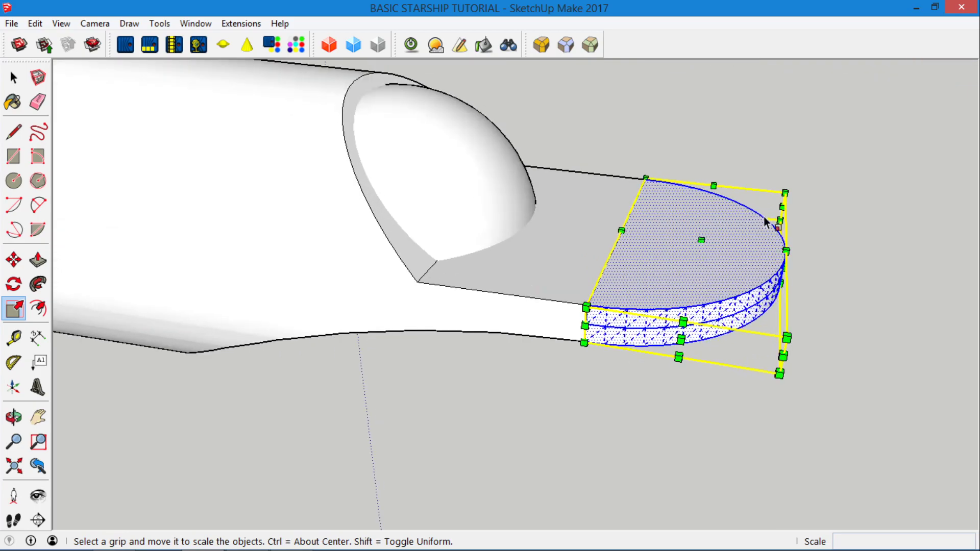
{"action": "scroll", "coordinate": [766, 222], "scroll_direction": "up", "scroll_amount": 2}
{"action": "left_click", "coordinate": [780, 274]}
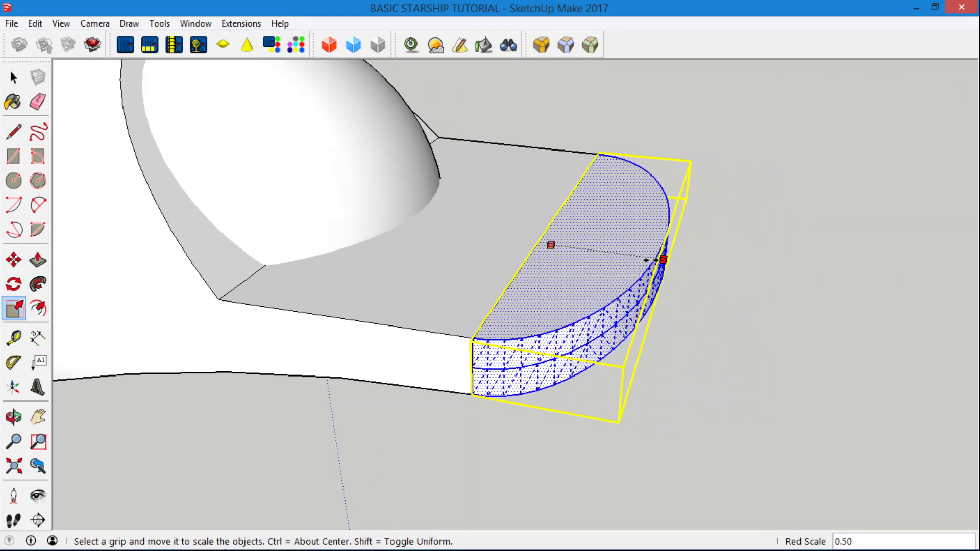
{"action": "left_click", "coordinate": [659, 259]}
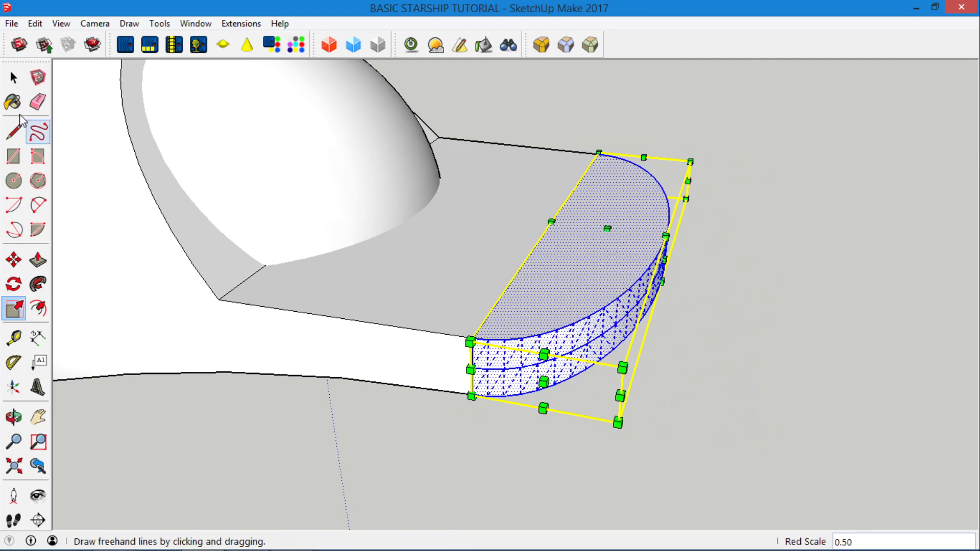
Step: Cut the shortened cap from the deck and Paste in Place it back
{"action": "left_click", "coordinate": [15, 79]}
{"action": "scroll", "coordinate": [454, 268], "scroll_direction": "down", "scroll_amount": 3}
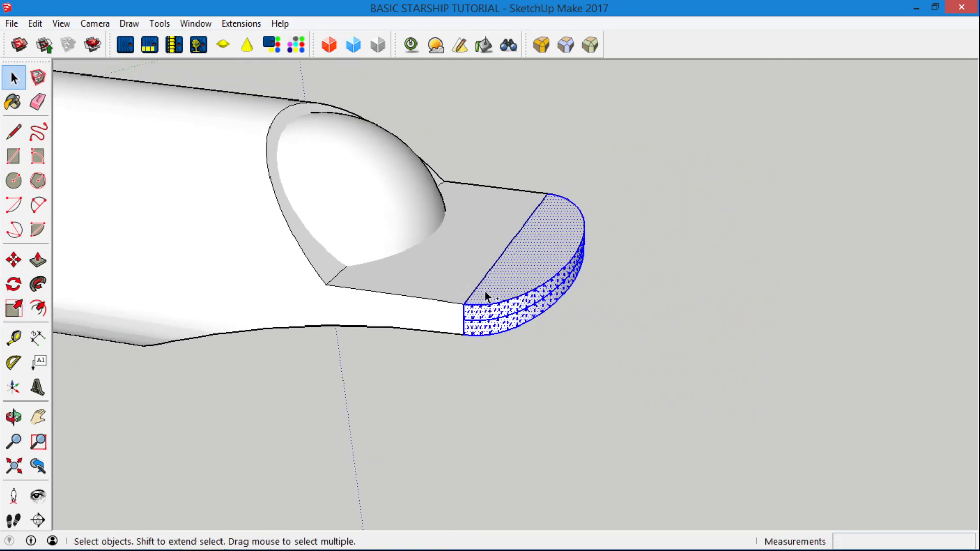
{"action": "key", "text": "Delete"}
{"action": "triple_click", "coordinate": [473, 279]}
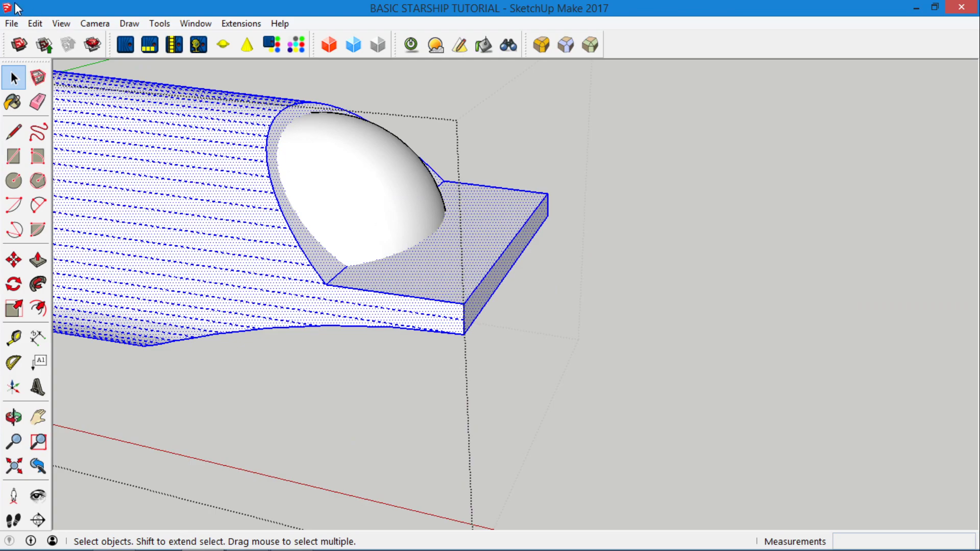
{"action": "left_click", "coordinate": [31, 23]}
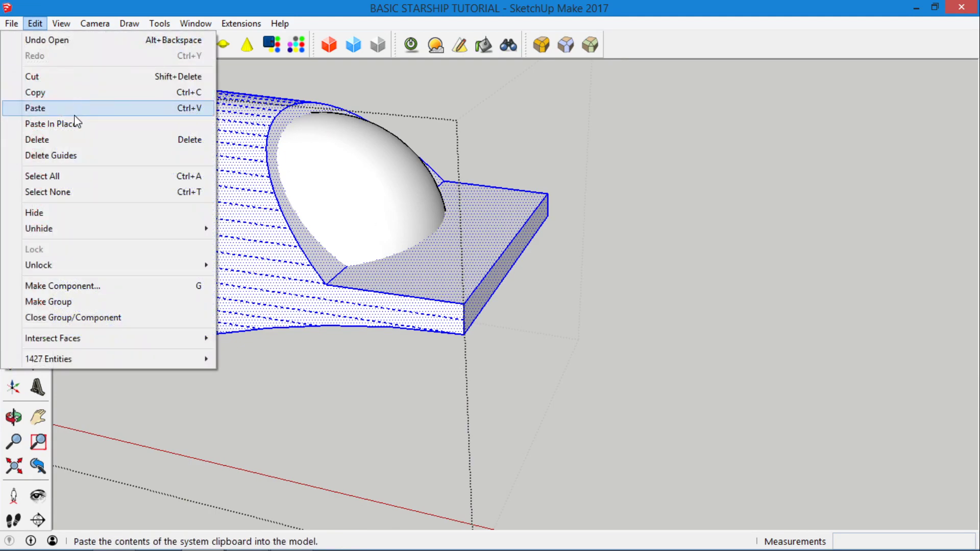
{"action": "left_click", "coordinate": [75, 124]}
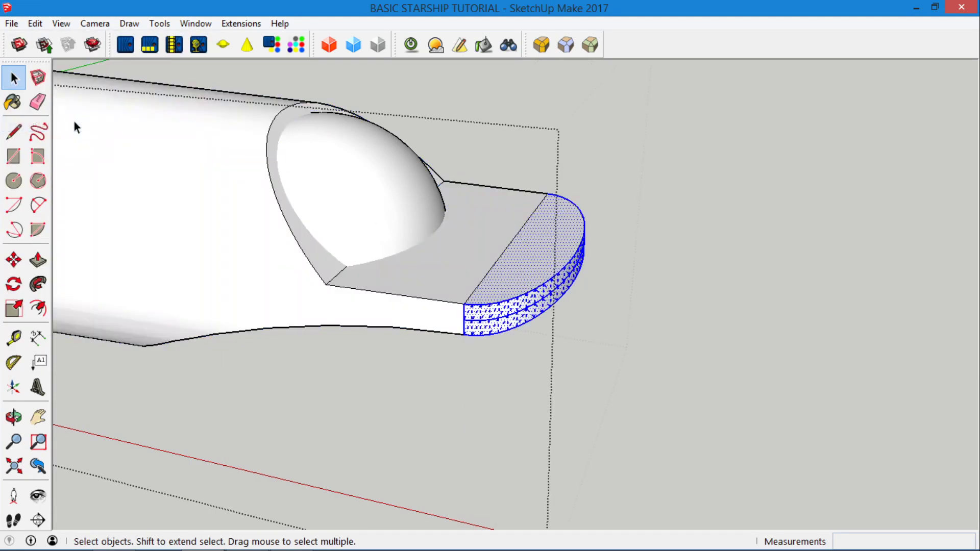
Step: Delete the seam between deck and cap and erase the cap's side-band seams
{"action": "left_click", "coordinate": [492, 269]}
{"action": "key", "text": "Delete"}
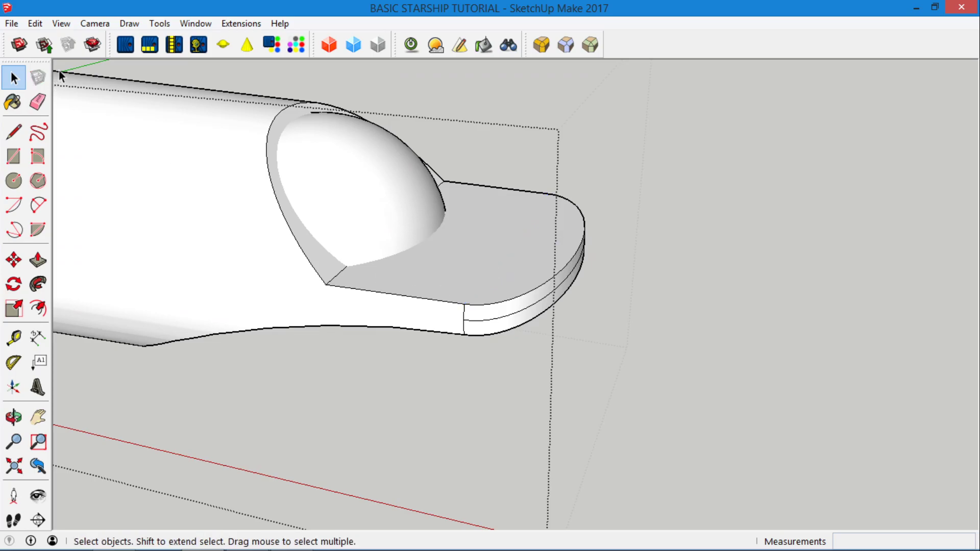
{"action": "left_click", "coordinate": [38, 102]}
{"action": "left_click", "coordinate": [462, 319]}
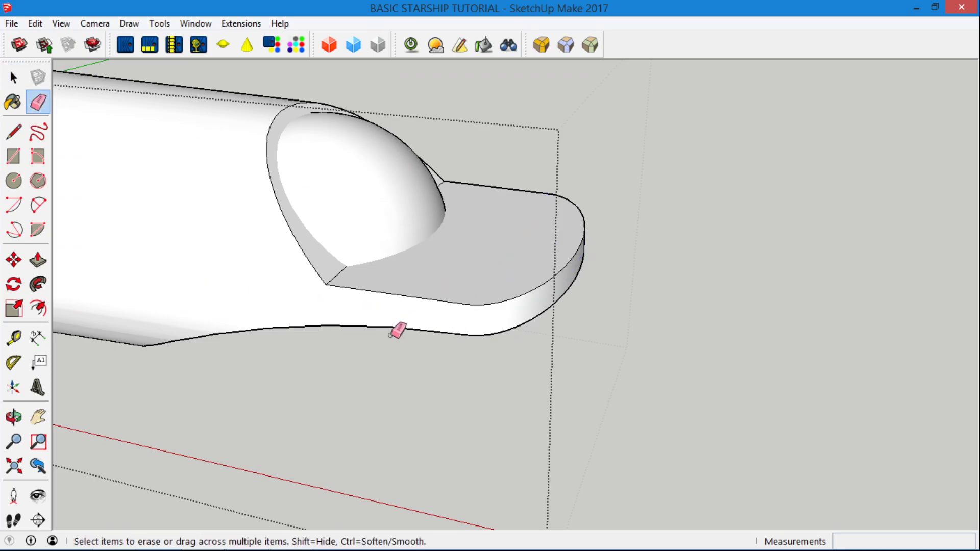
Step: At the ship's nose, erase the remaining vertical side seam
{"action": "left_click", "coordinate": [14, 417]}
{"action": "left_click_drag", "start_coordinate": [477, 286], "coordinate": [606, 317]}
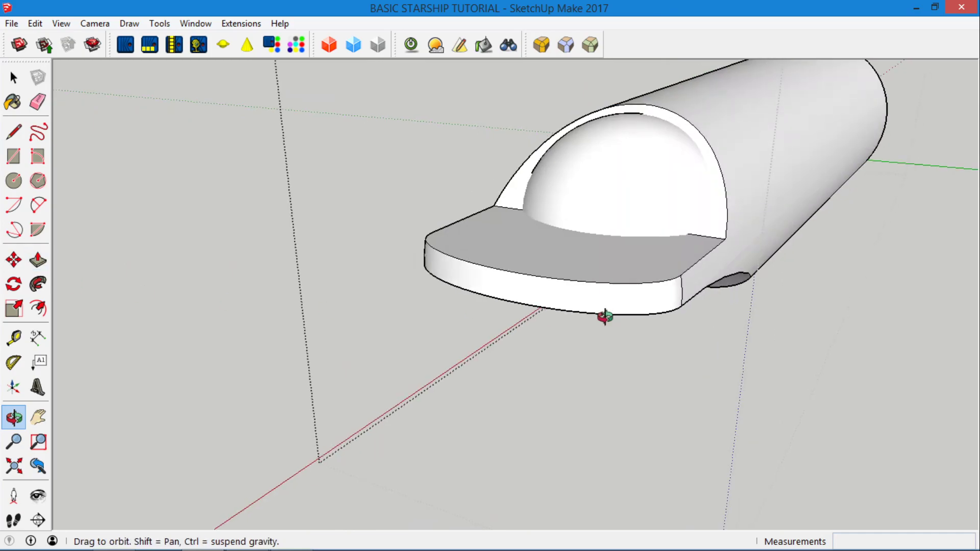
{"action": "scroll", "coordinate": [723, 254], "scroll_direction": "up", "scroll_amount": 4}
{"action": "scroll", "coordinate": [724, 255], "scroll_direction": "down", "scroll_amount": 3}
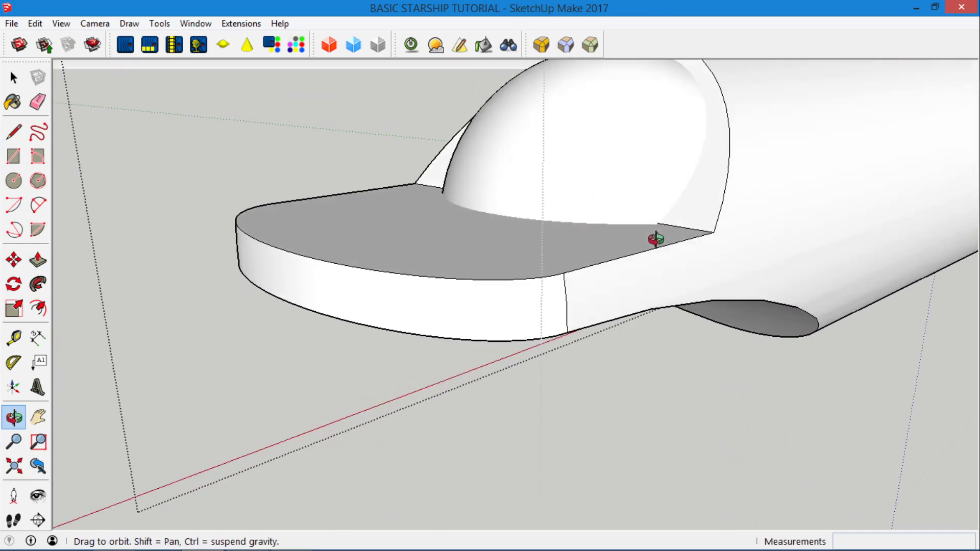
{"action": "left_click", "coordinate": [38, 102]}
{"action": "left_click", "coordinate": [565, 300]}
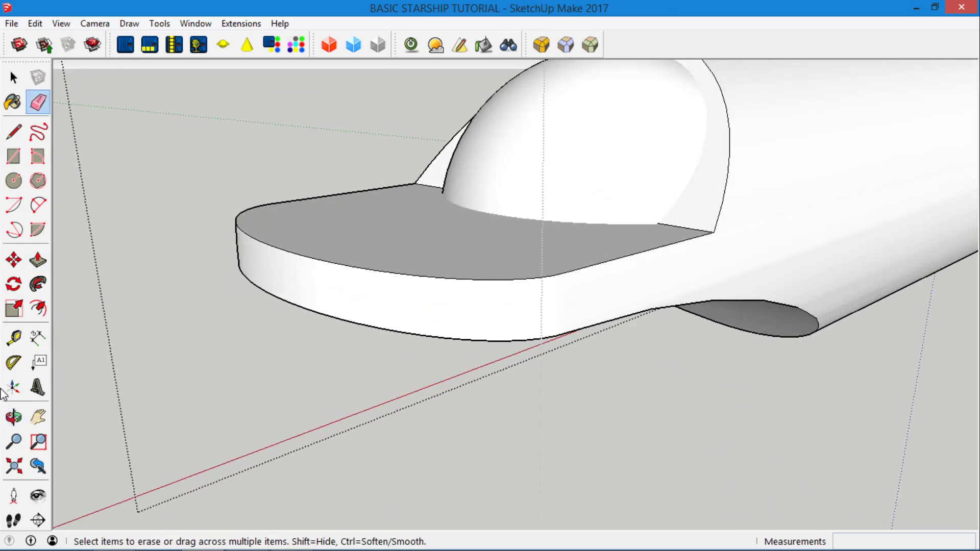
{"action": "left_click", "coordinate": [15, 415]}
{"action": "scroll", "coordinate": [521, 272], "scroll_direction": "down", "scroll_amount": 3}
{"action": "left_click_drag", "start_coordinate": [520, 271], "coordinate": [638, 258]}
Step: Select the cockpit dome and scale it along the red axis to 1.59
{"action": "left_click", "coordinate": [14, 77]}
{"action": "left_click", "coordinate": [610, 279]}
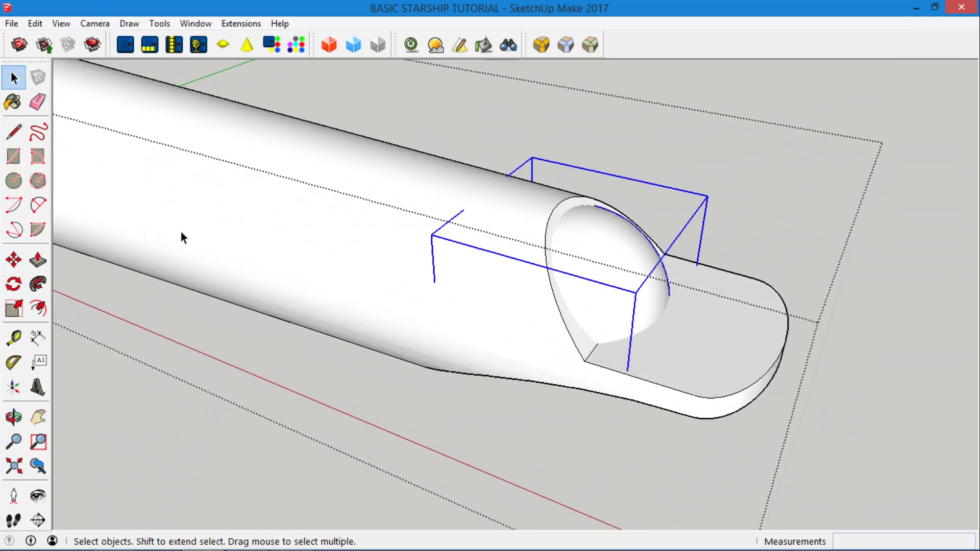
{"action": "left_click", "coordinate": [16, 262]}
{"action": "left_click", "coordinate": [14, 308]}
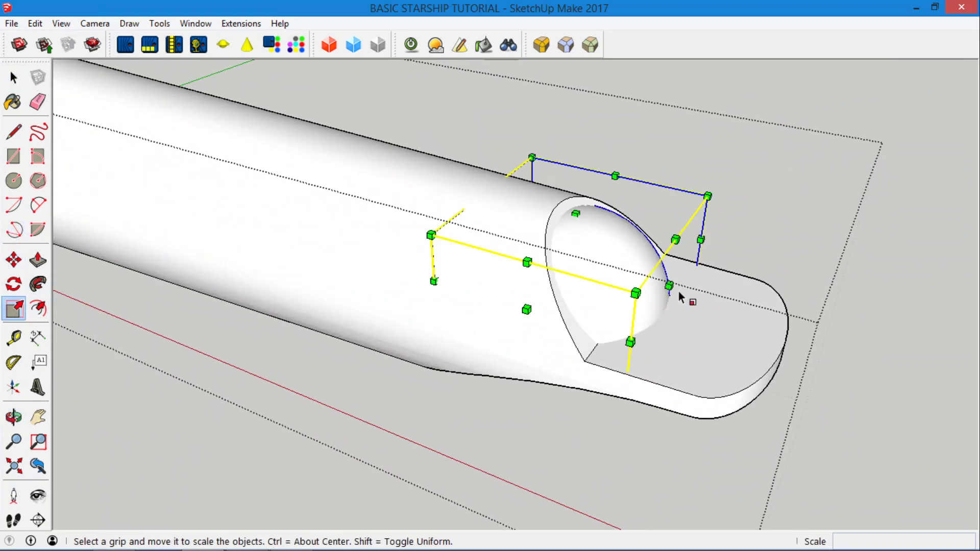
{"action": "left_click_drag", "start_coordinate": [669, 286], "coordinate": [731, 302]}
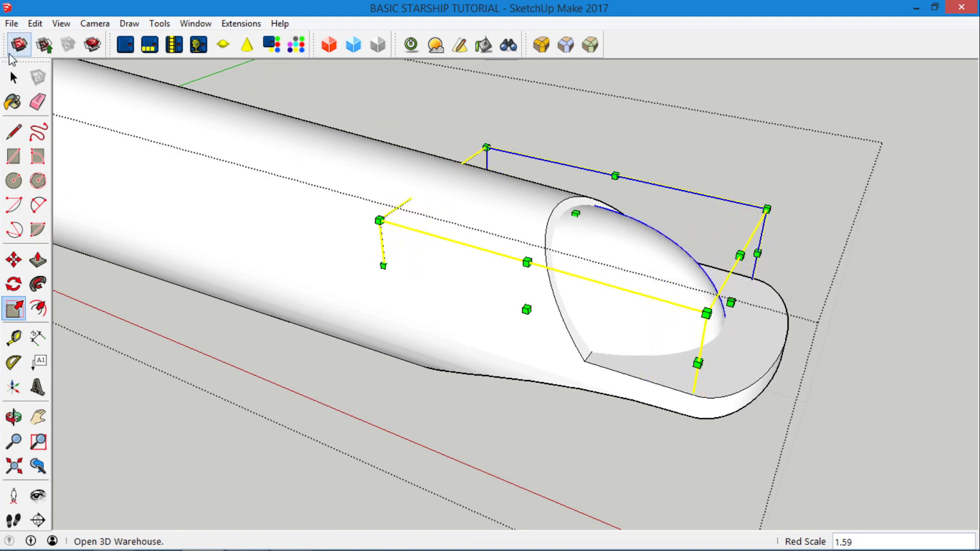
{"action": "left_click", "coordinate": [13, 77]}
{"action": "scroll", "coordinate": [486, 272], "scroll_direction": "down", "scroll_amount": 5}
{"action": "middle_click_drag", "start_coordinate": [780, 261], "coordinate": [159, 373]}
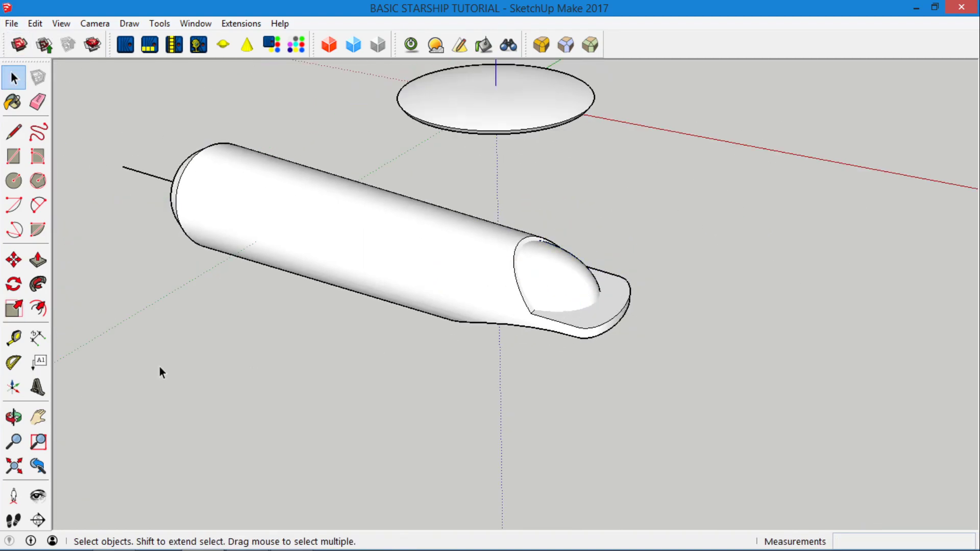
Step: Orbit around the finished hull to its rear, then Alt+Tab to the shipyard logo
{"action": "left_click", "coordinate": [14, 417]}
{"action": "left_click_drag", "start_coordinate": [437, 287], "coordinate": [400, 314]}
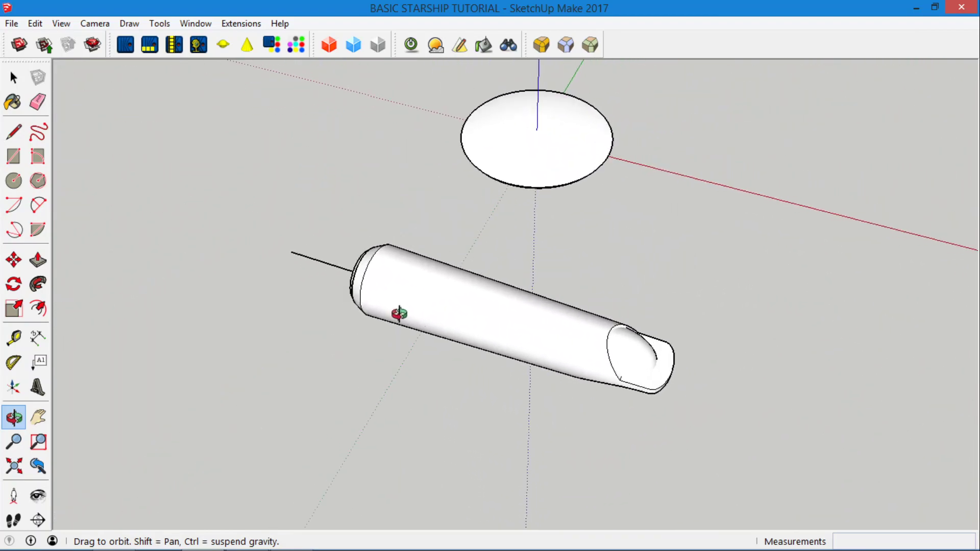
{"action": "scroll", "coordinate": [433, 325], "scroll_direction": "down", "scroll_amount": 3}
{"action": "left_click_drag", "start_coordinate": [476, 238], "coordinate": [783, 127]}
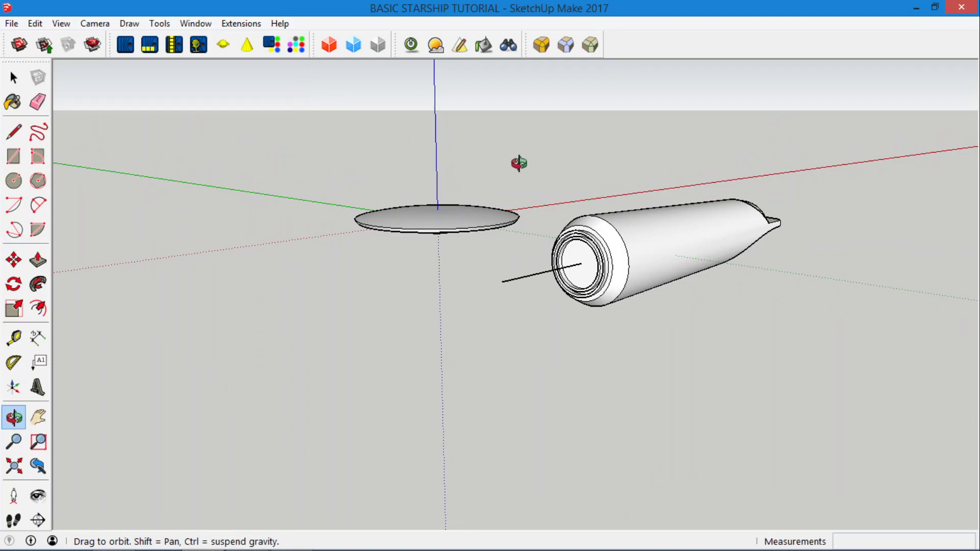
{"action": "key", "text": "alt"}
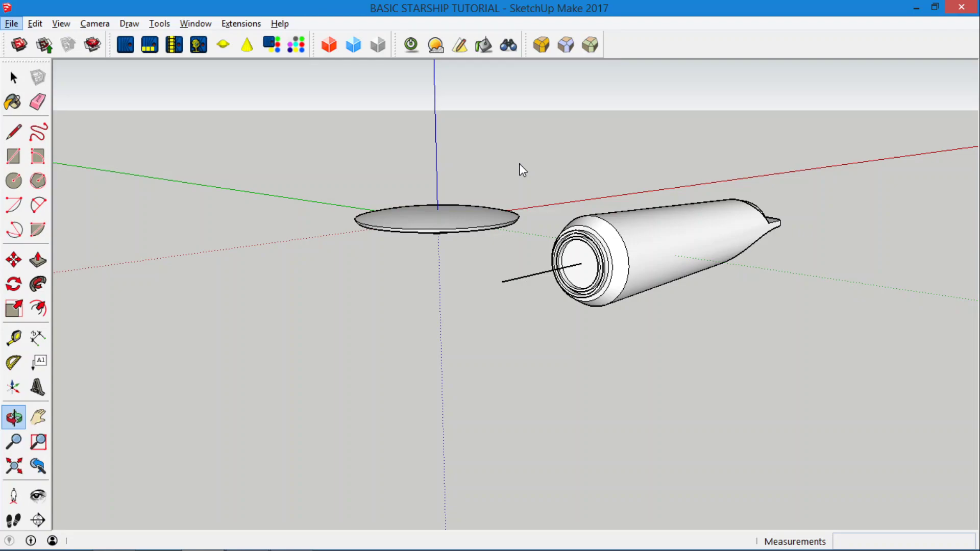
{"action": "key", "text": "alt+Tab"}
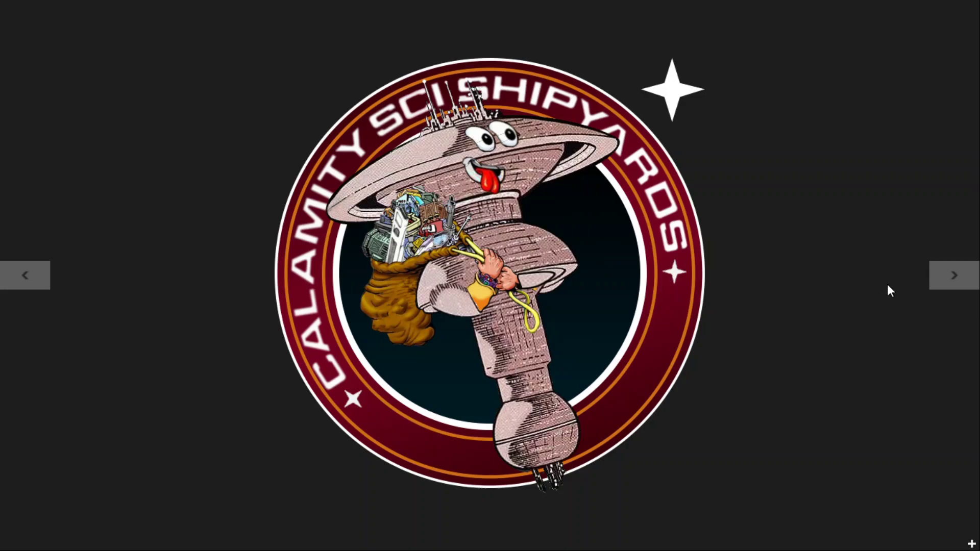